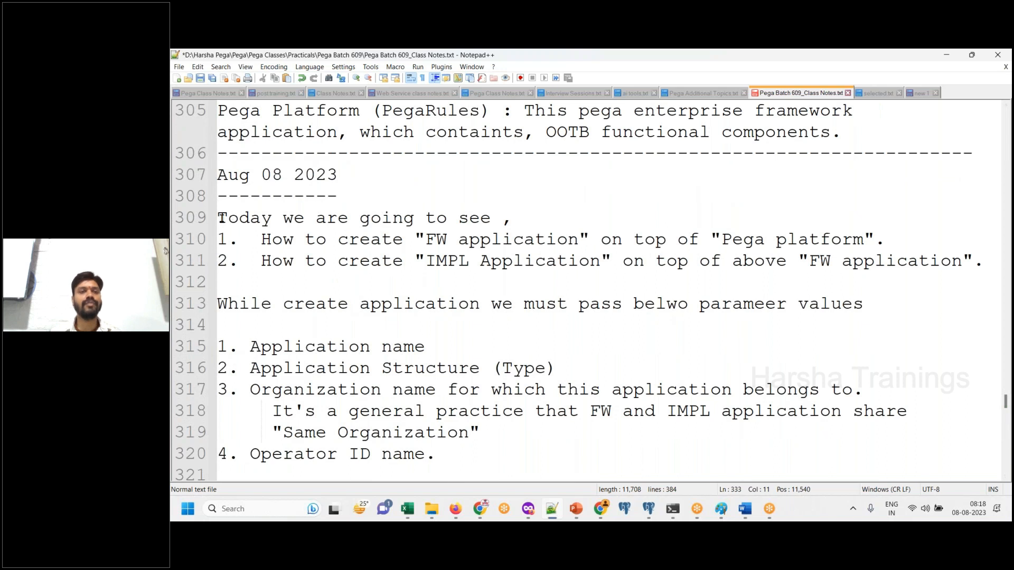
- Review the Aug 08 2023 class notes on creating FW and IMPL applications, from the topic list through the default credentials
{"action": "left_click", "coordinate": [218, 217], "text": "shift"}
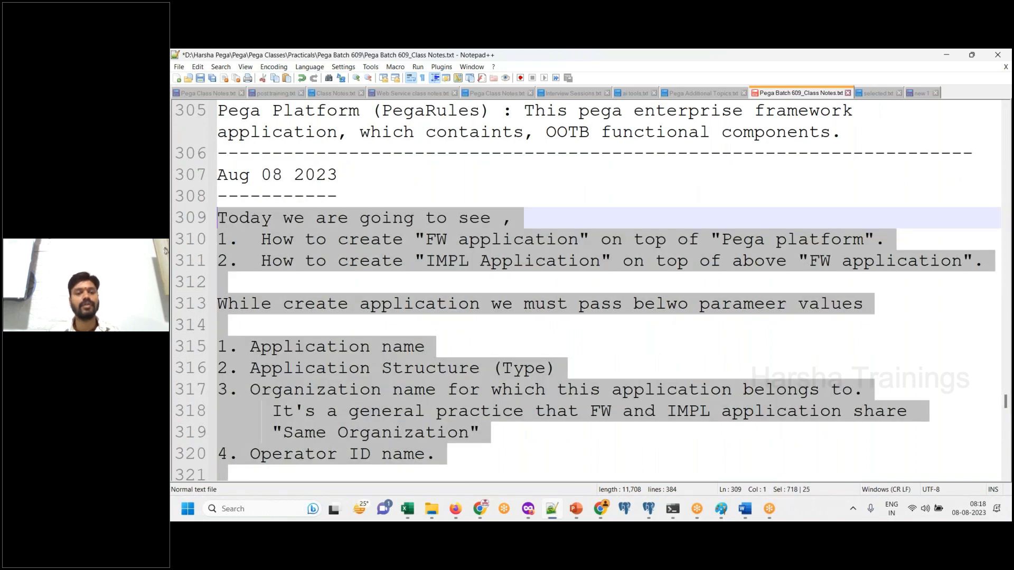
{"action": "left_click", "coordinate": [218, 217]}
{"action": "left_click_drag", "start_coordinate": [226, 224], "coordinate": [414, 432]}
{"action": "left_click", "coordinate": [1007, 465]}
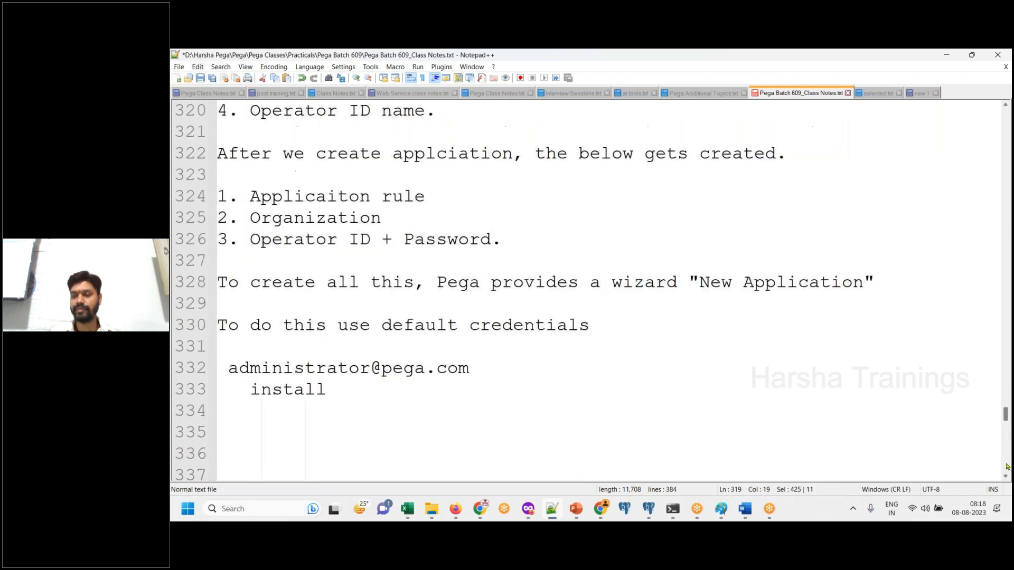
{"action": "left_click", "coordinate": [441, 404]}
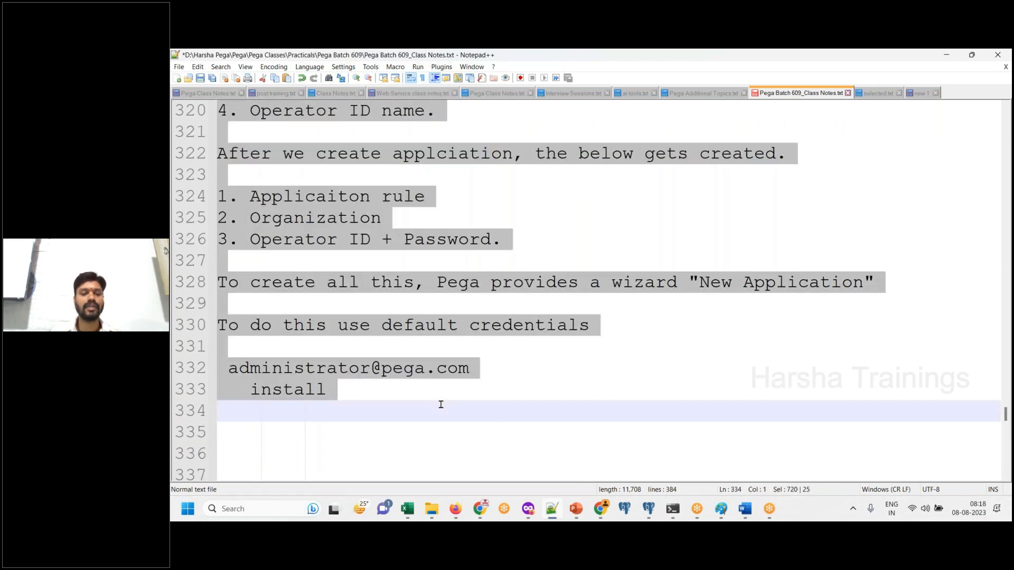
{"action": "left_click", "coordinate": [535, 435]}
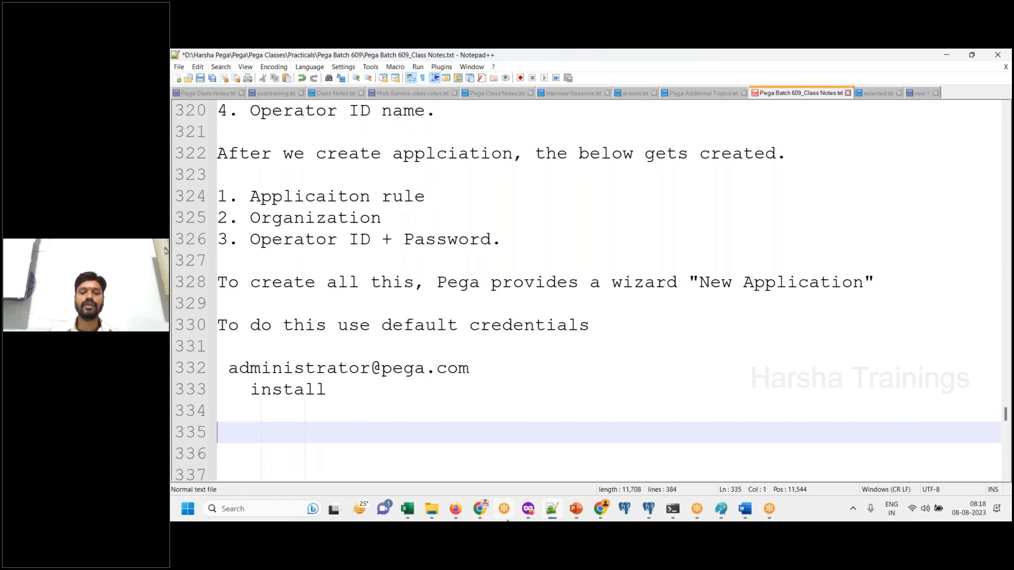
- Switch between the class notes and Pega Dev Studio in the browser, and dismiss Dev Studio's open applications list
{"action": "left_click", "coordinate": [454, 512]}
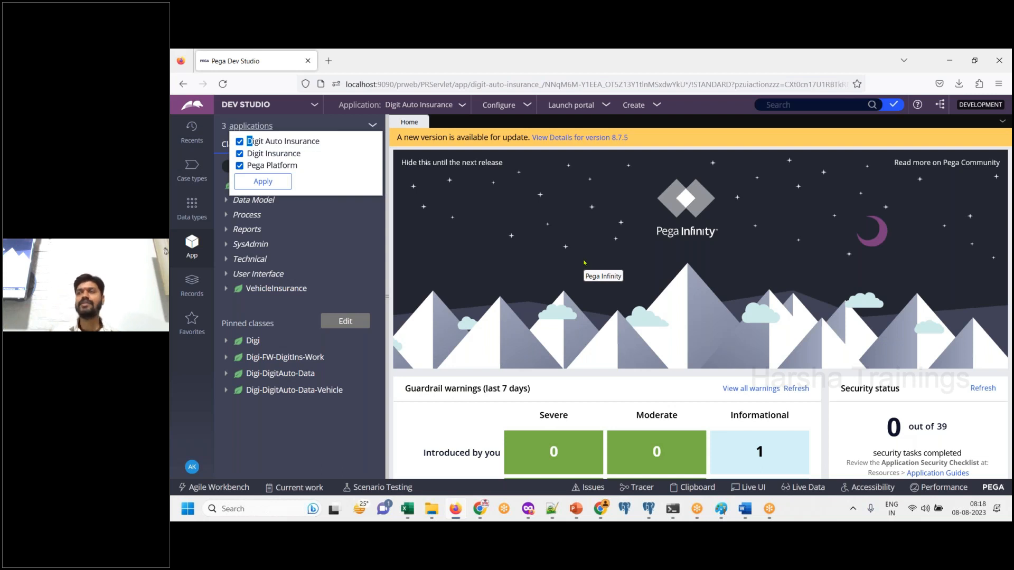
{"action": "left_click", "coordinate": [554, 510]}
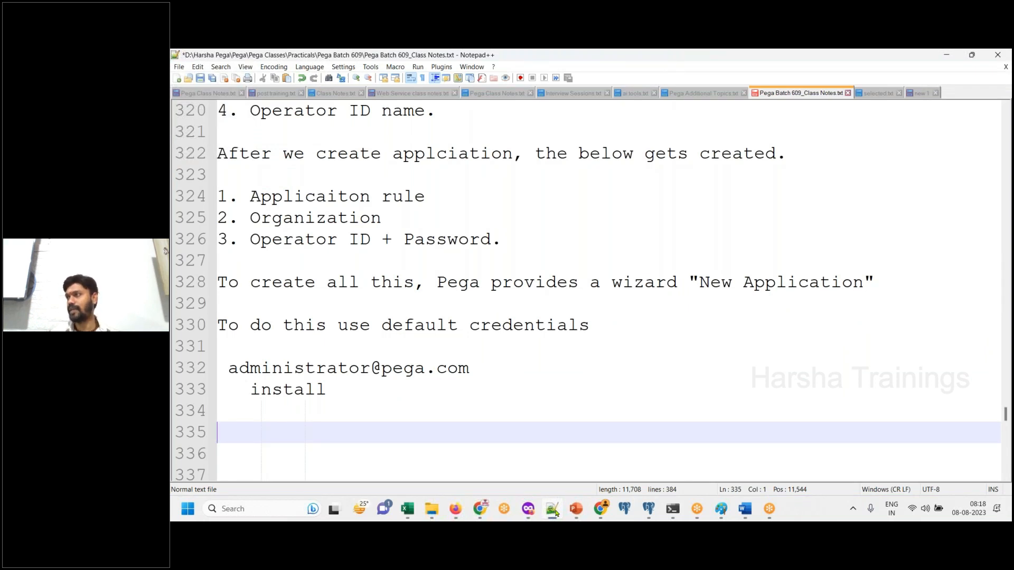
{"action": "left_click", "coordinate": [554, 510]}
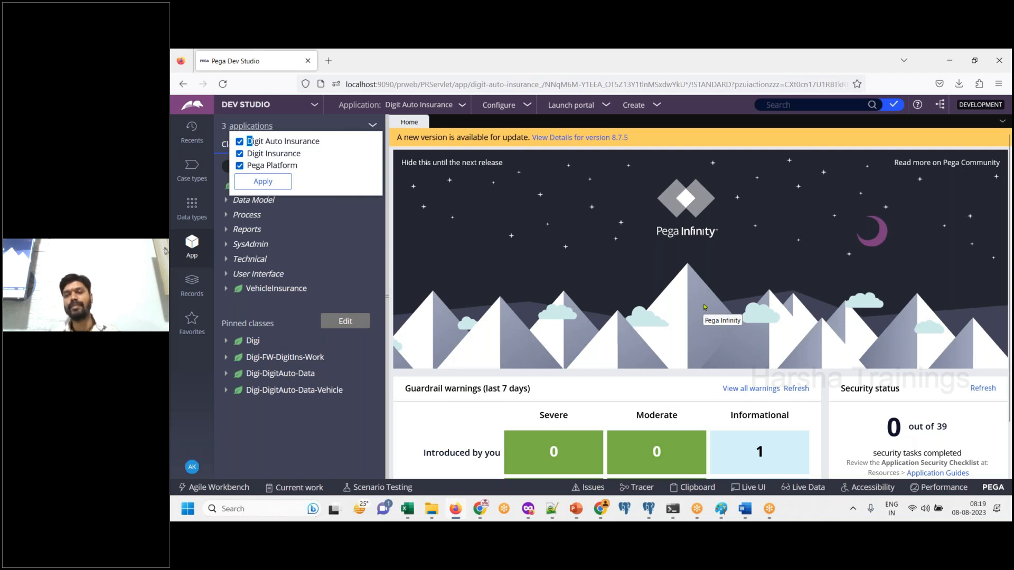
{"action": "left_click", "coordinate": [547, 320]}
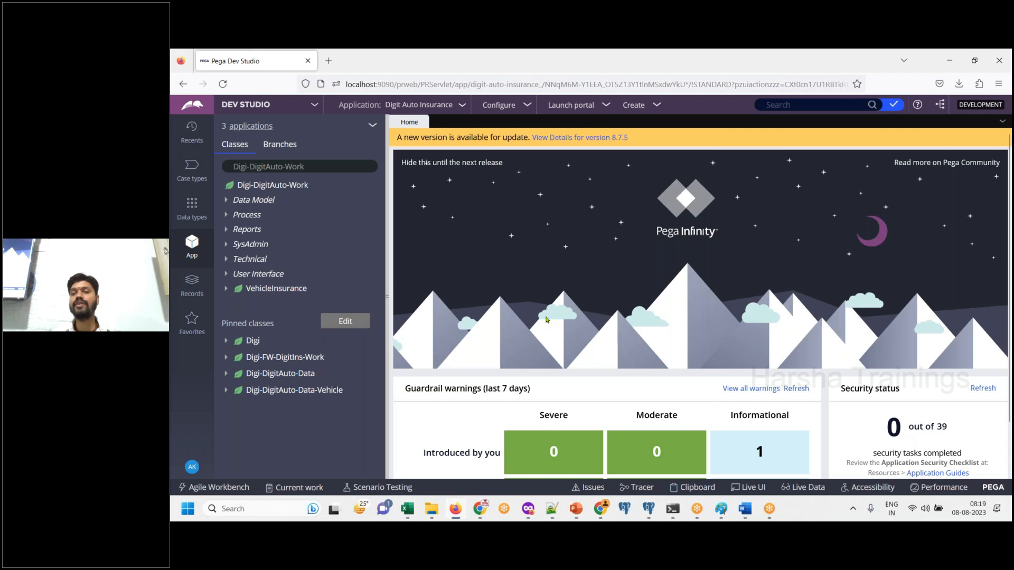
- Switch to Word and close the document "Pega Class Aug 08 2023 - 7 AM.docx"
{"action": "left_click", "coordinate": [744, 508]}
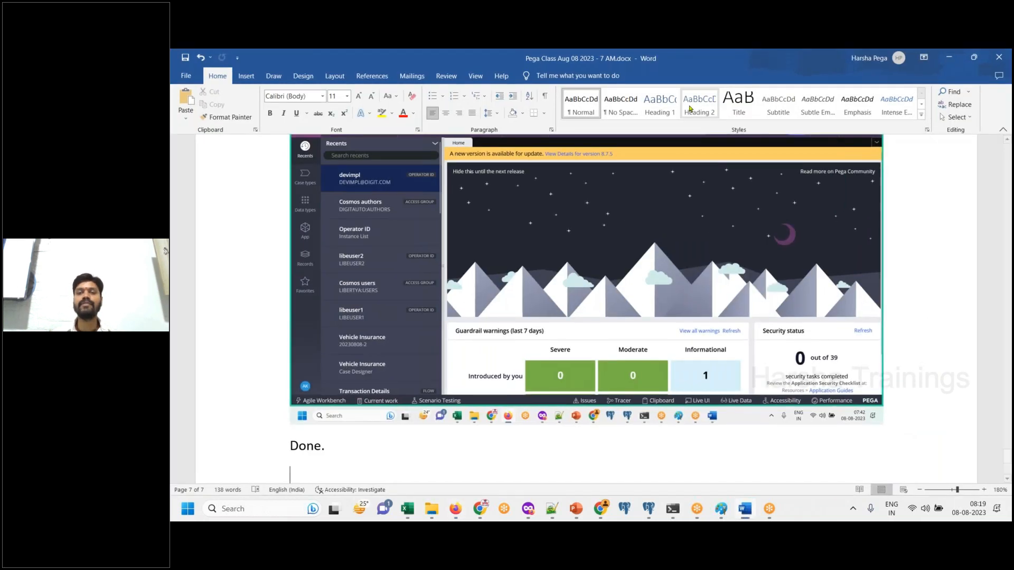
{"action": "left_click_drag", "start_coordinate": [756, 63], "coordinate": [630, 186]}
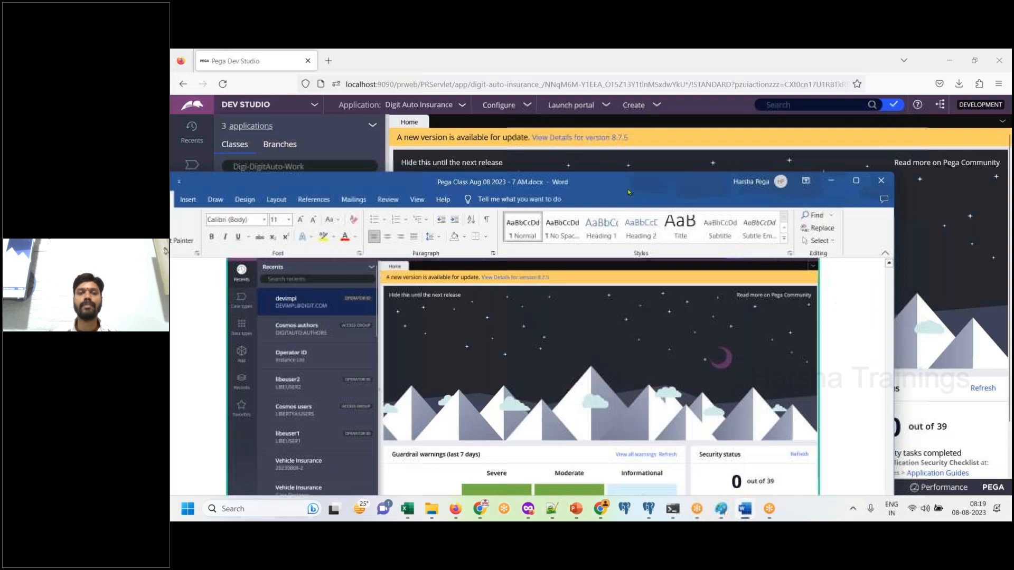
{"action": "left_click", "coordinate": [879, 181]}
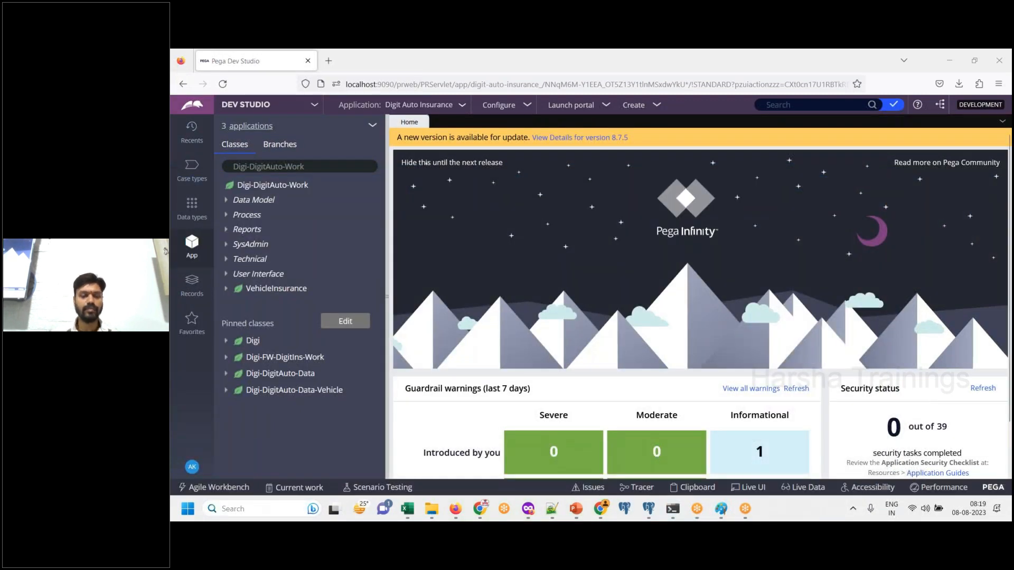
- Launch Word again from the Windows search and create a blank document
{"action": "left_click", "coordinate": [259, 509]}
{"action": "type", "text": "word"}
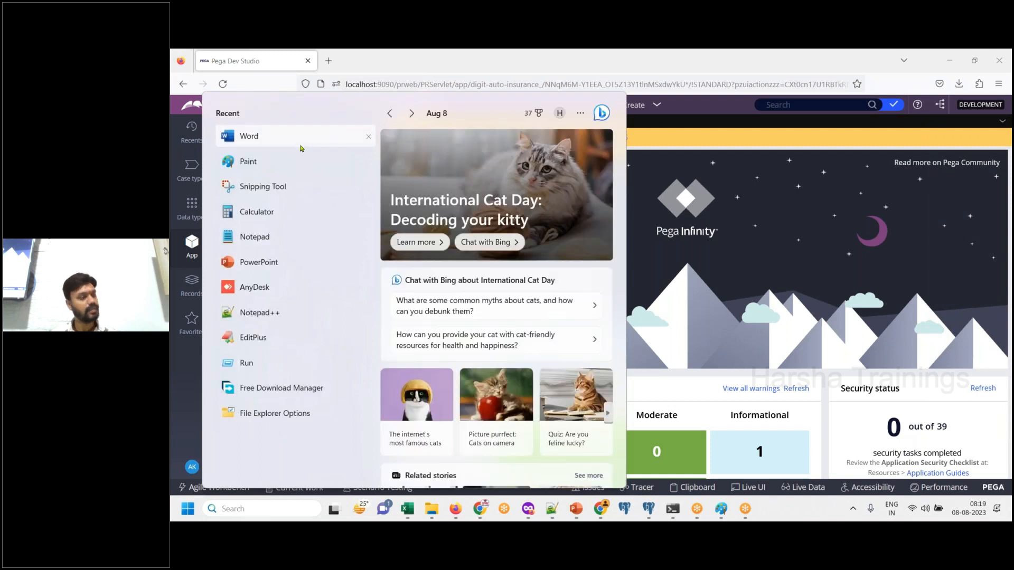
{"action": "left_click", "coordinate": [250, 138]}
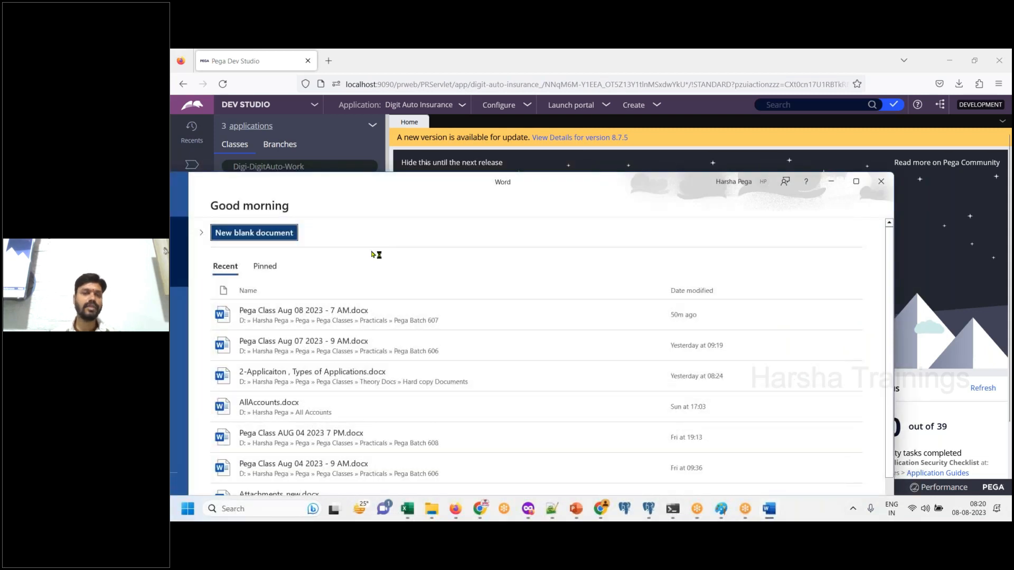
{"action": "left_click", "coordinate": [287, 241]}
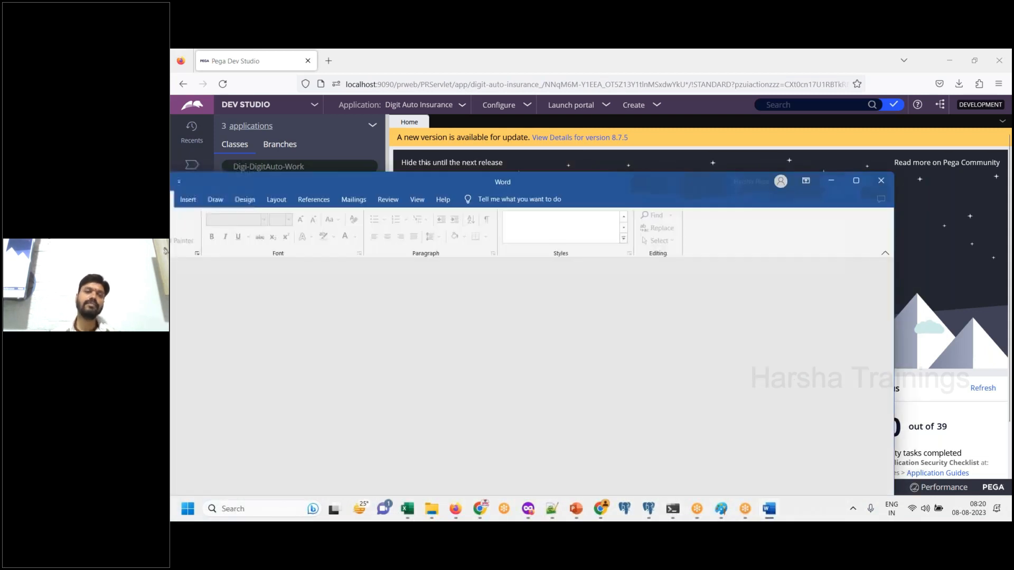
- Enter "Working with Pega Rules Process Commander" as the first line of the document
{"action": "type", "text": "Working with "}
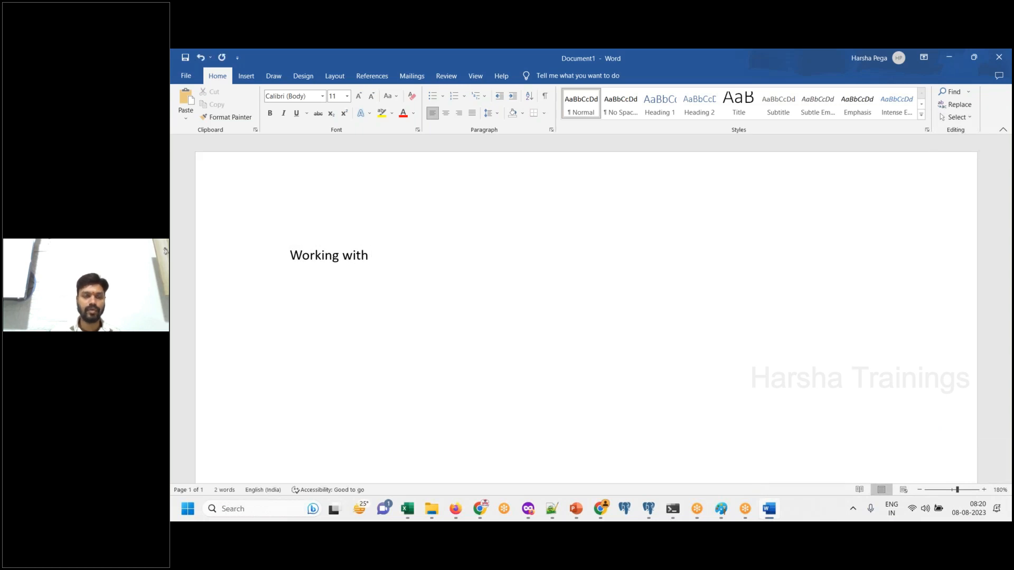
{"action": "type", "text": "Pega "}
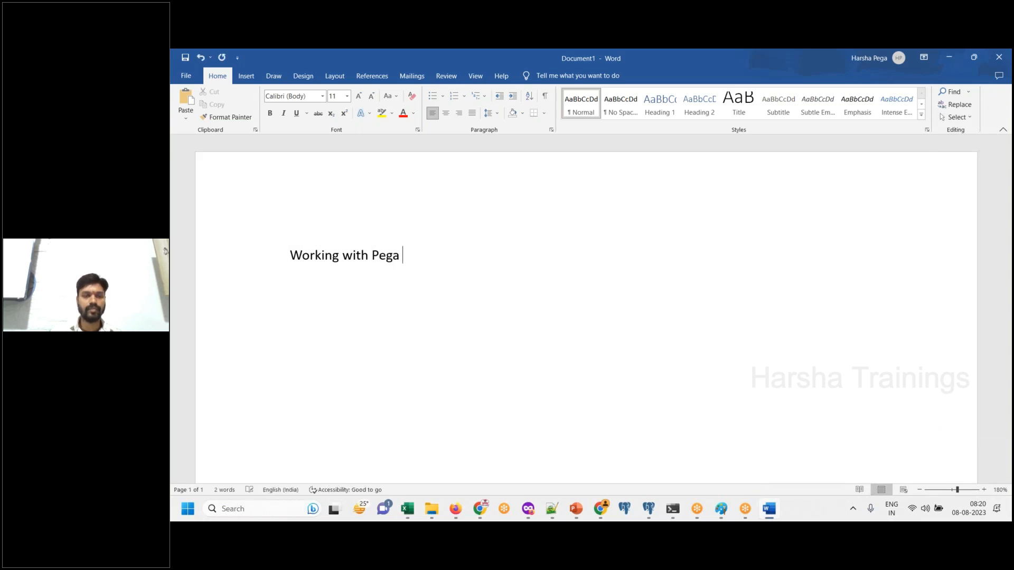
{"action": "type", "text": "Rules Proce"}
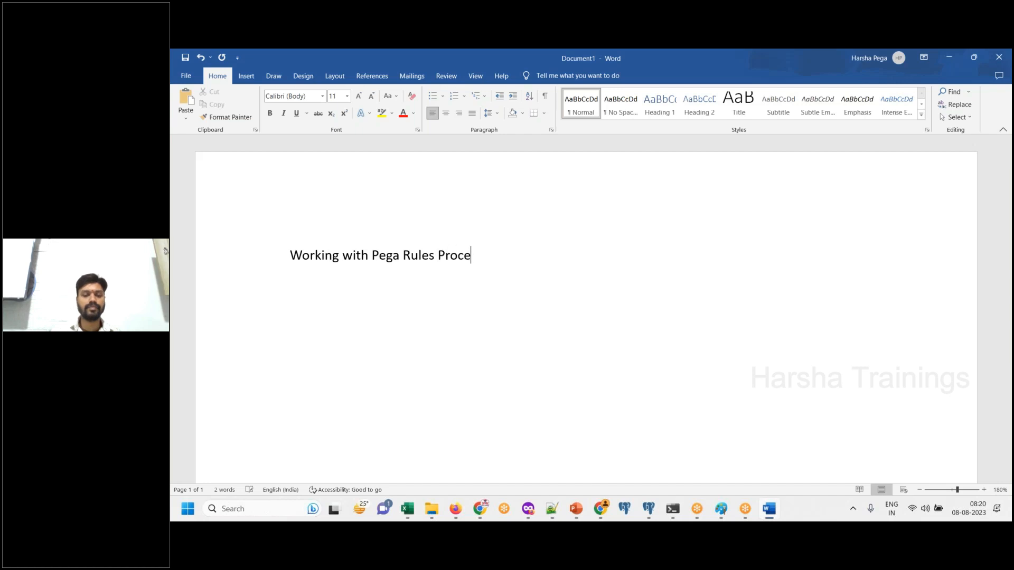
{"action": "type", "text": "ss Commander"}
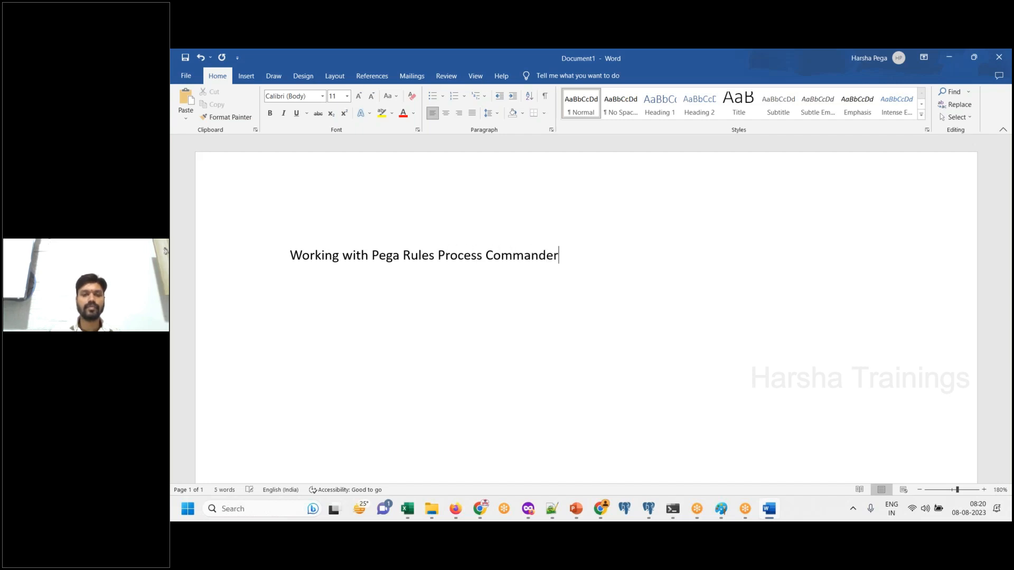
- Center the first line and remove the words "Working with" from its beginning
{"action": "key", "text": "ctrl+a"}
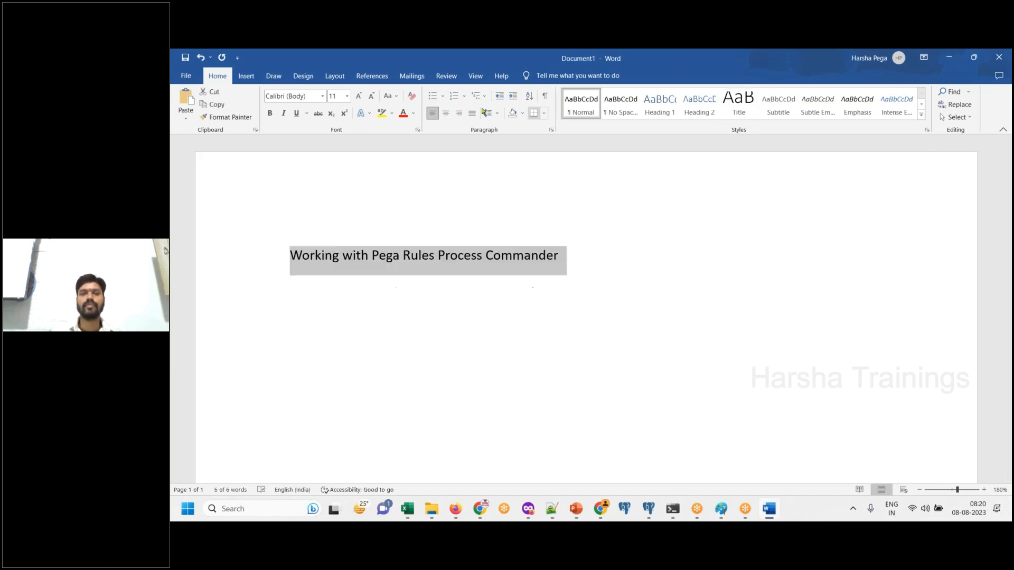
{"action": "left_click", "coordinate": [448, 114]}
{"action": "left_click", "coordinate": [532, 253]}
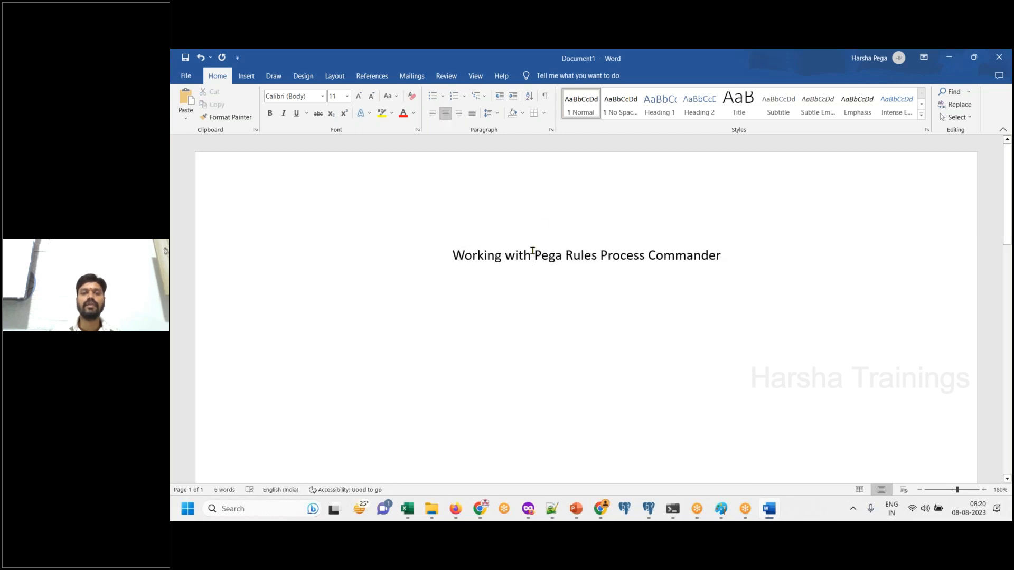
{"action": "left_click_drag", "start_coordinate": [453, 253], "coordinate": [533, 253]}
{"action": "key", "text": "BackSpace"}
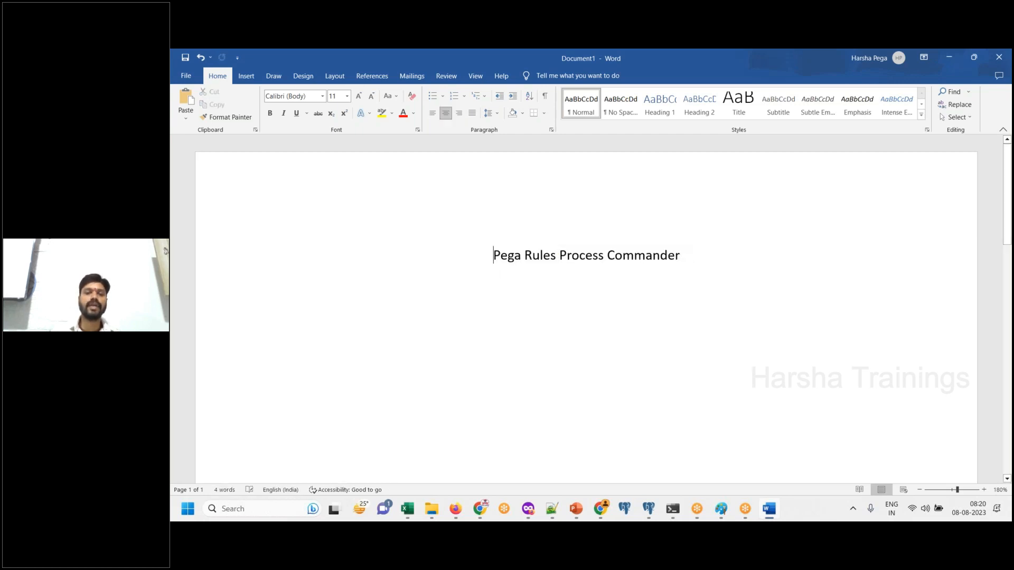
- Format "Pega Rules Process Commander" as a centered heading in the Title style and start a new line below it
{"action": "triple_click", "coordinate": [715, 250]}
{"action": "left_click", "coordinate": [739, 103]}
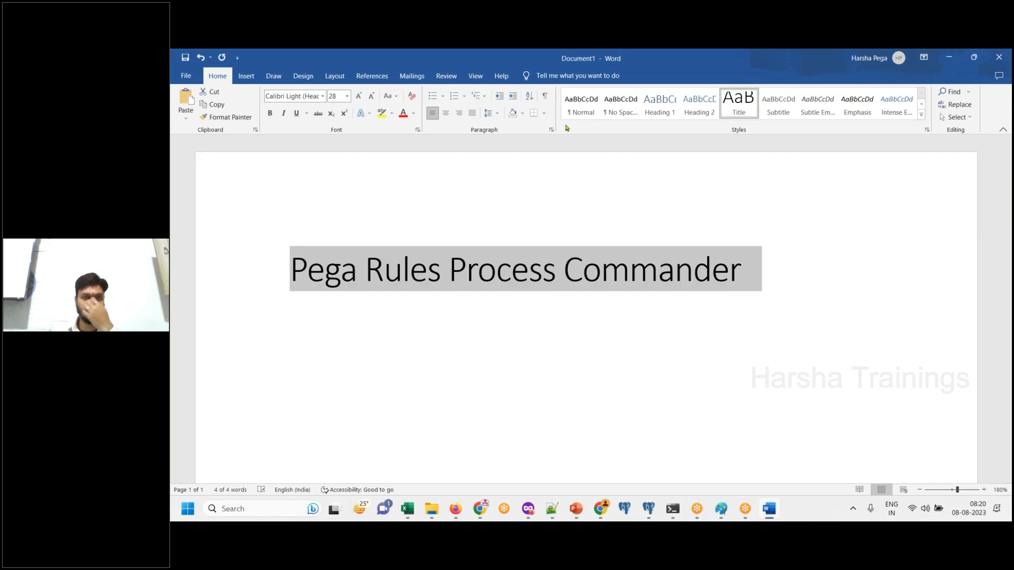
{"action": "left_click", "coordinate": [810, 269]}
{"action": "key", "text": "Return"}
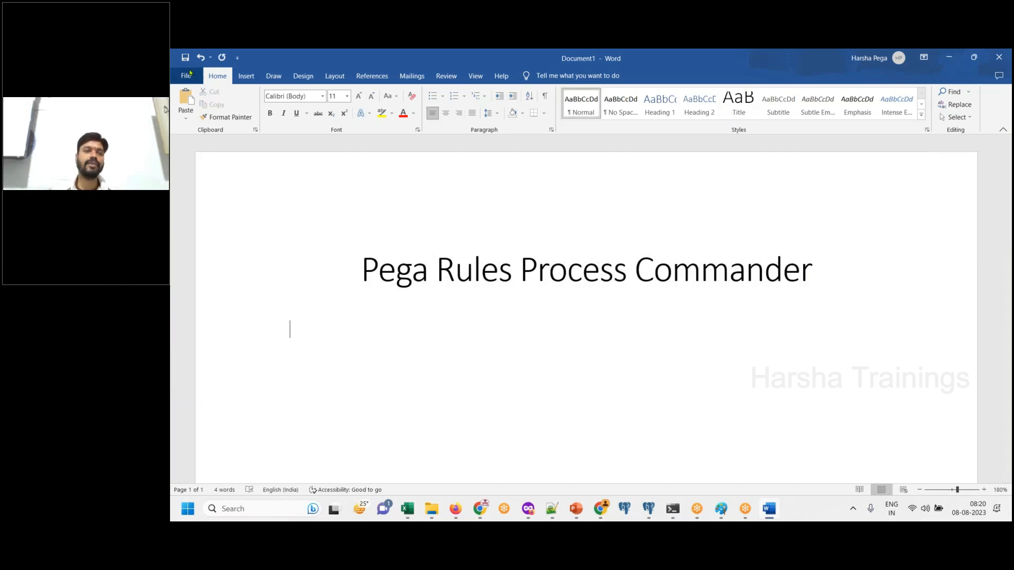
- Start saving the document on this PC and choose the Pega Batch 609 folder inside Practicals as the location
{"action": "left_click", "coordinate": [185, 59]}
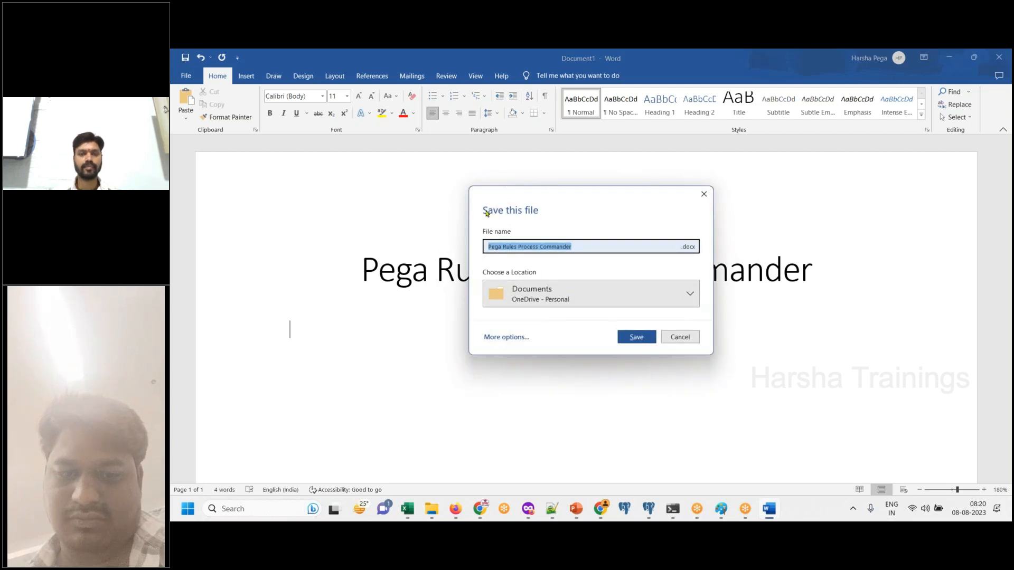
{"action": "left_click", "coordinate": [502, 339]}
{"action": "left_click", "coordinate": [333, 212]}
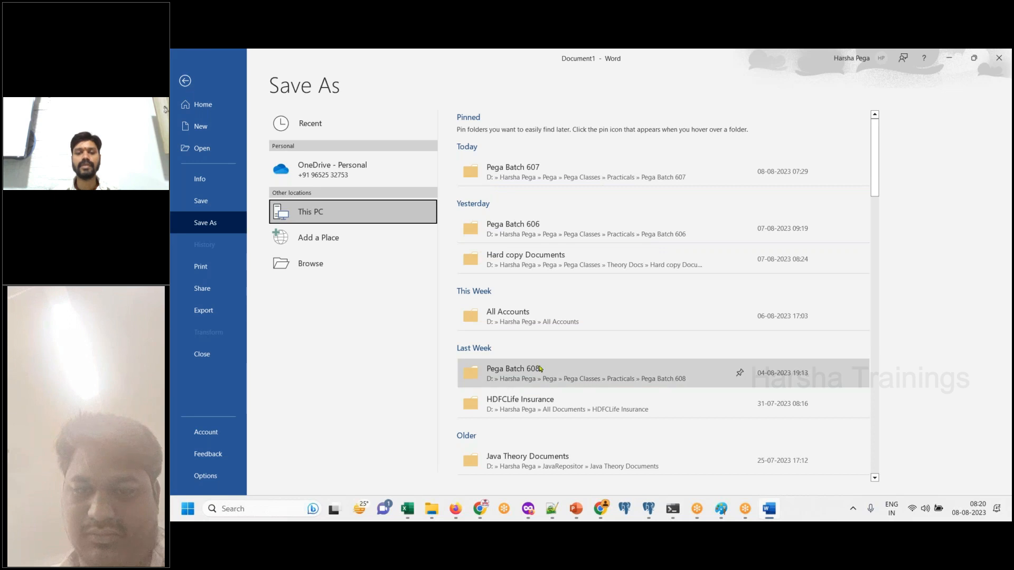
{"action": "left_click", "coordinate": [554, 374]}
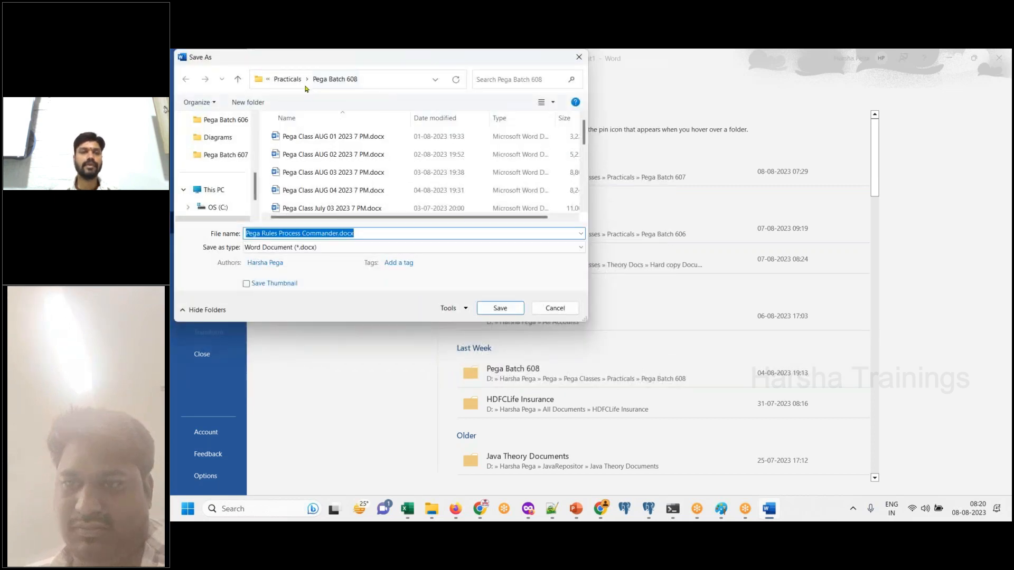
{"action": "left_click", "coordinate": [292, 83]}
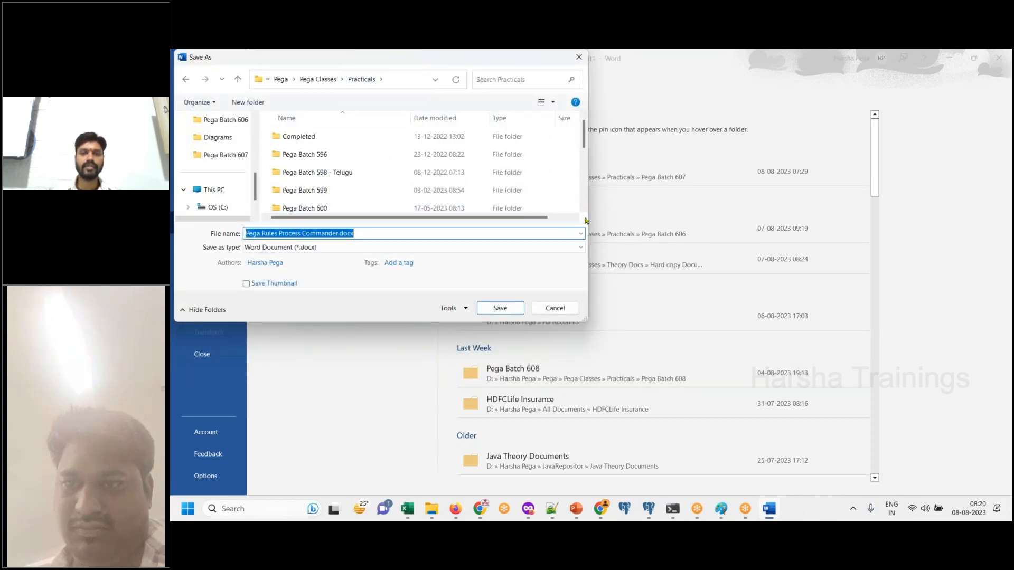
{"action": "left_click_drag", "start_coordinate": [584, 140], "coordinate": [582, 197]}
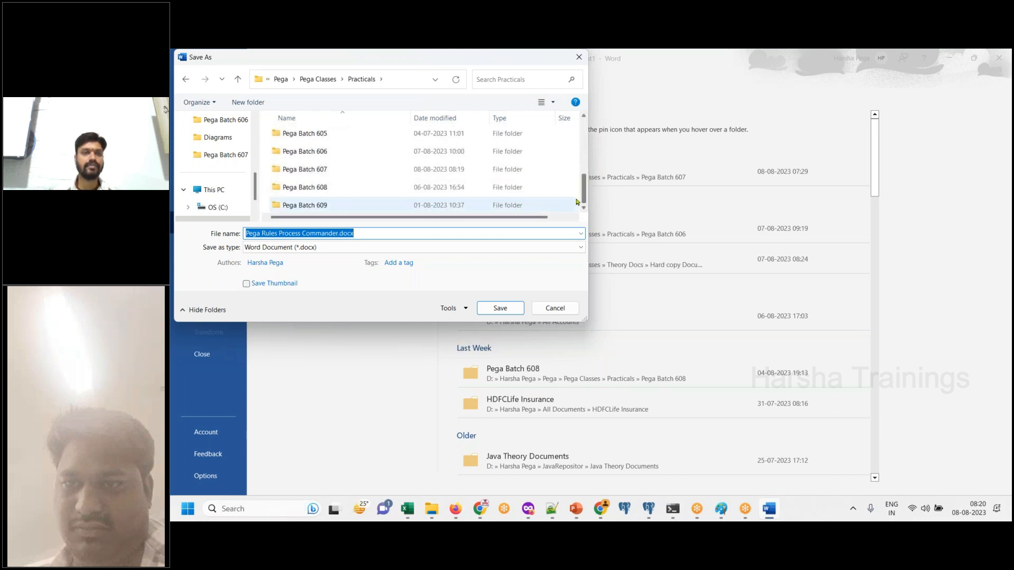
{"action": "left_click", "coordinate": [372, 211]}
{"action": "double_click", "coordinate": [371, 211]}
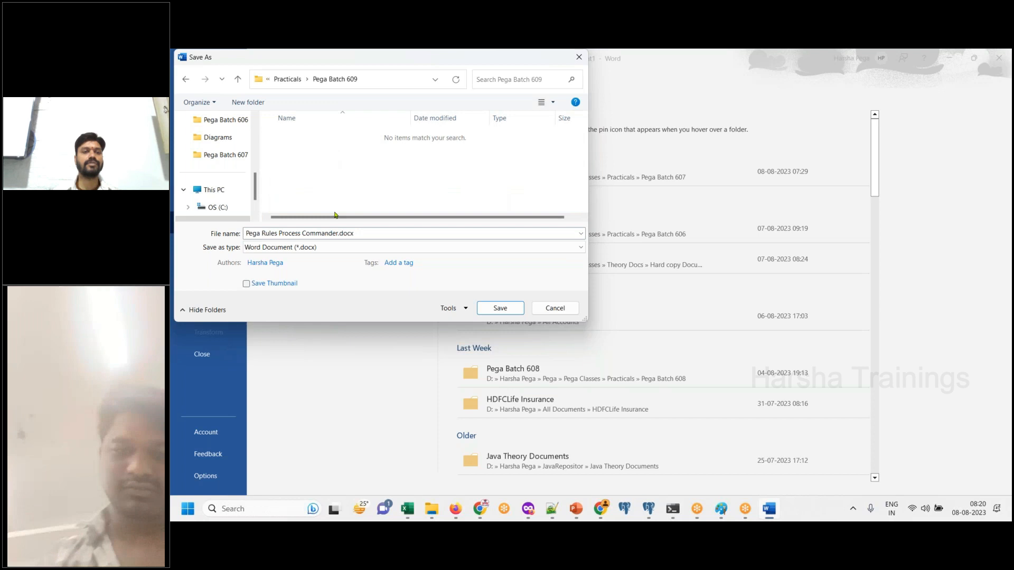
- Replace the suggested file name with "Pega 8 AM", keeping the .docx extension
{"action": "left_click", "coordinate": [339, 234]}
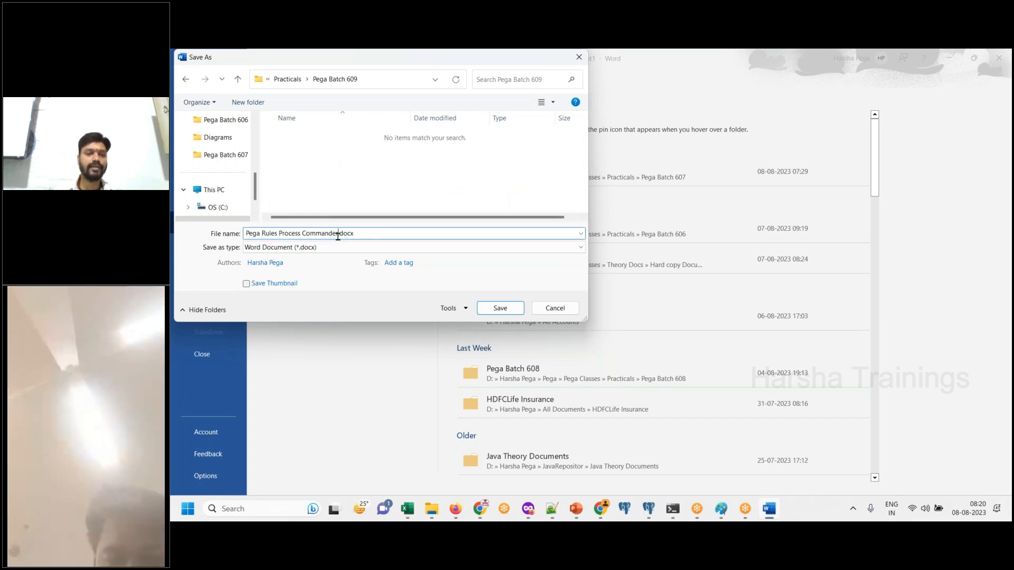
{"action": "key", "text": "BackSpace"}
{"action": "key", "text": "BackSpace"}
{"action": "key", "text": "BackSpace"}
{"action": "key", "text": "BackSpace"}
{"action": "key", "text": "BackSpace"}
{"action": "key", "text": "BackSpace"}
{"action": "key", "text": "BackSpace"}
{"action": "key", "text": "BackSpace"}
{"action": "key", "text": "BackSpace"}
{"action": "key", "text": "BackSpace"}
{"action": "key", "text": "BackSpace"}
{"action": "key", "text": "BackSpace"}
{"action": "key", "text": "BackSpace"}
{"action": "key", "text": "BackSpace"}
{"action": "key", "text": "BackSpace"}
{"action": "key", "text": "BackSpace"}
{"action": "key", "text": "BackSpace"}
{"action": "key", "text": "BackSpace"}
{"action": "key", "text": "BackSpace"}
{"action": "key", "text": "BackSpace"}
{"action": "key", "text": "BackSpace"}
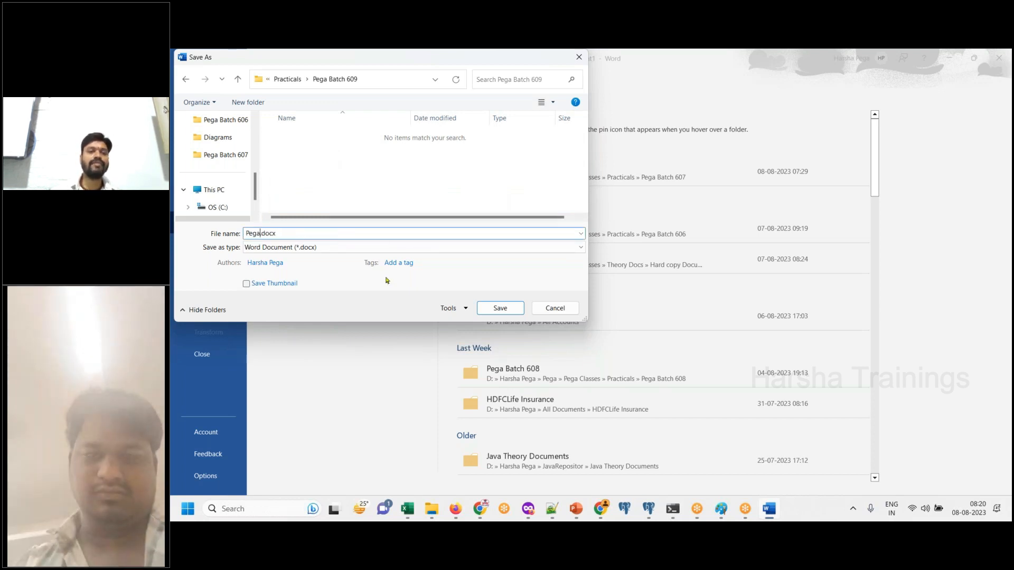
{"action": "type", "text": "Pega "}
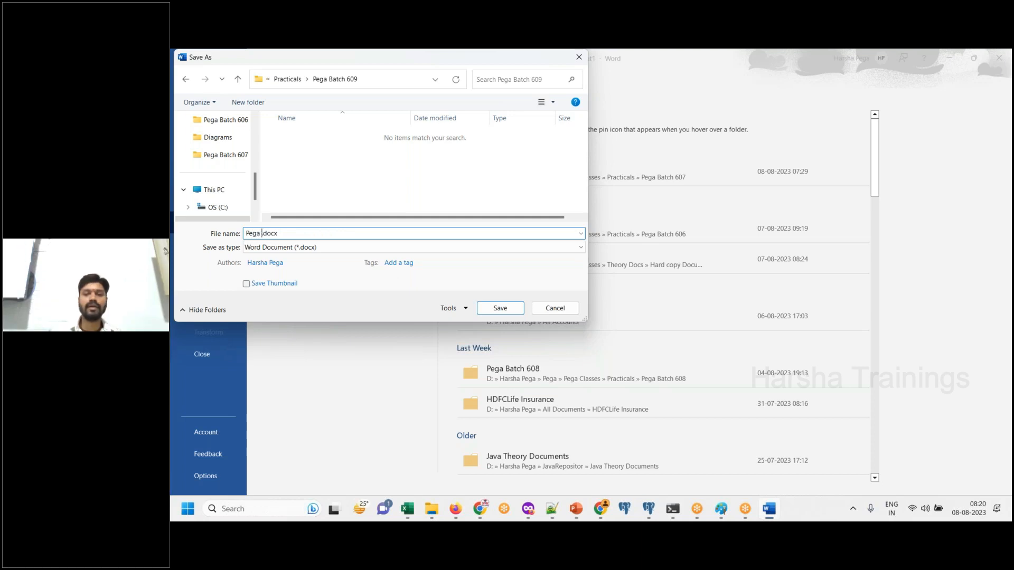
{"action": "type", "text": "8 AM "}
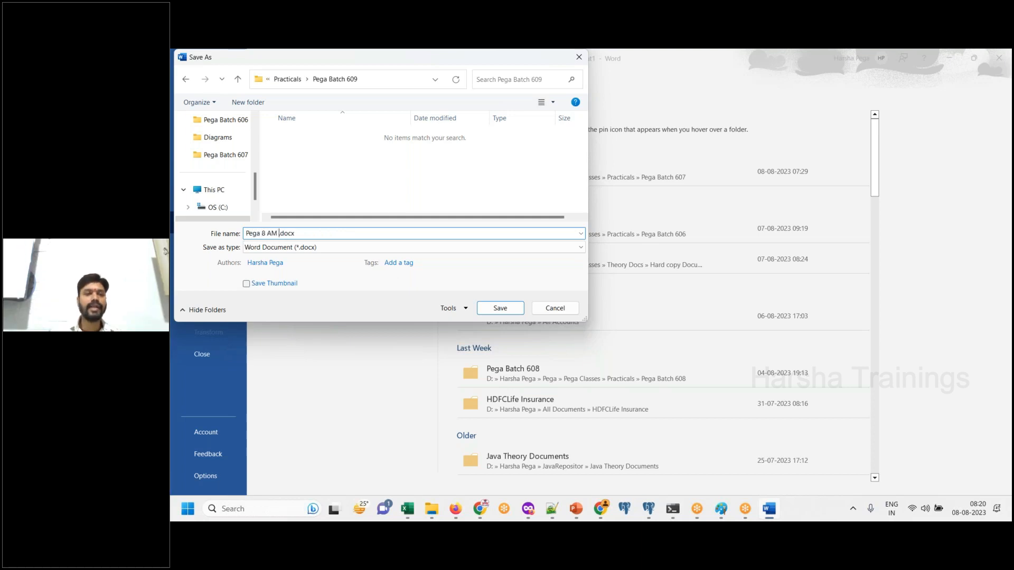
{"action": "type", "text": "-"}
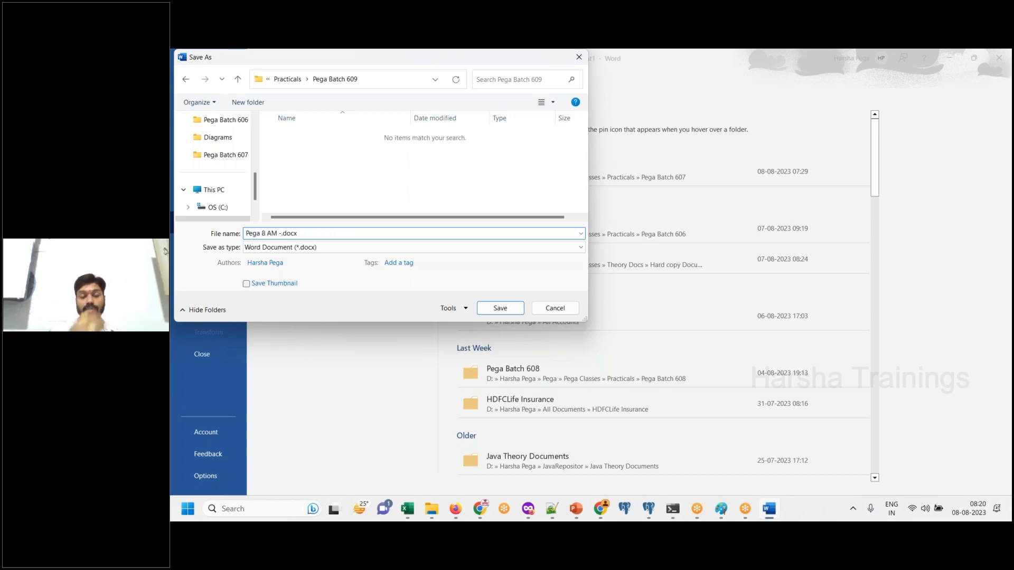
{"action": "key", "text": "BackSpace"}
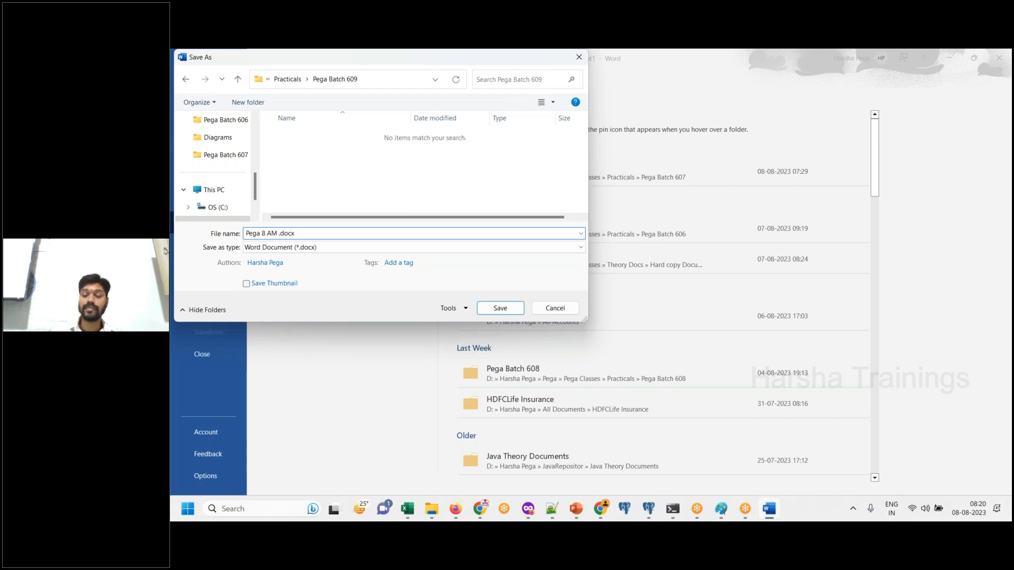
- Extend the file name with "Aug 08 2023 - 609" after "Pega 8 AM" and save the document
{"action": "type", "text": "60"}
{"action": "key", "text": "BackSpace"}
{"action": "key", "text": "BackSpace"}
{"action": "type", "text": "Aut"}
{"action": "key", "text": "BackSpace"}
{"action": "type", "text": "g 08 "}
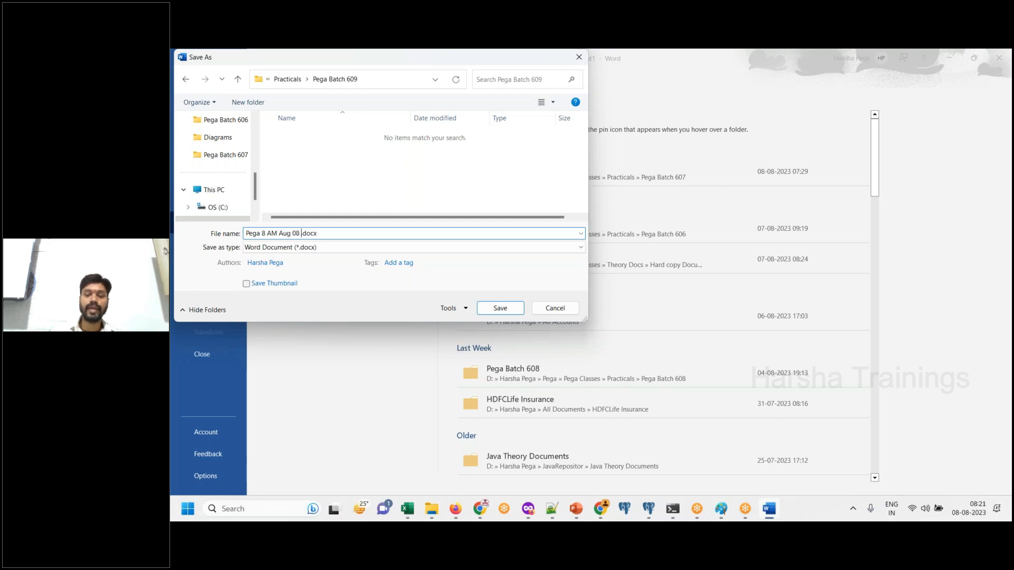
{"action": "type", "text": "2023"}
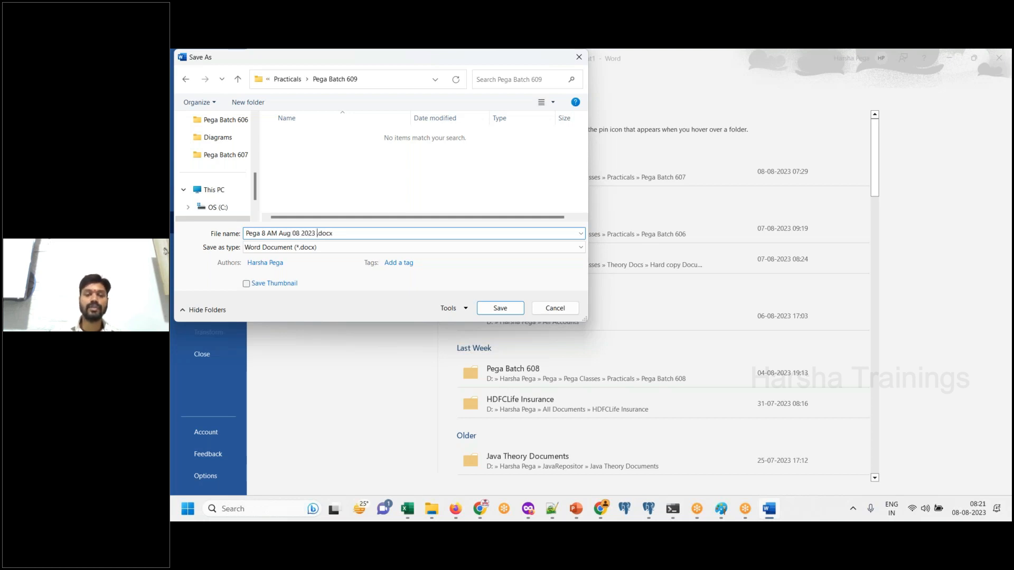
{"action": "key", "text": "BackSpace"}
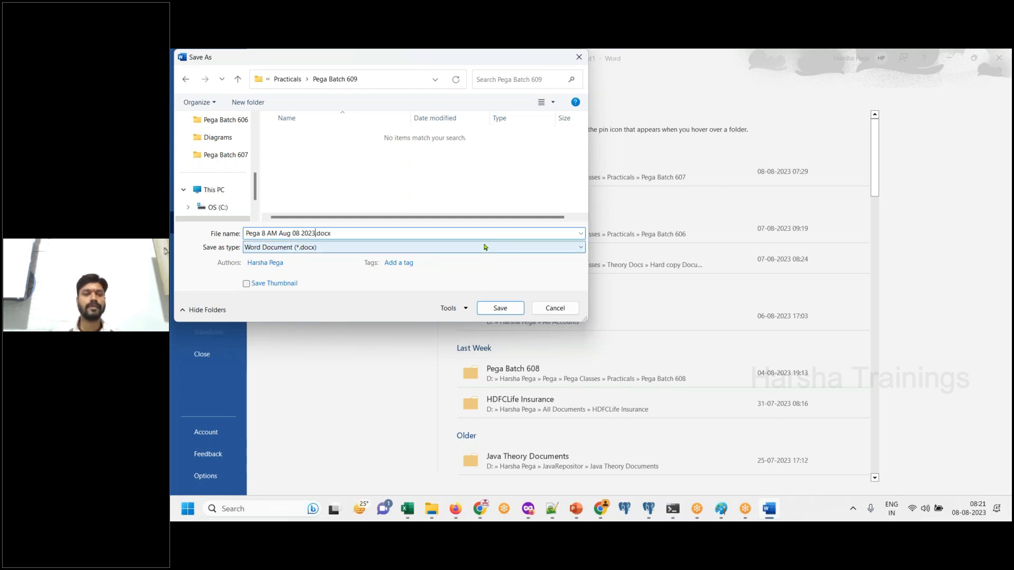
{"action": "type", "text": "- 609"}
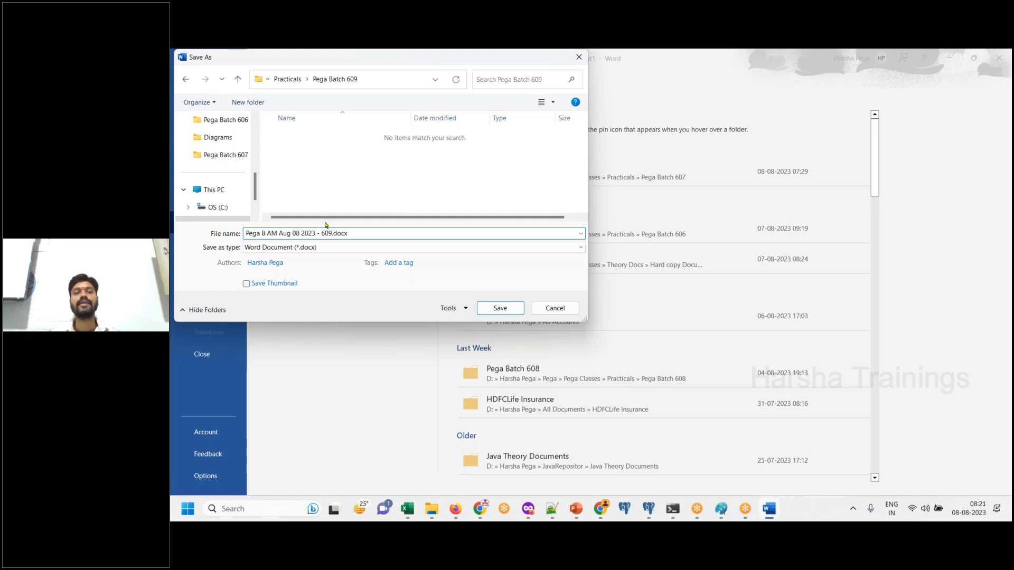
{"action": "left_click", "coordinate": [514, 313]}
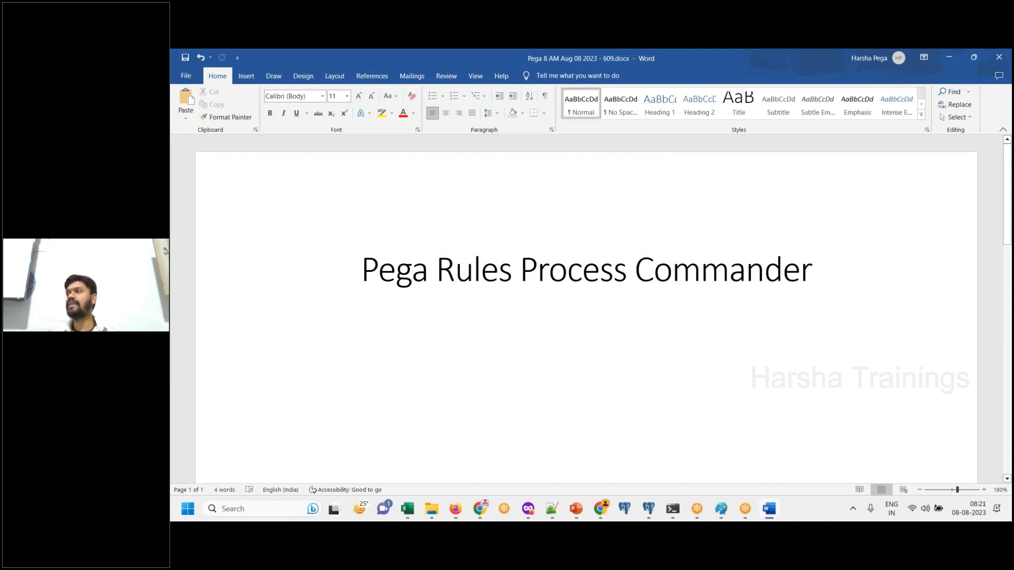
- Add the line "Creating New Application" below the heading and format it as a centered line in the Title style
{"action": "type", "text": "Creating New Application"}
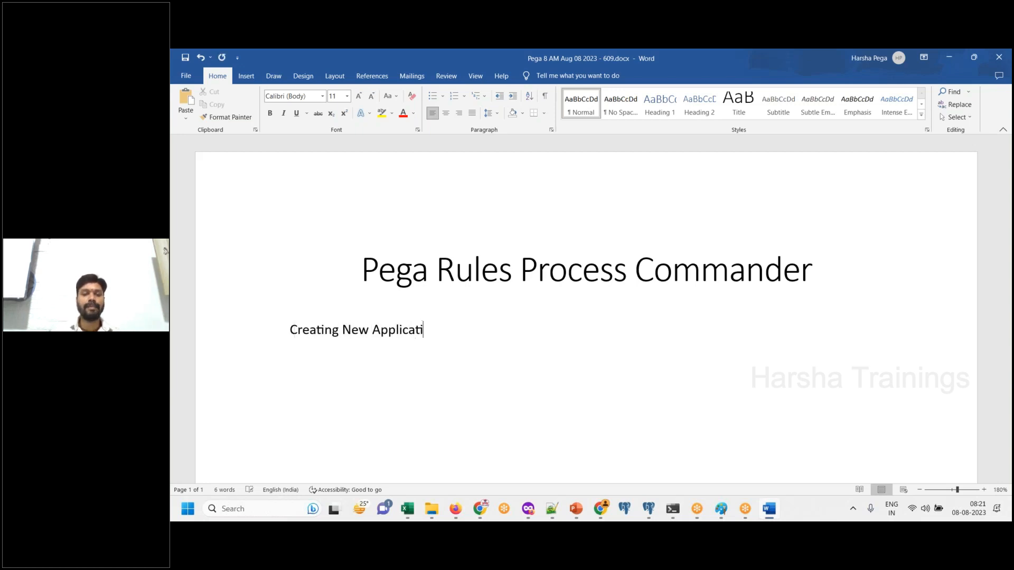
{"action": "key", "text": "shift+Home"}
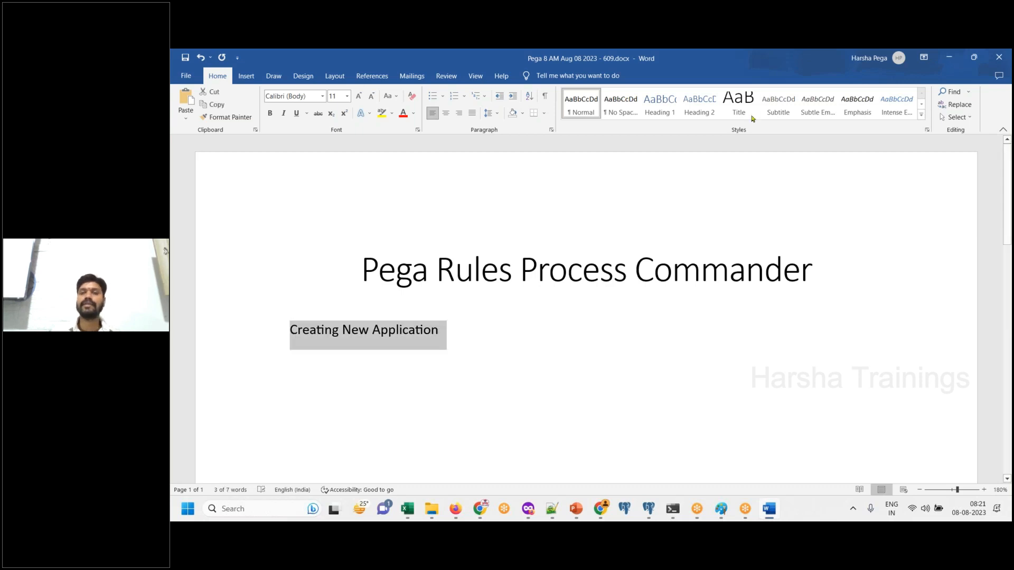
{"action": "left_click", "coordinate": [739, 103]}
{"action": "left_click", "coordinate": [445, 113]}
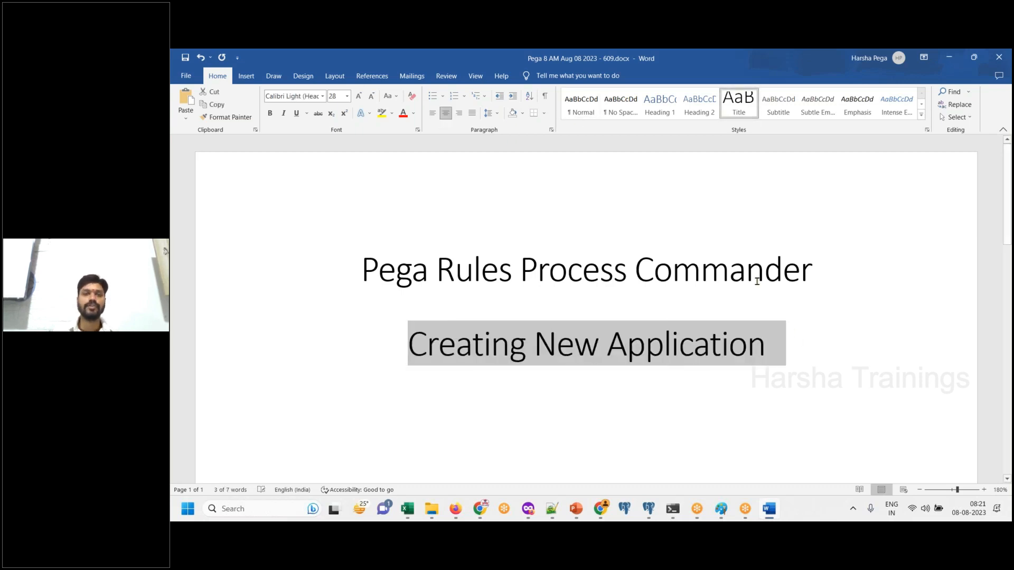
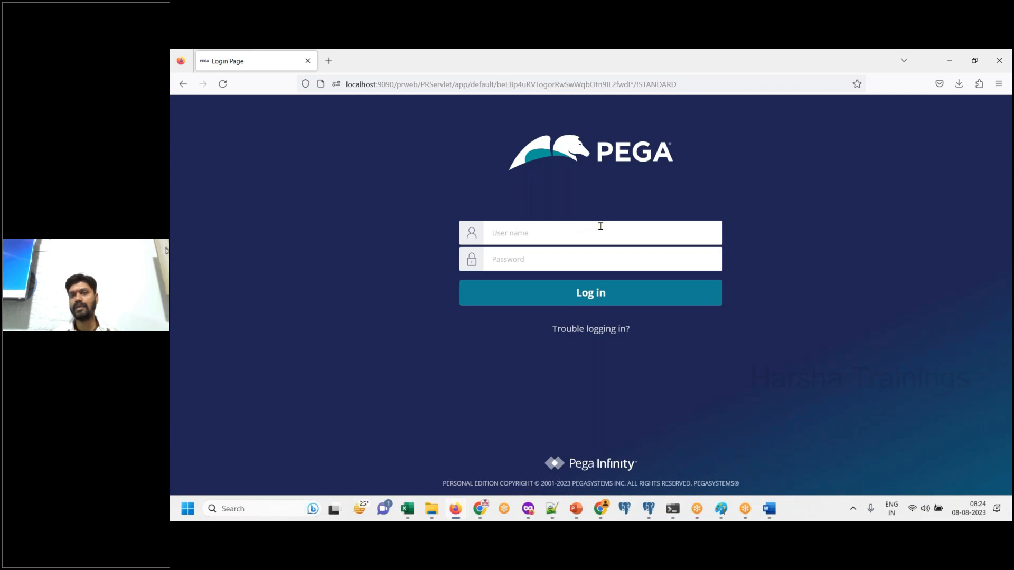
- Enter the default administrator's user name and the account password in the Pega login form
{"action": "left_click", "coordinate": [601, 226]}
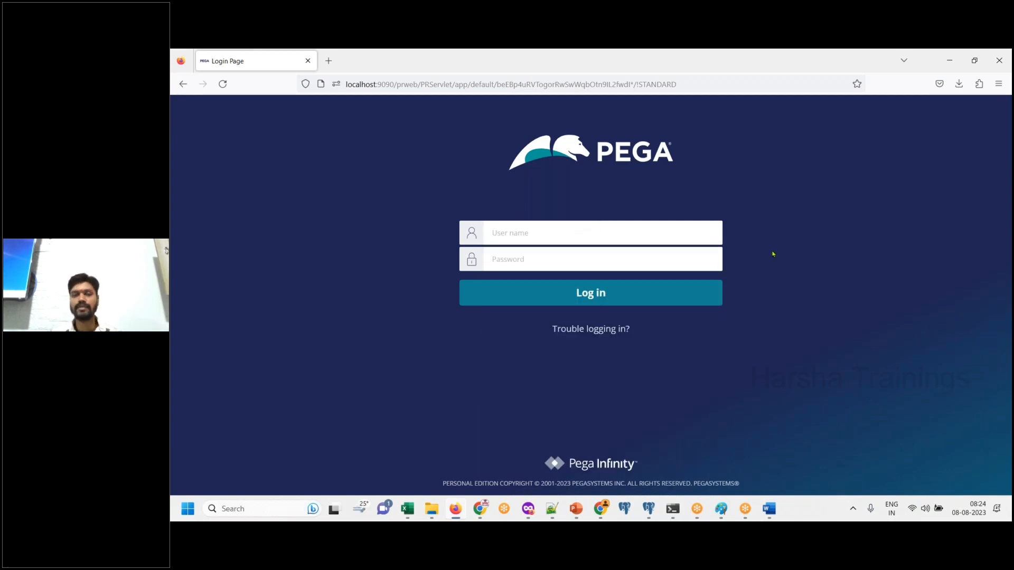
{"action": "left_click", "coordinate": [692, 234]}
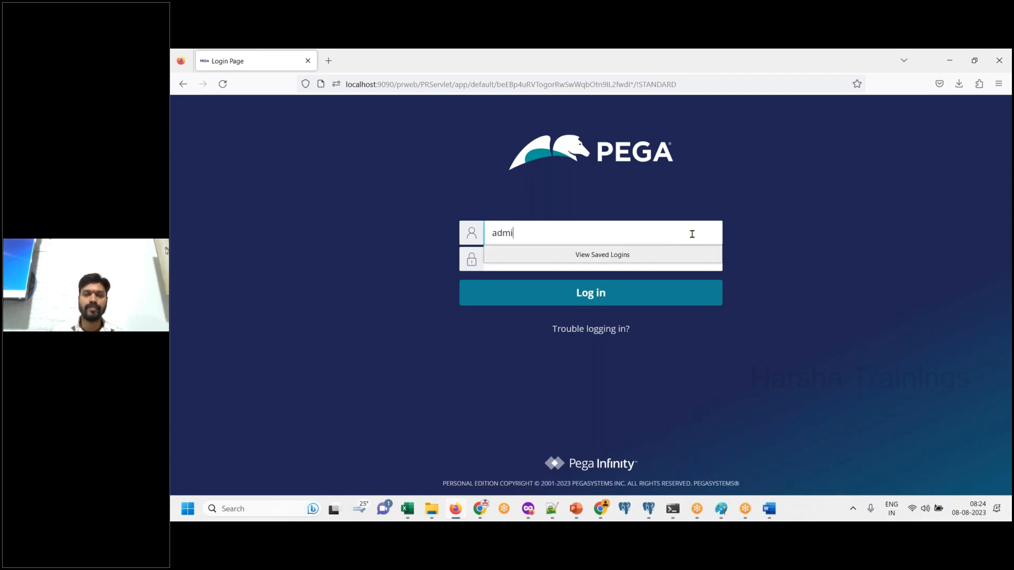
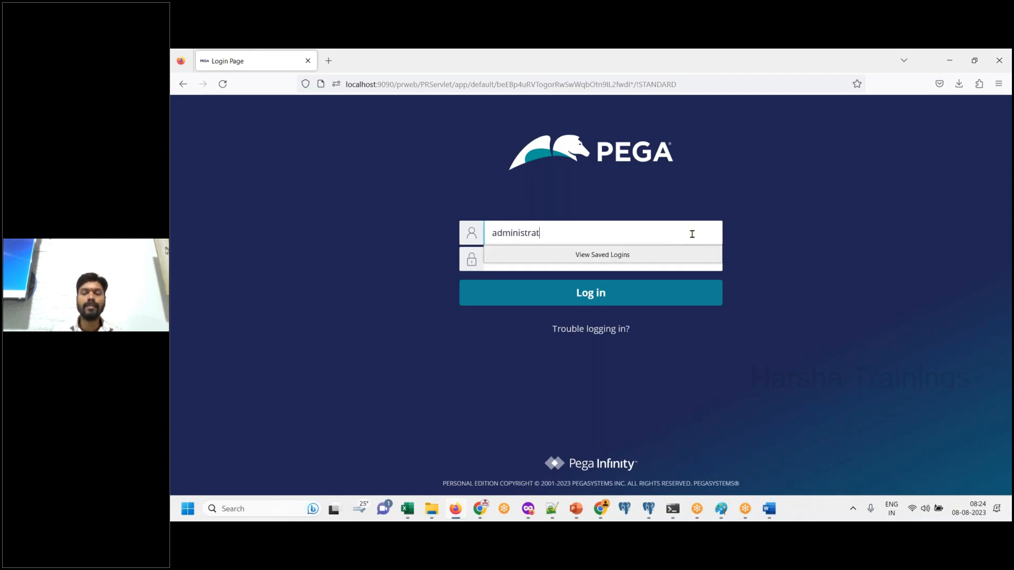
{"action": "key", "text": "Tab"}
{"action": "type", "text": "install"}
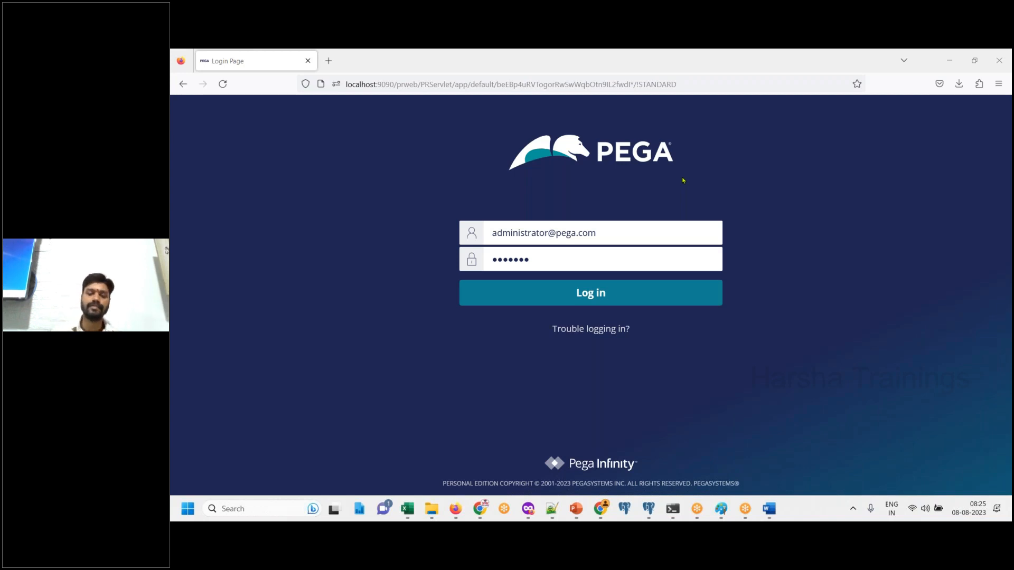
- Switch to the Word document, paste the screenshot of the filled-in login page under "Login using default credentials", and add the line "Login" below it
{"action": "left_click", "coordinate": [769, 507]}
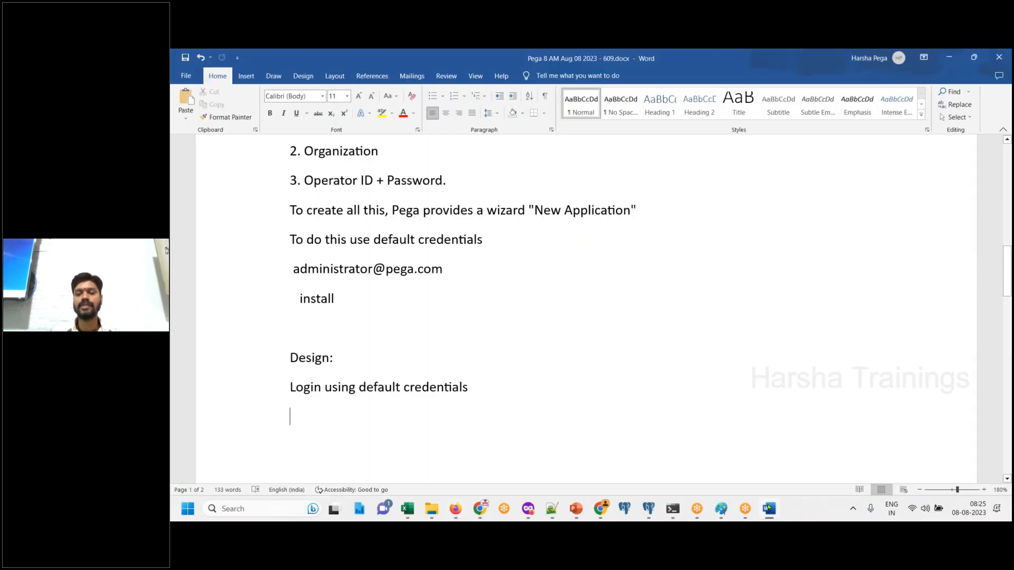
{"action": "key", "text": "ctrl+v"}
{"action": "left_click", "coordinate": [769, 507]}
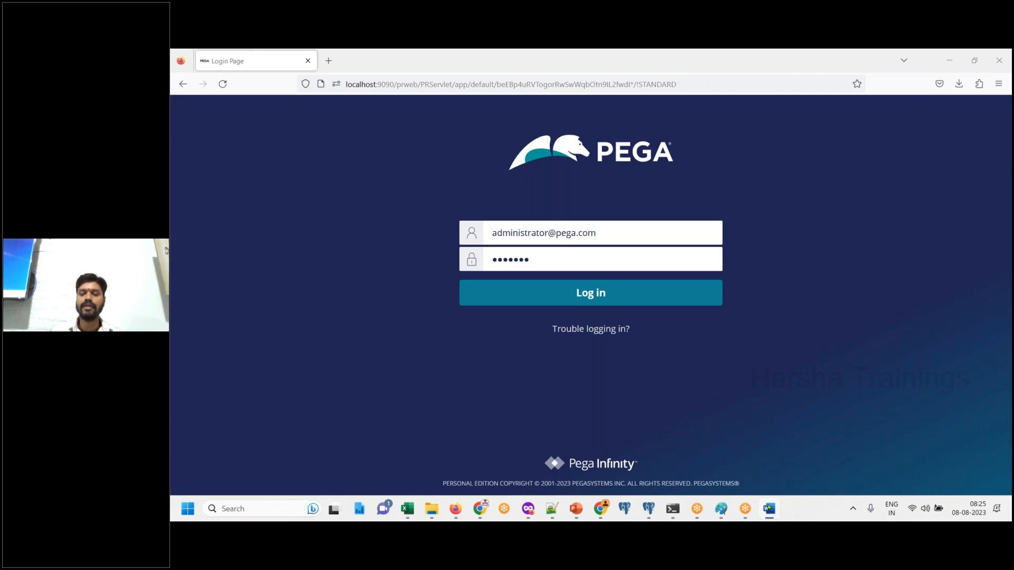
{"action": "left_click", "coordinate": [768, 508]}
{"action": "type", "text": "Lgin"}
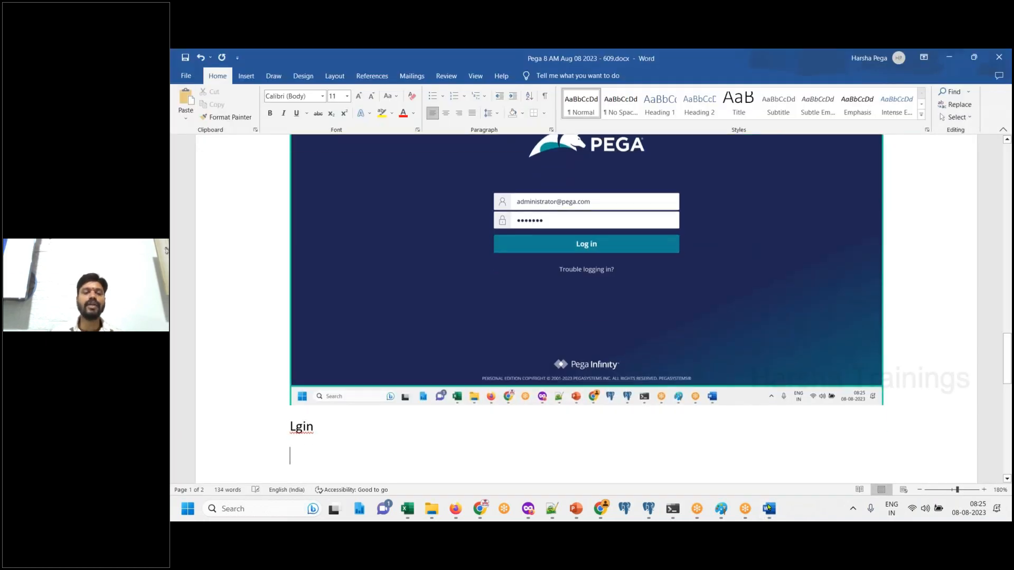
{"action": "key", "text": "BackSpace"}
{"action": "key", "text": "BackSpace"}
{"action": "key", "text": "BackSpace"}
{"action": "type", "text": "ogin"}
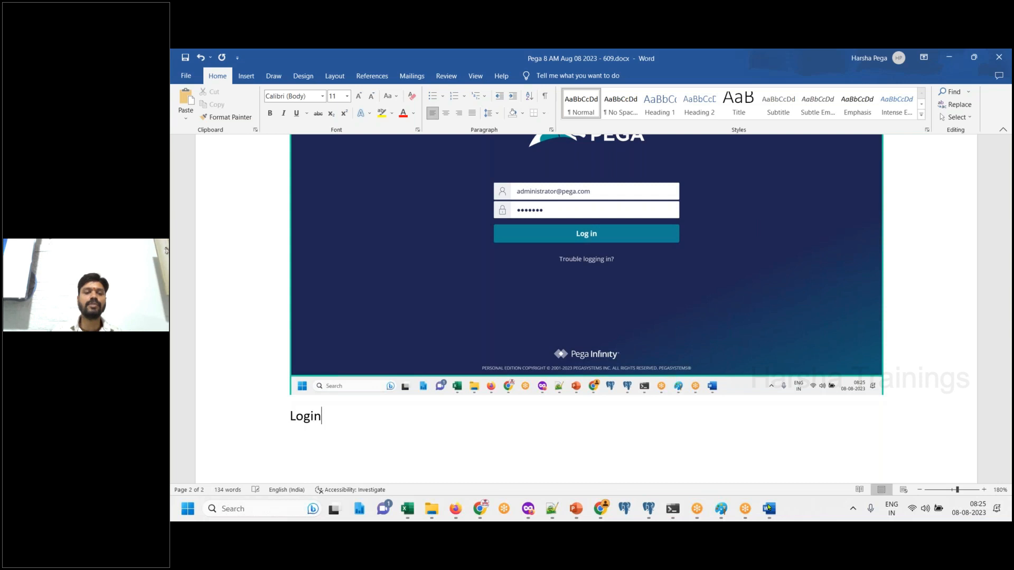
{"action": "key", "text": "Return"}
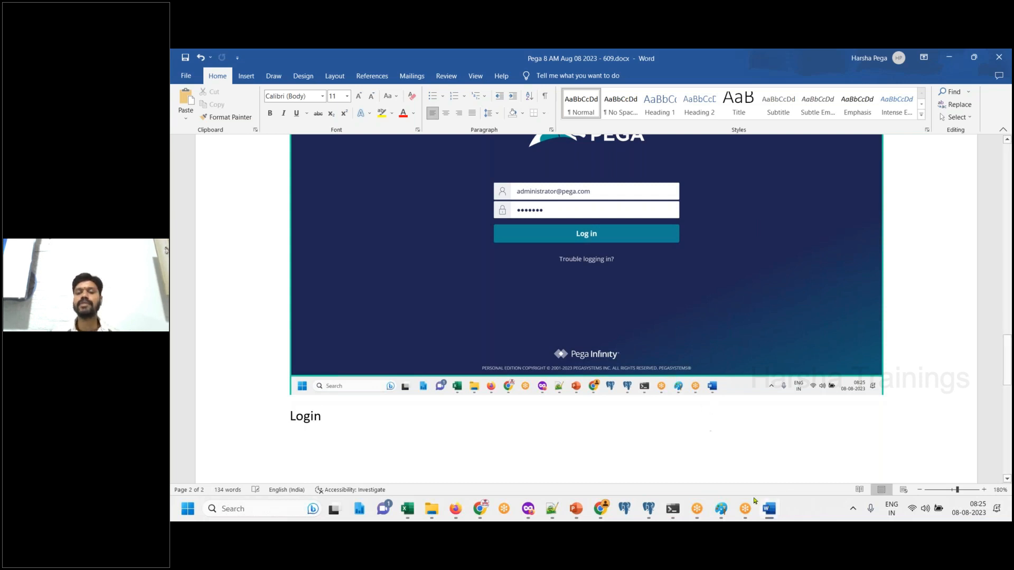
- Switch back to the Pega login page in the browser, log in, and show the App explorer in Dev Studio
{"action": "left_click", "coordinate": [769, 508]}
{"action": "left_click", "coordinate": [597, 292]}
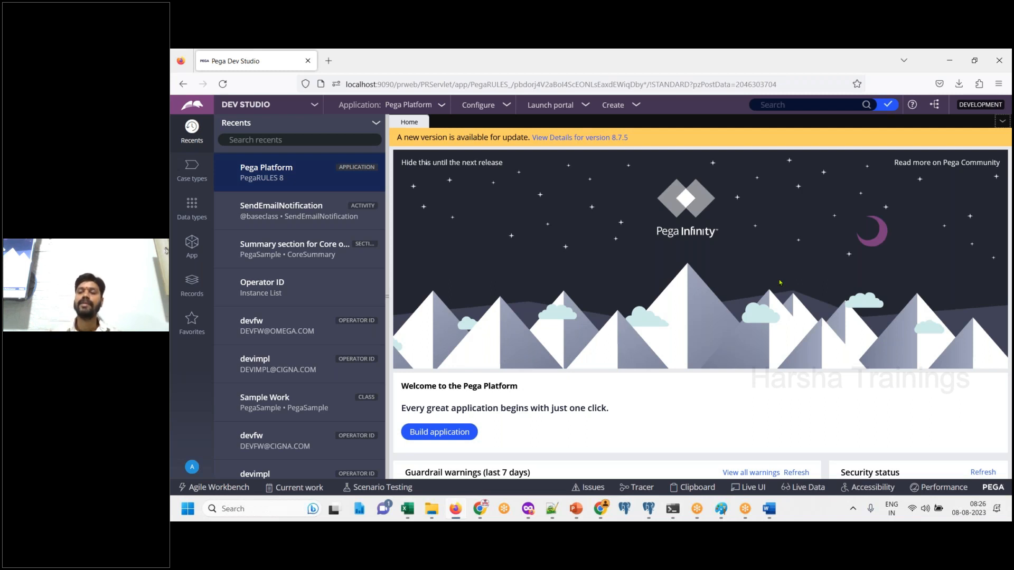
{"action": "left_click", "coordinate": [192, 245]}
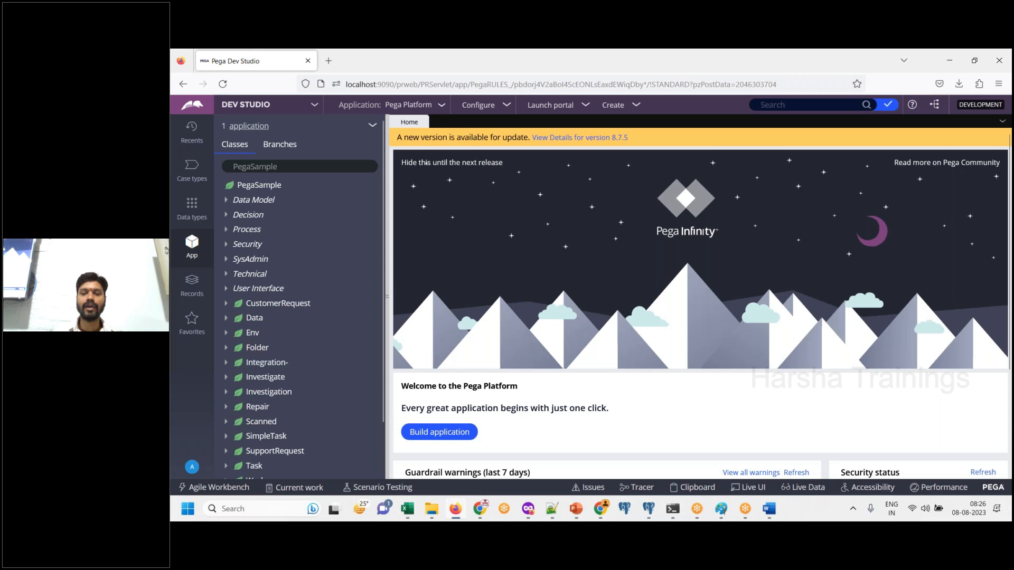
{"action": "left_click", "coordinate": [771, 511]}
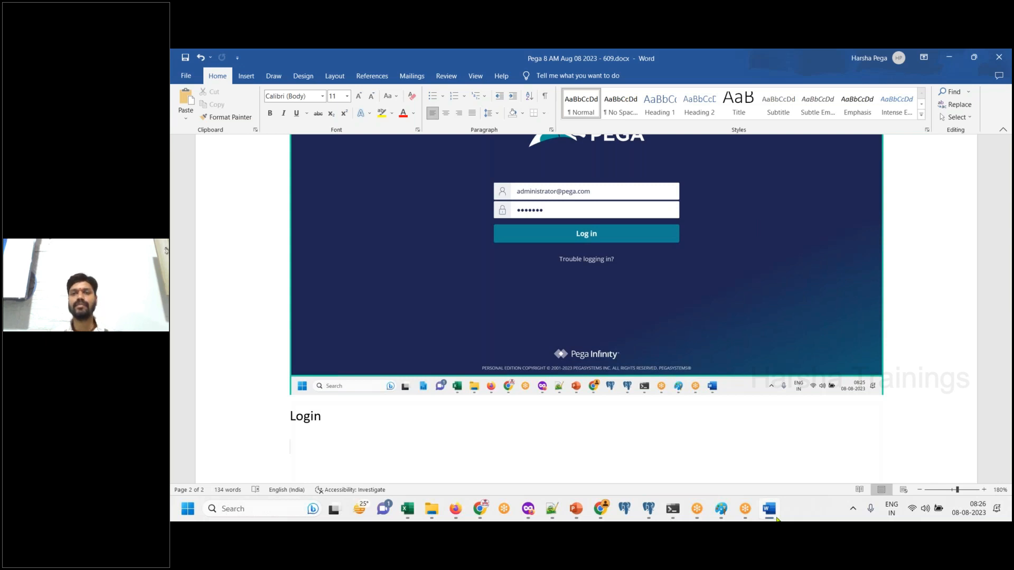
{"action": "left_click", "coordinate": [777, 518]}
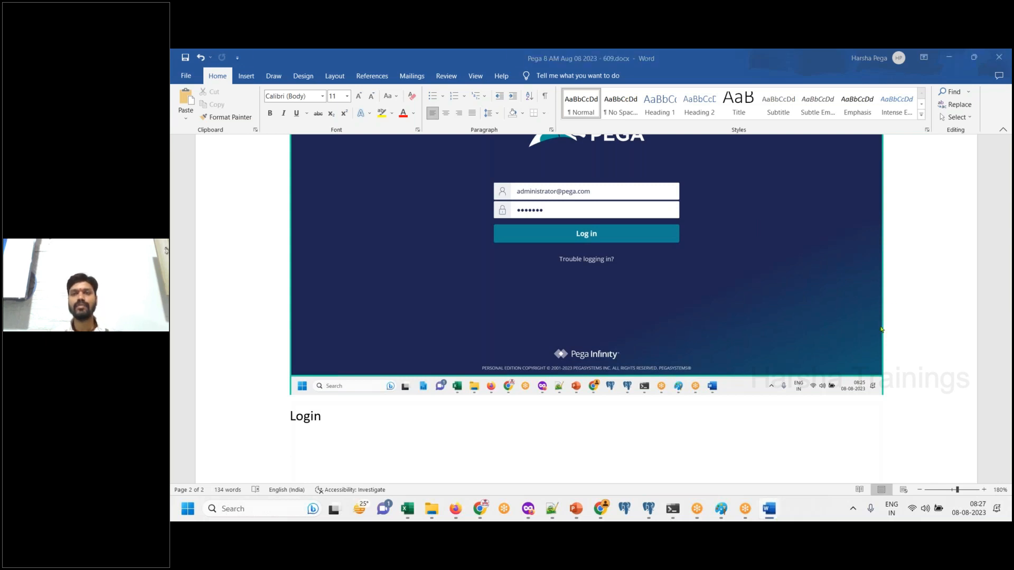
{"action": "left_click", "coordinate": [928, 292]}
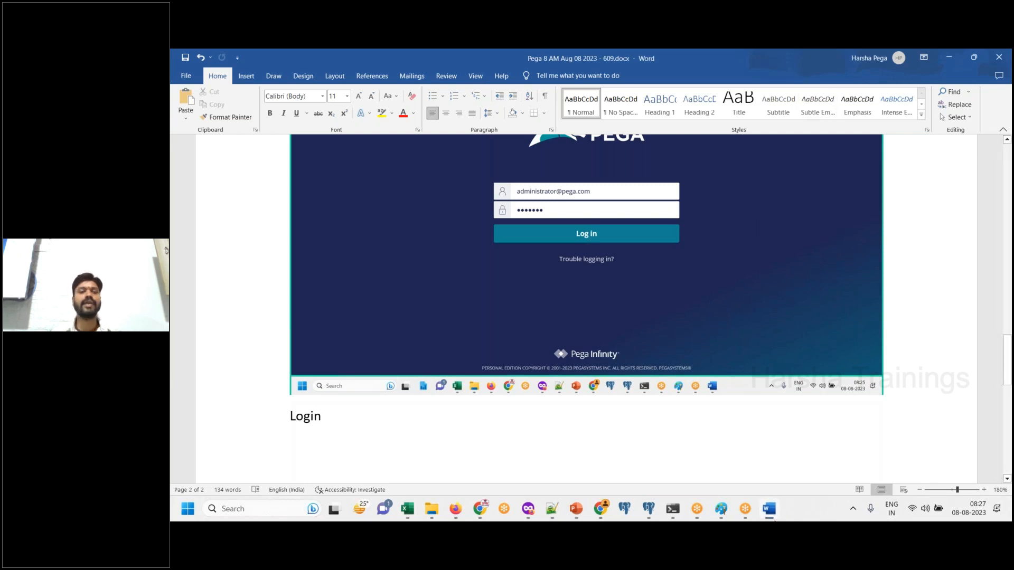
{"action": "left_click", "coordinate": [455, 509]}
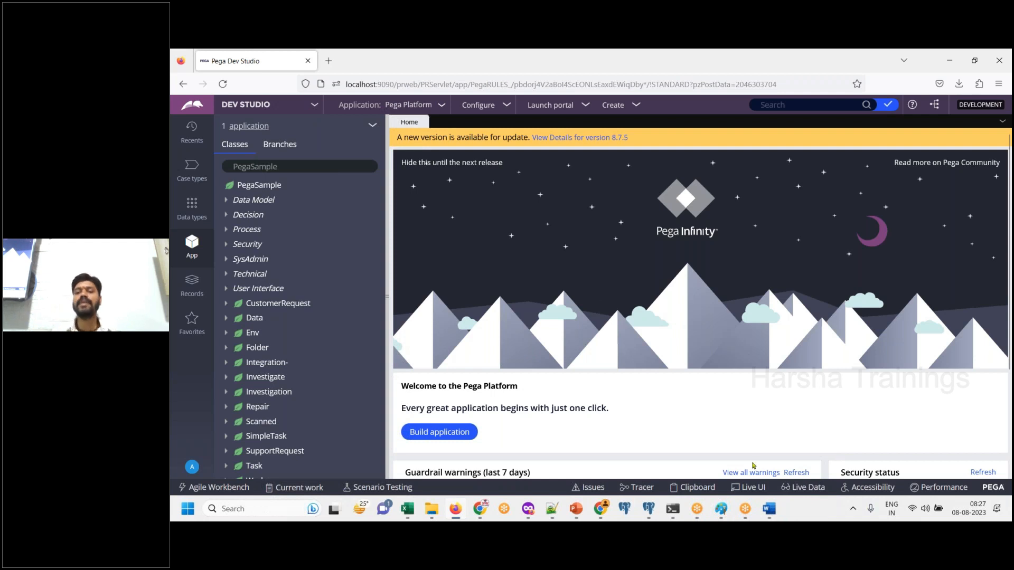
- Switch to the Word document and add the line "It has loaded default application : Pega Platform." below "Login"
{"action": "left_click", "coordinate": [766, 505]}
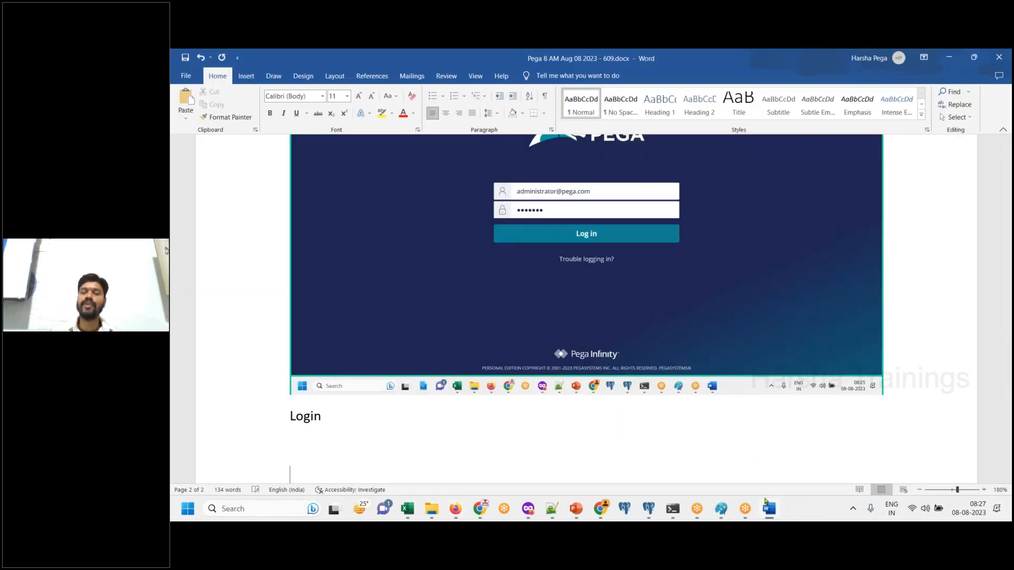
{"action": "type", "text": "It has d"}
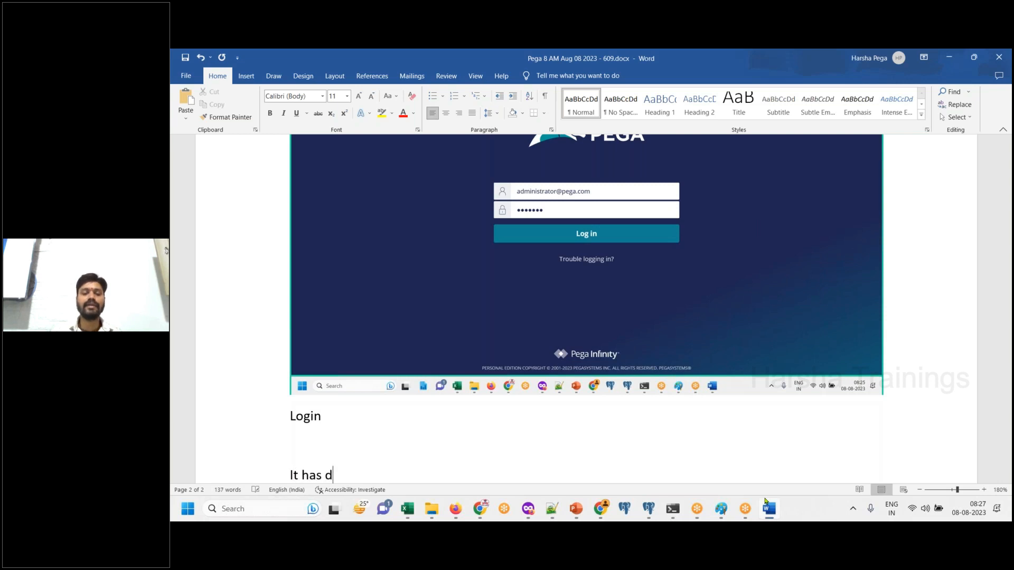
{"action": "key", "text": "BackSpace"}
{"action": "type", "text": "loaded"}
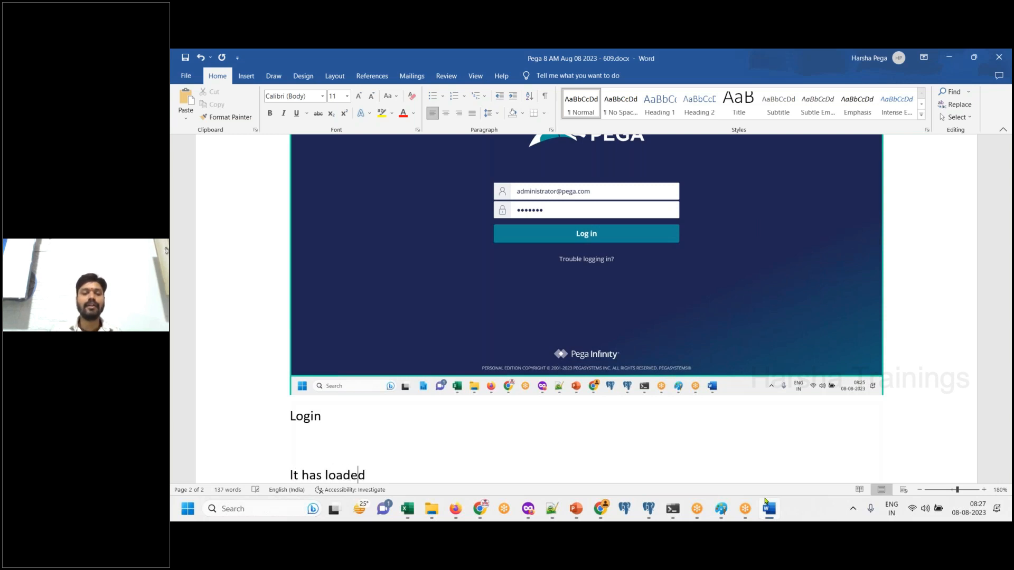
{"action": "type", "text": " default applica"}
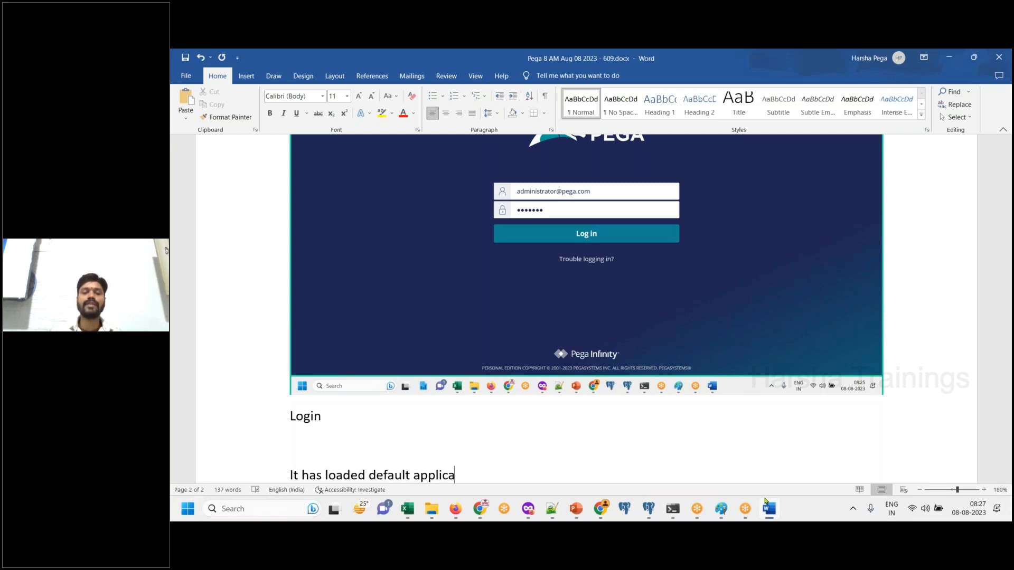
{"action": "type", "text": "tion : Peg"}
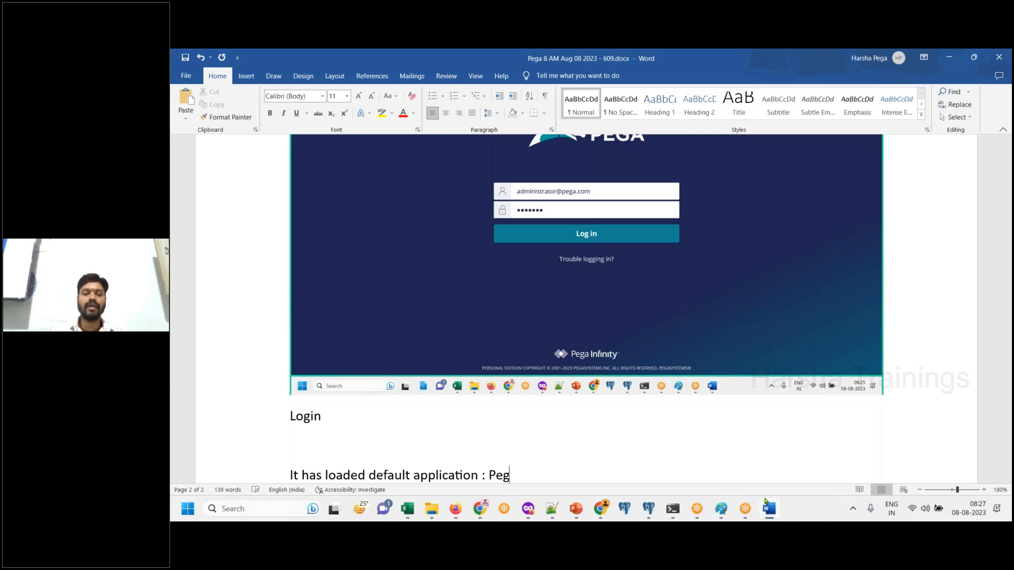
{"action": "type", "text": "a Platform"}
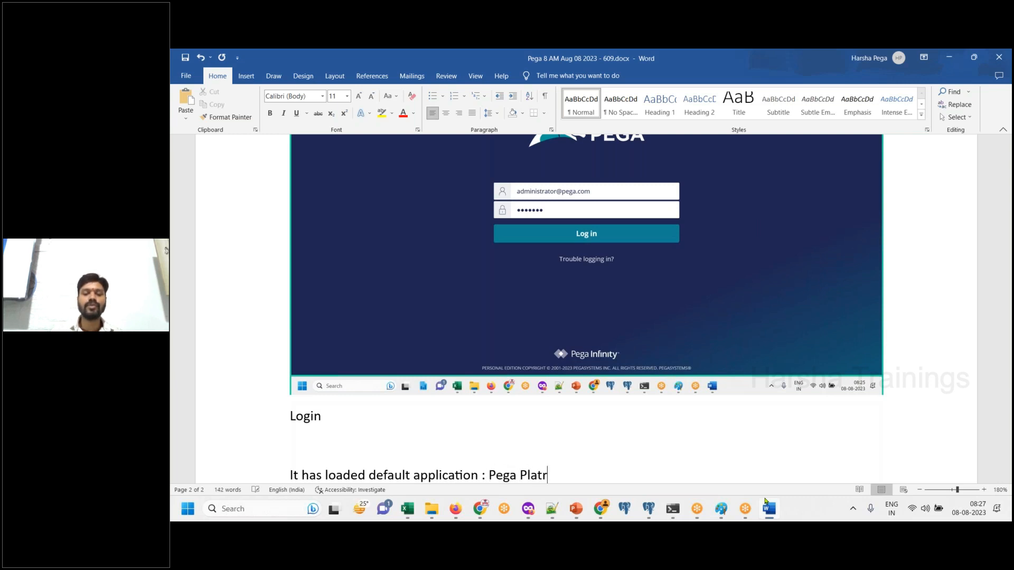
{"action": "type", "text": "."}
{"action": "key", "text": "Return"}
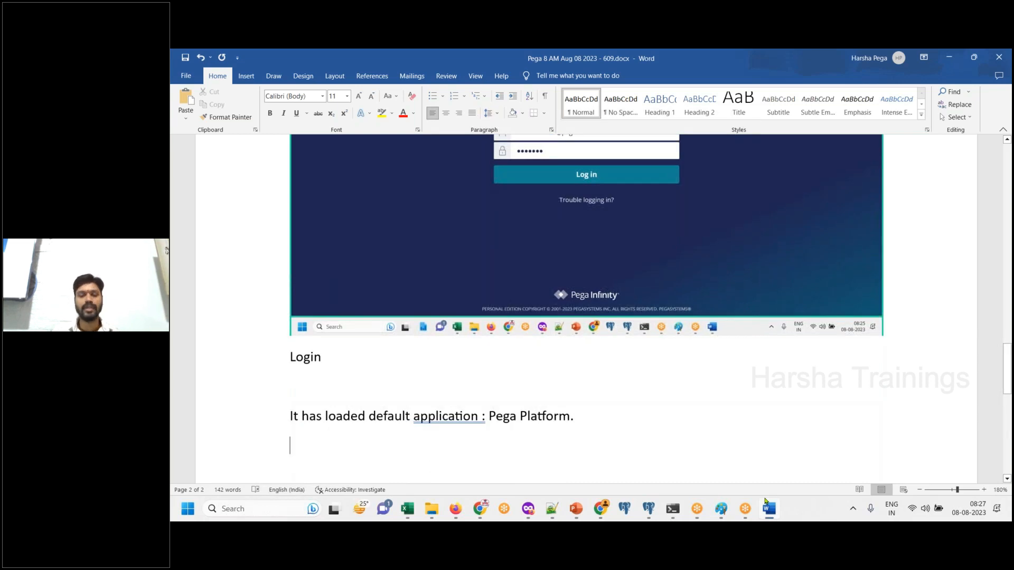
- Add the line "Click on Application menu → New application" below the Pega Platform line
{"action": "type", "text": "Click on"}
{"action": "key", "text": "Return"}
{"action": "type", "text": "applicatin man"}
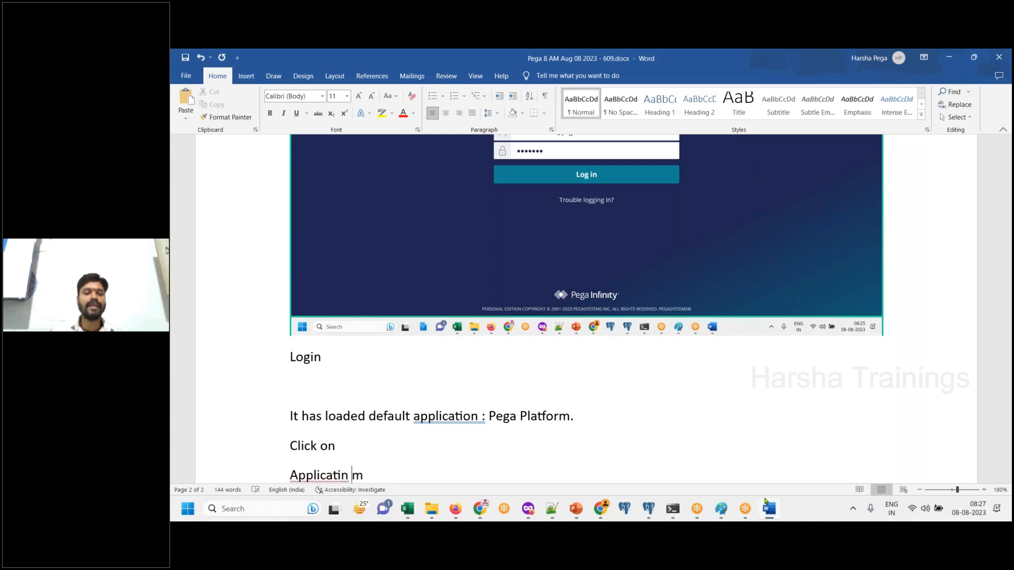
{"action": "key", "text": "BackSpace"}
{"action": "key", "text": "BackSpace"}
{"action": "key", "text": "BackSpace"}
{"action": "key", "text": "BackSpace"}
{"action": "key", "text": "BackSpace"}
{"action": "type", "text": "on"}
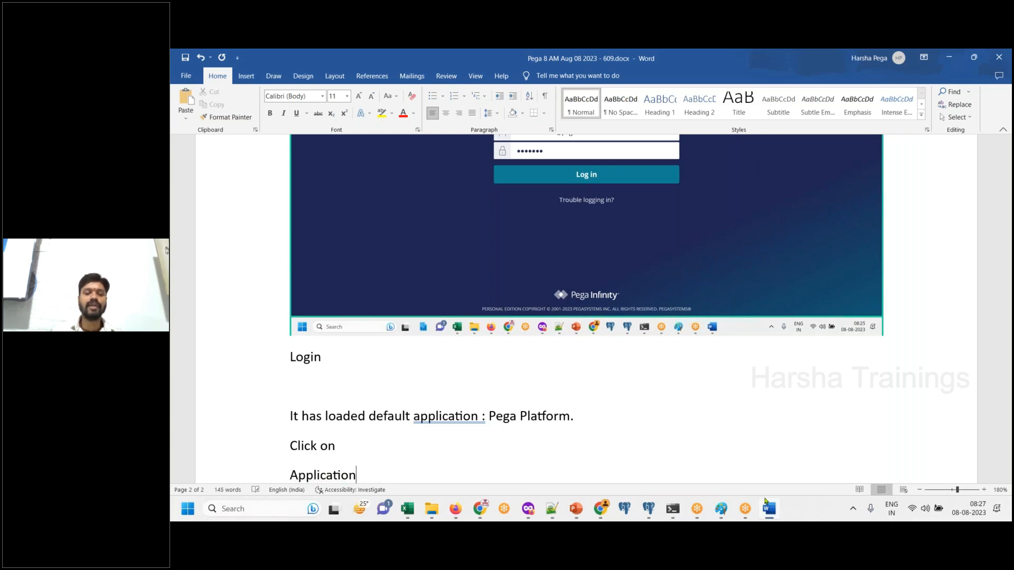
{"action": "left_click", "coordinate": [798, 73]}
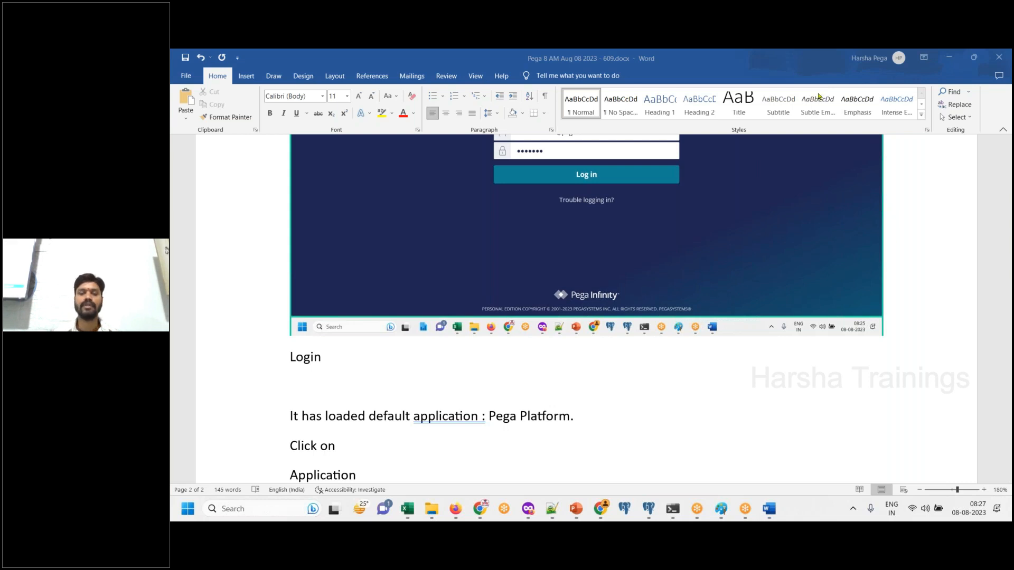
{"action": "left_click", "coordinate": [408, 480]}
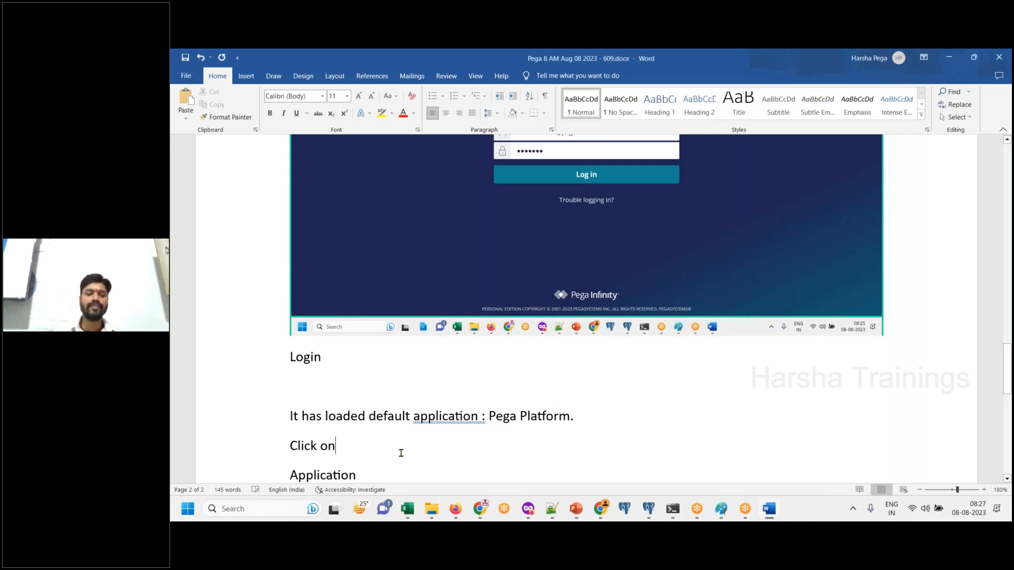
{"action": "key", "text": "Delete"}
{"action": "type", "text": "m"}
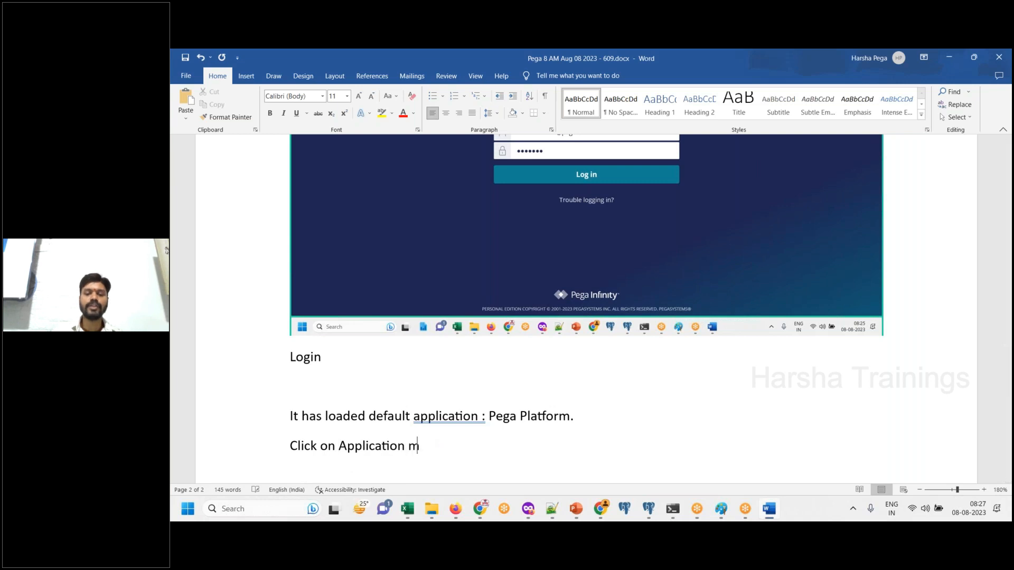
{"action": "type", "text": "enu --> New applic"}
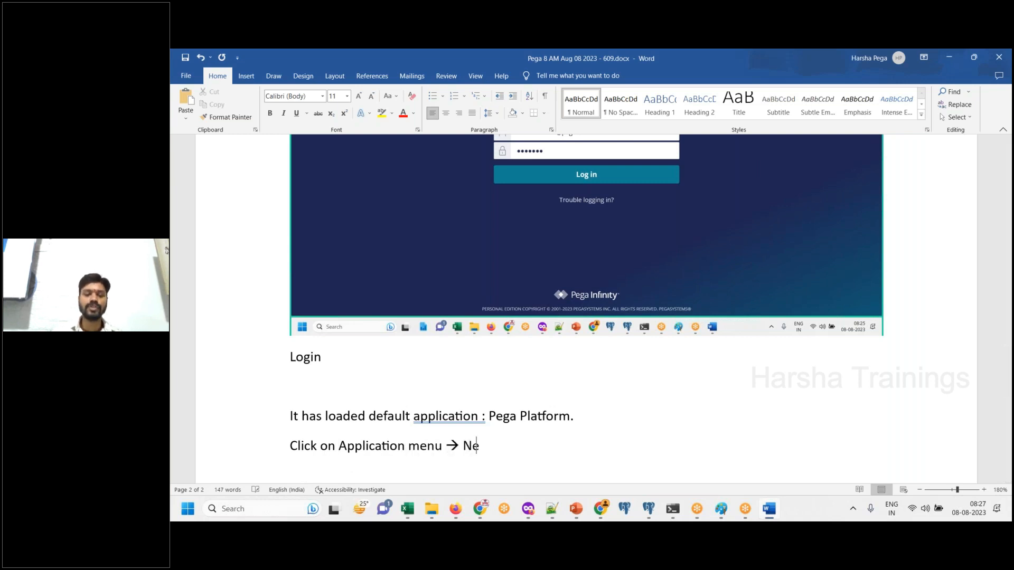
{"action": "type", "text": "ation"}
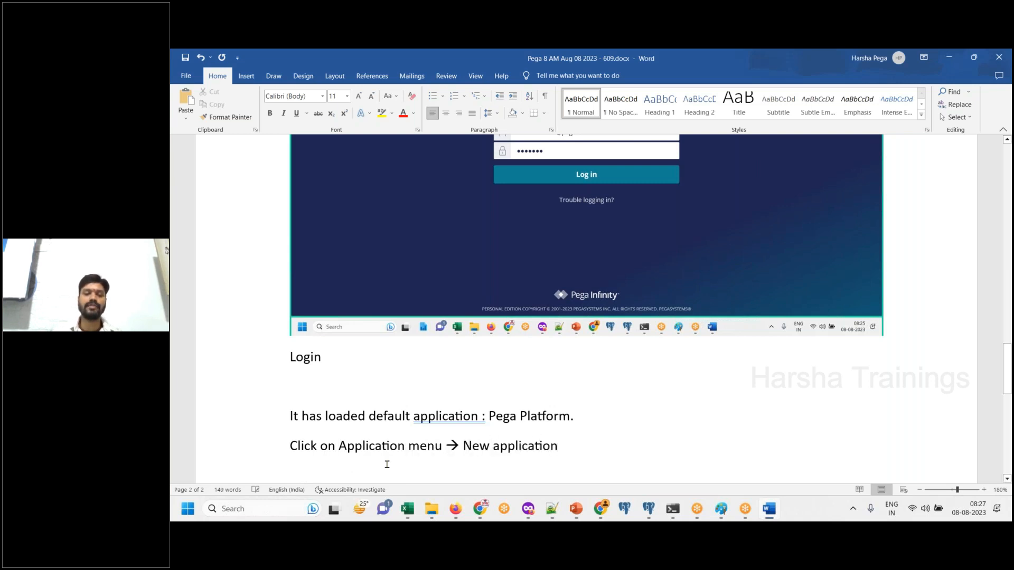
{"action": "key", "text": "Return"}
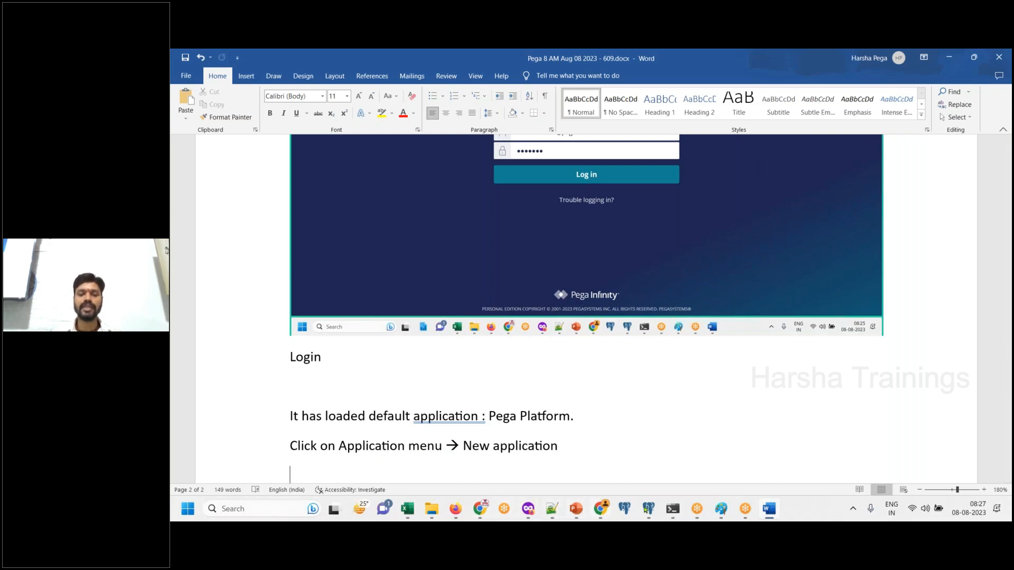
- Display the New Application option for Pega Platform in the browser's Dev Studio and paste its screenshot below the last line in Word
{"action": "left_click", "coordinate": [458, 510]}
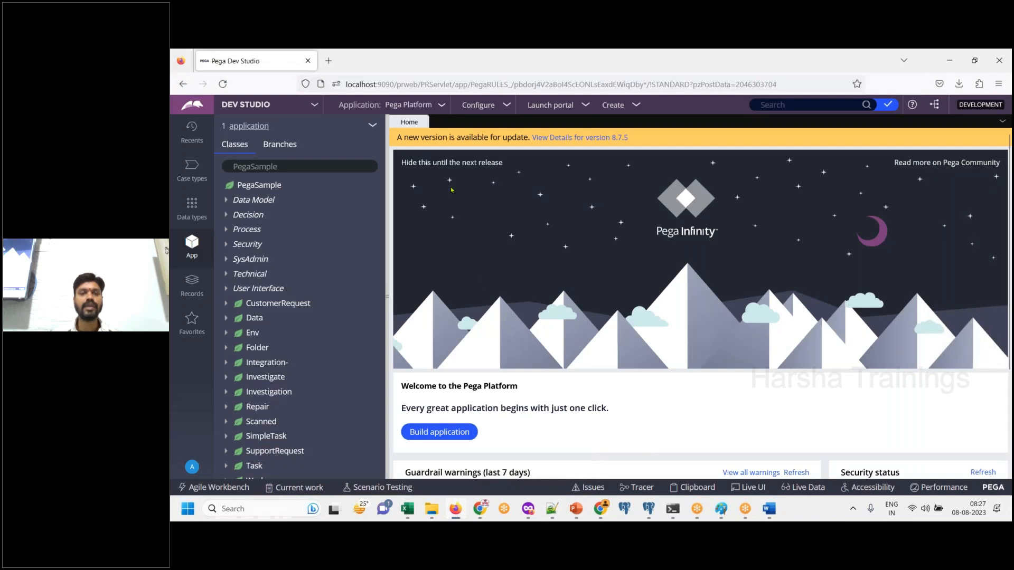
{"action": "left_click_drag", "start_coordinate": [339, 112], "coordinate": [444, 110]}
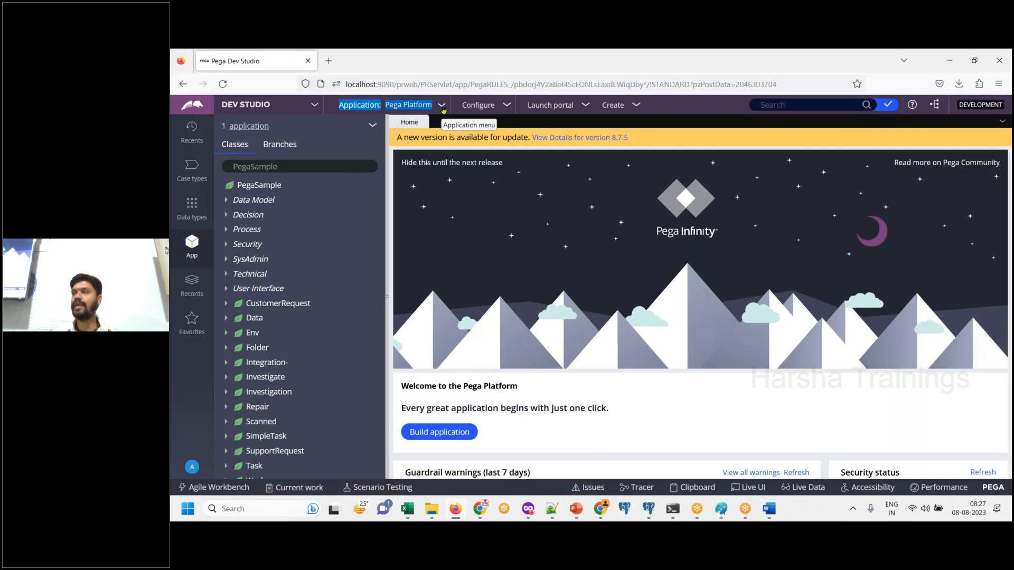
{"action": "left_click", "coordinate": [443, 109]}
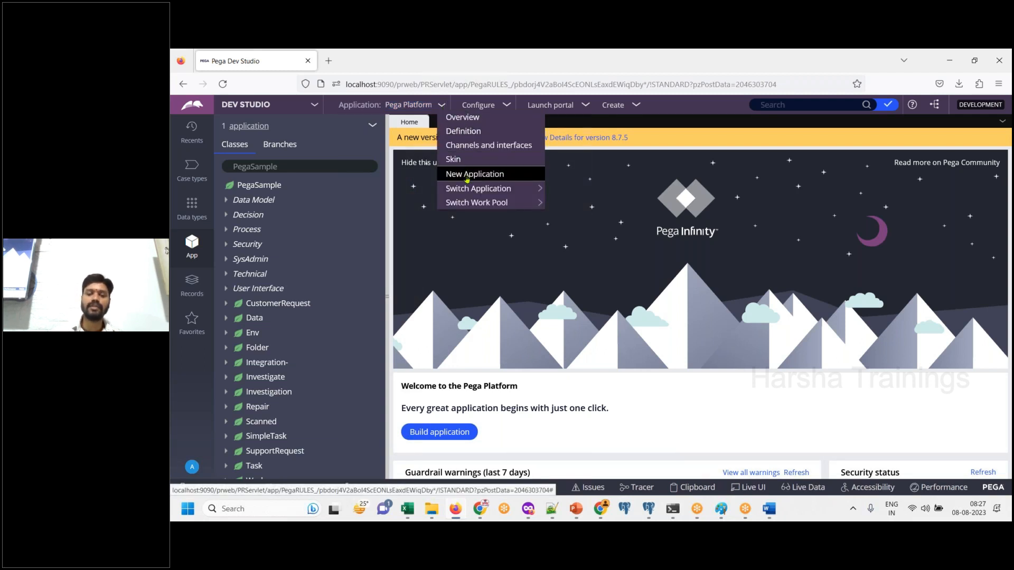
{"action": "left_click", "coordinate": [773, 511]}
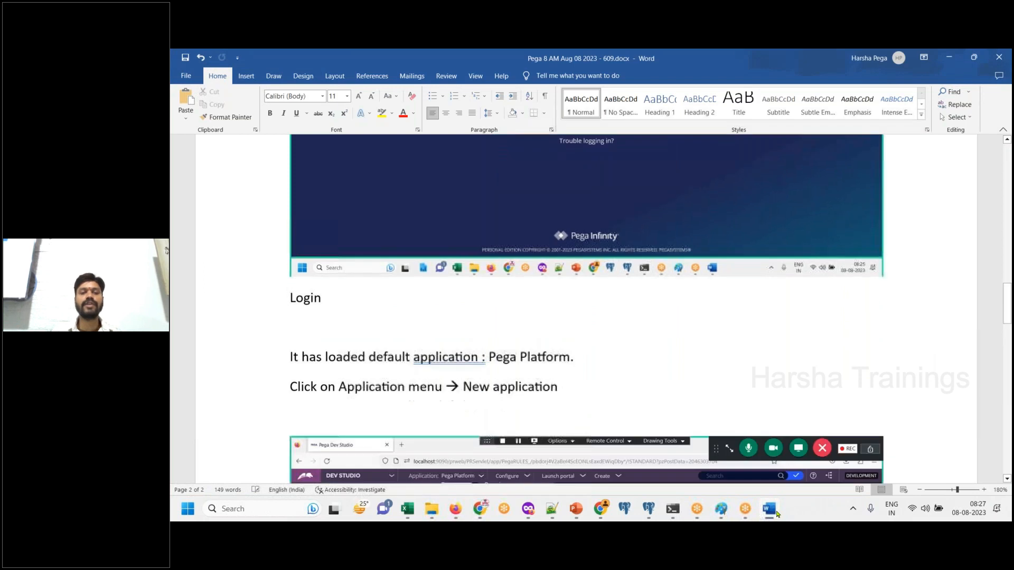
{"action": "key", "text": "ctrl+v"}
{"action": "left_click", "coordinate": [770, 510]}
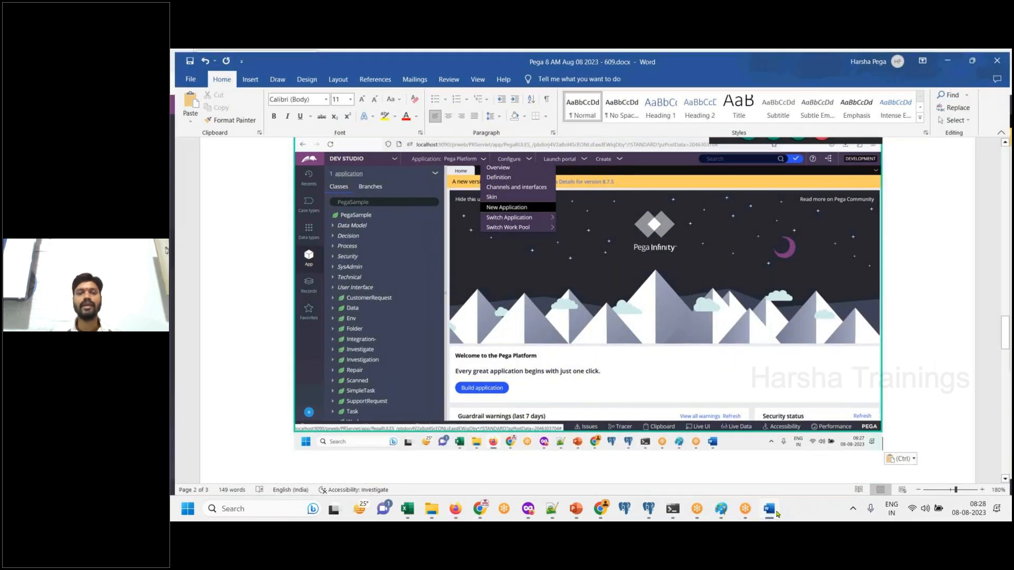
- Start a new application in the browser's Dev Studio and paste a screenshot of the top of the application type list into Word
{"action": "left_click", "coordinate": [511, 177]}
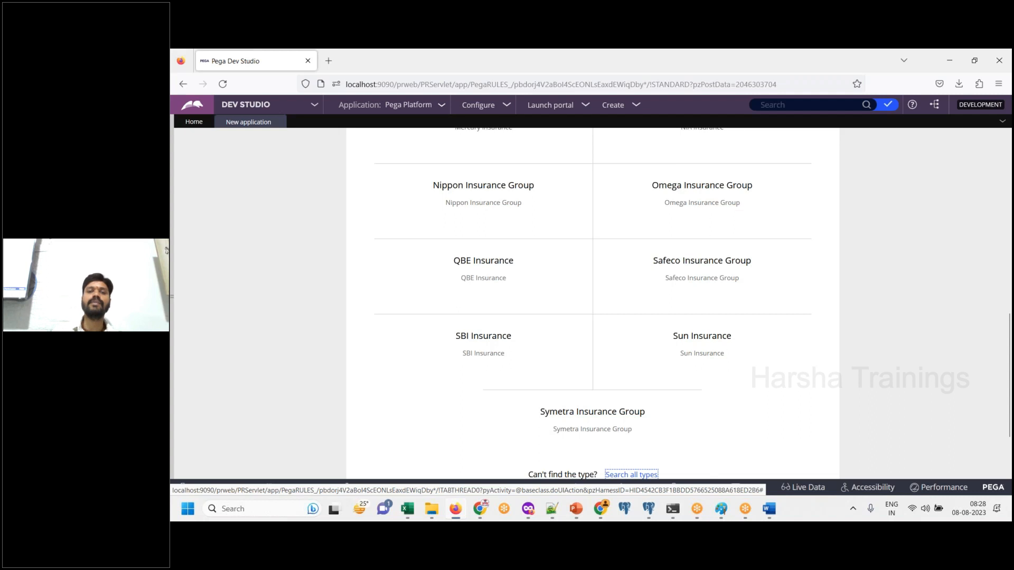
{"action": "left_click", "coordinate": [774, 516]}
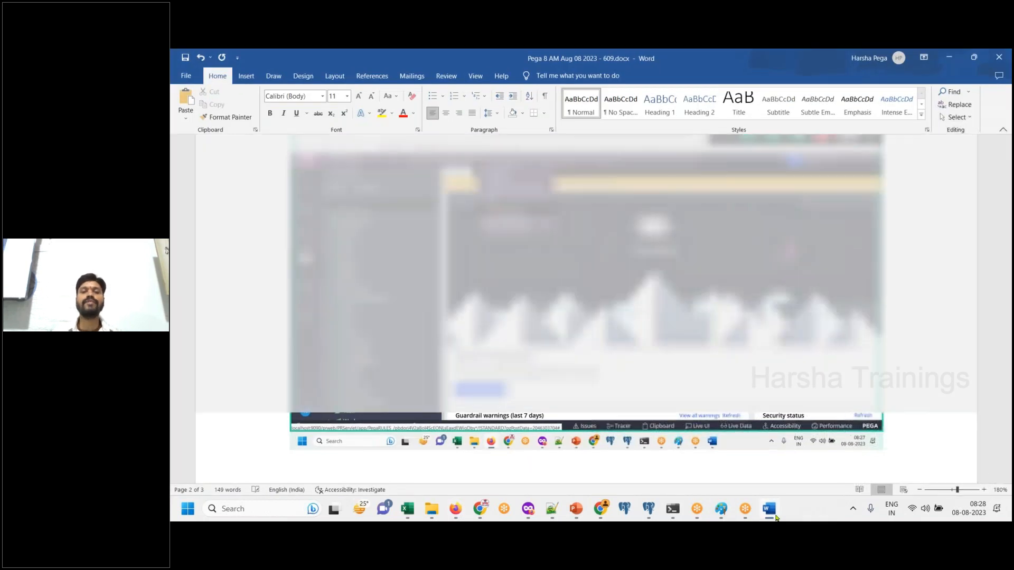
{"action": "key", "text": "ctrl+v"}
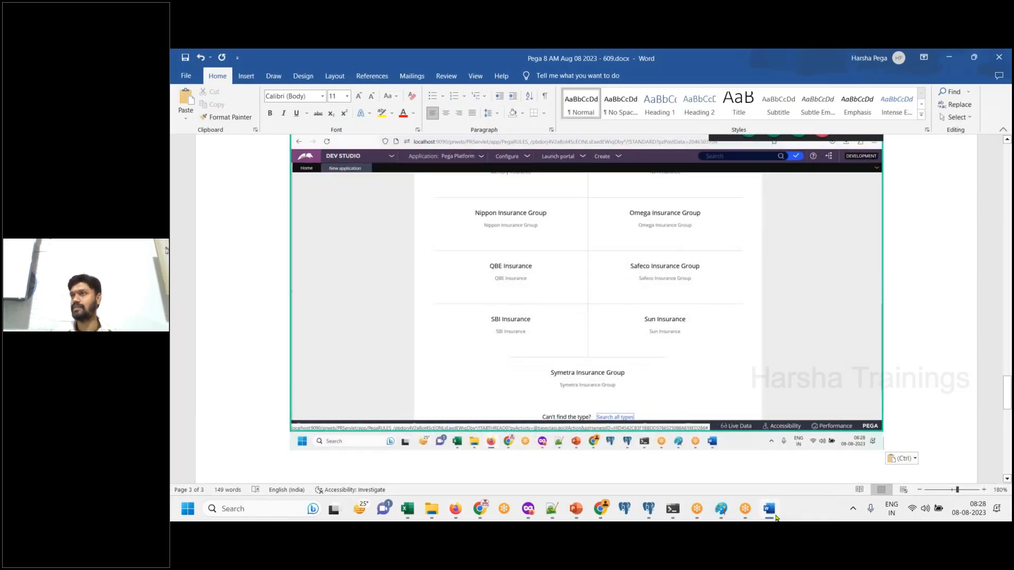
{"action": "left_click", "coordinate": [775, 517]}
{"action": "left_click_drag", "start_coordinate": [1009, 323], "coordinate": [995, 128]}
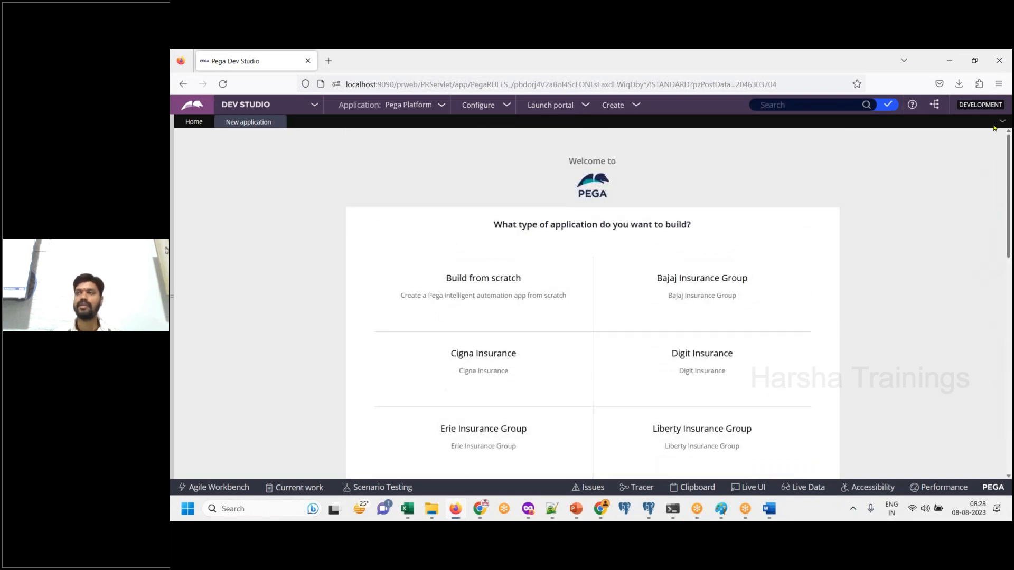
{"action": "left_click", "coordinate": [769, 508]}
{"action": "key", "text": "ctrl+v"}
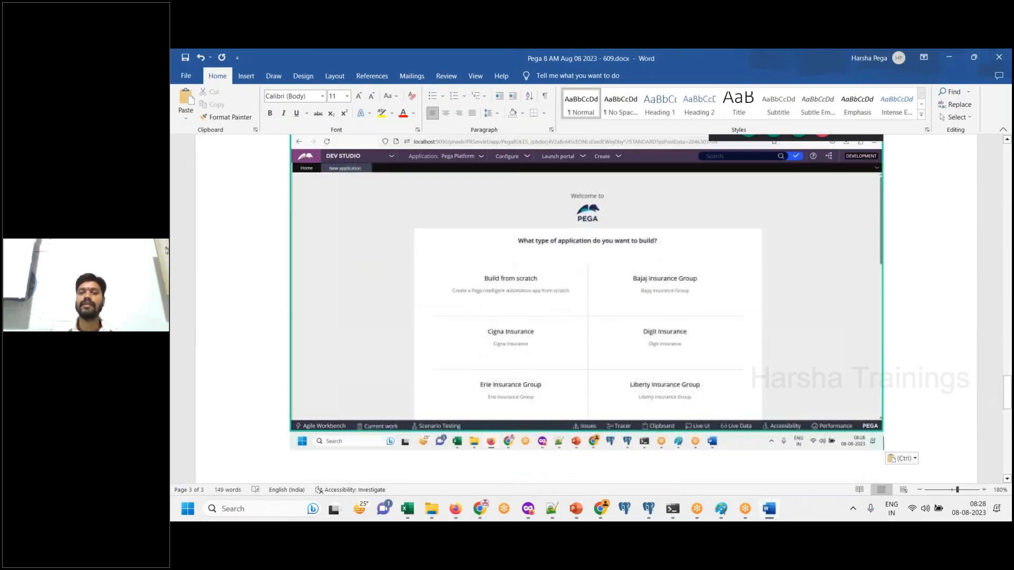
- Highlight the "Build from scratch" option in the browser and paste its screenshot below the application type list image in Word
{"action": "left_click", "coordinate": [770, 510]}
{"action": "mouse_move", "coordinate": [546, 280]}
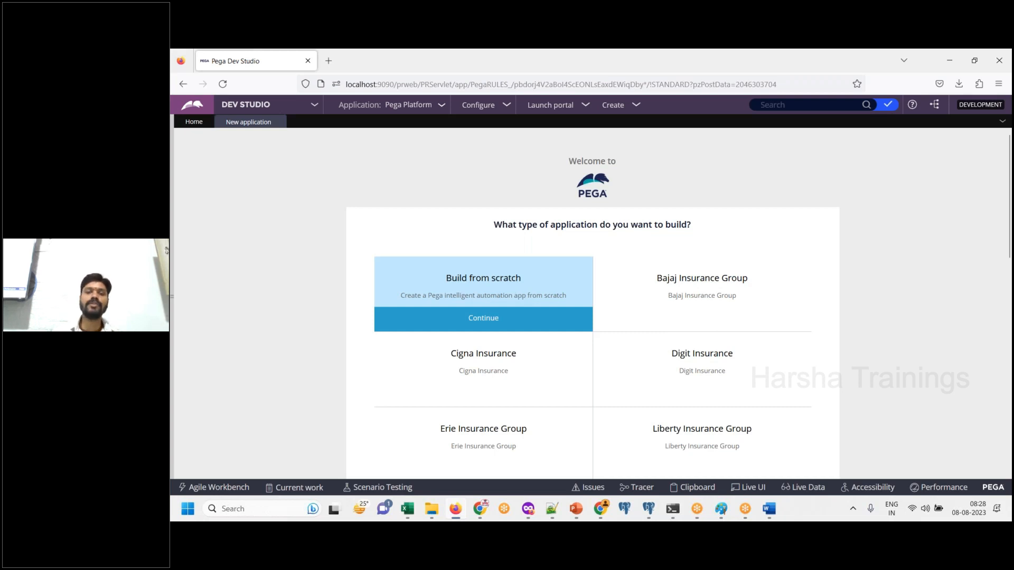
{"action": "left_click", "coordinate": [768, 513]}
{"action": "key", "text": "ctrl+v"}
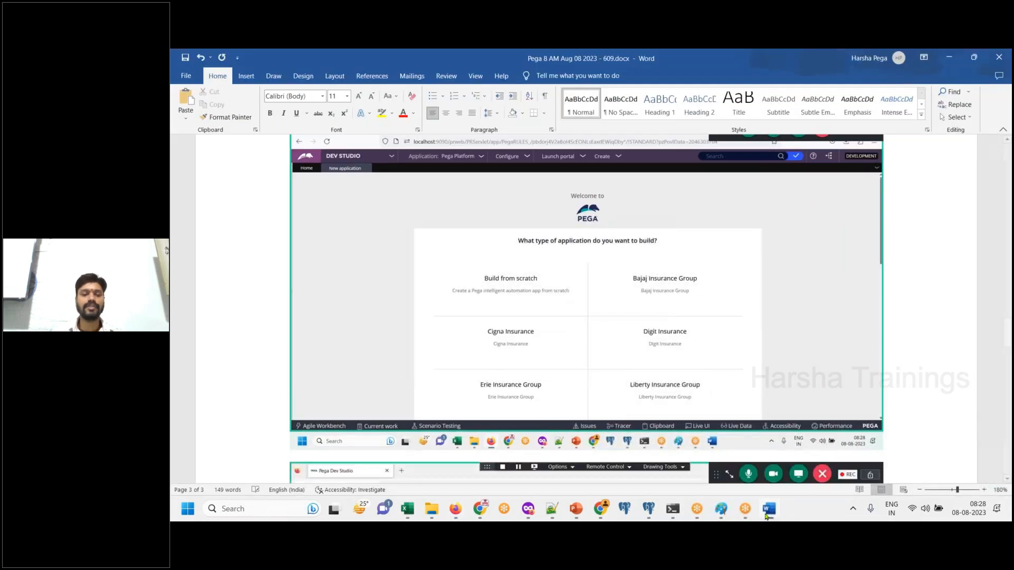
- Add the line 'Build from scratch means, create your application on top of “Pega Rules” / “Pega Platform” application.' below the last screenshot
{"action": "key", "text": "Return"}
{"action": "type", "text": "Build fro"}
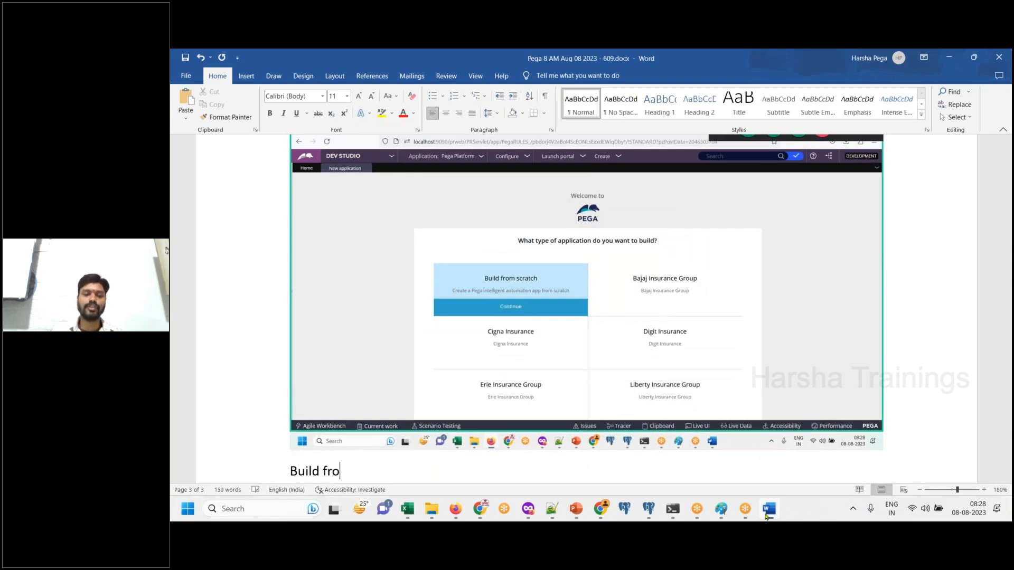
{"action": "type", "text": "m scratch means, create your application on"}
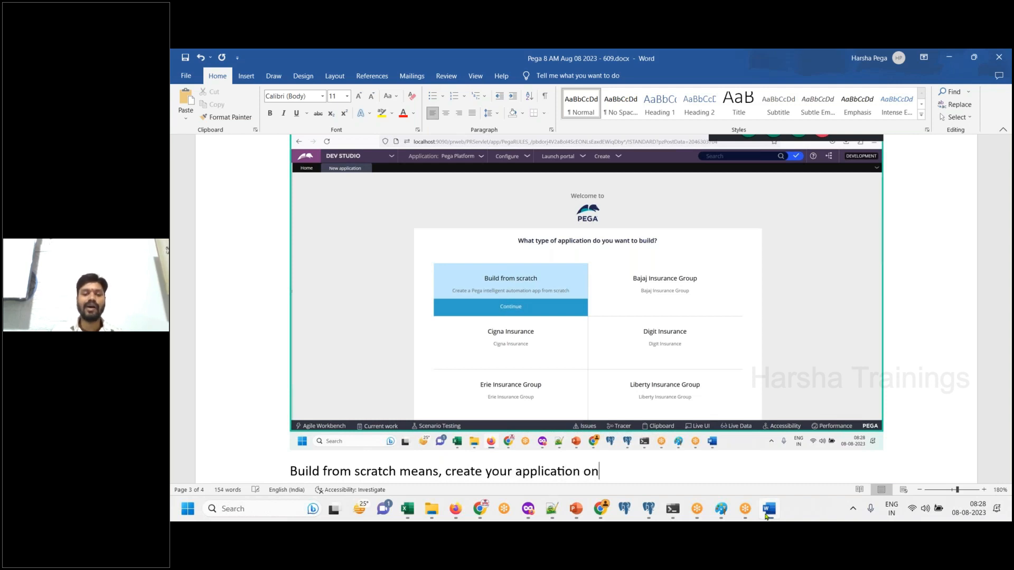
{"action": "type", "text": " top of “Pega Rules"}
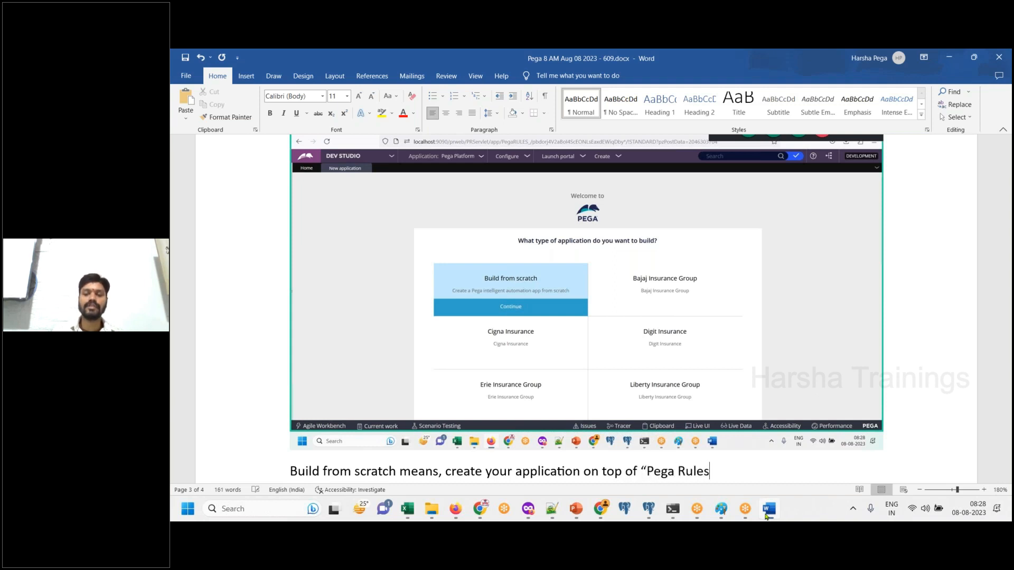
{"action": "type", "text": "” / “Pega Platform” application."}
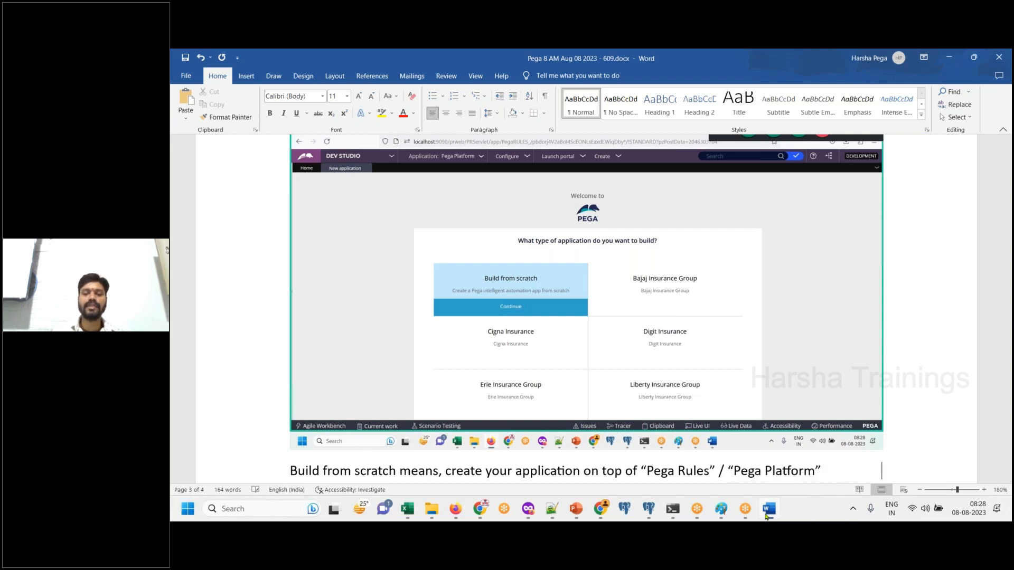
{"action": "key", "text": "Return"}
- Review the Build from scratch option in the browser and add the line "Click on Build from scratch" at the end of the Word notes
{"action": "left_click", "coordinate": [767, 515]}
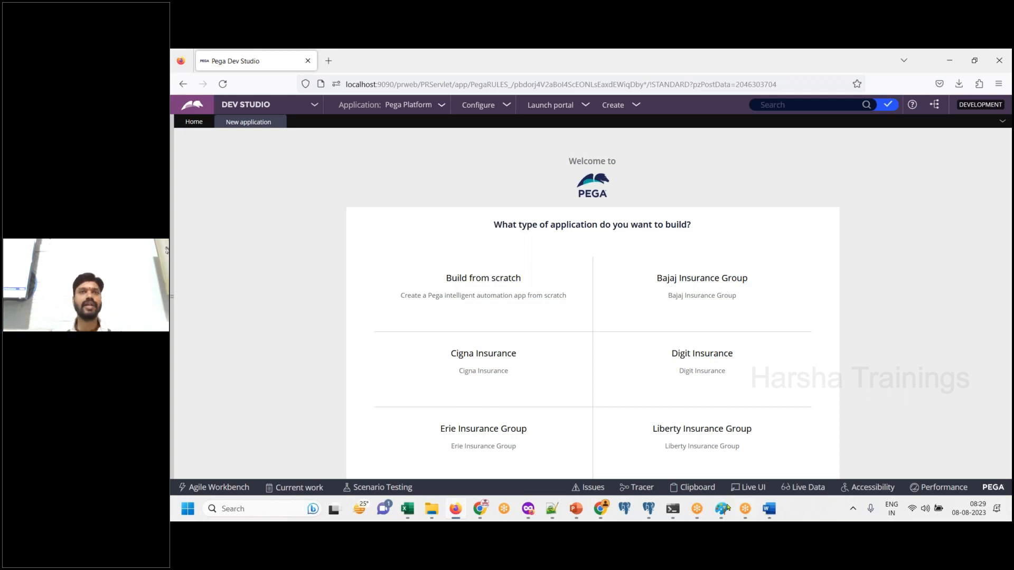
{"action": "mouse_move", "coordinate": [512, 294]}
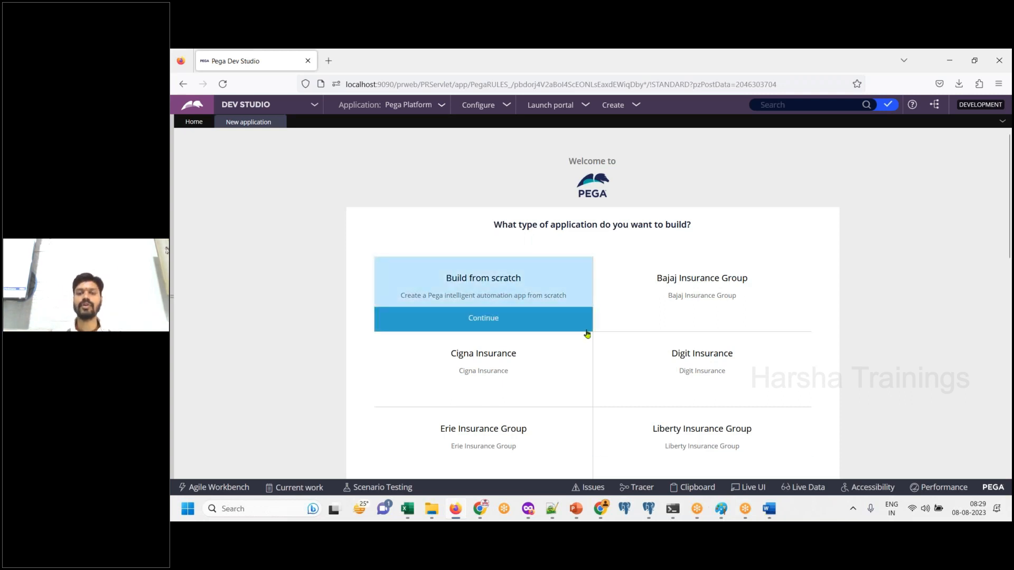
{"action": "left_click", "coordinate": [769, 512]}
{"action": "type", "text": "Click on Build from scratch"}
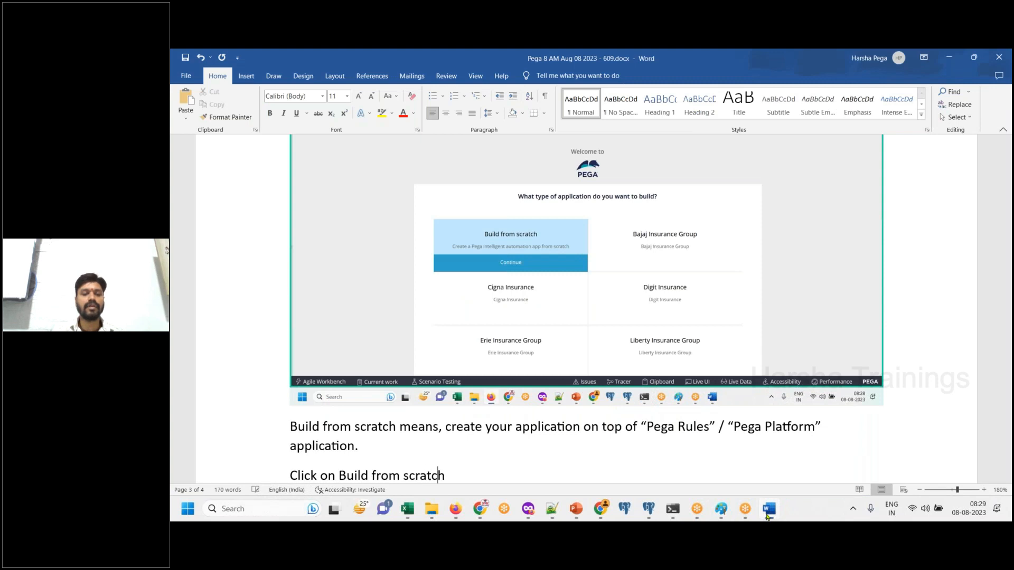
{"action": "key", "text": "Return"}
- Continue with Build from scratch in Dev Studio and paste a screenshot of the application experience choices into Word
{"action": "left_click", "coordinate": [455, 508]}
{"action": "left_click", "coordinate": [494, 285]}
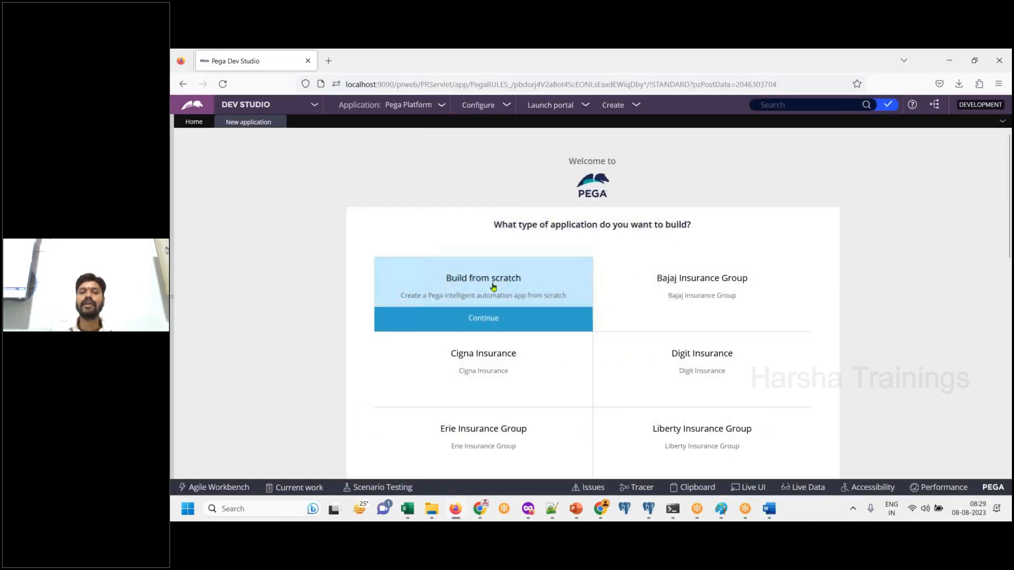
{"action": "left_click", "coordinate": [493, 317]}
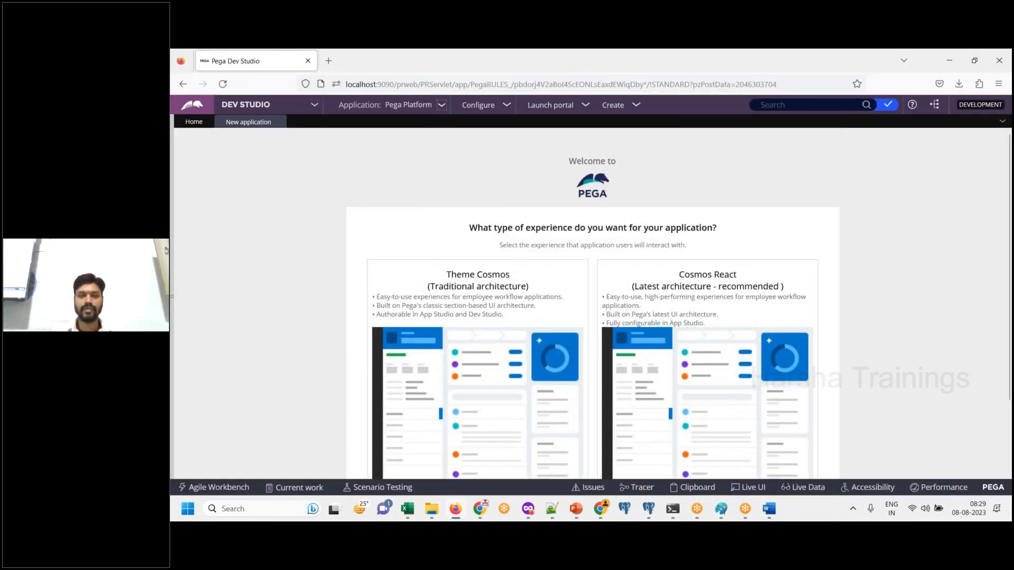
{"action": "scroll", "coordinate": [592, 304], "scroll_direction": "down", "scroll_amount": 1}
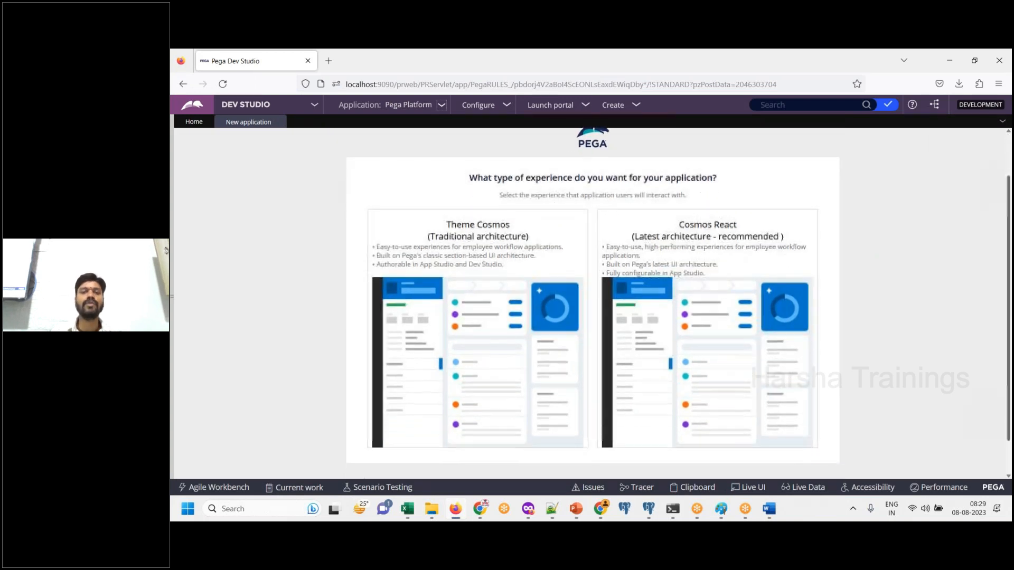
{"action": "left_click", "coordinate": [769, 508]}
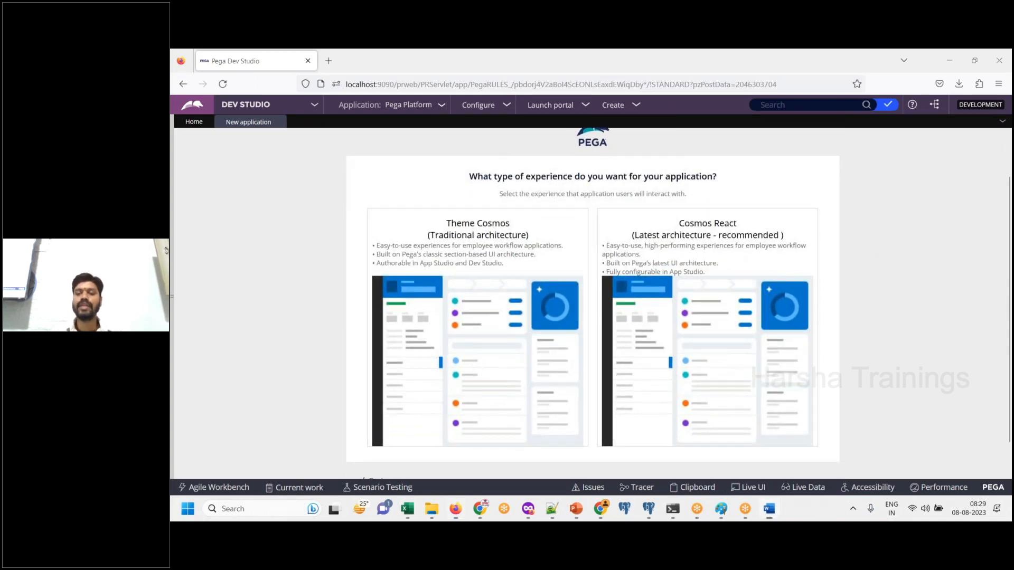
{"action": "key", "text": "ctrl+v"}
- Switch back to the browser and examine the Theme Cosmos and Cosmos React experience options
{"action": "key", "text": "alt+Tab"}
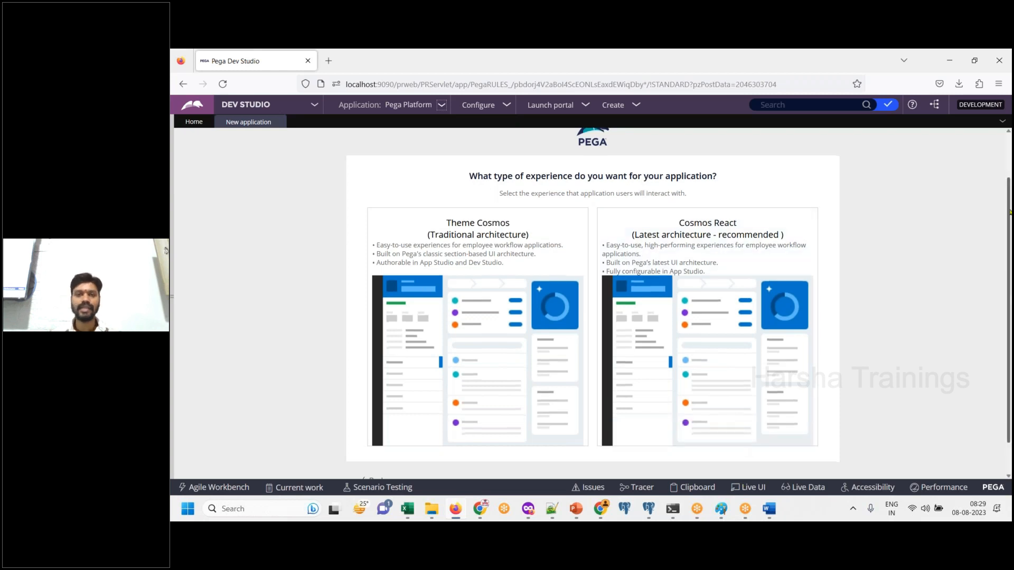
{"action": "scroll", "coordinate": [592, 304], "scroll_direction": "down", "scroll_amount": 1}
{"action": "mouse_move", "coordinate": [539, 208]}
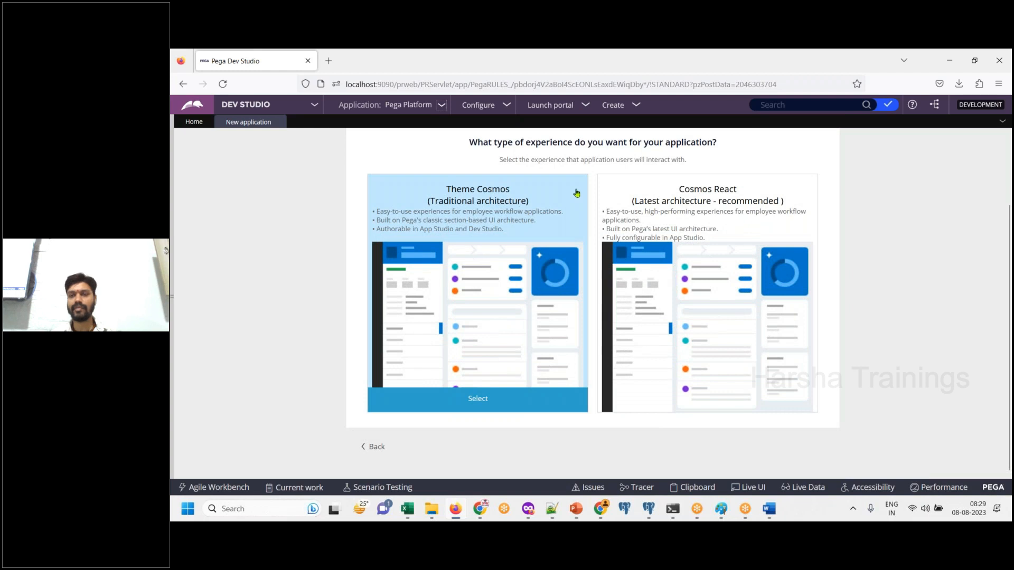
{"action": "mouse_move", "coordinate": [700, 209]}
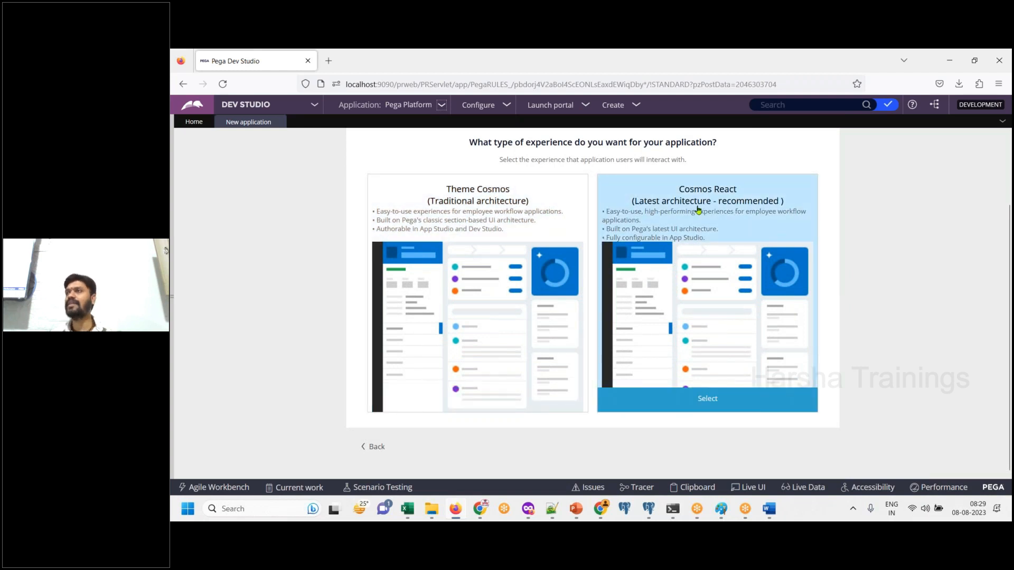
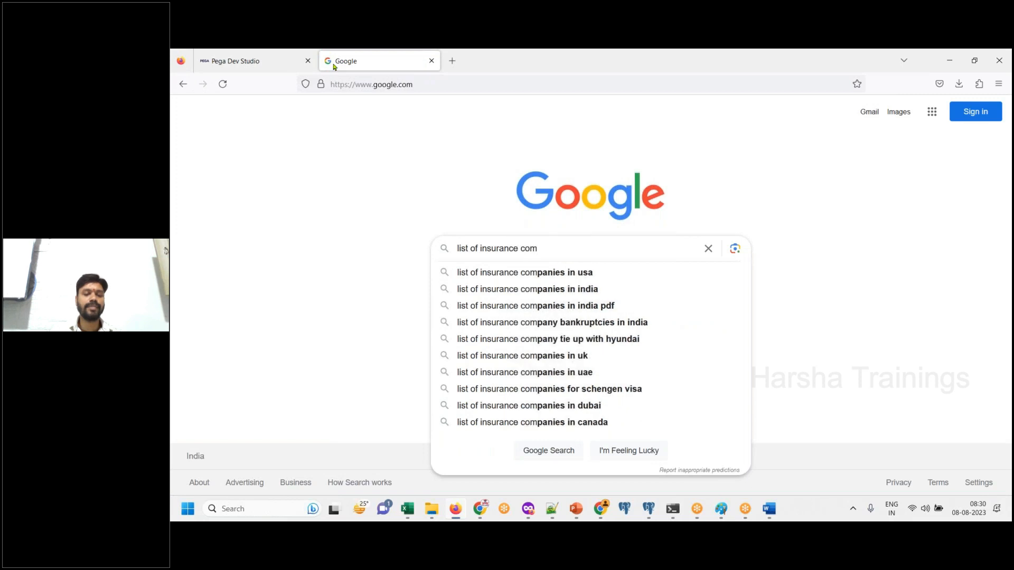
- Search Google for "list of insurance companies in usa", open the Wikipedia list and locate GMAC Insurance under property and casualty insurance
{"action": "type", "text": "panies "}
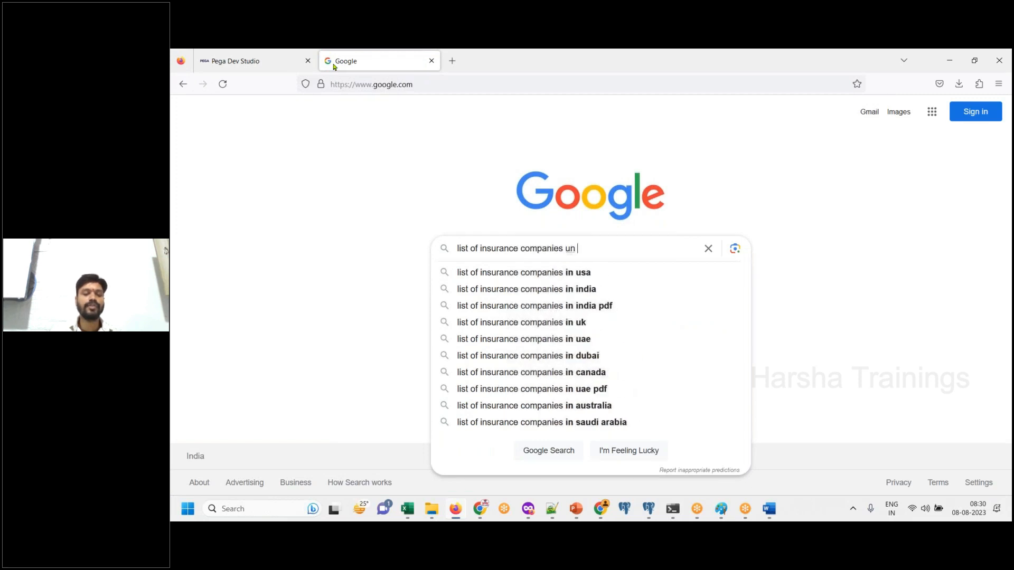
{"action": "type", "text": "in usa"}
{"action": "key", "text": "Return"}
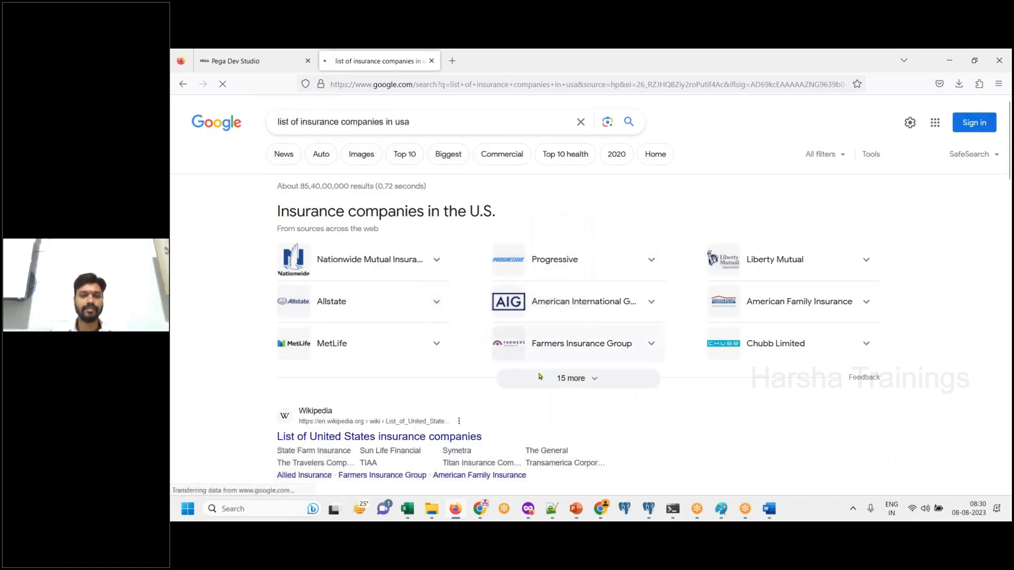
{"action": "left_click", "coordinate": [433, 437]}
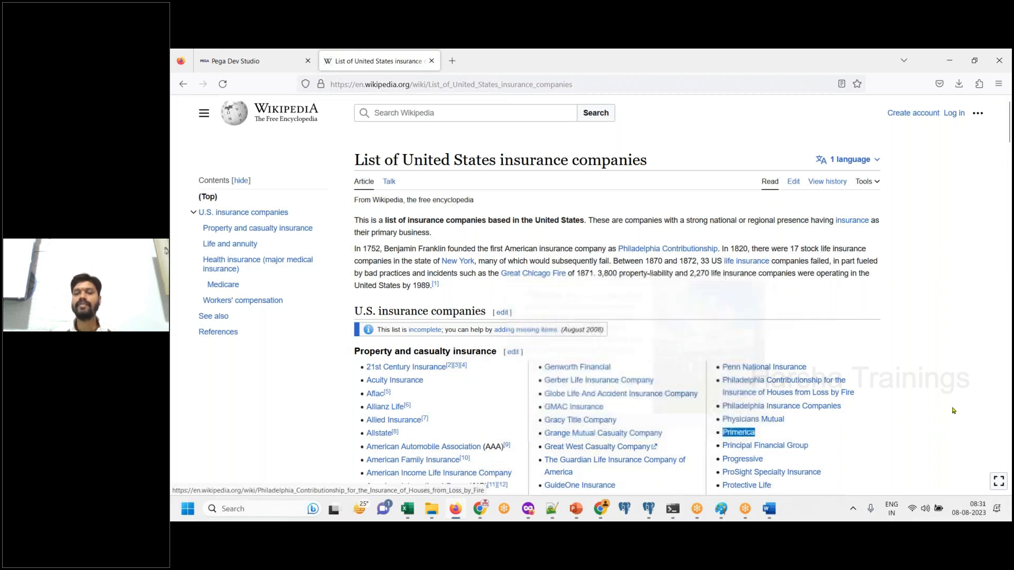
{"action": "left_click_drag", "start_coordinate": [611, 411], "coordinate": [545, 408]}
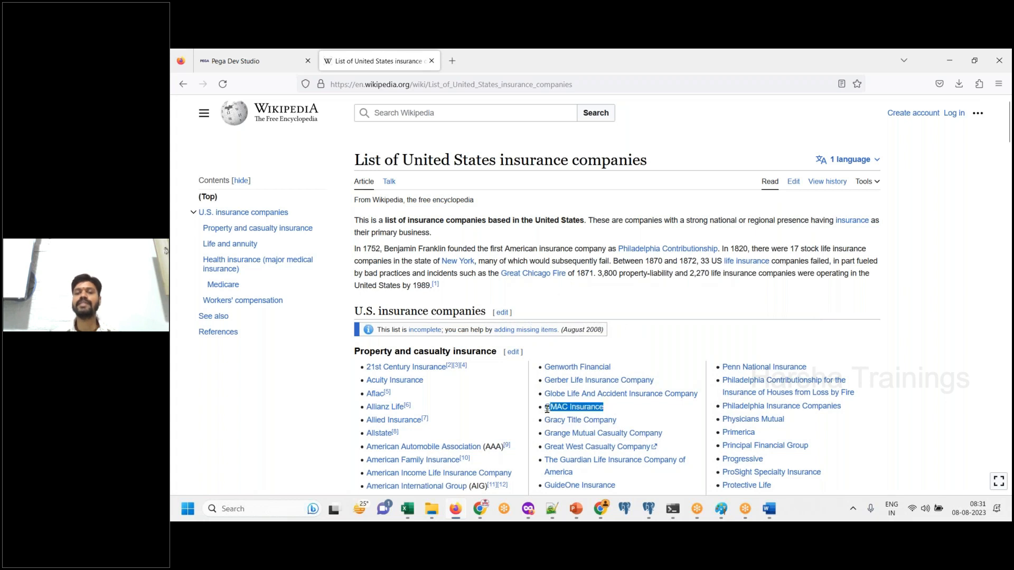
- Return to Pega Dev Studio and enter "GMAC Insurance Group" as the name of the new application
{"action": "left_click", "coordinate": [268, 62]}
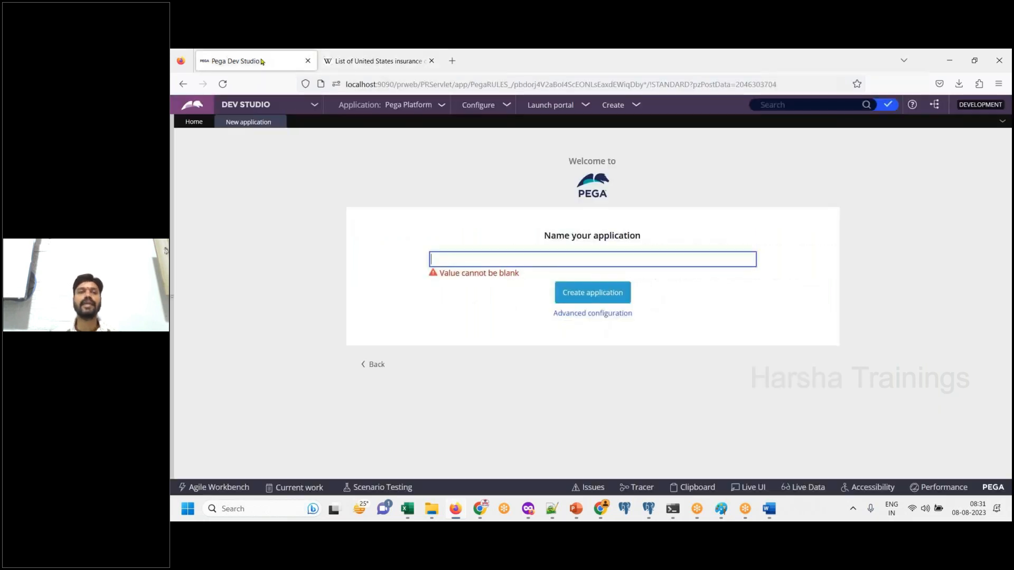
{"action": "type", "text": "GMAC"}
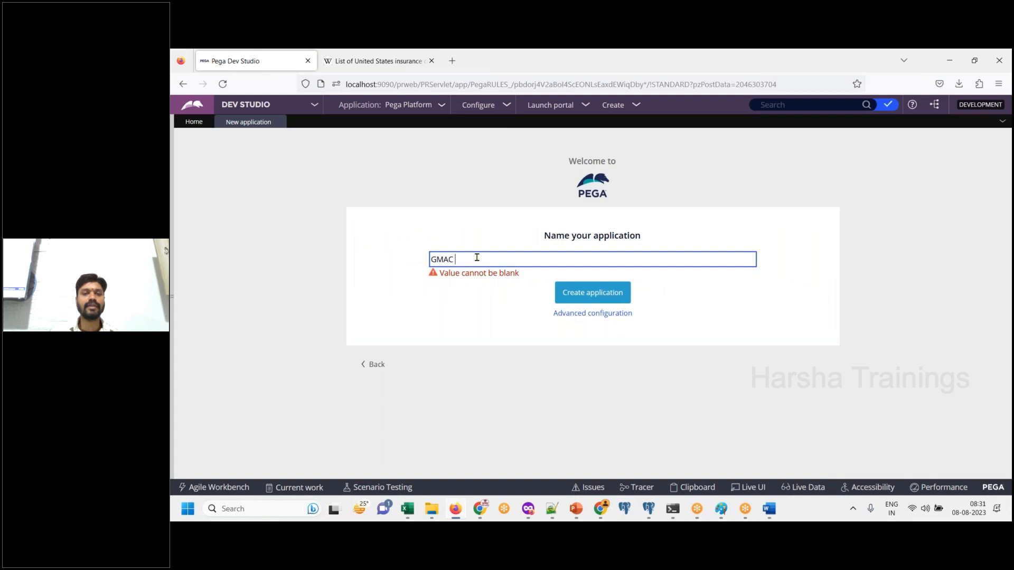
{"action": "type", "text": " Insurance Group"}
{"action": "left_click", "coordinate": [518, 347]}
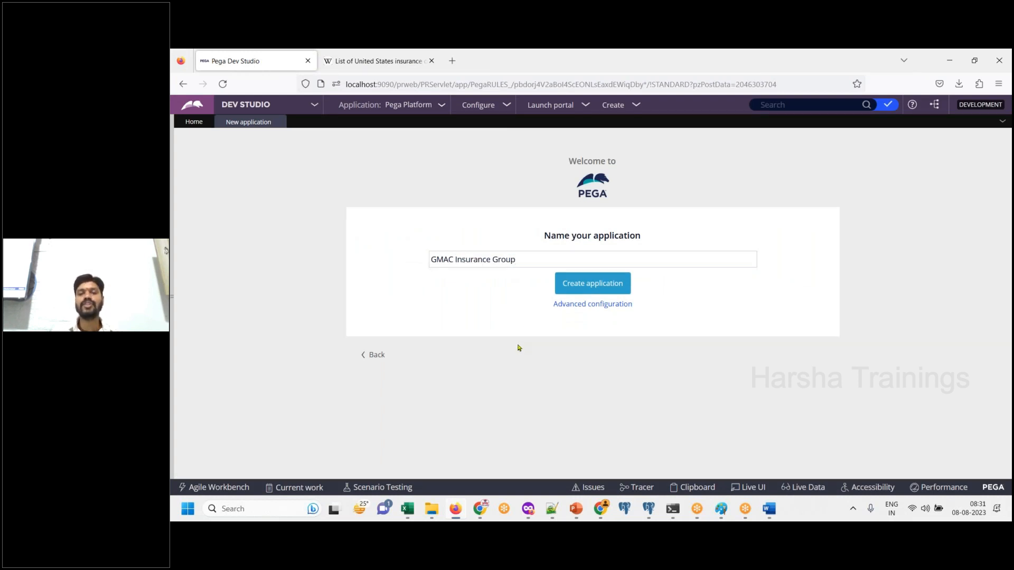
- Highlight the application name and paste a screenshot of the naming page into the Word notes
{"action": "left_click", "coordinate": [532, 260]}
{"action": "key", "text": "ctrl+a"}
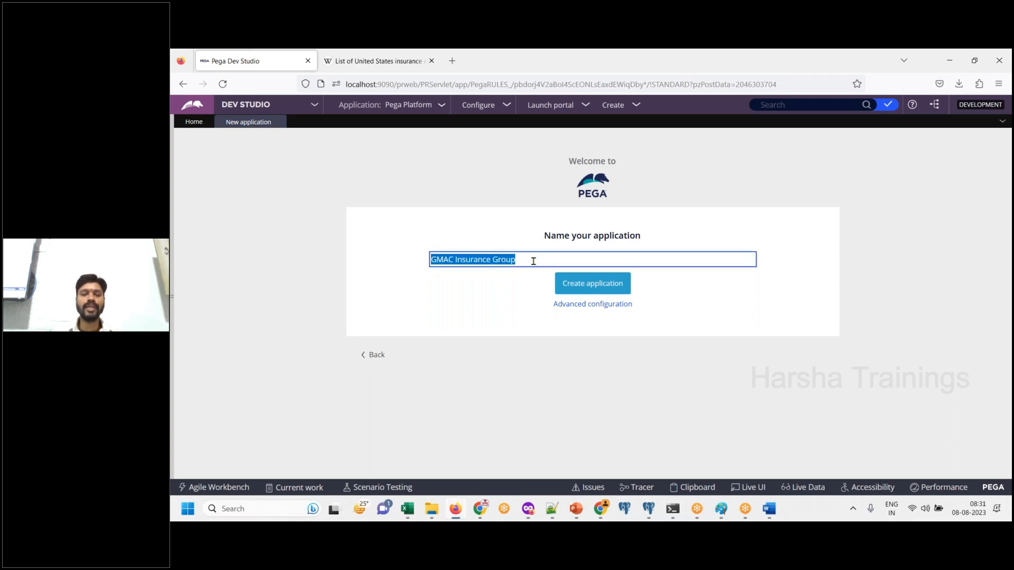
{"action": "left_click", "coordinate": [767, 508]}
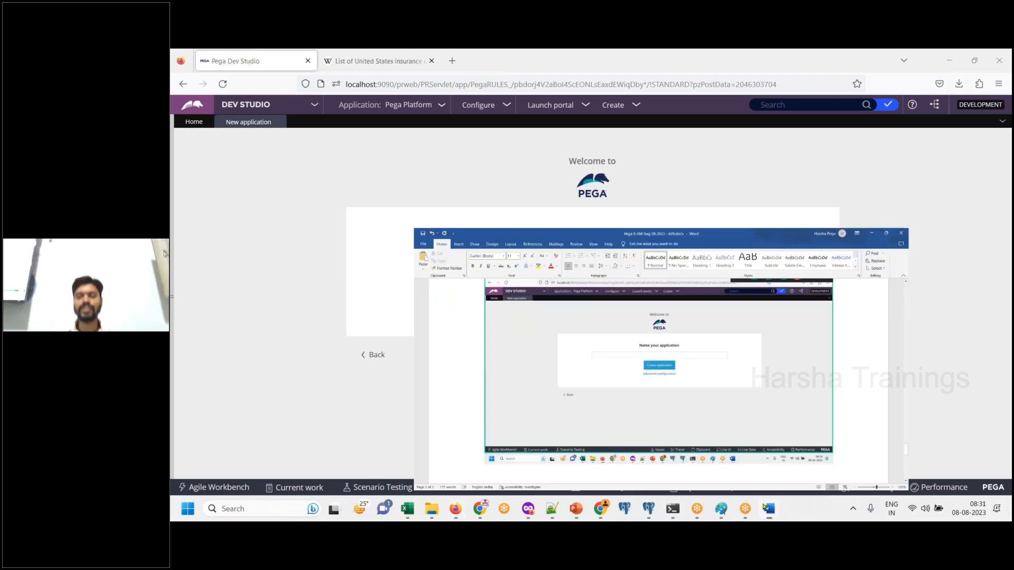
{"action": "key", "text": "ctrl+v"}
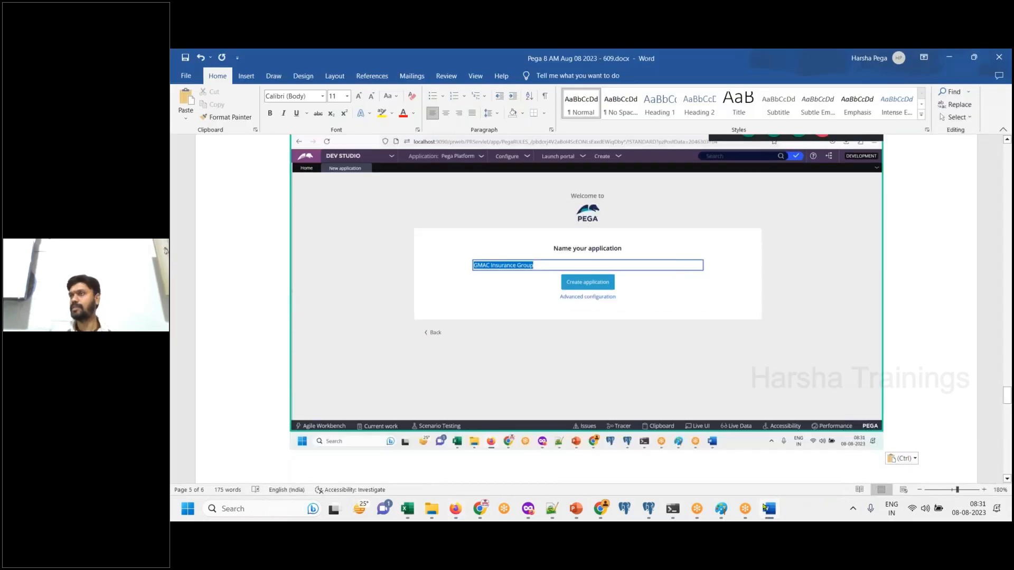
{"action": "left_click", "coordinate": [766, 508]}
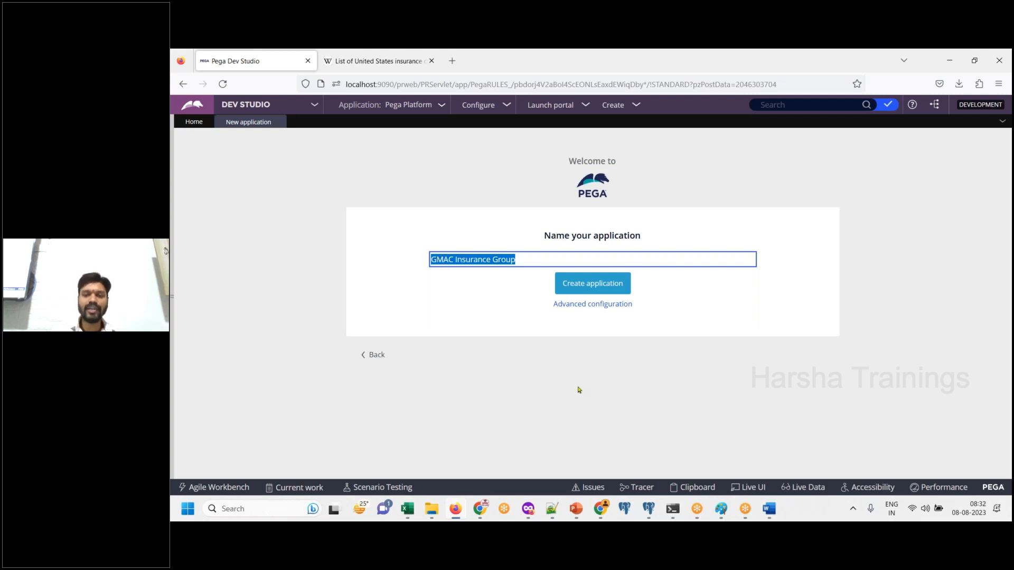
- Add the line "Click on advanced configuration" below the application name screenshot in Word
{"action": "left_click", "coordinate": [771, 509]}
{"action": "type", "text": "Click on advanced configuration"}
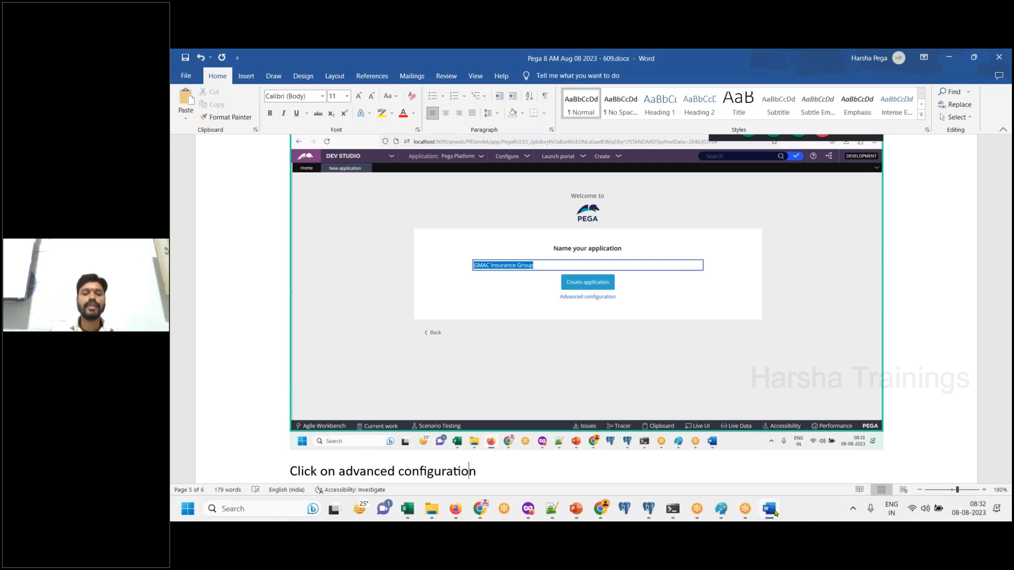
{"action": "key", "text": "Return"}
- Open the application's advanced configuration in Dev Studio, highlight Implementation and paste a screenshot of the settings into Word
{"action": "left_click", "coordinate": [770, 509]}
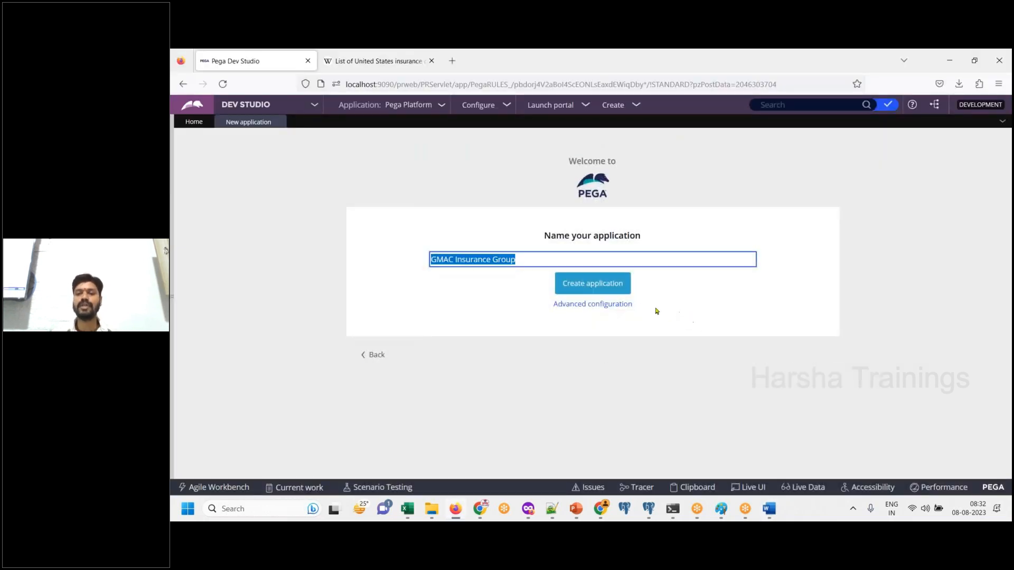
{"action": "left_click", "coordinate": [617, 304]}
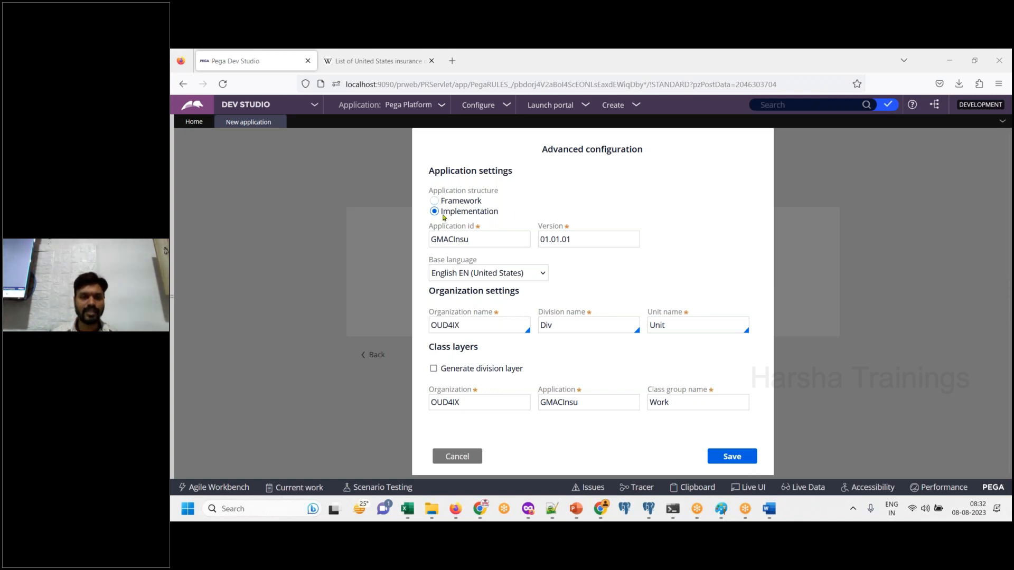
{"action": "left_click_drag", "start_coordinate": [443, 215], "coordinate": [505, 223]}
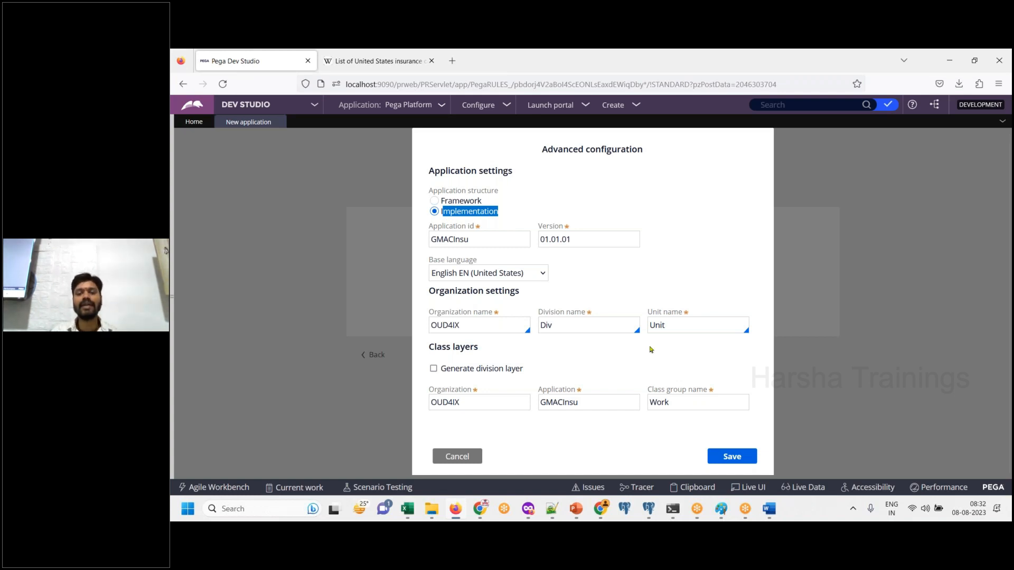
{"action": "left_click", "coordinate": [770, 510]}
{"action": "key", "text": "ctrl+v"}
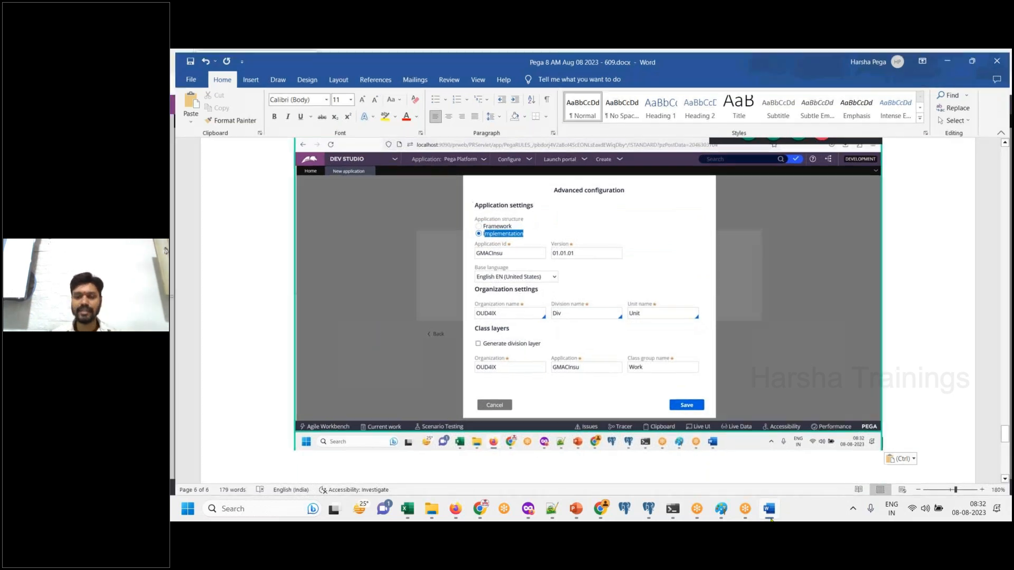
- Switch back to the browser, cancel the advanced configuration and reopen it to check the generated organization name
{"action": "left_click", "coordinate": [456, 508]}
{"action": "left_click", "coordinate": [457, 458]}
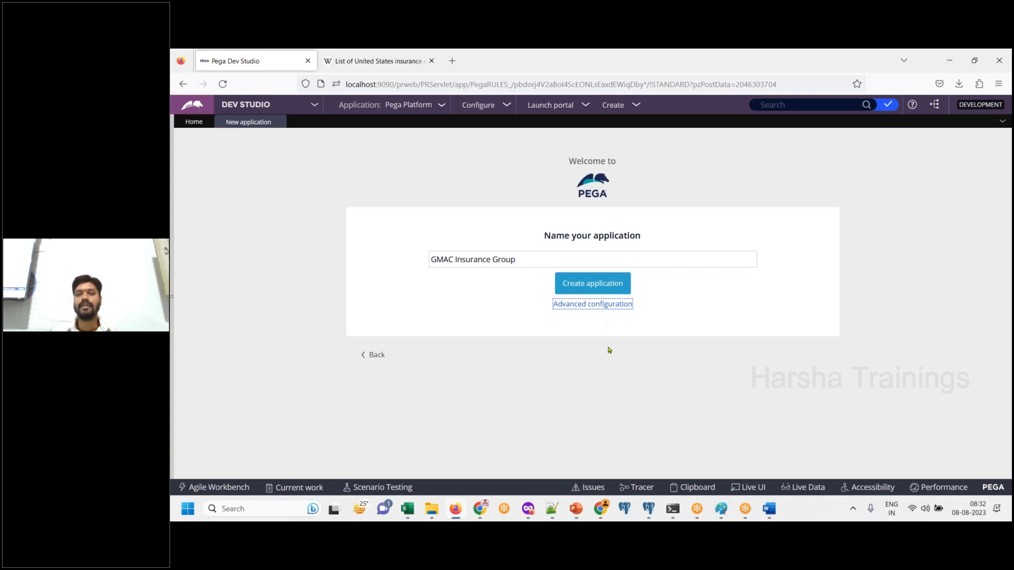
{"action": "left_click", "coordinate": [611, 306]}
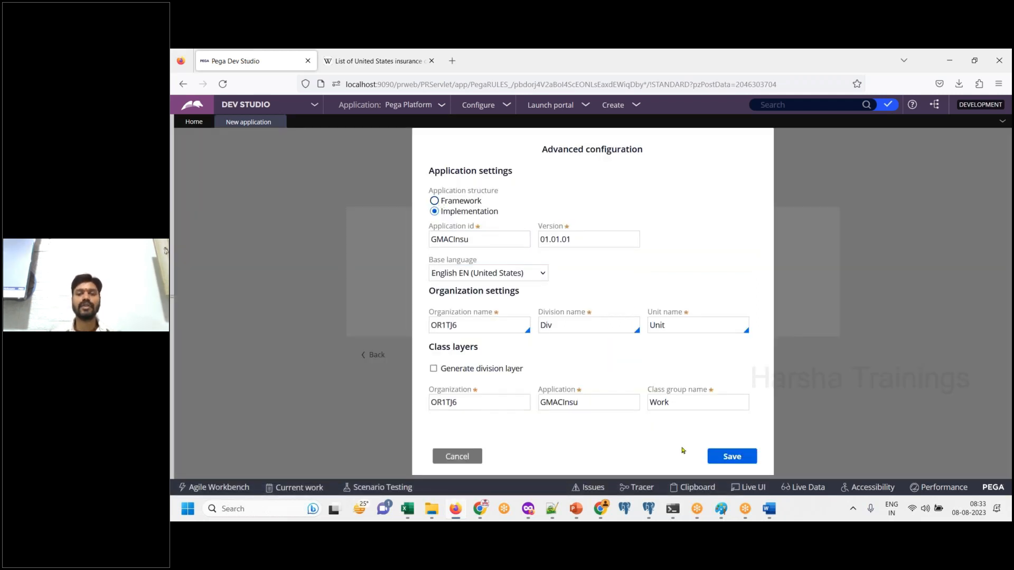
- Add the line "Change the application structure to be FW" below the advanced configuration screenshot in Word
{"action": "left_click", "coordinate": [770, 511]}
{"action": "type", "text": "ange the applciuation"}
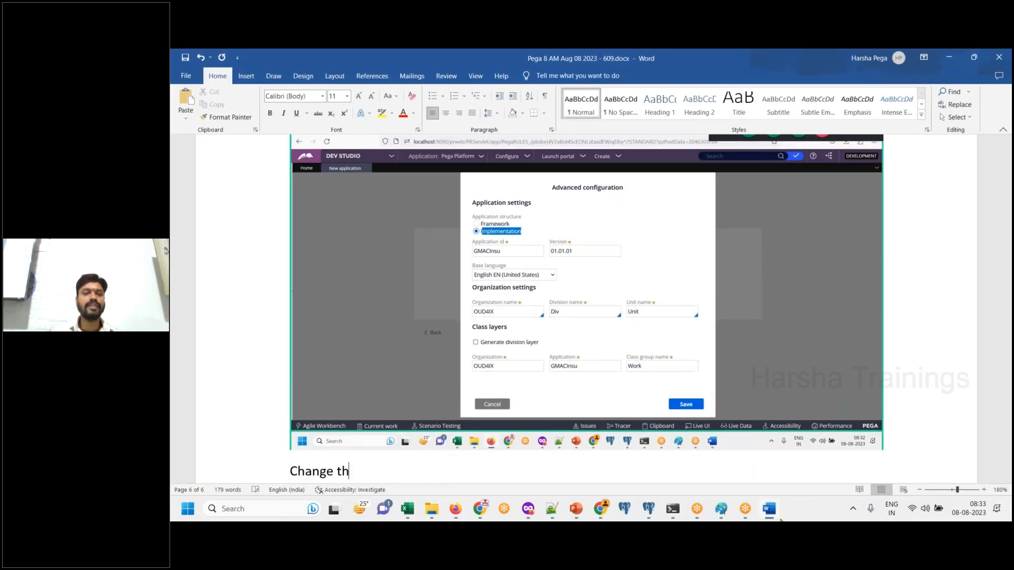
{"action": "key", "text": "BackSpace"}
{"action": "key", "text": "BackSpace"}
{"action": "key", "text": "BackSpace"}
{"action": "key", "text": "BackSpace"}
{"action": "key", "text": "BackSpace"}
{"action": "key", "text": "BackSpace"}
{"action": "key", "text": "BackSpace"}
{"action": "key", "text": "BackSpace"}
{"action": "key", "text": "BackSpace"}
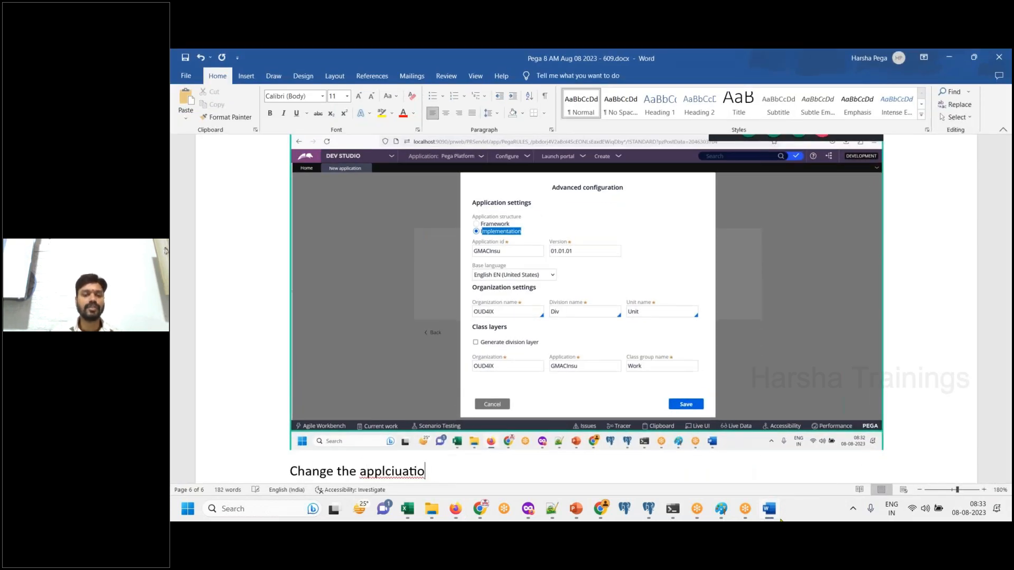
{"action": "type", "text": "ication "}
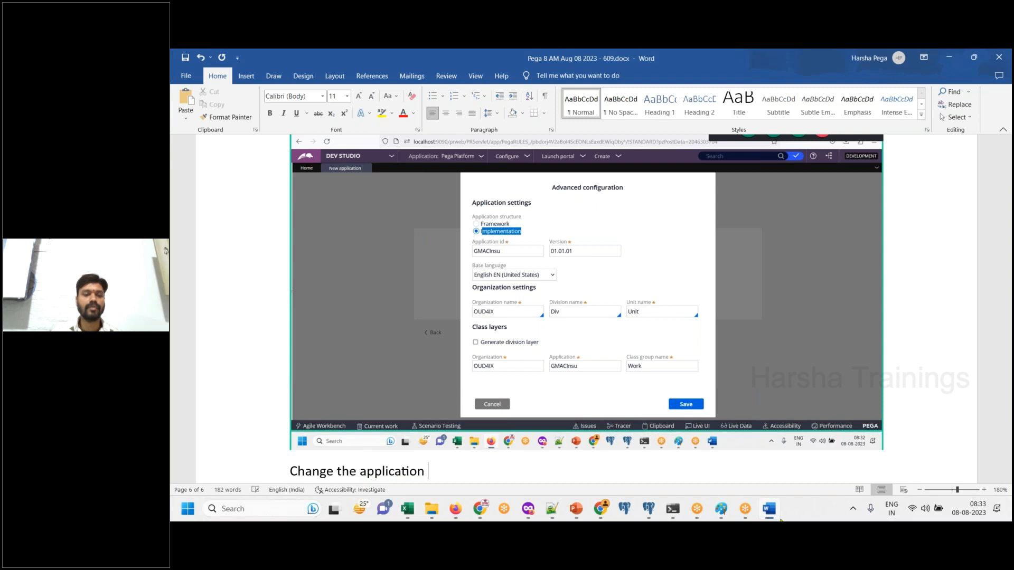
{"action": "type", "text": "structure to be FW"}
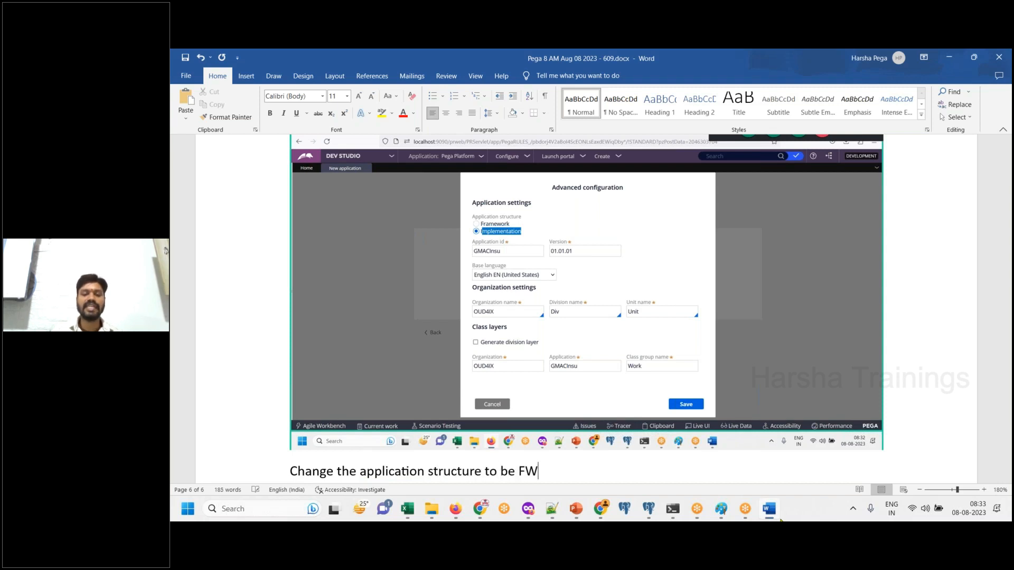
{"action": "key", "text": "Return"}
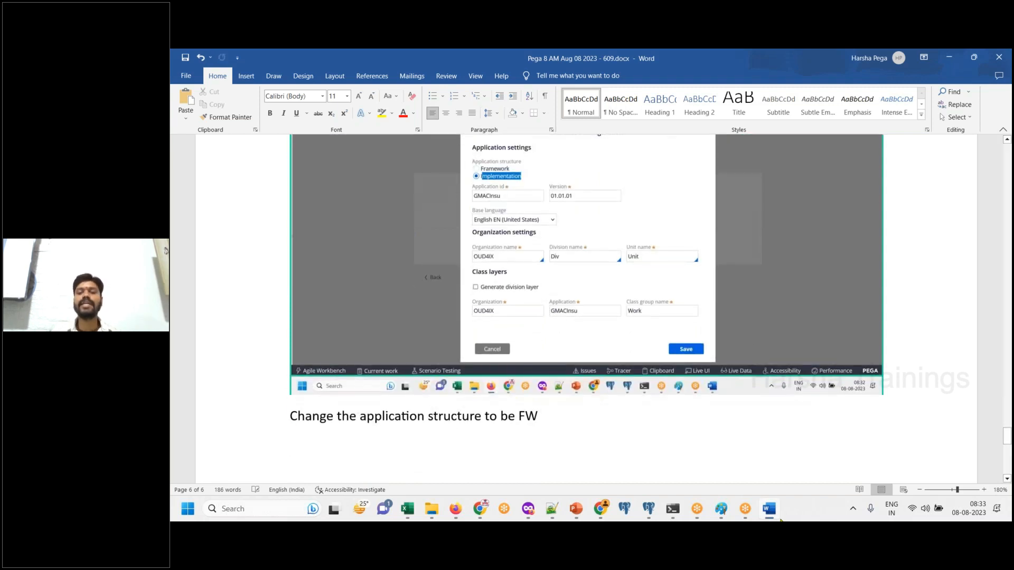
- Set the application structure to Framework in Dev Studio and paste a screenshot with that option highlighted into Word
{"action": "left_click", "coordinate": [771, 512]}
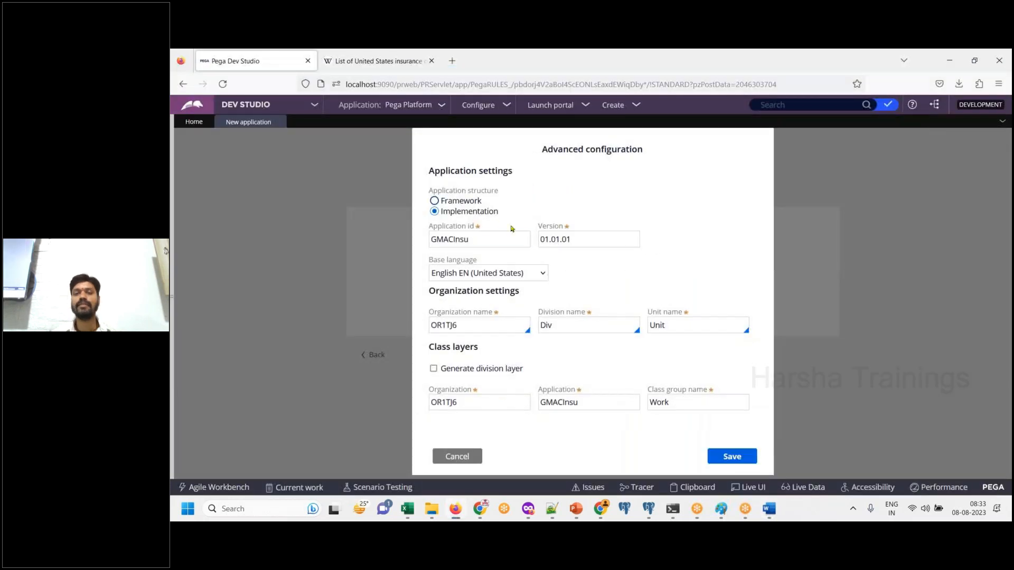
{"action": "left_click", "coordinate": [434, 201]}
{"action": "left_click_drag", "start_coordinate": [430, 211], "coordinate": [485, 212]}
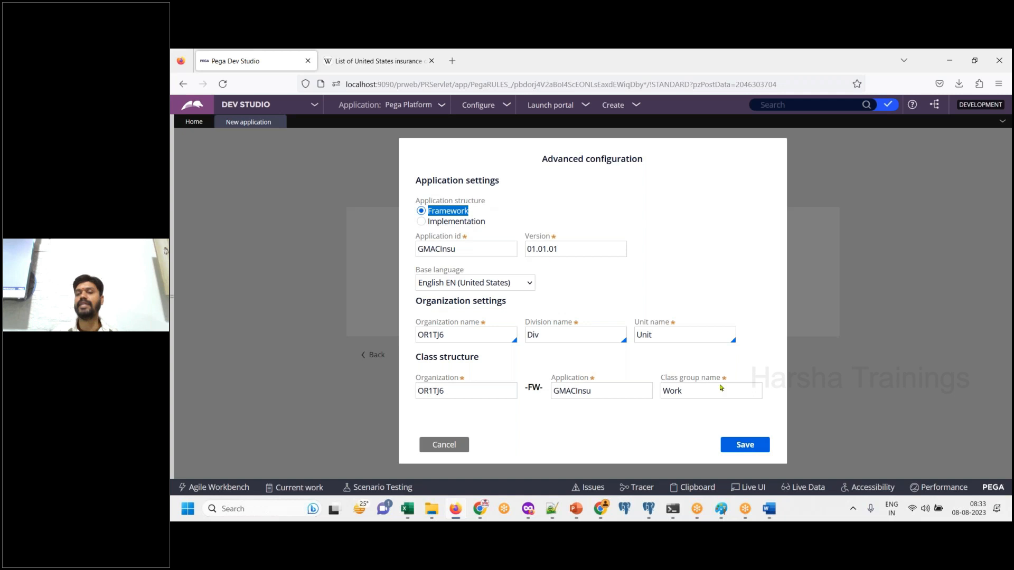
{"action": "left_click", "coordinate": [769, 510]}
{"action": "key", "text": "ctrl+v"}
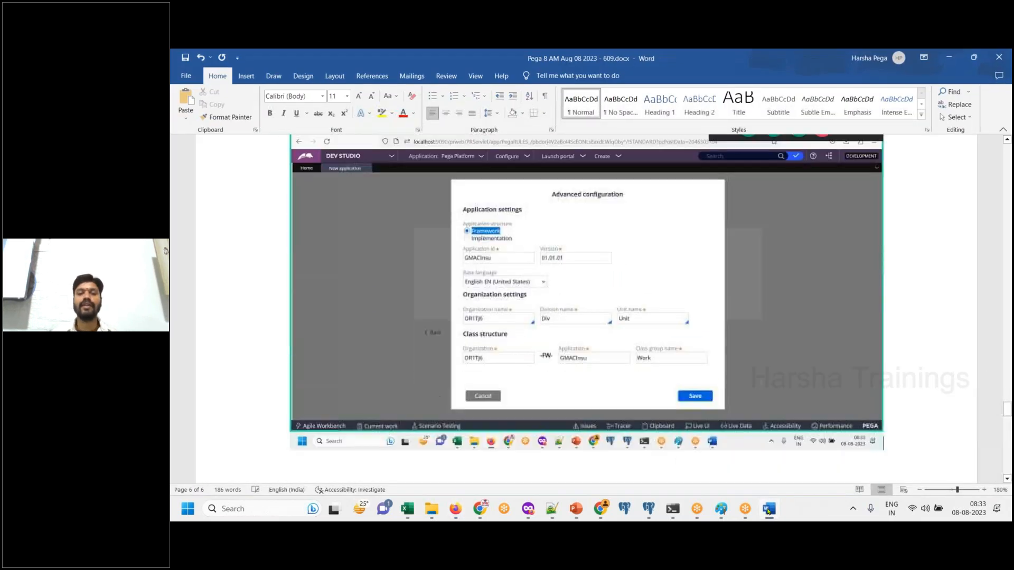
- Review the application id in Dev Studio, highlight the organization name and paste a screenshot of it into Word
{"action": "left_click", "coordinate": [768, 509]}
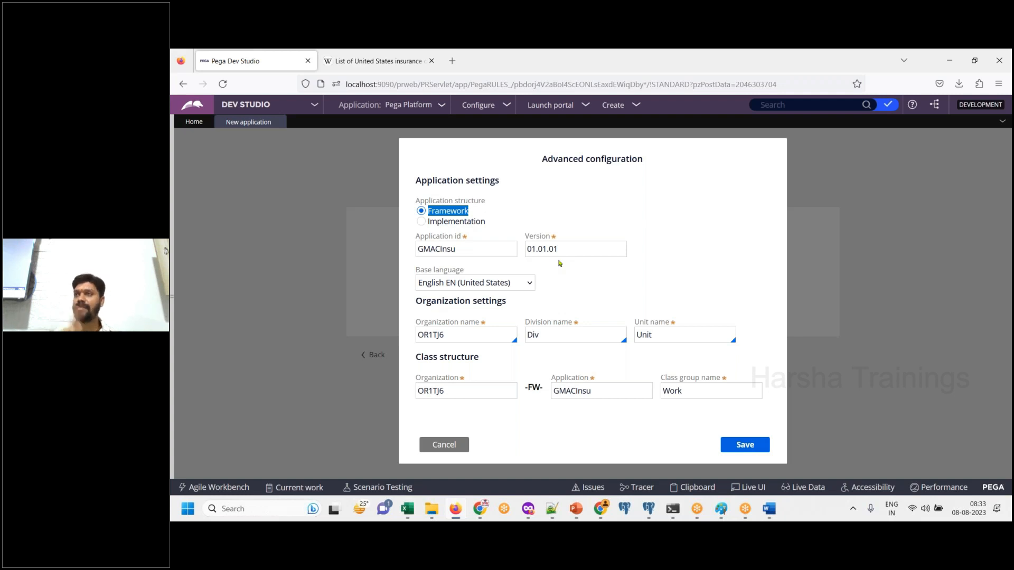
{"action": "left_click_drag", "start_coordinate": [417, 250], "coordinate": [464, 255]}
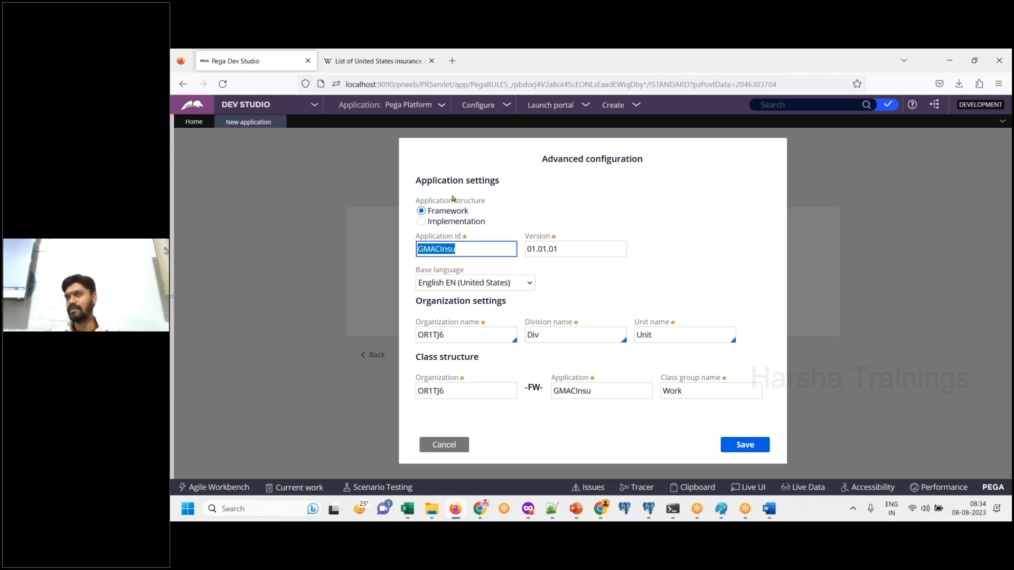
{"action": "left_click", "coordinate": [633, 272]}
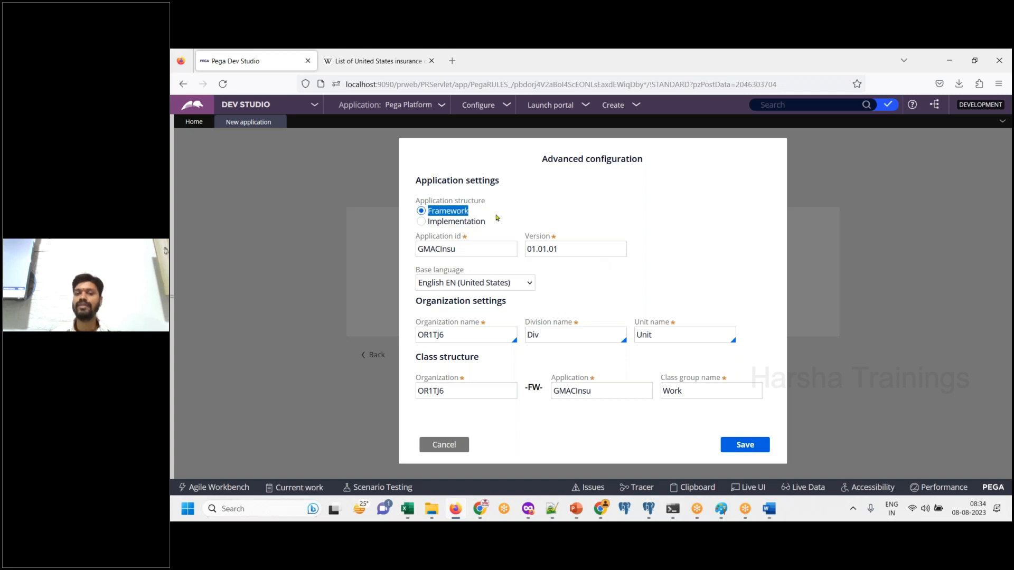
{"action": "left_click", "coordinate": [466, 332]}
{"action": "double_click", "coordinate": [466, 333]}
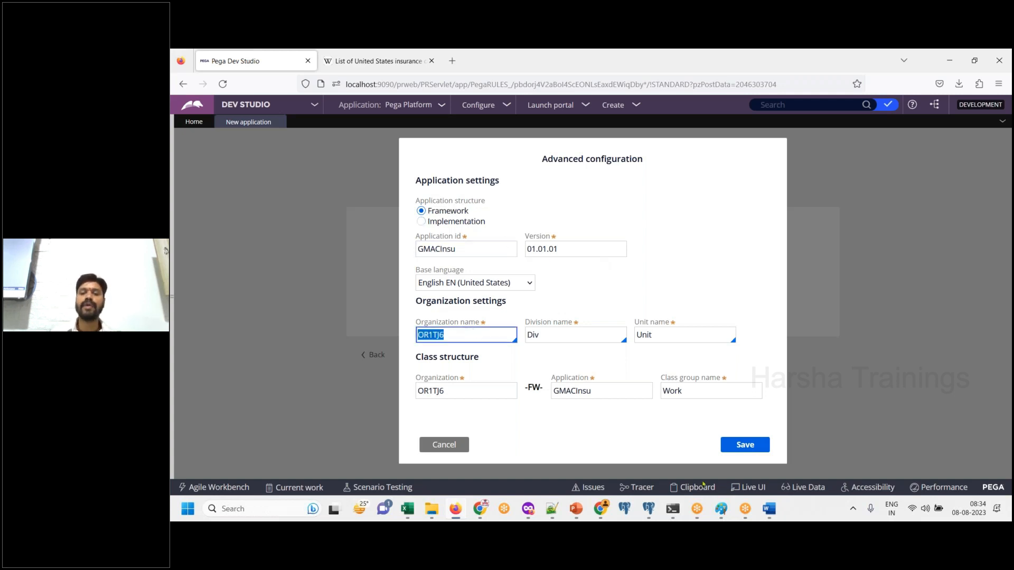
{"action": "left_click", "coordinate": [770, 515]}
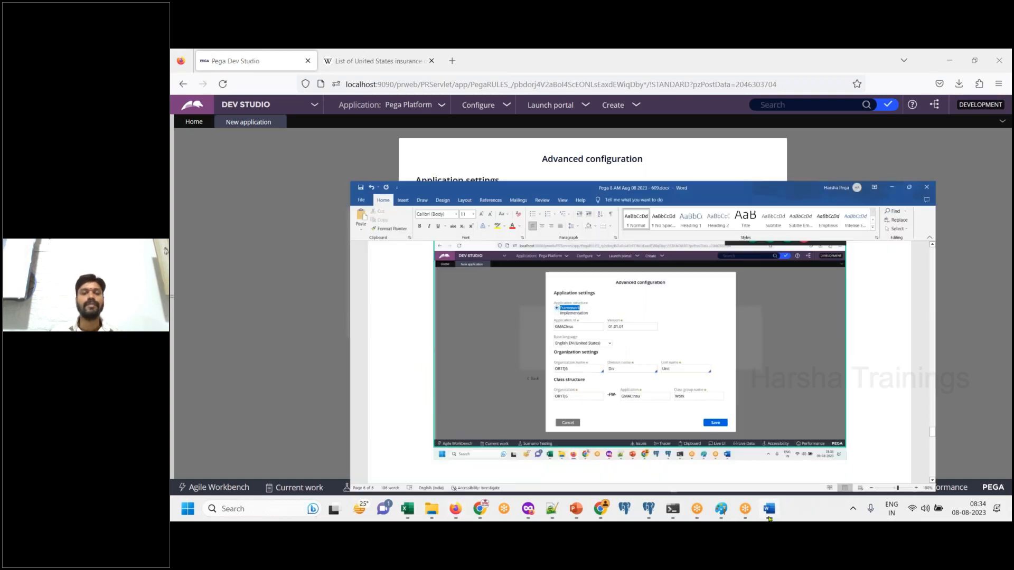
- Add below the screenshot: "System is generating a random name for the “Organization” but we want a meaningful name as per our business entity name."
{"action": "type", "text": "System is "}
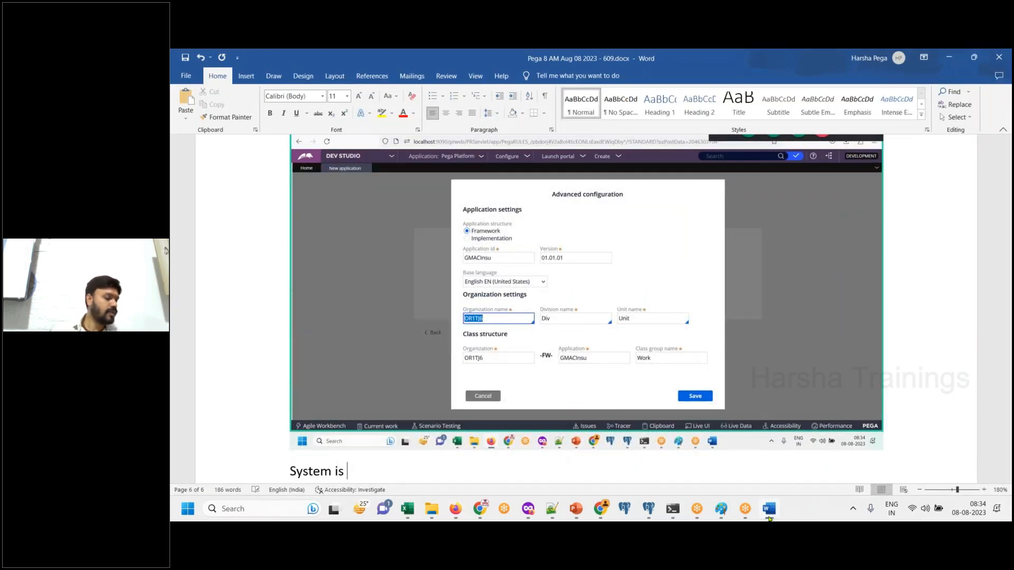
{"action": "type", "text": "generating a rando"}
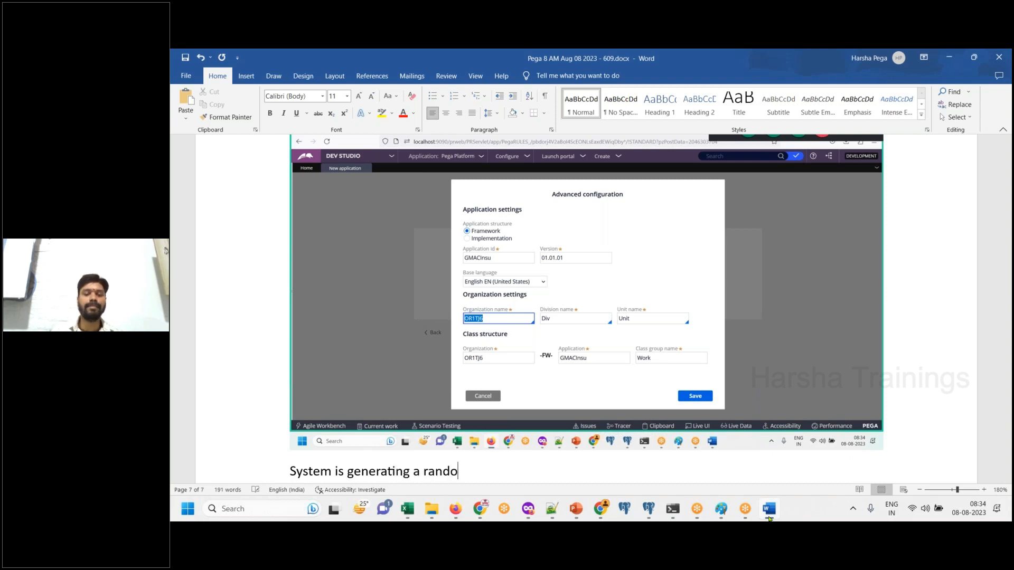
{"action": "type", "text": "m name for the “"}
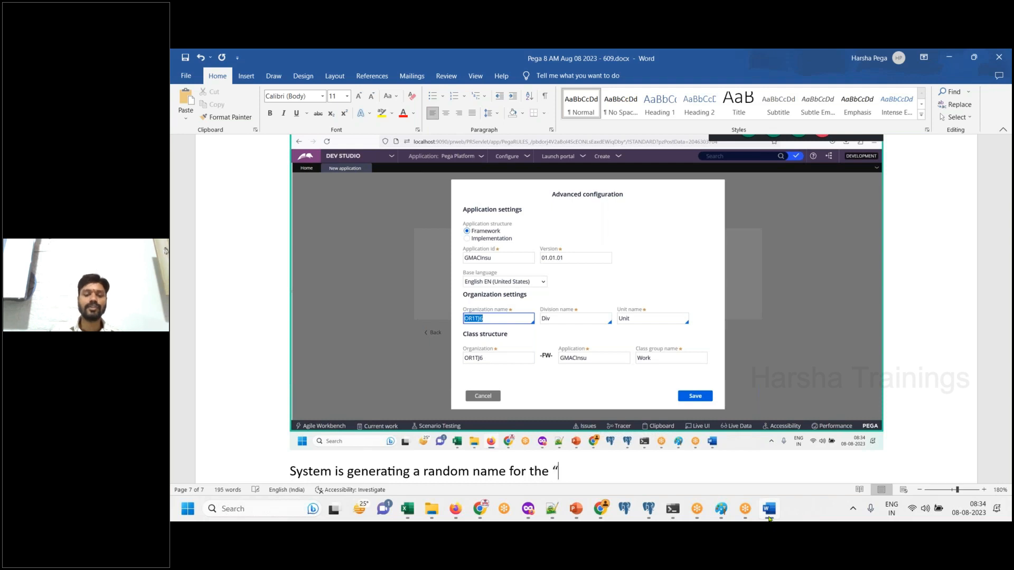
{"action": "type", "text": "Organization” but we want"}
{"action": "key", "text": "BackSpace"}
{"action": "type", "text": "nt a meaning fu"}
{"action": "key", "text": "BackSpace"}
{"action": "key", "text": "BackSpace"}
{"action": "key", "text": "BackSpace"}
{"action": "type", "text": "ful name as per o"}
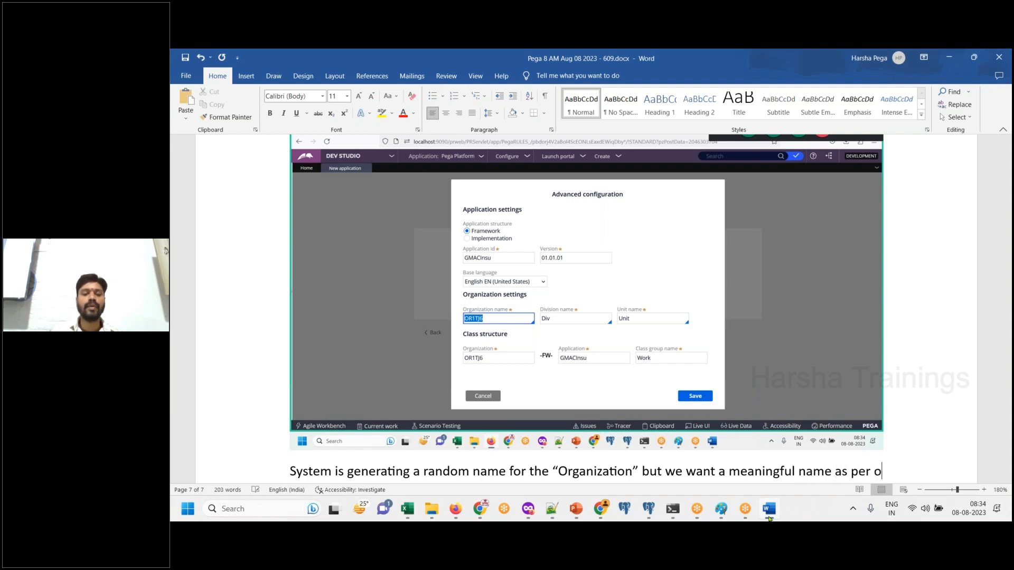
{"action": "type", "text": "ur business entitiy"}
{"action": "key", "text": "BackSpace"}
{"action": "key", "text": "BackSpace"}
{"action": "key", "text": "BackSpace"}
{"action": "key", "text": "BackSpace"}
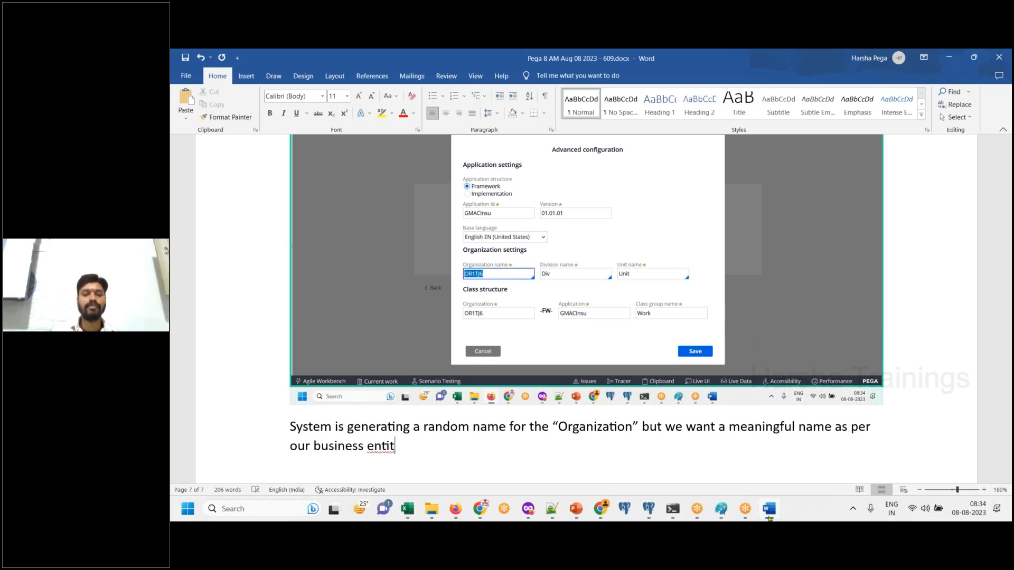
{"action": "type", "text": "ty name."}
{"action": "key", "text": "Return"}
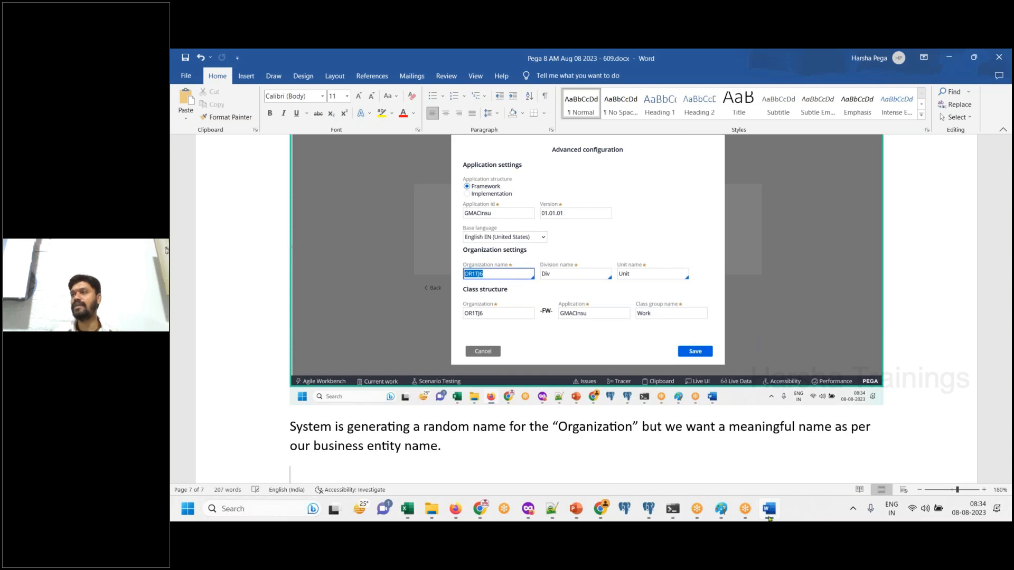
- Check the advanced configuration in Dev Studio, then add the line "Type the meaningful name “GMAC”" to the Word document
{"action": "left_click", "coordinate": [769, 510]}
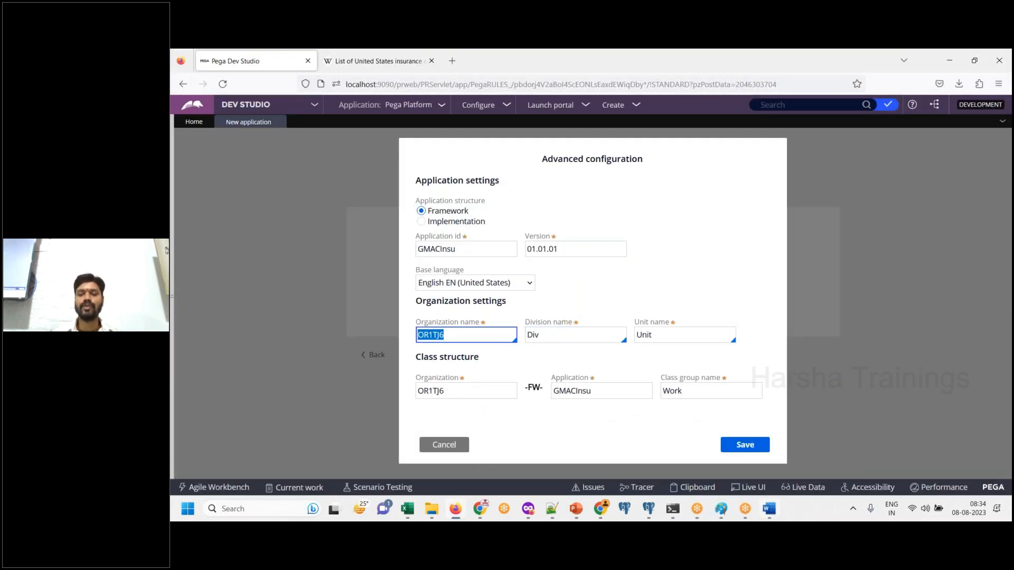
{"action": "left_click", "coordinate": [769, 509]}
{"action": "type", "text": "Type the meaningful name “GMAC”"}
{"action": "key", "text": "Return"}
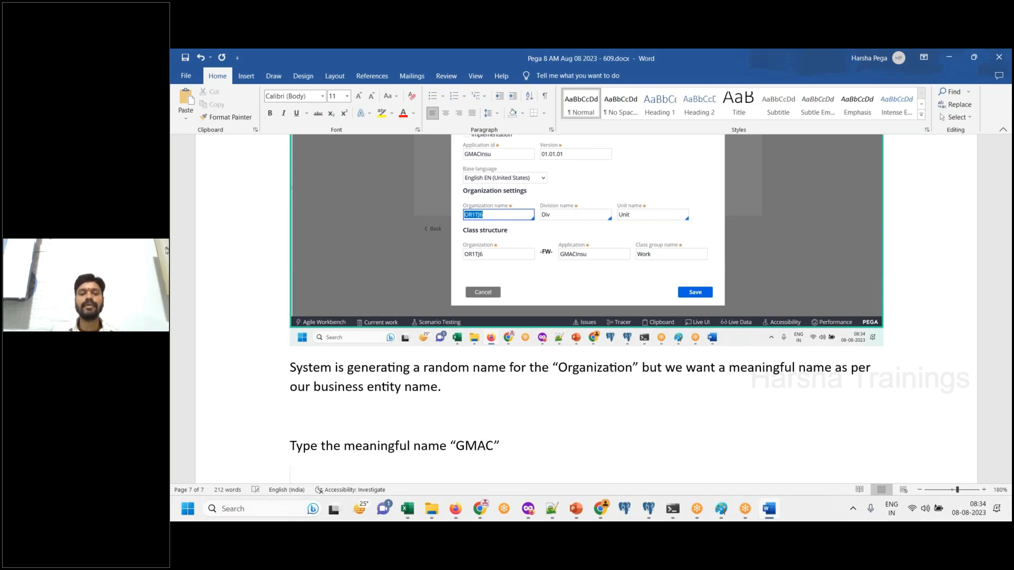
- Switch to Dev Studio, set the organization name to GMAC and check the organization under Class structure
{"action": "key", "text": "alt+Tab"}
{"action": "type", "text": "GMAC"}
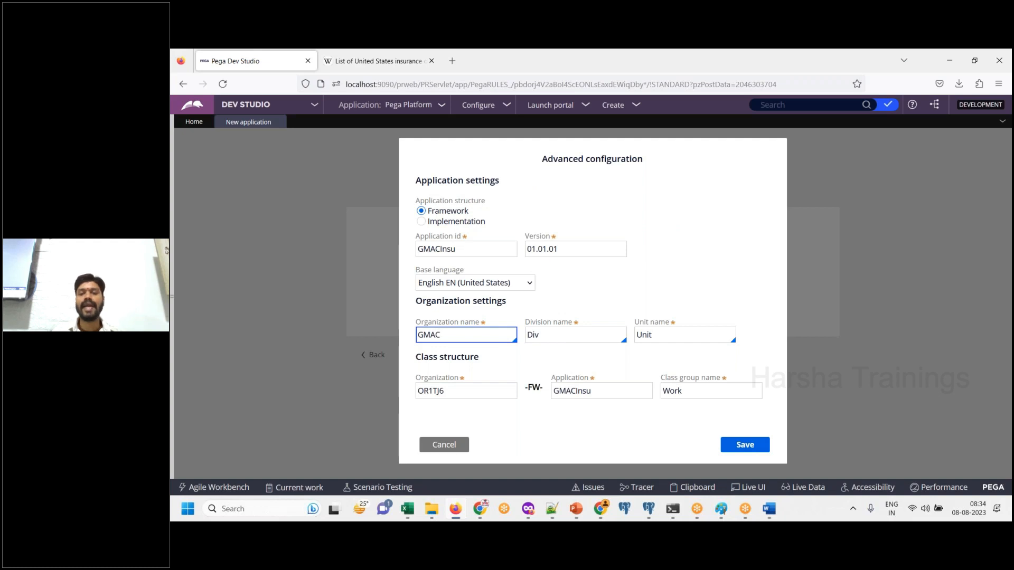
{"action": "key", "text": "ctrl+a"}
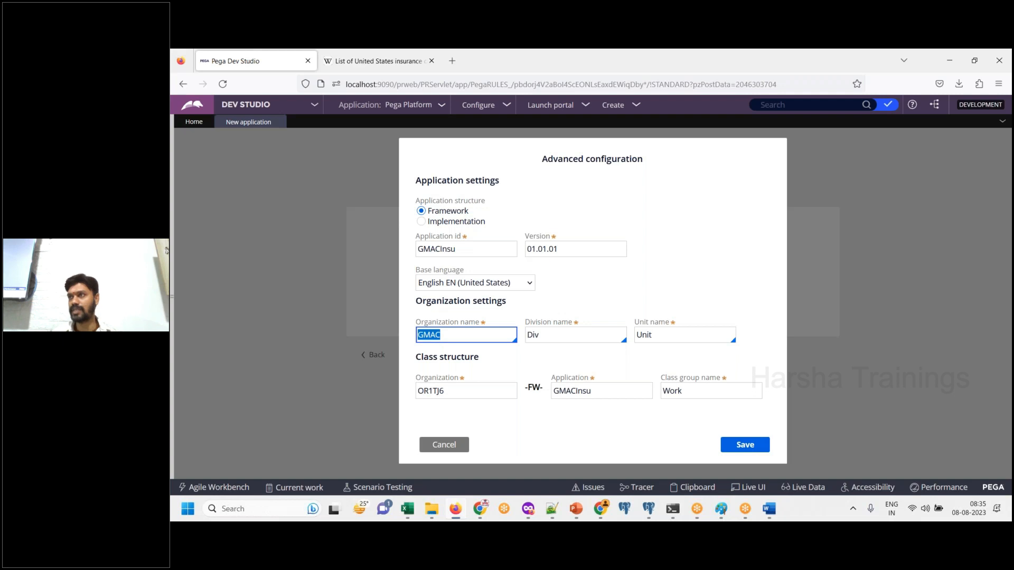
{"action": "left_click", "coordinate": [469, 336]}
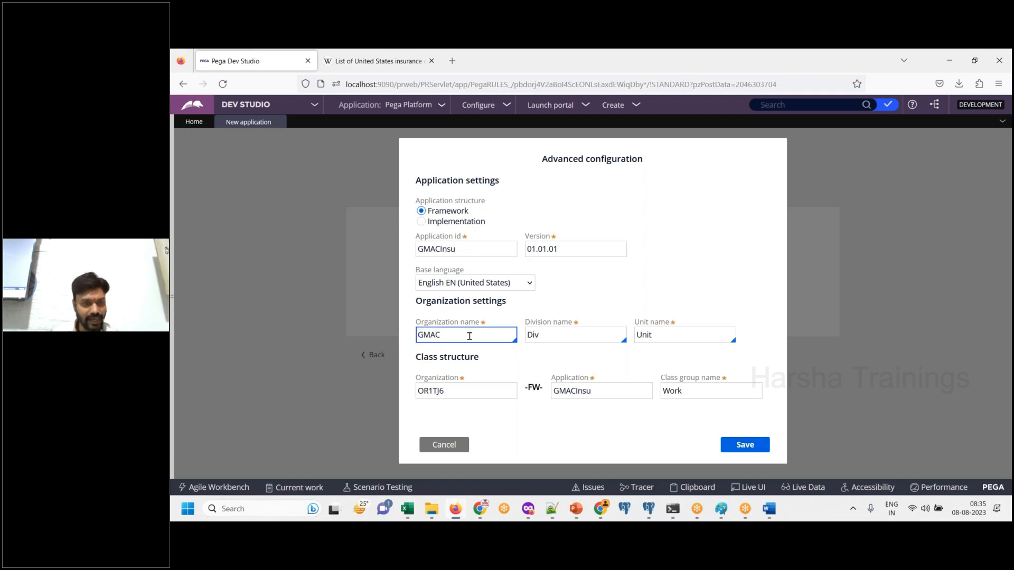
{"action": "key", "text": "Tab"}
{"action": "left_click", "coordinate": [464, 388]}
{"action": "left_click", "coordinate": [454, 336]}
{"action": "left_click", "coordinate": [459, 395]}
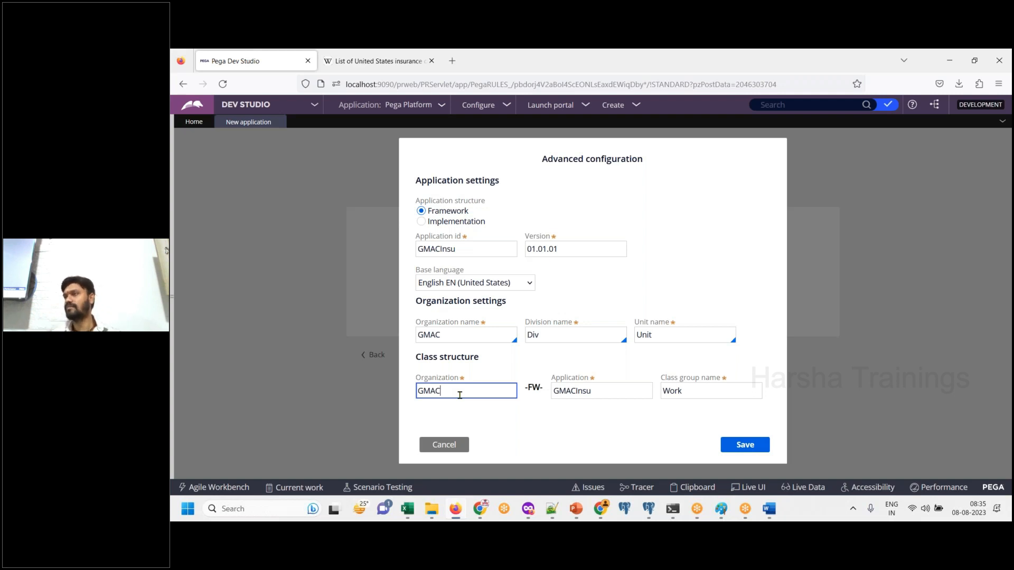
- Paste a screenshot with the organization name highlighted into Word and add the line "Save" below it
{"action": "left_click", "coordinate": [466, 336]}
{"action": "double_click", "coordinate": [466, 336]}
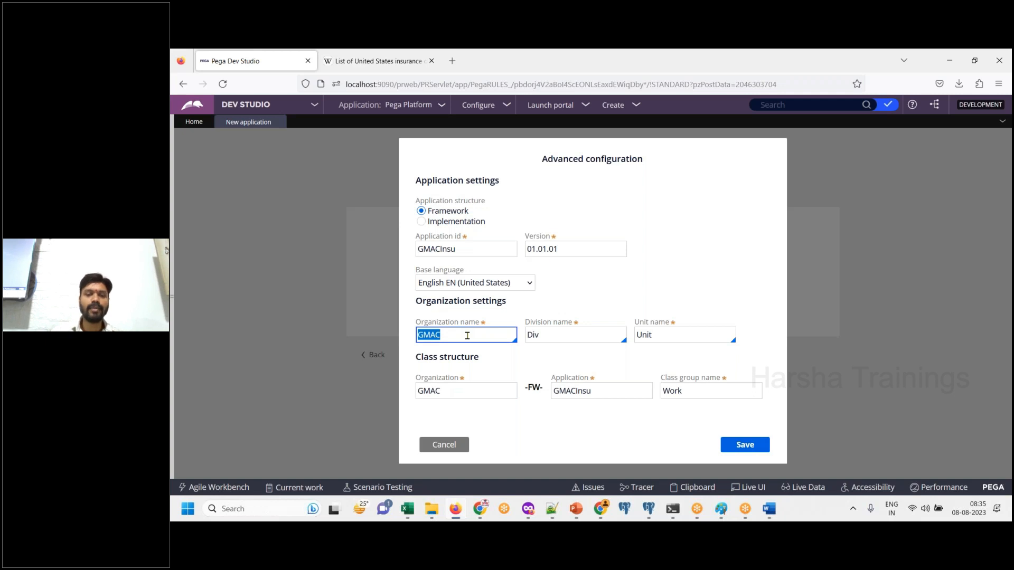
{"action": "left_click", "coordinate": [767, 507]}
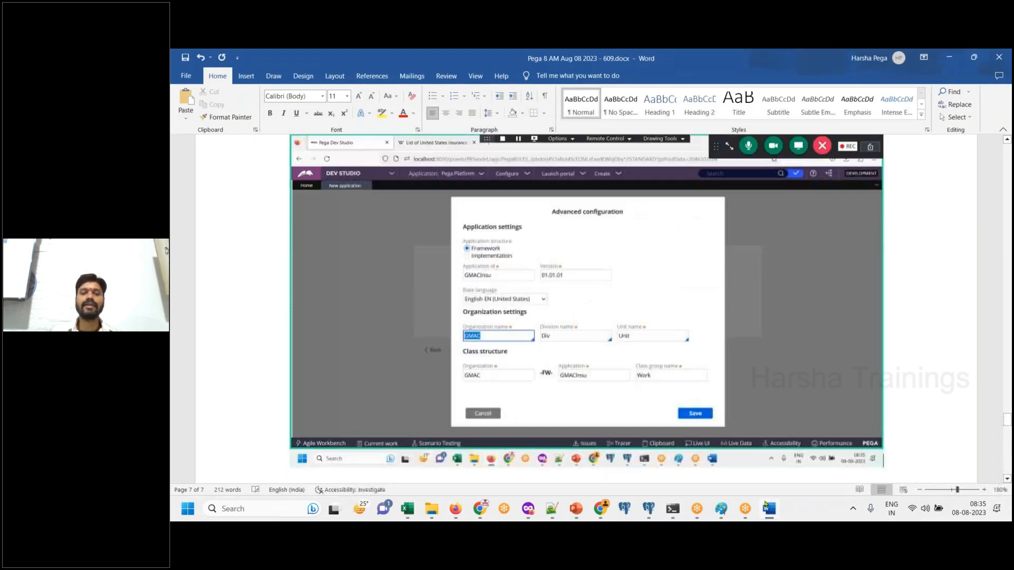
{"action": "type", "text": "Save"}
- Save the advanced configuration in Dev Studio, reopen it to review the organization name, and save it again
{"action": "left_click", "coordinate": [767, 507]}
{"action": "left_click", "coordinate": [752, 446]}
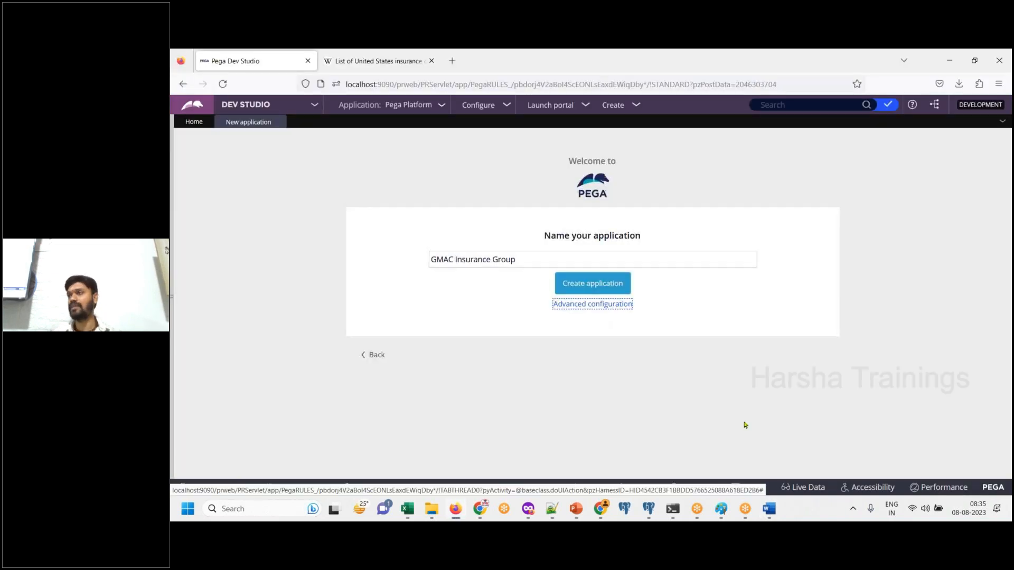
{"action": "left_click", "coordinate": [618, 305]}
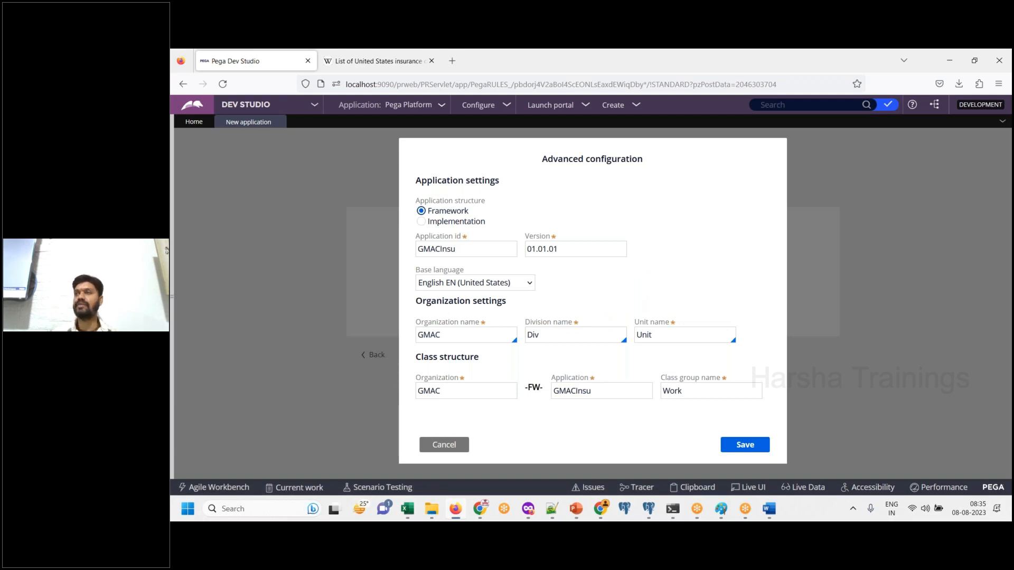
{"action": "left_click", "coordinate": [461, 333]}
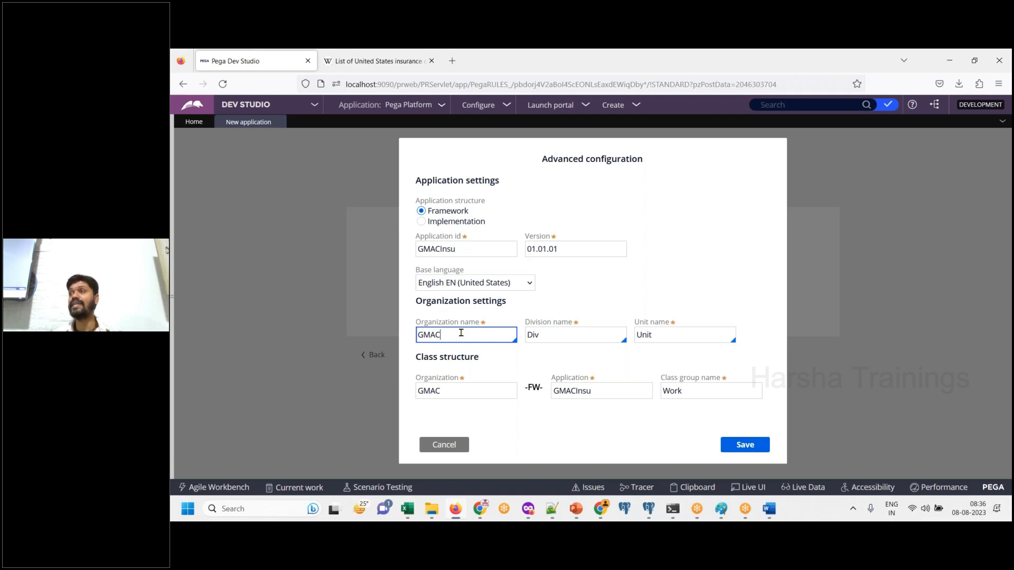
{"action": "left_click", "coordinate": [745, 445]}
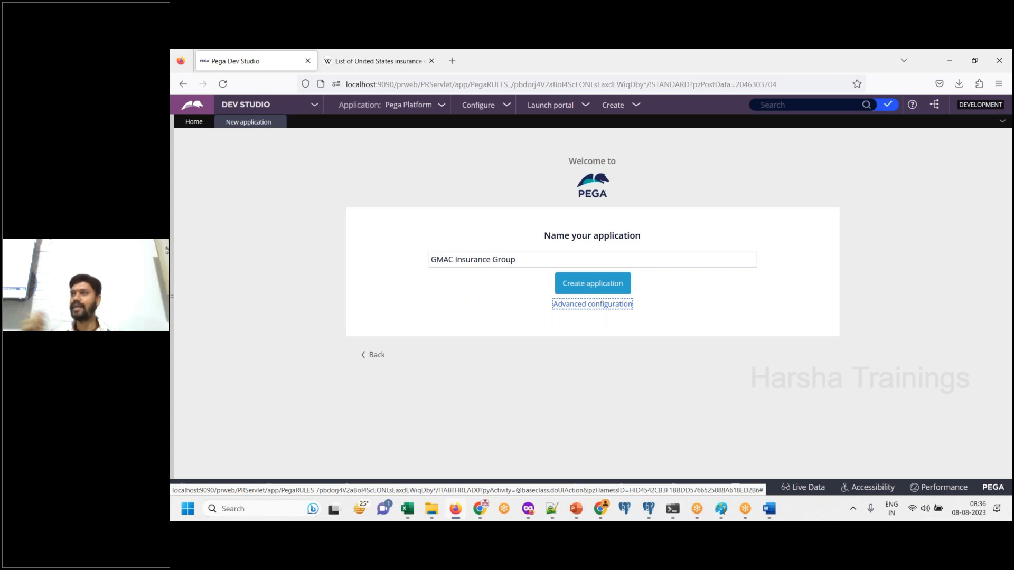
- Paste a screenshot of the "Name your application" page below the "Save" line in Word
{"action": "left_click", "coordinate": [769, 509]}
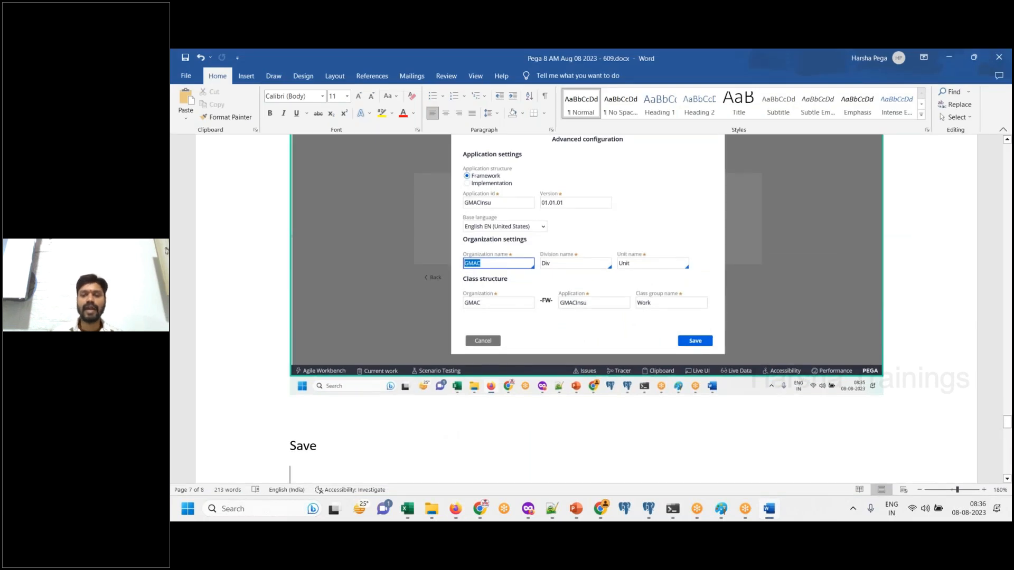
{"action": "left_click", "coordinate": [769, 509]}
{"action": "key", "text": "alt+Tab"}
{"action": "key", "text": "ctrl+v"}
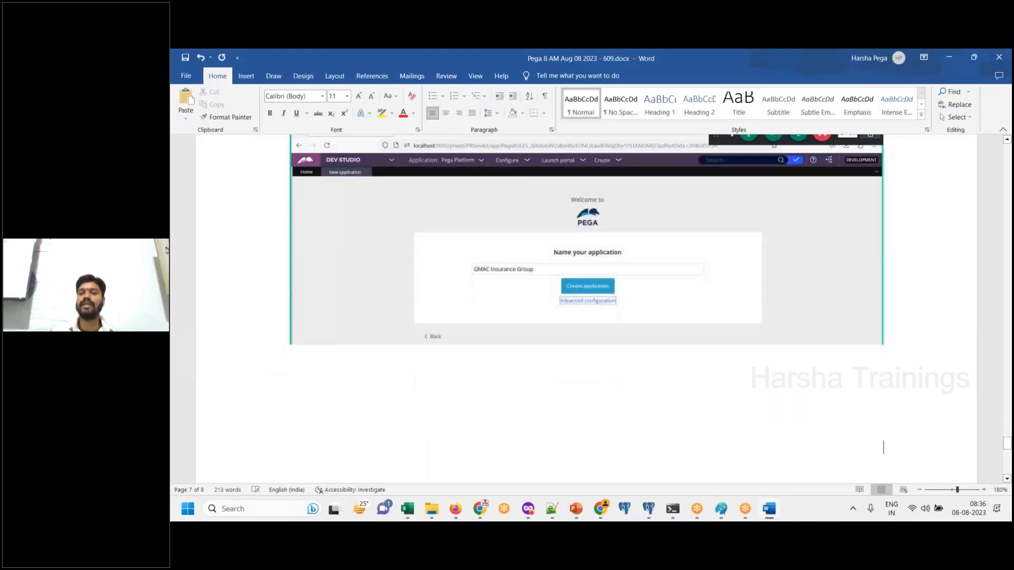
- Add the line "Click on create application" below the screenshot and correct the misspelled last word
{"action": "type", "text": "Click on crea"}
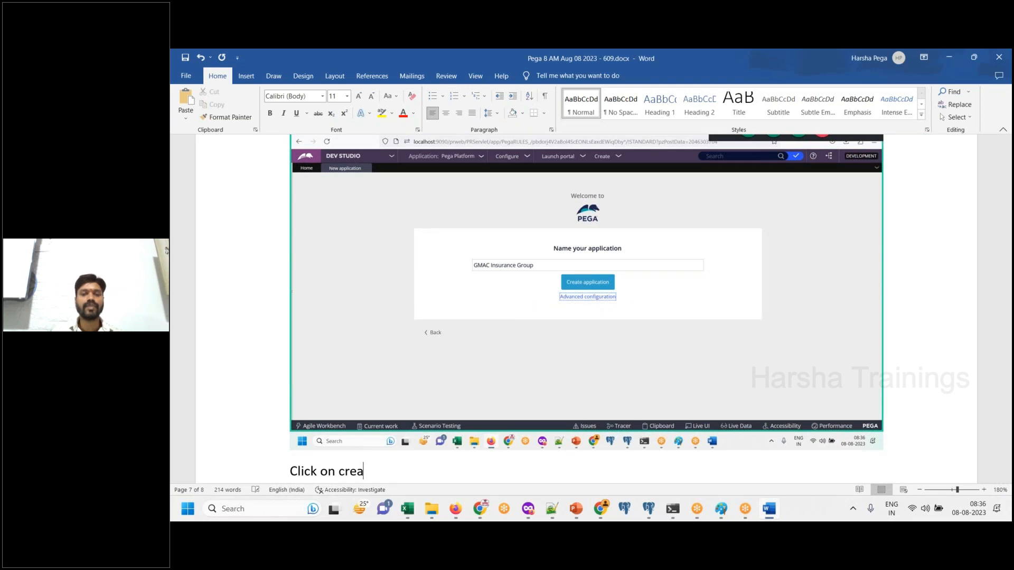
{"action": "type", "text": "te applciation"}
{"action": "key", "text": "BackSpace"}
{"action": "key", "text": "BackSpace"}
{"action": "type", "text": "ion"}
{"action": "key", "text": "Return"}
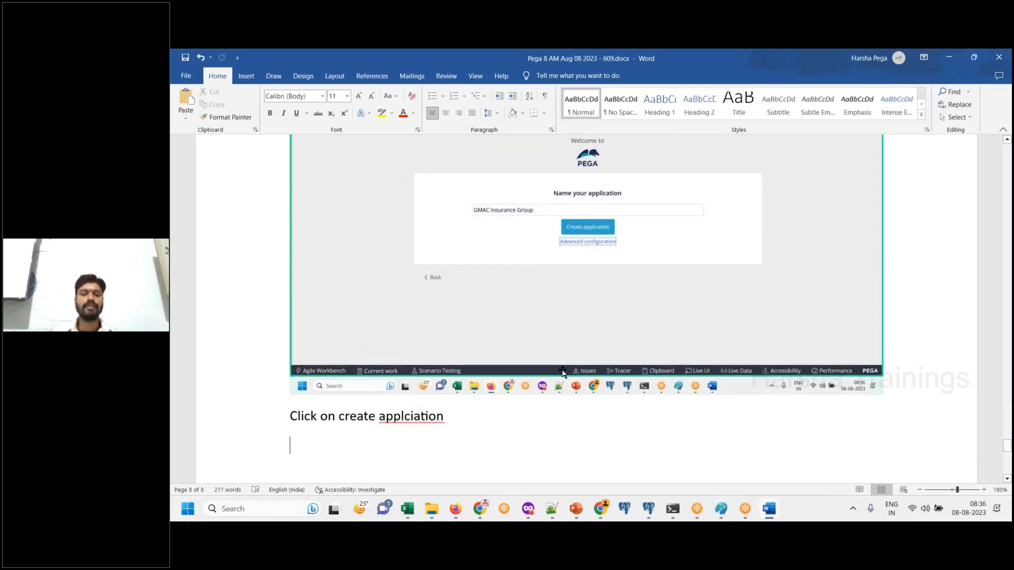
{"action": "double_click", "coordinate": [410, 416]}
{"action": "type", "text": "application"}
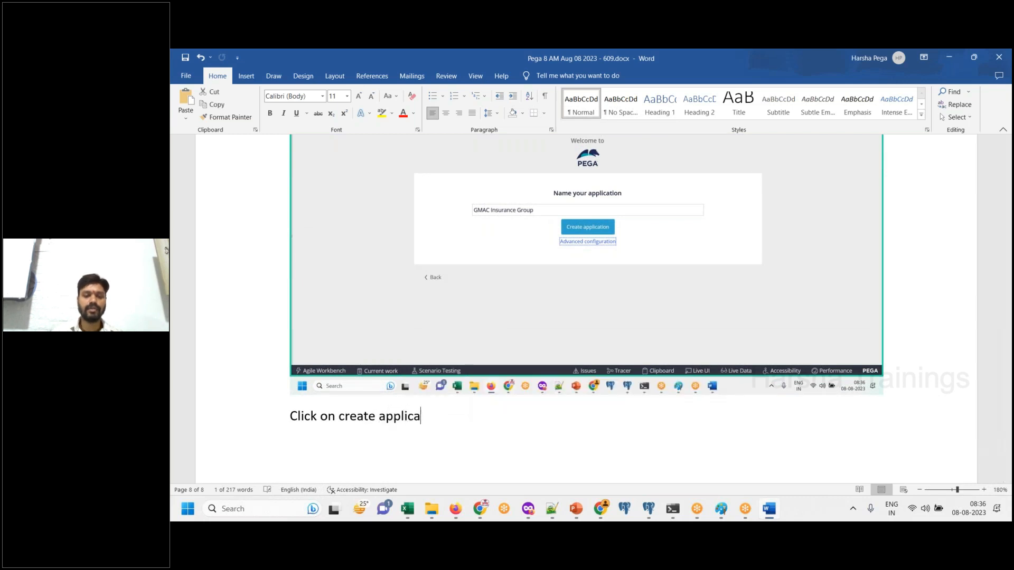
{"action": "key", "text": "Down"}
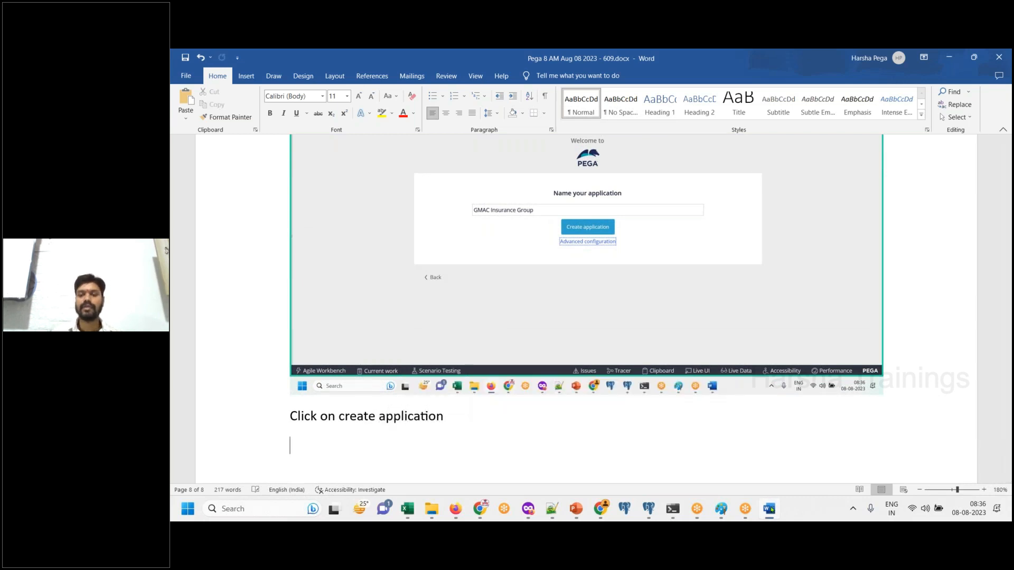
- Create the GMAC Insurance Group application in Dev Studio and paste a screenshot of the completion page into Word
{"action": "key", "text": "alt+Tab"}
{"action": "left_click", "coordinate": [618, 292]}
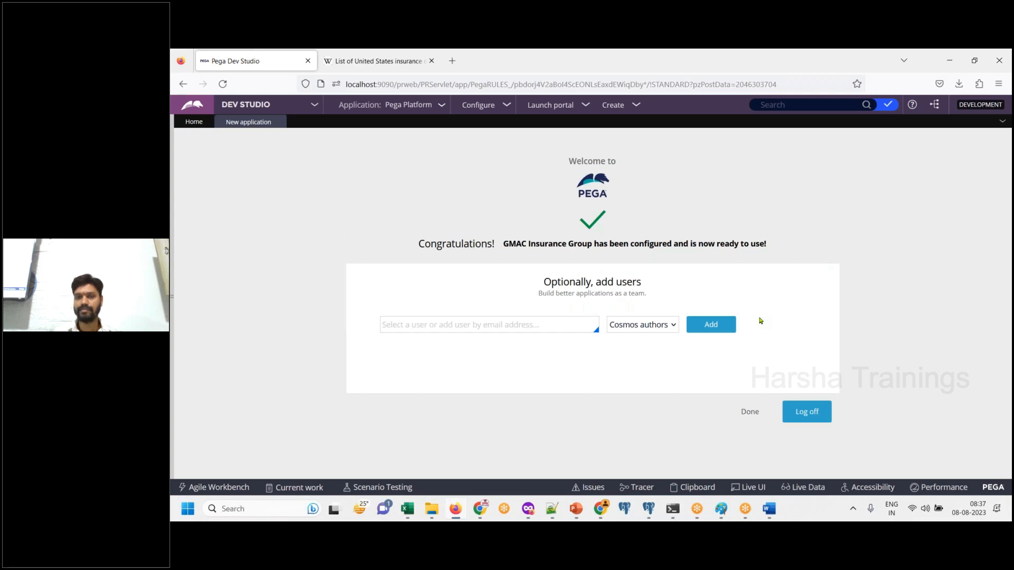
{"action": "left_click", "coordinate": [769, 509]}
- Add the line "Application is created, organization also got created." below the completion page screenshot
{"action": "type", "text": "Application is created wit"}
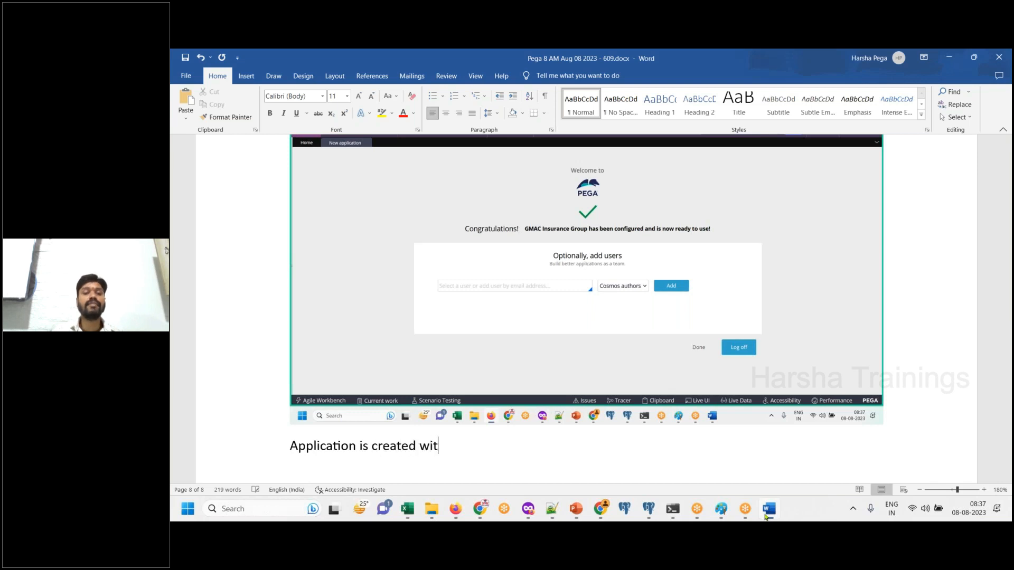
{"action": "key", "text": "BackSpace"}
{"action": "key", "text": "BackSpace"}
{"action": "key", "text": "BackSpace"}
{"action": "key", "text": "BackSpace"}
{"action": "type", "text": ", organization also"}
{"action": "key", "text": "BackSpace"}
{"action": "type", "text": "o got created."}
{"action": "key", "text": "Return"}
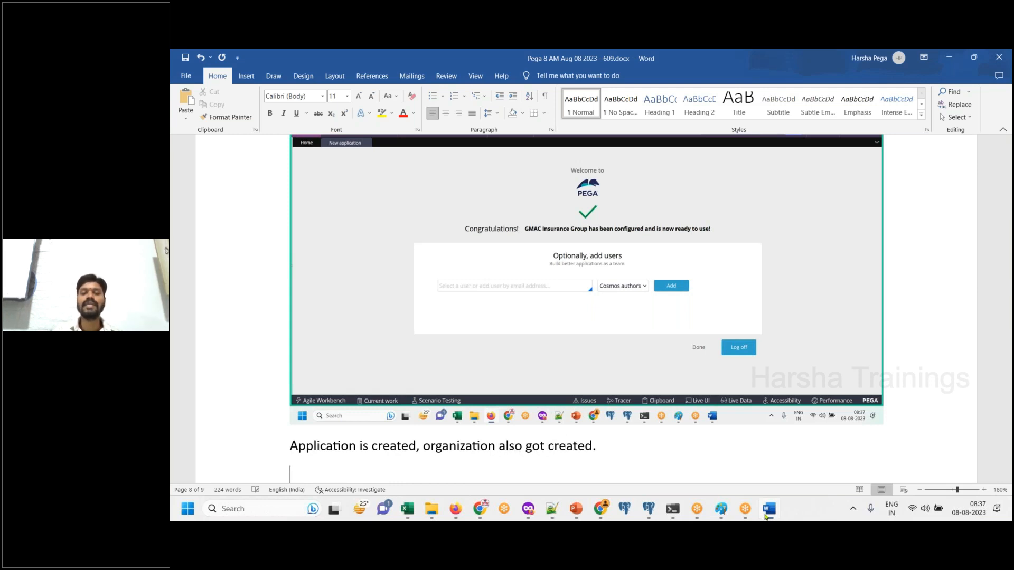
- Add the line "We are about to create Operator ID now." on the next line of the document
{"action": "type", "text": "ar"}
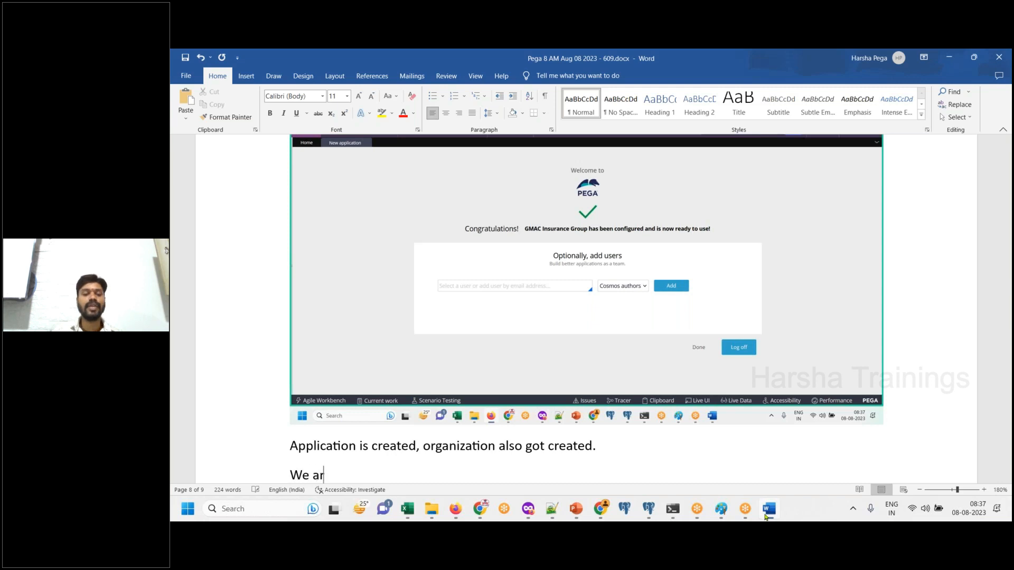
{"action": "type", "text": "e about to create"}
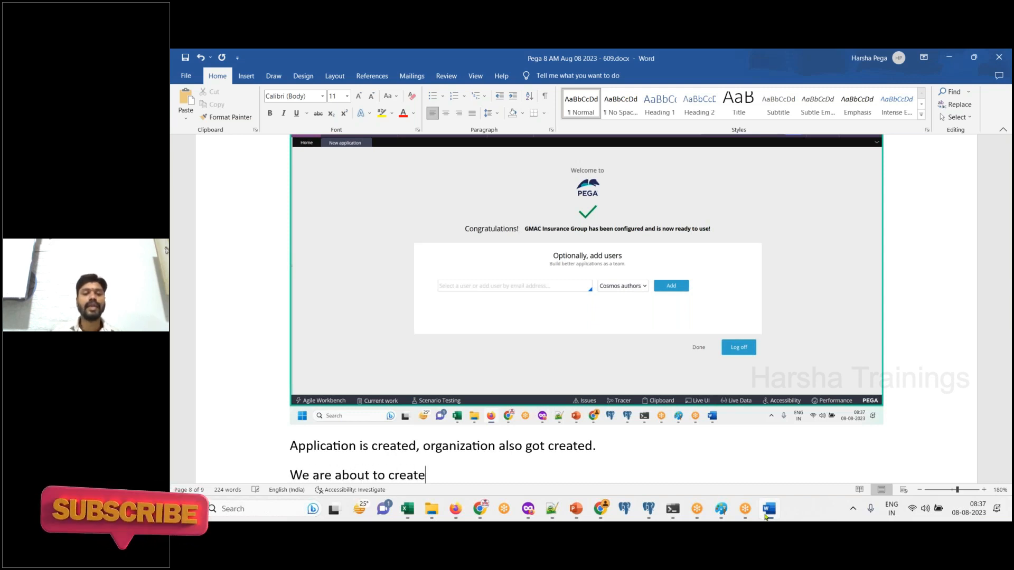
{"action": "type", "text": " Operator ID now."}
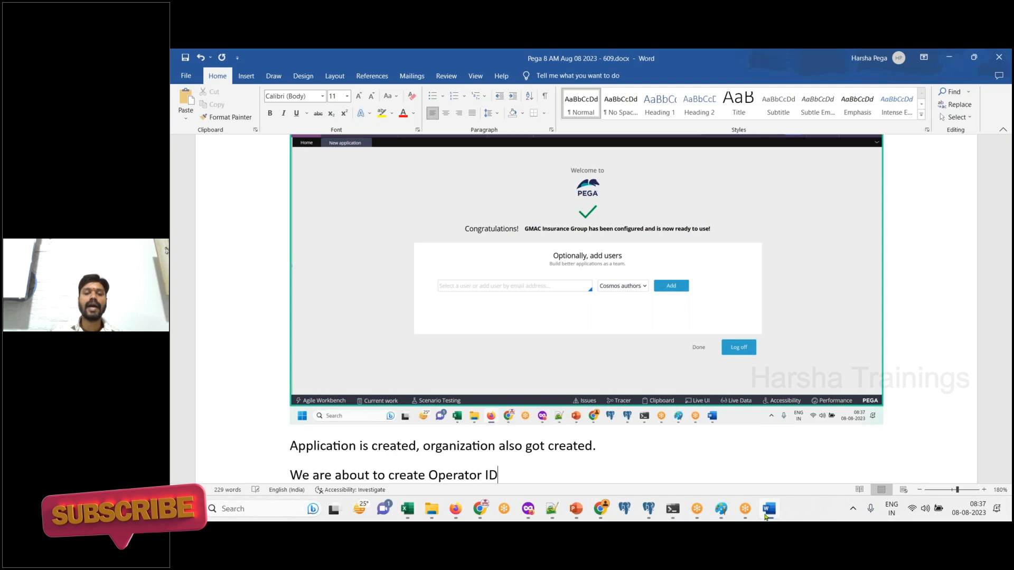
{"action": "key", "text": "Return"}
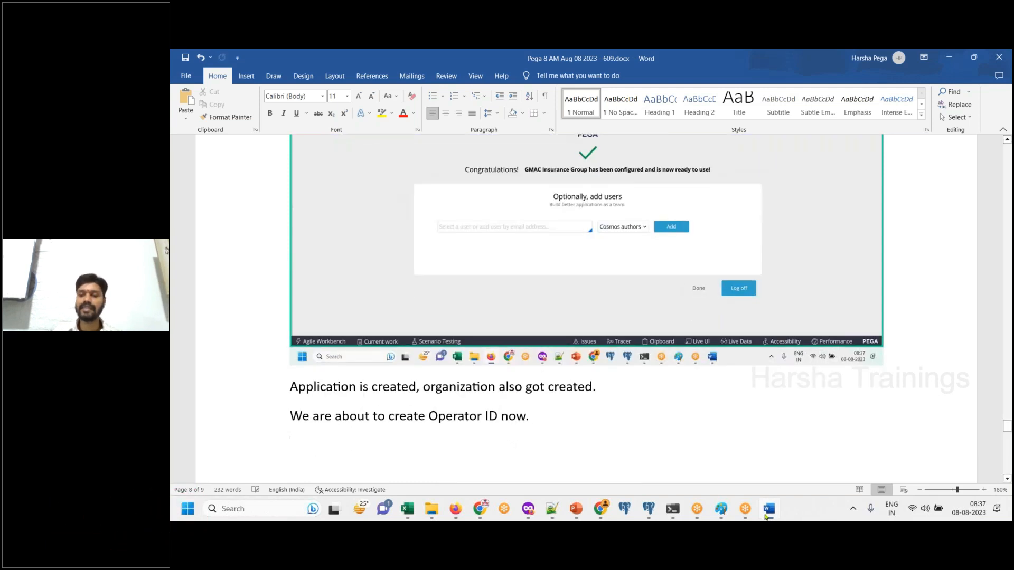
- Switch to Dev Studio and enter the framework developer's email address as the user to add to the new application
{"action": "left_click", "coordinate": [765, 517]}
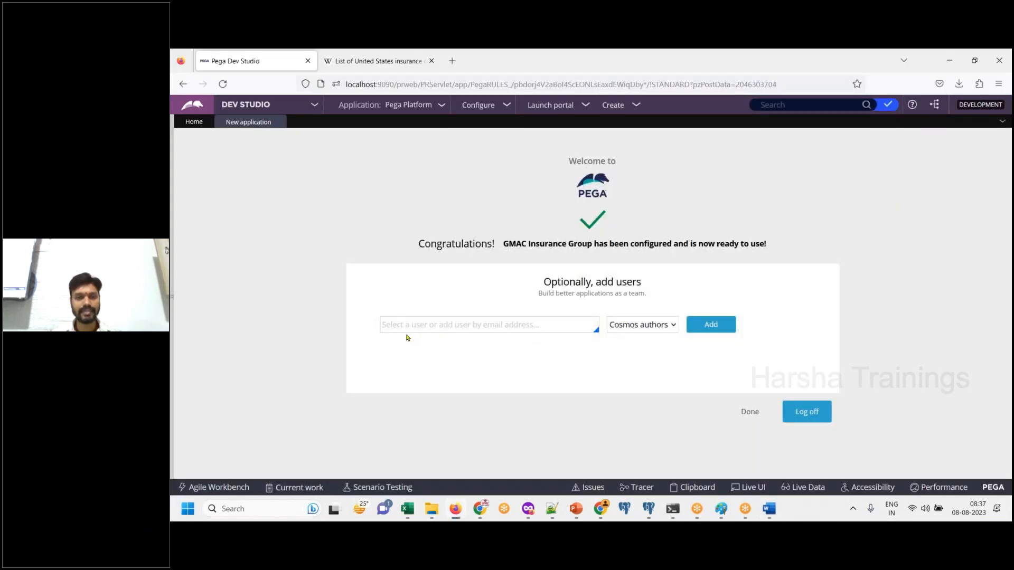
{"action": "left_click", "coordinate": [441, 330]}
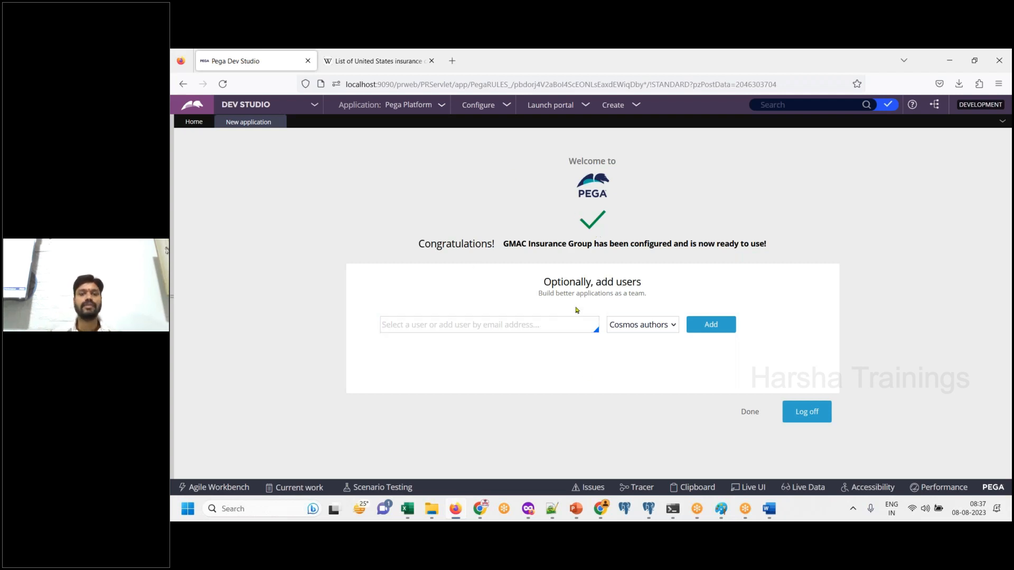
{"action": "left_click", "coordinate": [552, 323]}
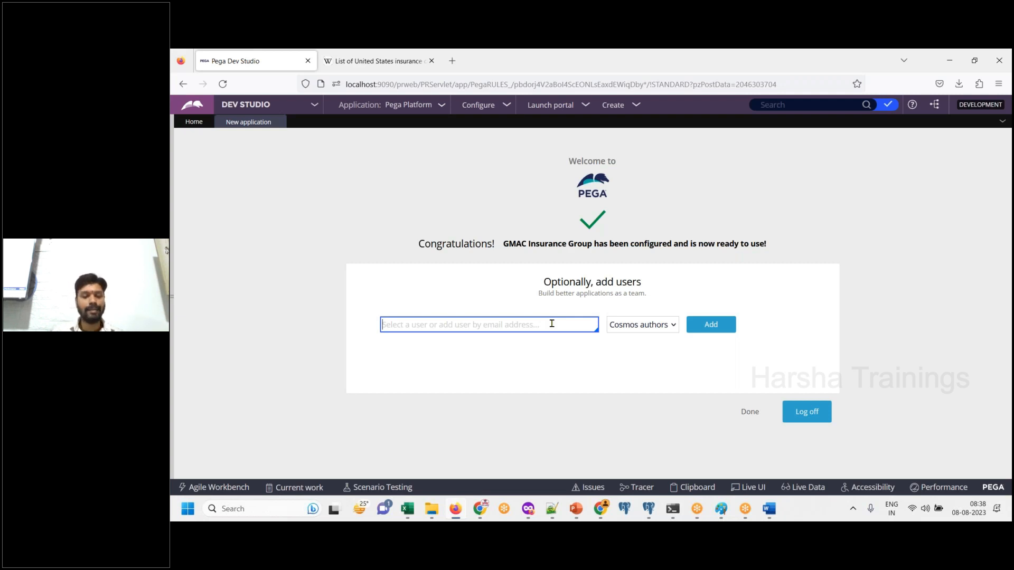
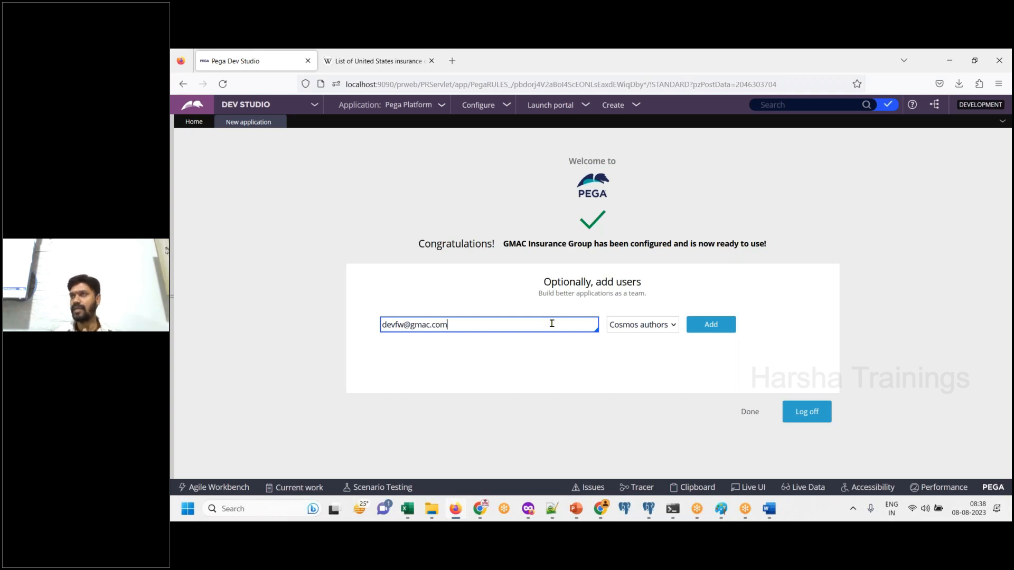
- Highlight the entered email address and paste a screenshot of the add-users form into the Word document
{"action": "key", "text": "ctrl+a"}
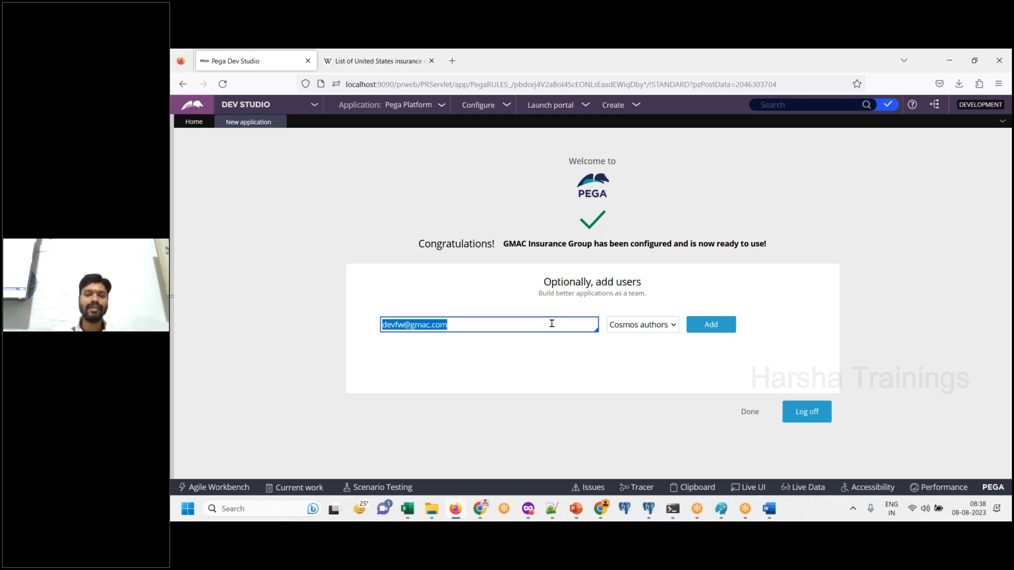
{"action": "left_click", "coordinate": [769, 509]}
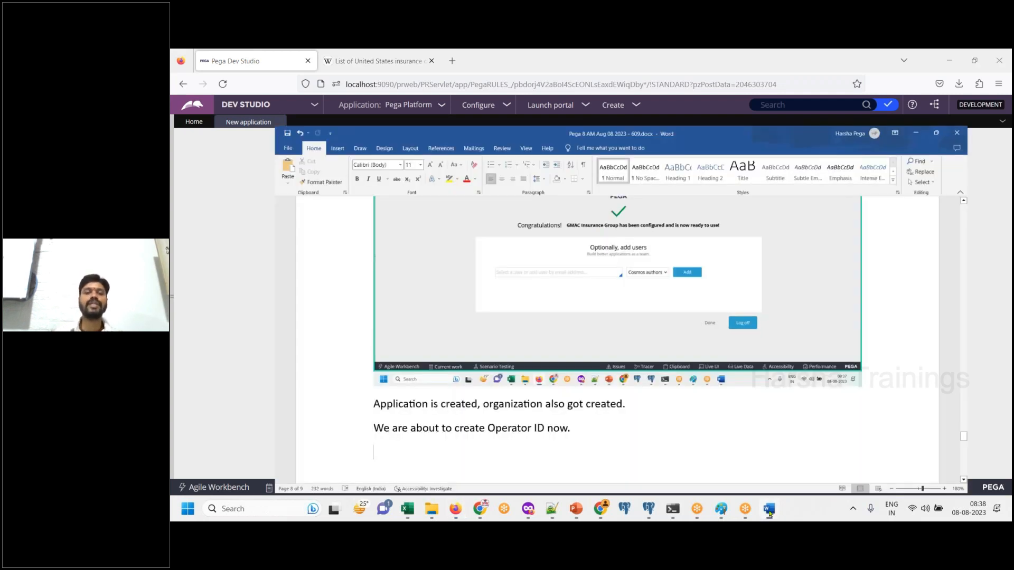
{"action": "left_click", "coordinate": [769, 508]}
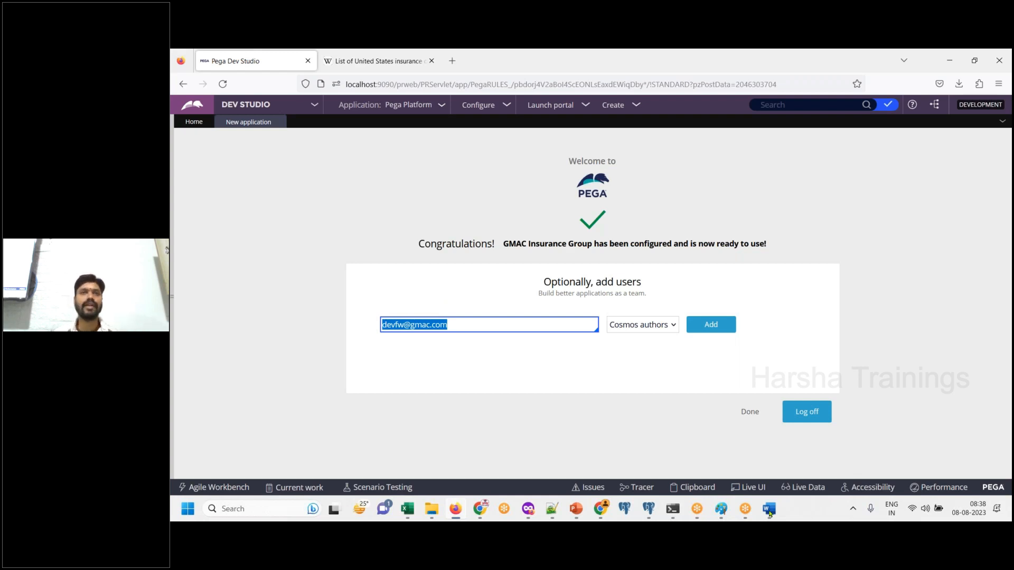
{"action": "left_click", "coordinate": [589, 389]}
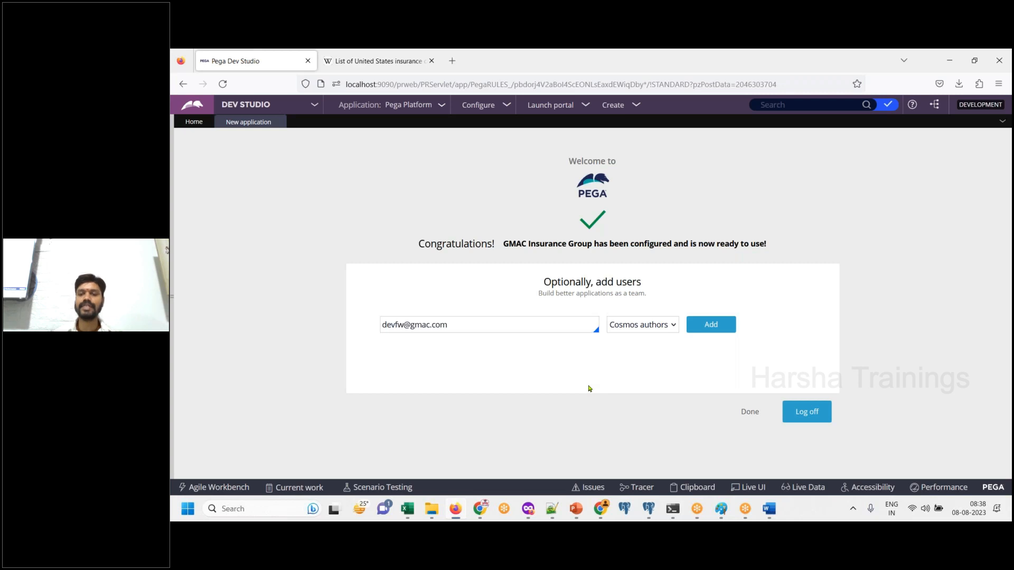
{"action": "left_click", "coordinate": [769, 509]}
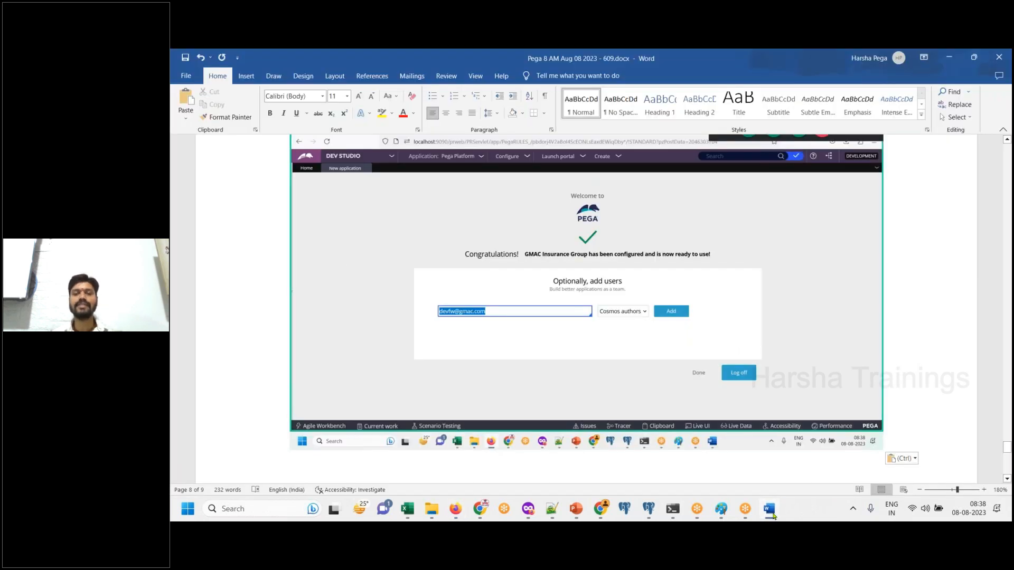
- Check the Cosmos authors role in Dev Studio and add the line "Here Authors means = Developer" below the screenshot in Word
{"action": "left_click", "coordinate": [769, 508]}
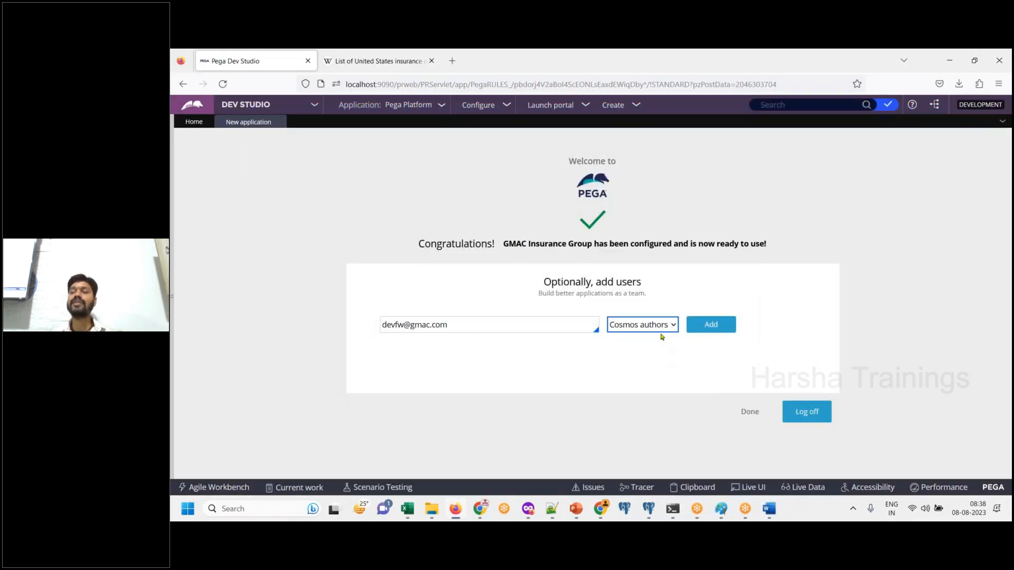
{"action": "left_click", "coordinate": [771, 518]}
{"action": "type", "text": "He"}
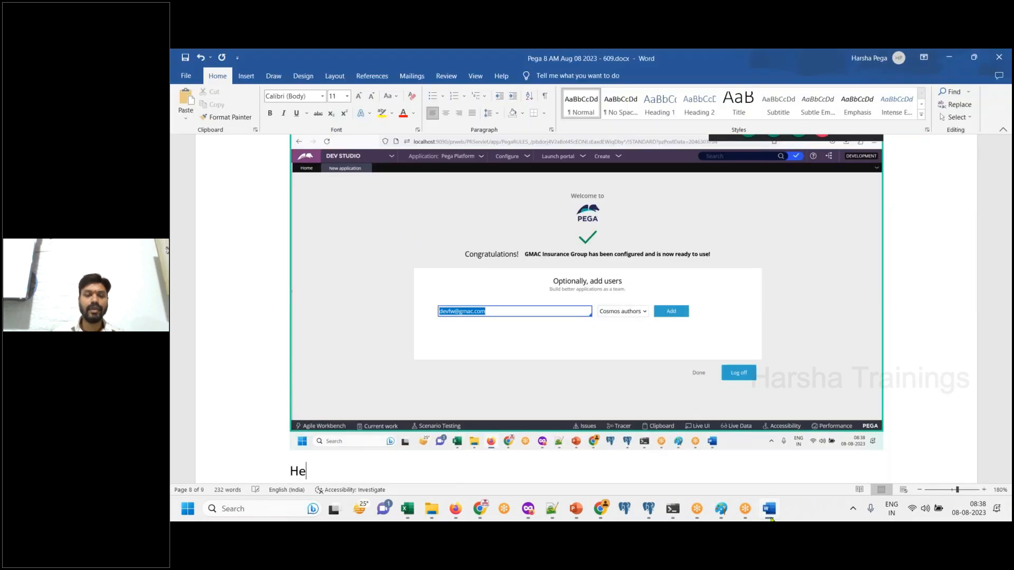
{"action": "type", "text": "re Aut"}
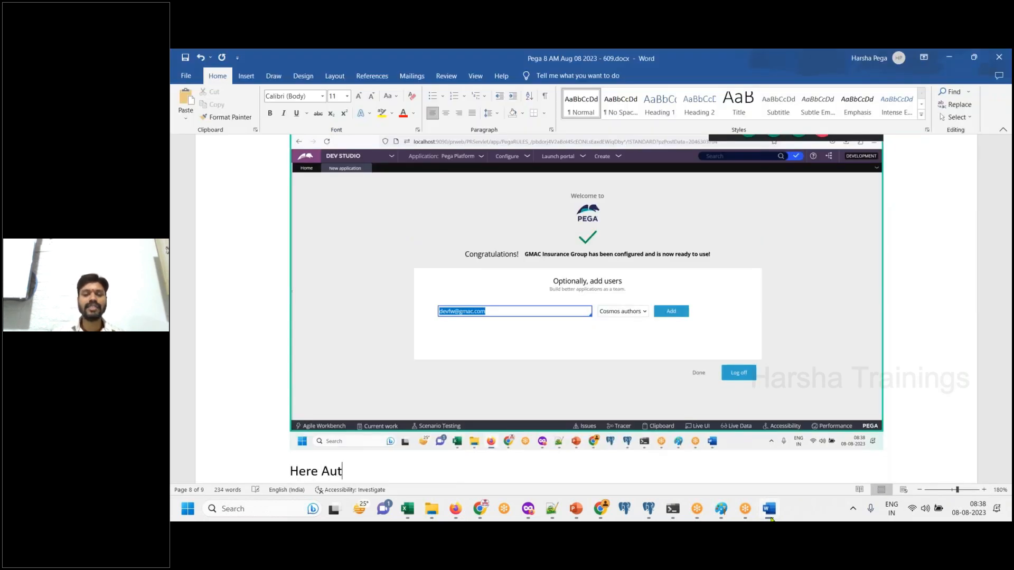
{"action": "type", "text": "hors means "}
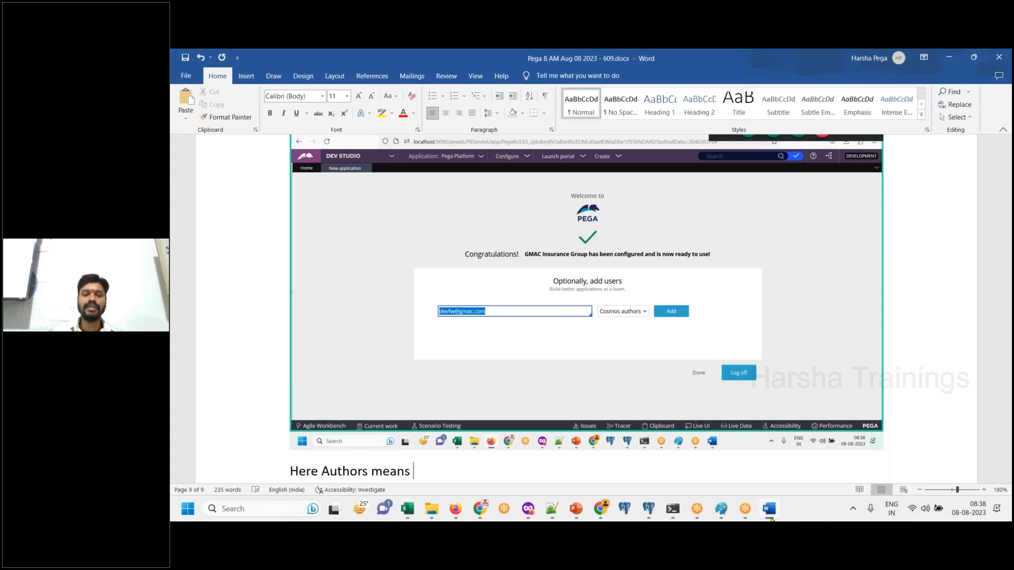
{"action": "type", "text": "= Devel"}
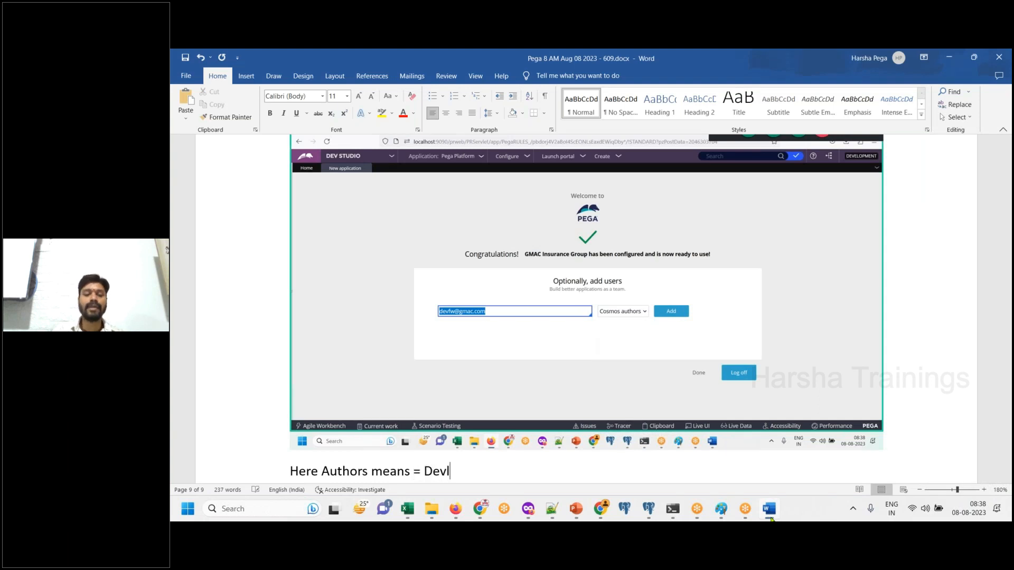
{"action": "type", "text": "oper"}
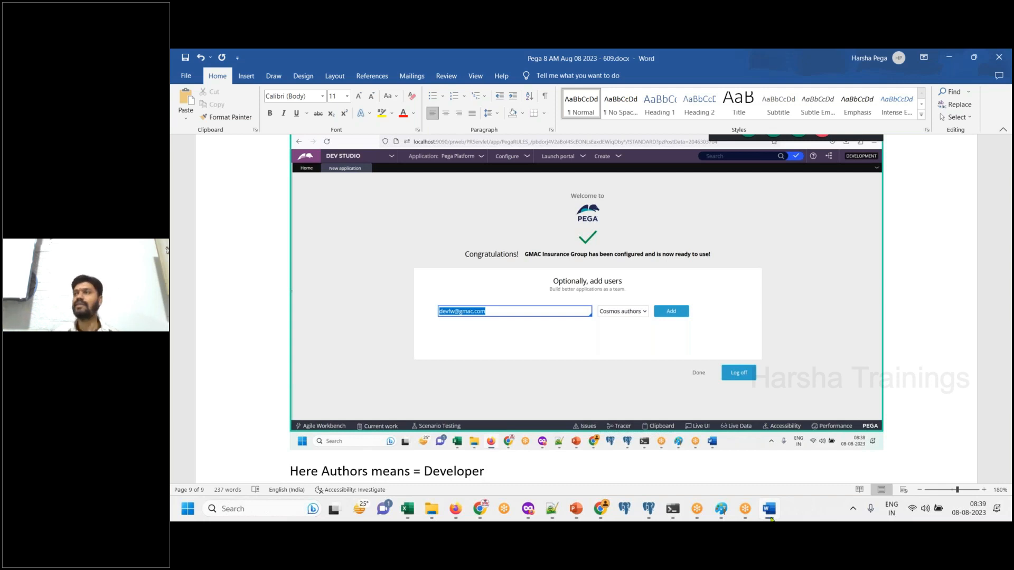
- Add the line "Click on add" below the note about authors
{"action": "key", "text": "Return"}
{"action": "type", "text": "C"}
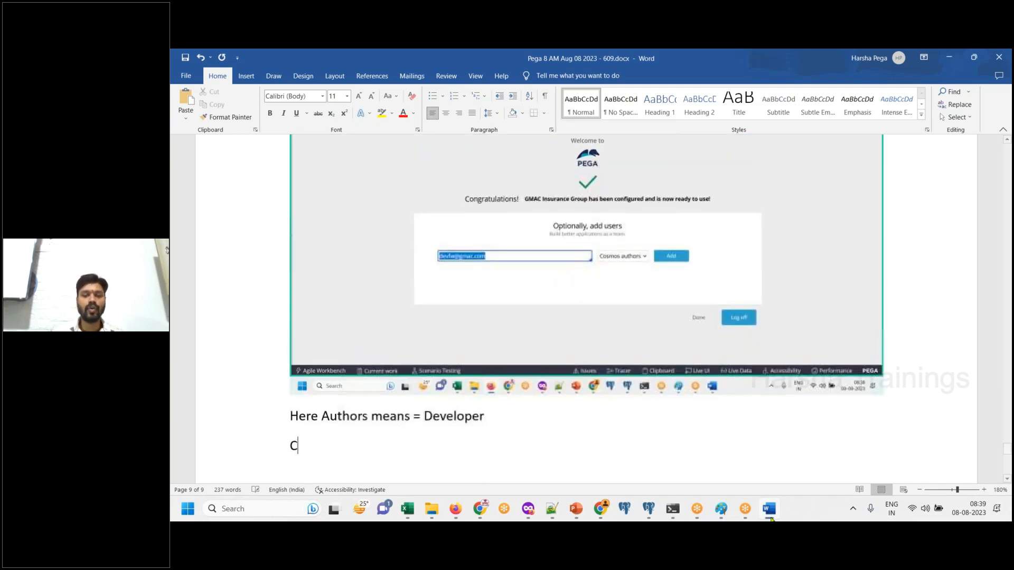
{"action": "type", "text": "lick on add"}
{"action": "key", "text": "Return"}
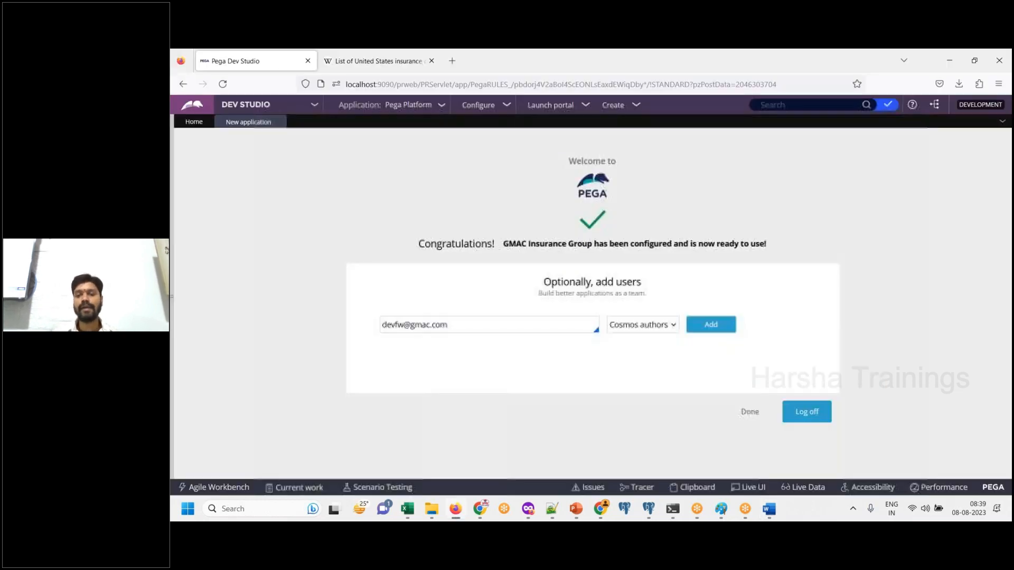
- Add the entered user as Cosmos authors in Dev Studio and paste a screenshot with the new credentials highlighted into Word
{"action": "left_click", "coordinate": [770, 516]}
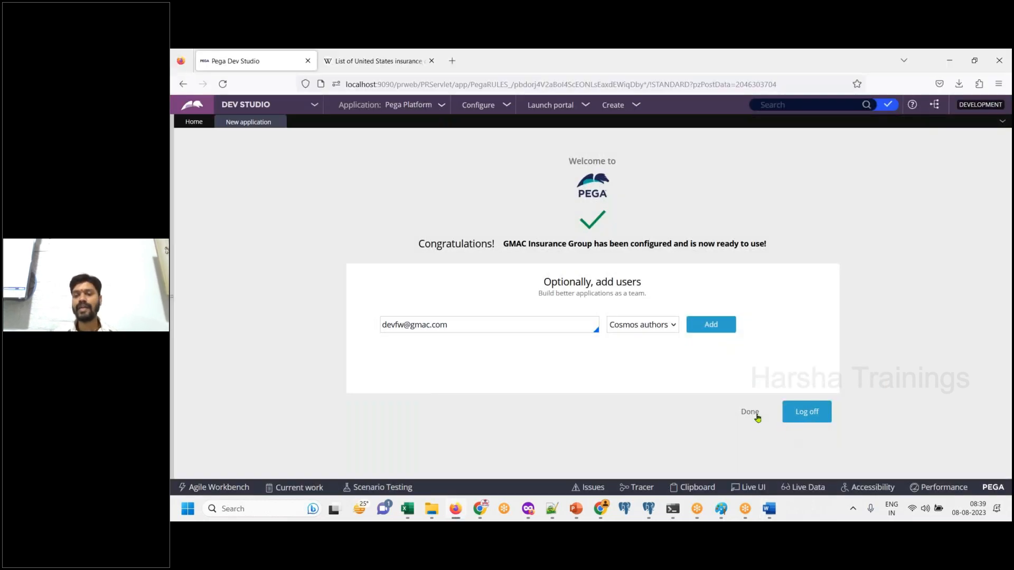
{"action": "left_click", "coordinate": [726, 333]}
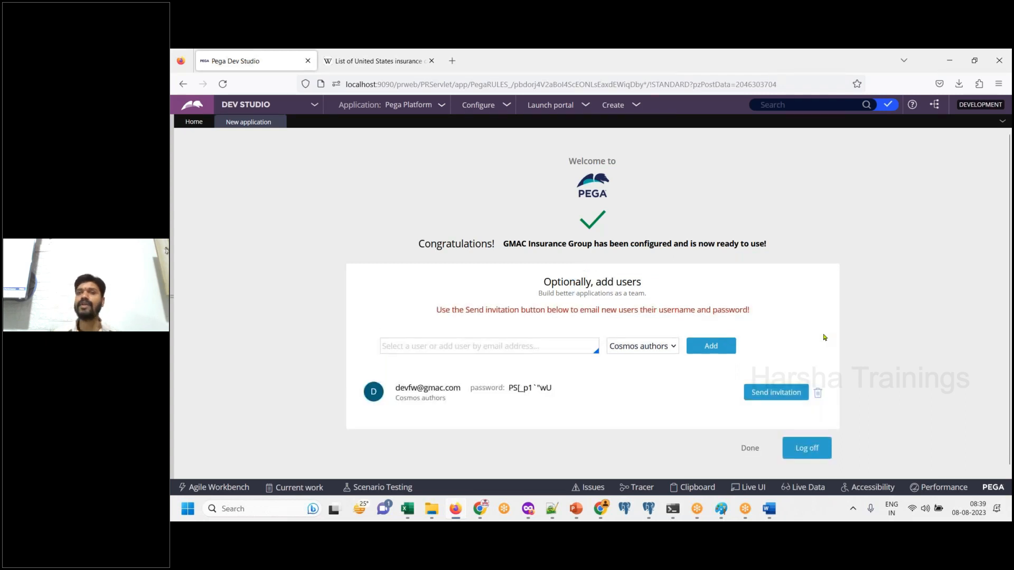
{"action": "left_click_drag", "start_coordinate": [396, 388], "coordinate": [571, 392]}
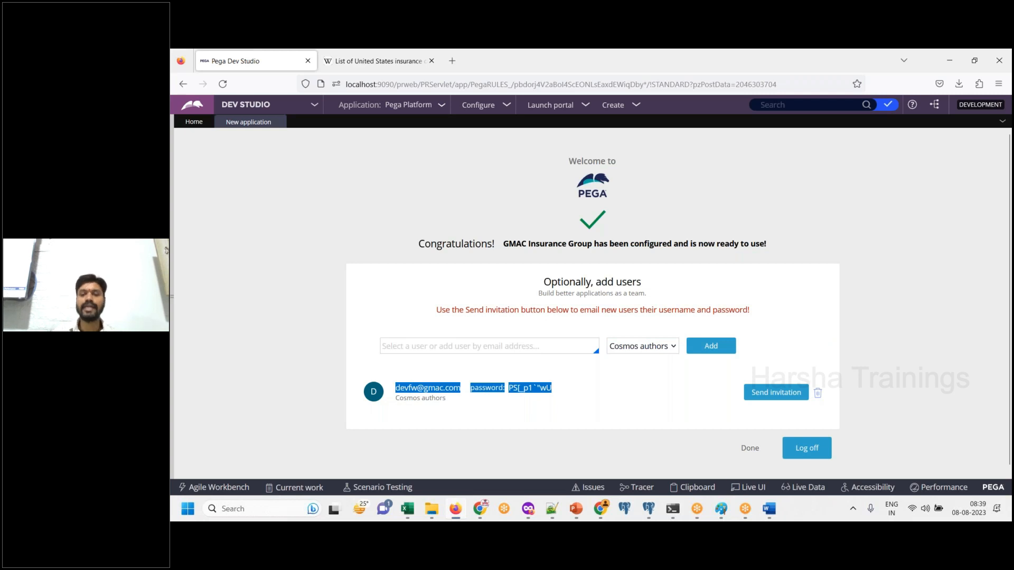
{"action": "left_click", "coordinate": [769, 515]}
{"action": "key", "text": "ctrl+v"}
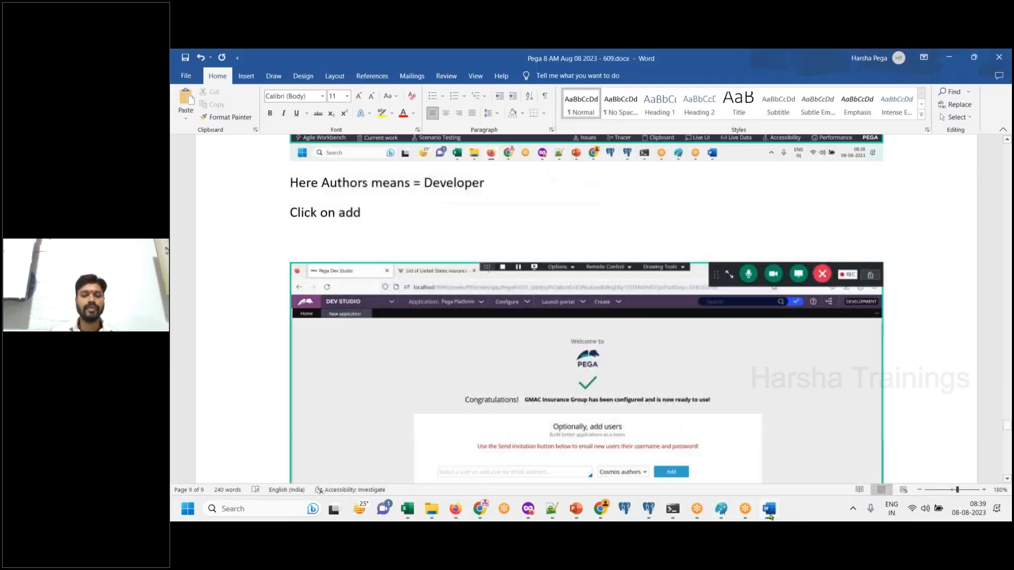
- Add the line "It has created operator Id and generated a password." below the credentials screenshot
{"action": "key", "text": "Return"}
{"action": "type", "text": "It has create"}
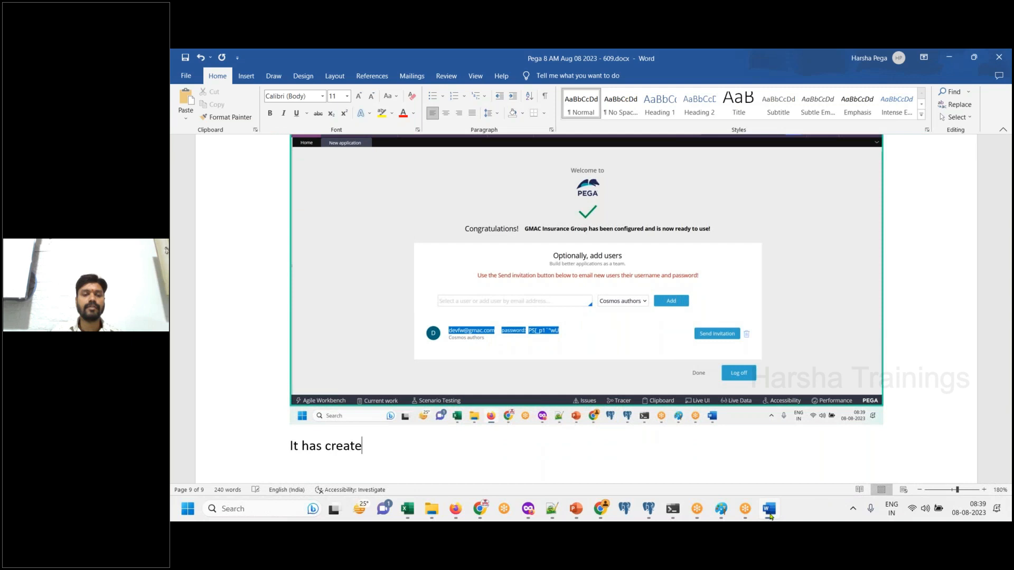
{"action": "type", "text": "d operator Id"}
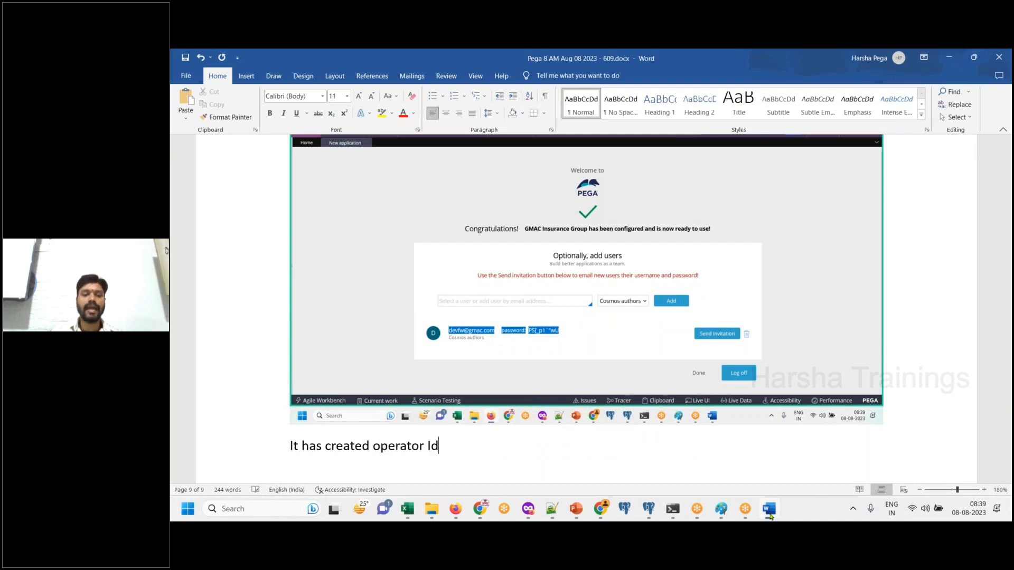
{"action": "type", "text": " and generated a a"}
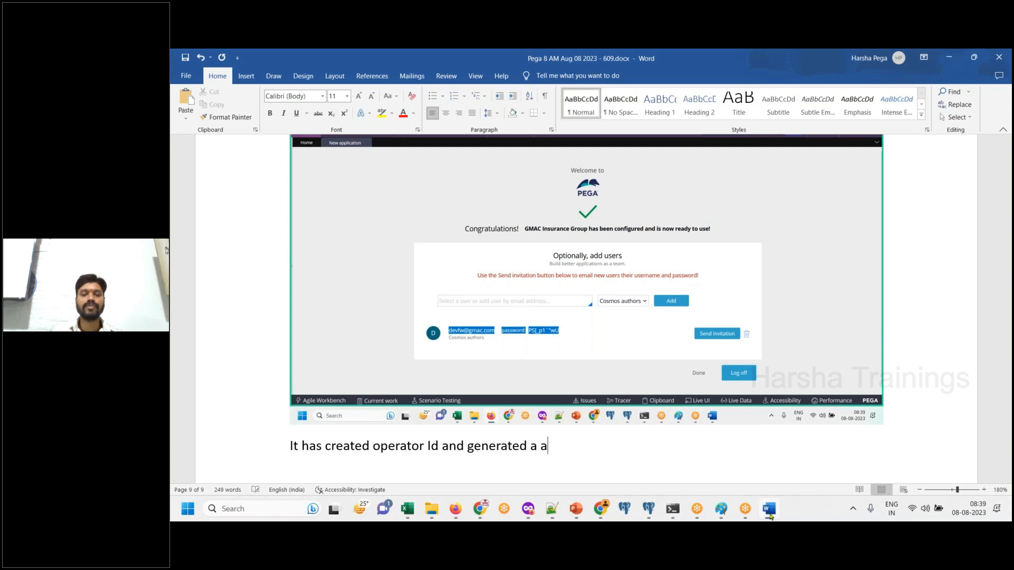
{"action": "key", "text": "BackSpace"}
{"action": "type", "text": "password."}
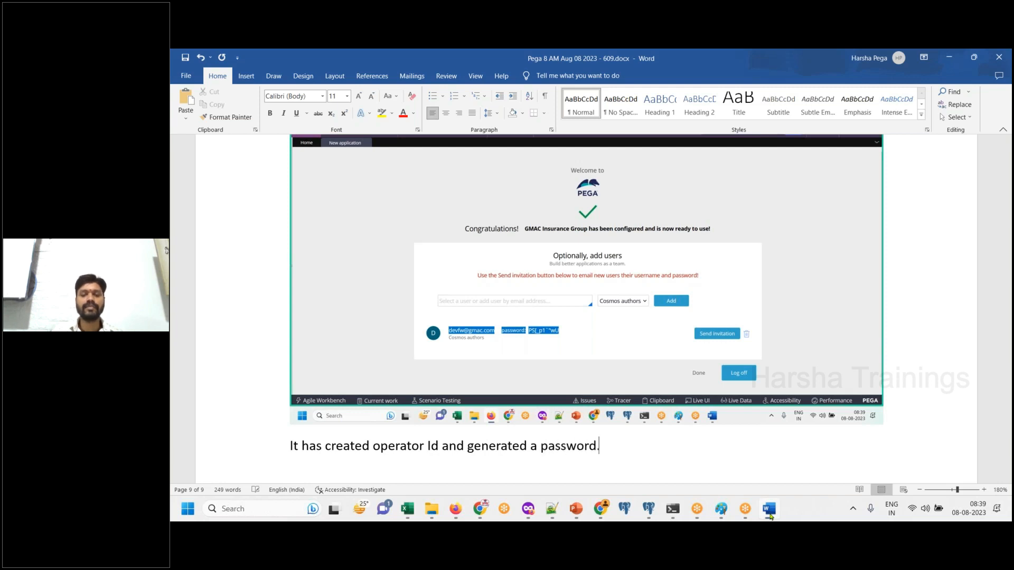
{"action": "key", "text": "Return"}
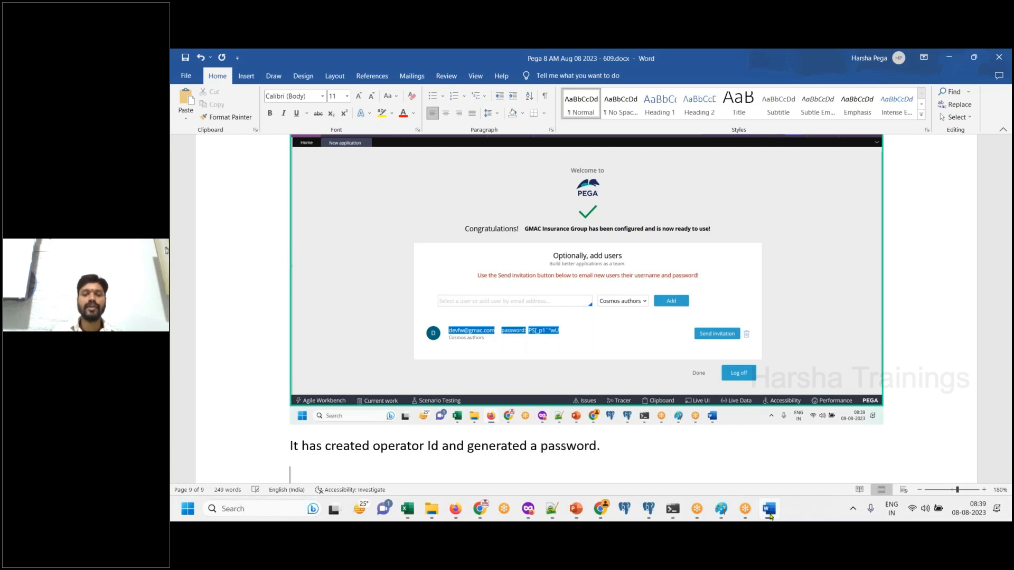
- Add the line "Save this details into a note pad" on the next line and save the document
{"action": "type", "text": "S"}
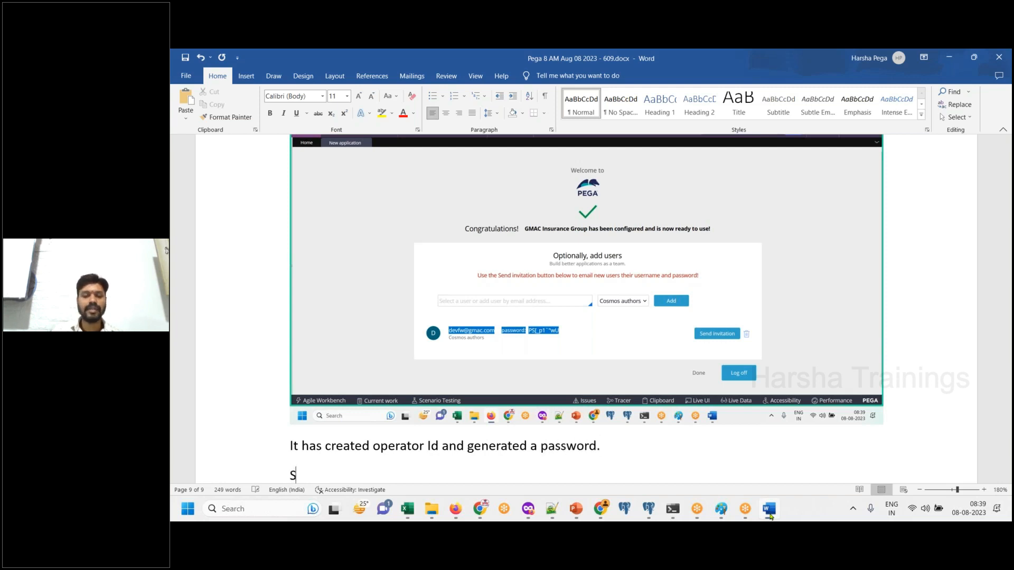
{"action": "type", "text": "ave this details into a note pad"}
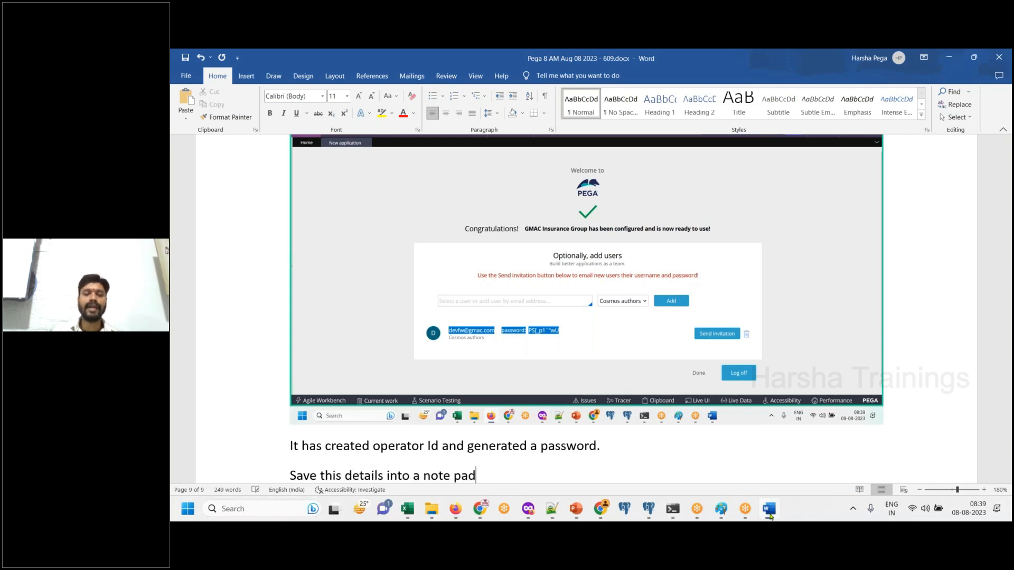
{"action": "key", "text": "Return"}
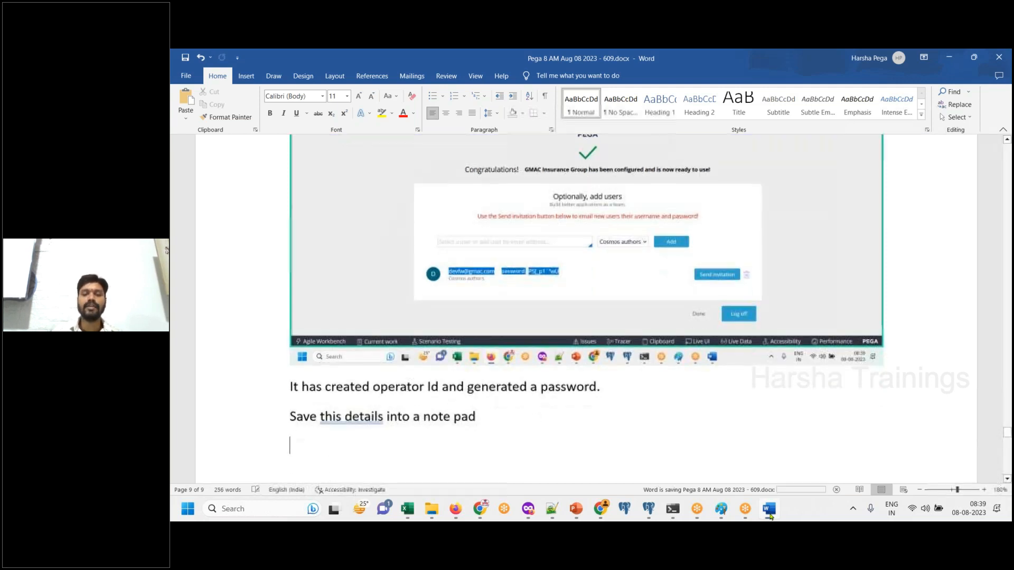
- Copy the new operator's email and generated password from Dev Studio into Pega Batch 609_Class Notes.txt in Notepad++, below the default credentials
{"action": "left_click", "coordinate": [456, 509]}
{"action": "right_click", "coordinate": [524, 384]}
{"action": "left_click", "coordinate": [558, 235]}
{"action": "left_click", "coordinate": [549, 513]}
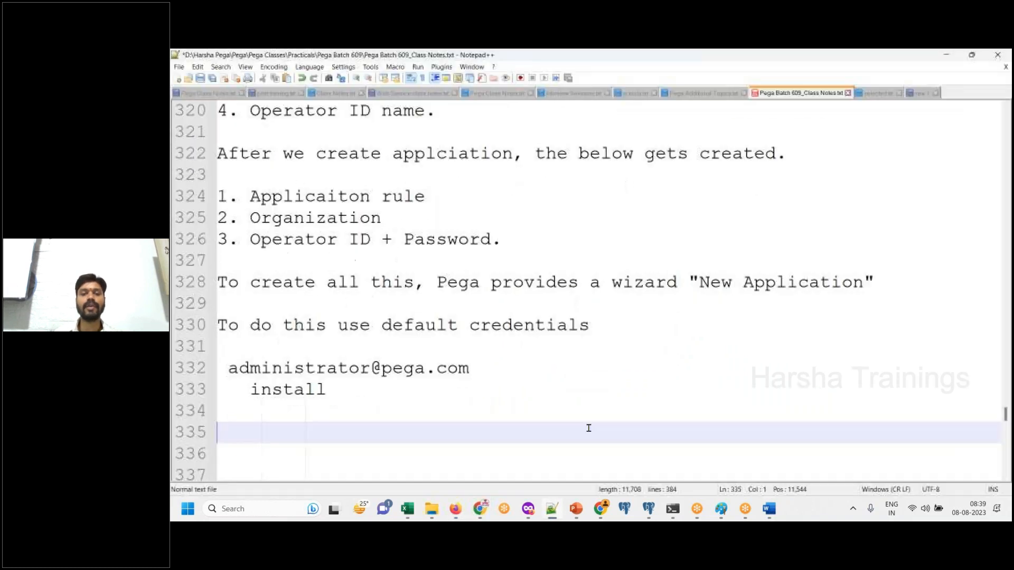
{"action": "key", "text": "ctrl+v"}
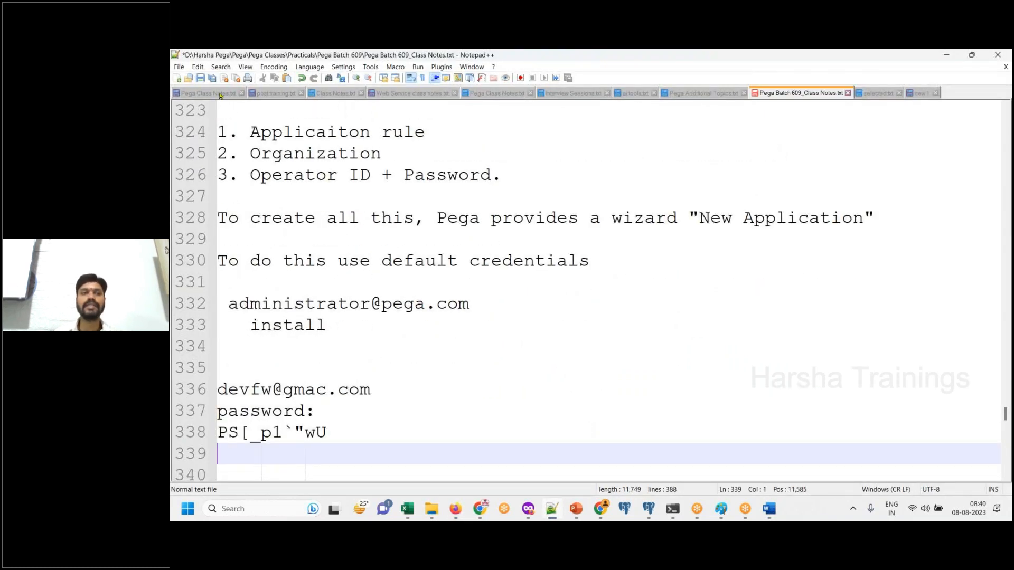
- Save the class notes in Notepad++ and correct the last line in Word to end with "into a notepad."
{"action": "key", "text": "ctrl+s"}
{"action": "key", "text": "alt+Tab"}
{"action": "left_click", "coordinate": [452, 414]}
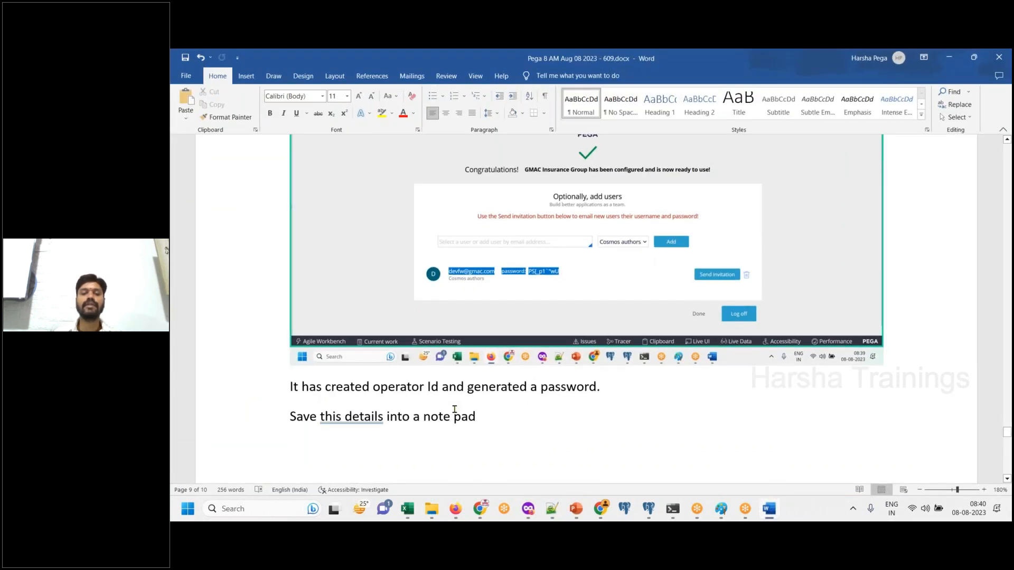
{"action": "key", "text": "BackSpace"}
{"action": "left_click", "coordinate": [523, 417]}
{"action": "type", "text": "."}
- Add the lines "We are done." and "Click on DONE." below the notepad instruction
{"action": "key", "text": "Return"}
{"action": "type", "text": "We are done."}
{"action": "key", "text": "Return"}
{"action": "type", "text": "Click"}
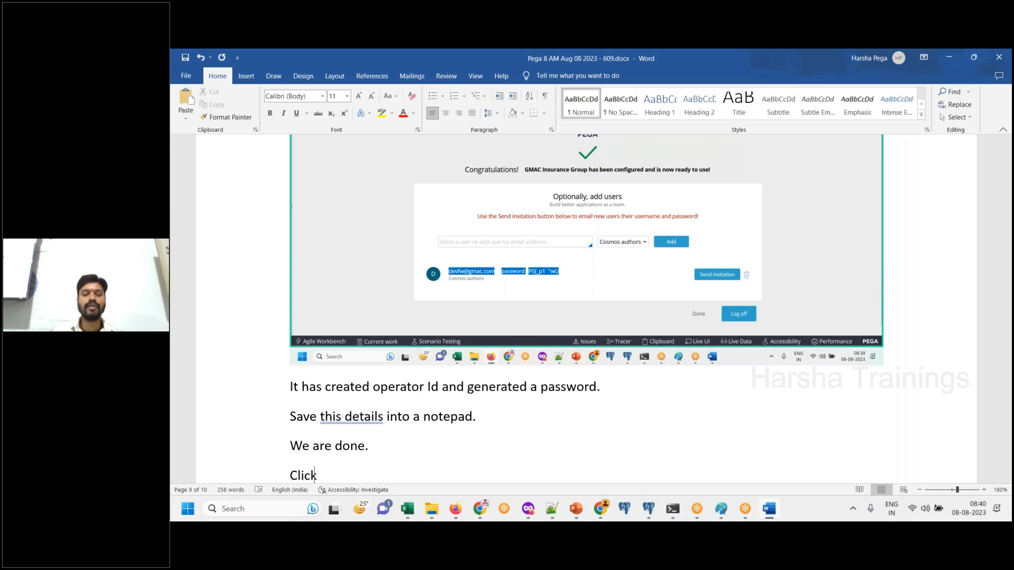
{"action": "type", "text": " on DONE."}
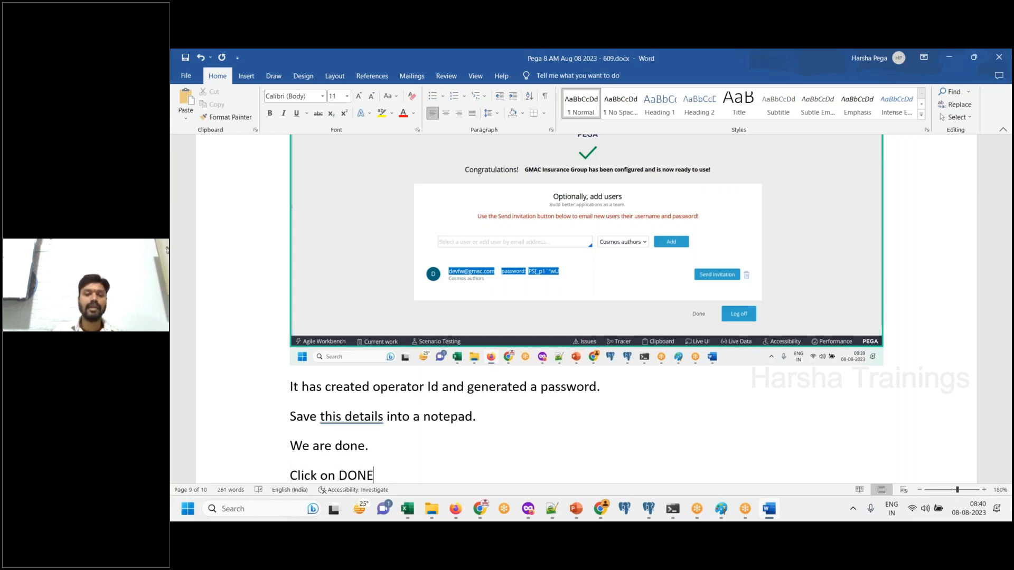
{"action": "key", "text": "Return"}
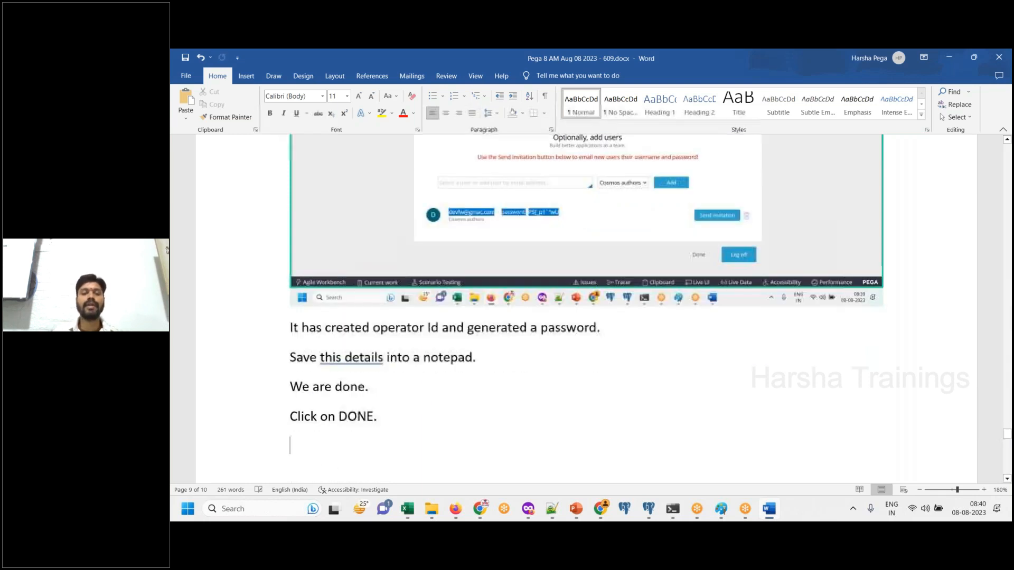
- Finish the New application wizard in Dev Studio without logging off and paste a screenshot of the home page into Word
{"action": "left_click", "coordinate": [769, 508]}
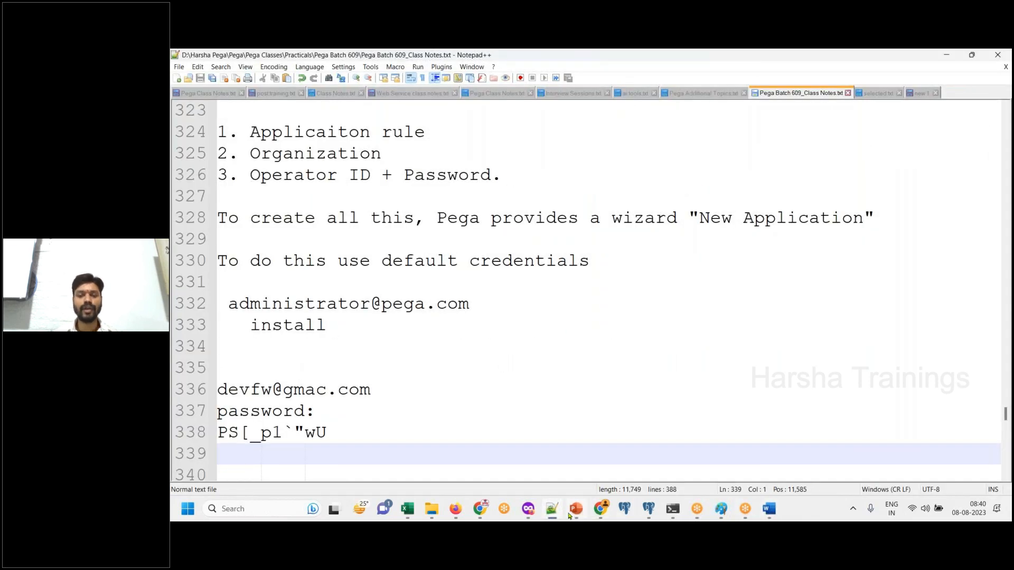
{"action": "left_click", "coordinate": [459, 513]}
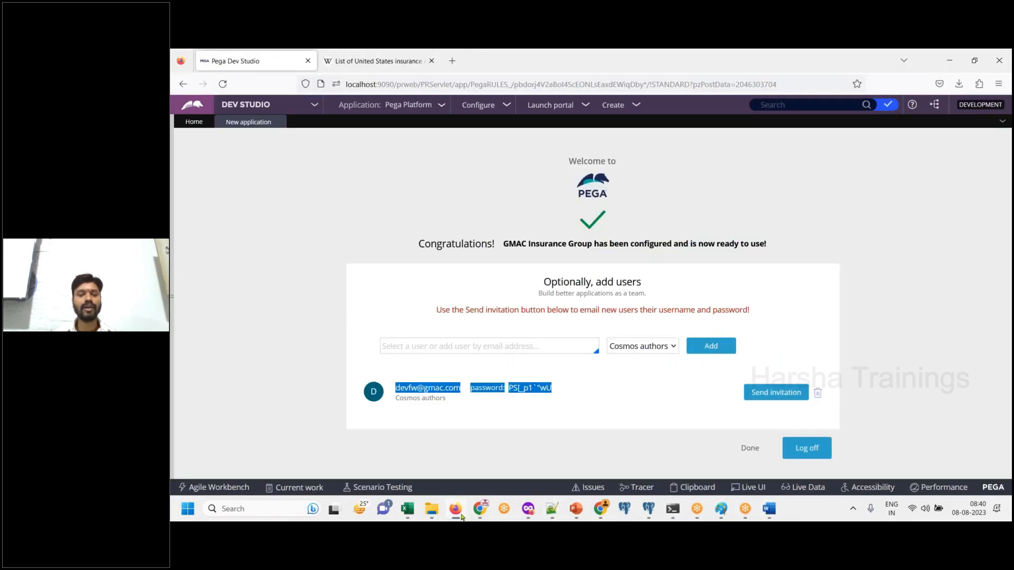
{"action": "left_click", "coordinate": [749, 449]}
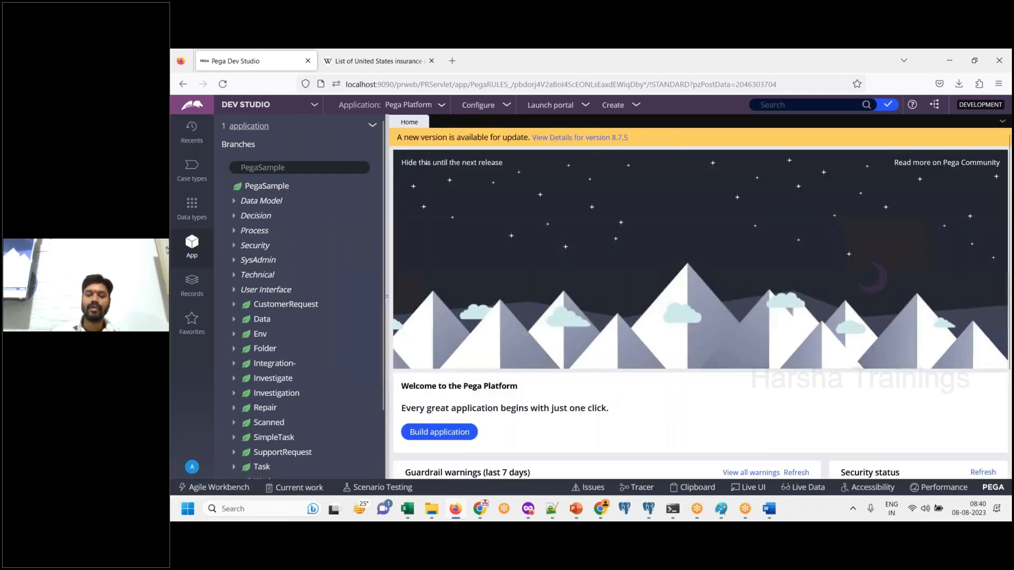
{"action": "left_click", "coordinate": [771, 518]}
{"action": "key", "text": "ctrl+v"}
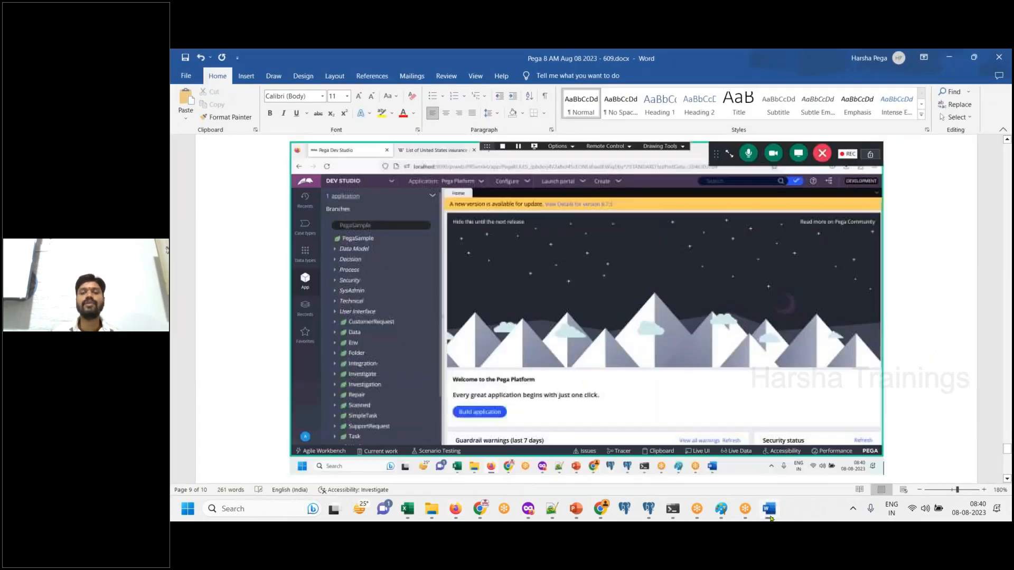
- Add the line "Still we are in Pega platform default application only." below the home page screenshot, with the spelling corrected
{"action": "type", "text": "Stil"}
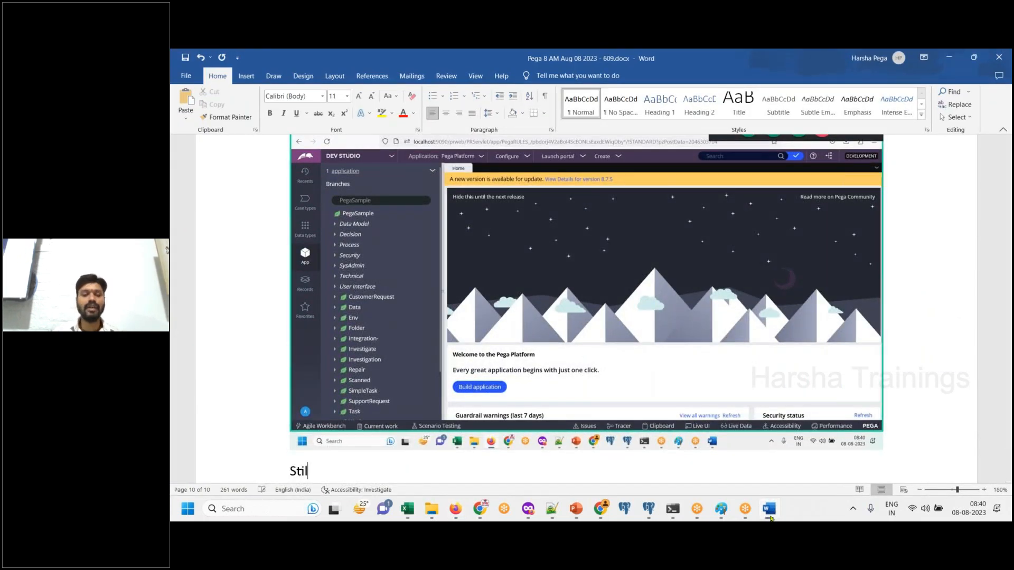
{"action": "type", "text": "l we are in "}
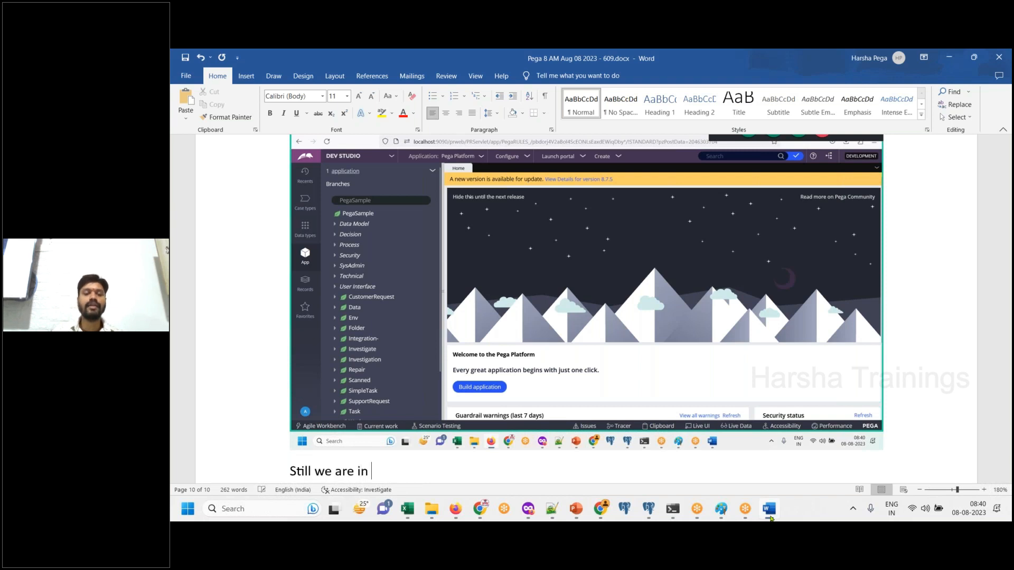
{"action": "type", "text": "Pega platf"}
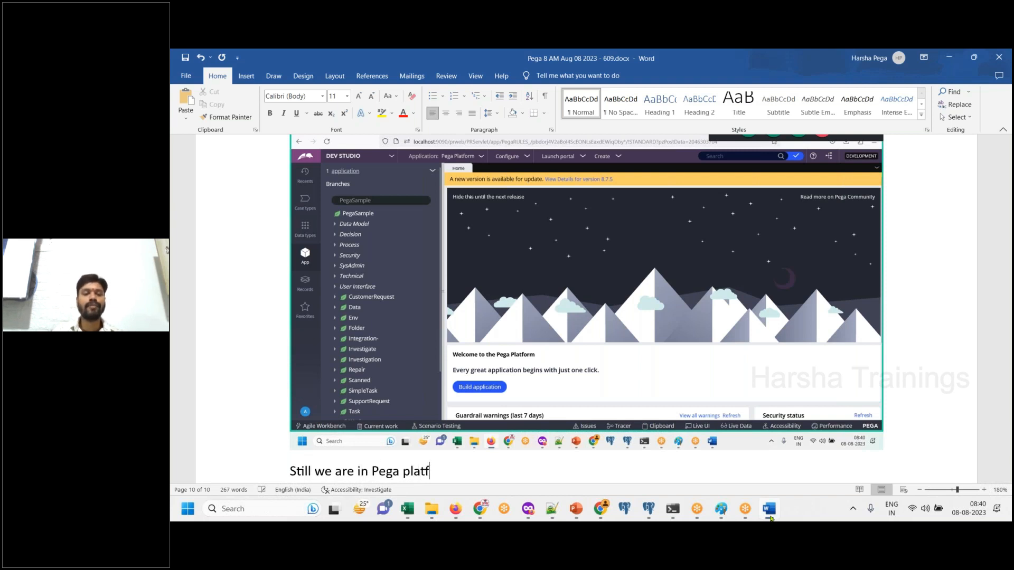
{"action": "type", "text": "rom default appl"}
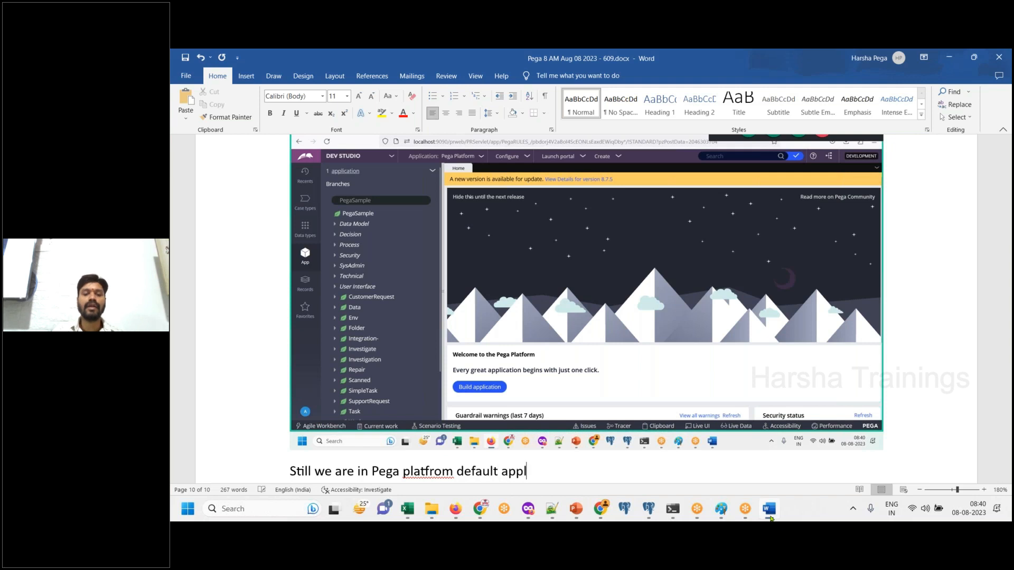
{"action": "type", "text": "ication only."}
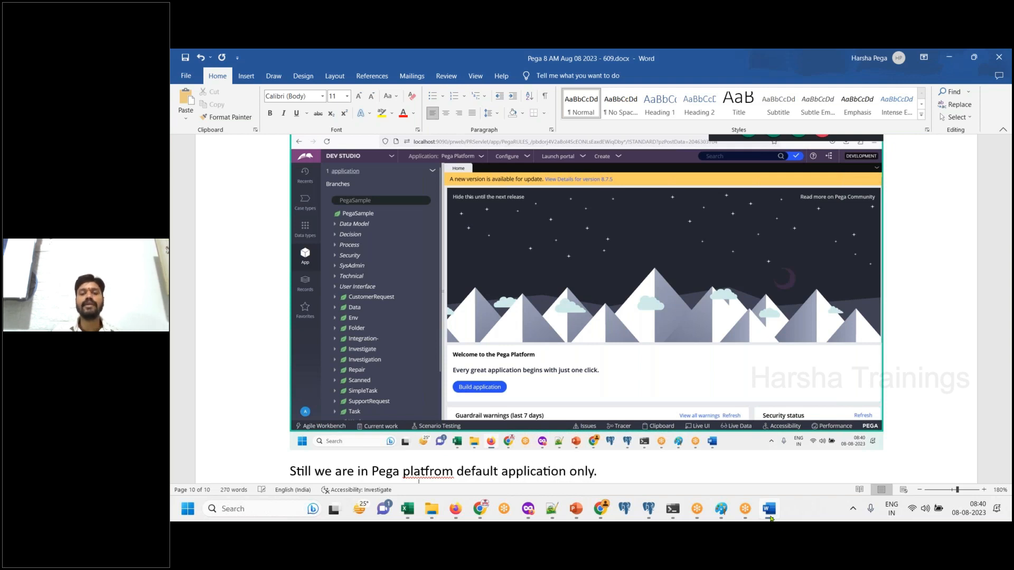
{"action": "key", "text": "Return"}
{"action": "right_click", "coordinate": [429, 417]}
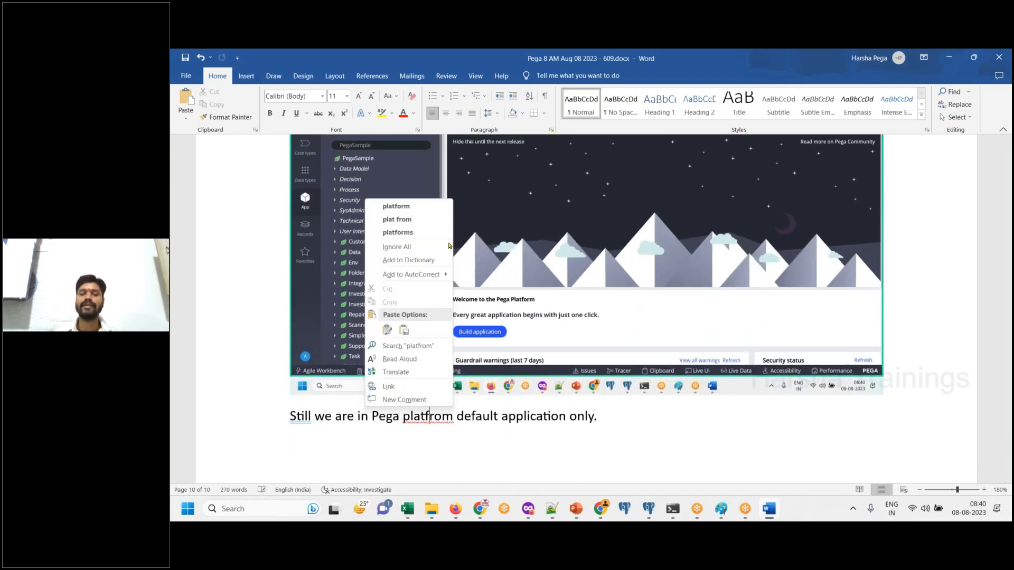
{"action": "left_click", "coordinate": [415, 213]}
{"action": "left_click", "coordinate": [630, 418]}
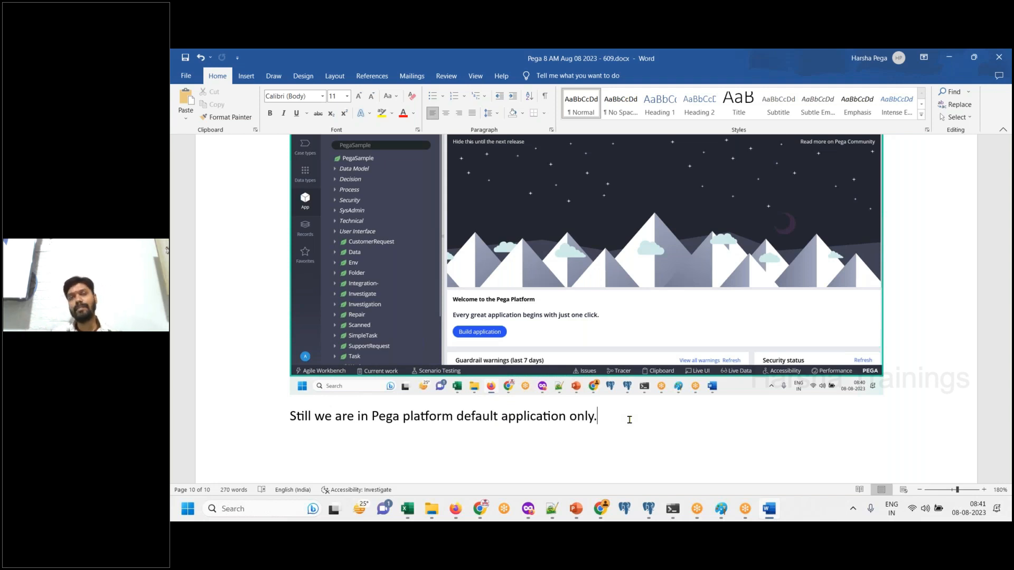
- Add the line "DONE." and, after some blank lines, the heading "Requirement :"
{"action": "key", "text": "Return"}
{"action": "type", "text": "DONE."}
{"action": "key", "text": "Return"}
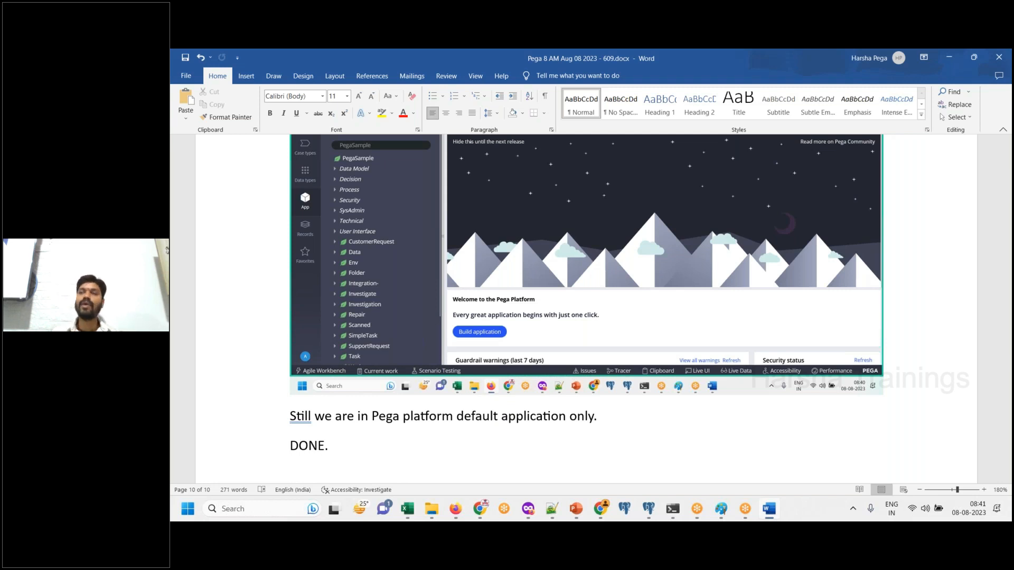
{"action": "key", "text": "Return"}
{"action": "key", "text": "Return"}
{"action": "type", "text": "Requirement :"}
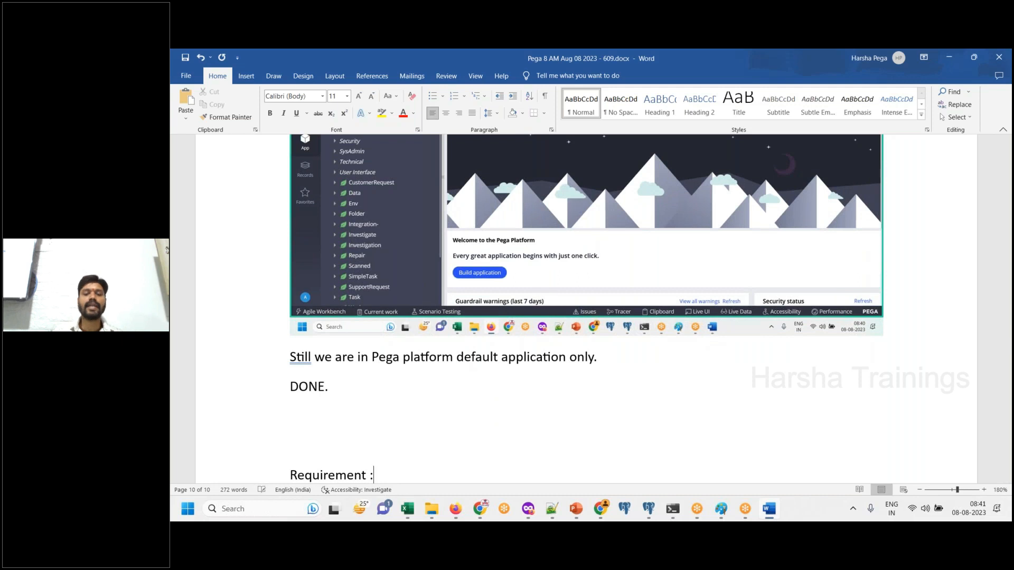
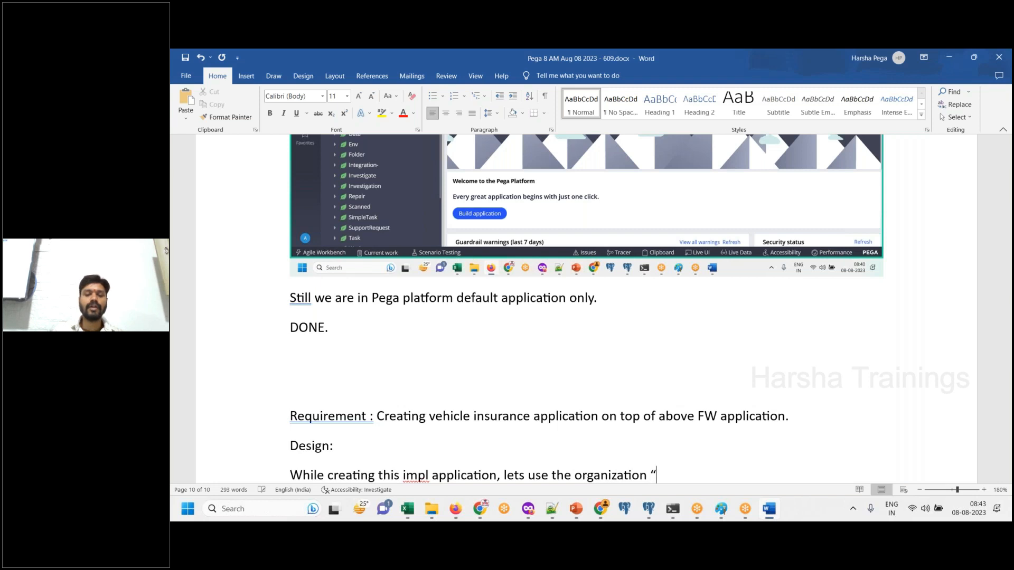
- Complete the design sentence with "GMAC” which was already been created.", capitalize "IMPL", and save the document
{"action": "type", "text": "which was alre"}
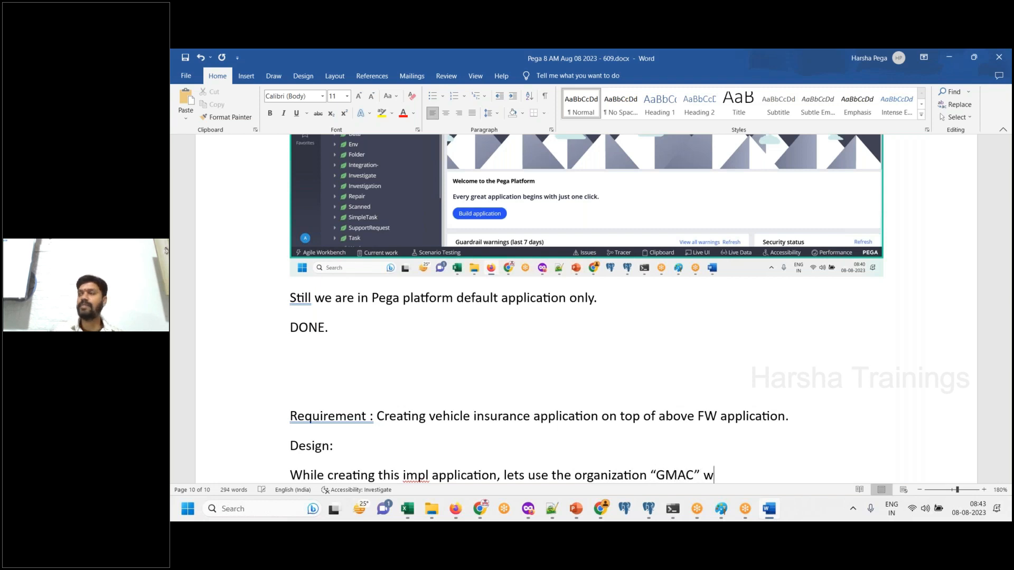
{"action": "type", "text": "ady"}
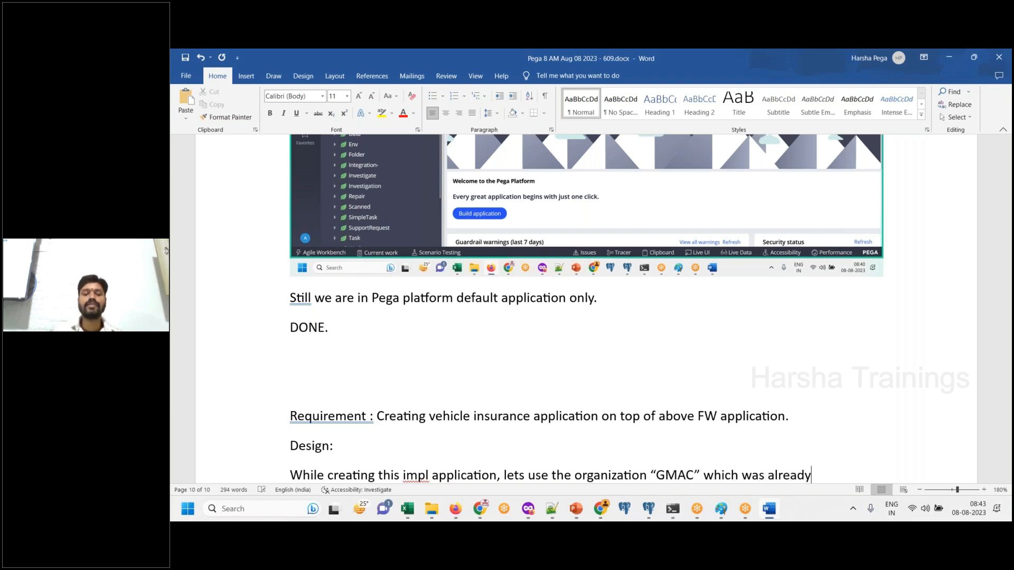
{"action": "type", "text": " been created."}
{"action": "key", "text": "Return"}
{"action": "double_click", "coordinate": [415, 427]}
{"action": "type", "text": "IMPL"}
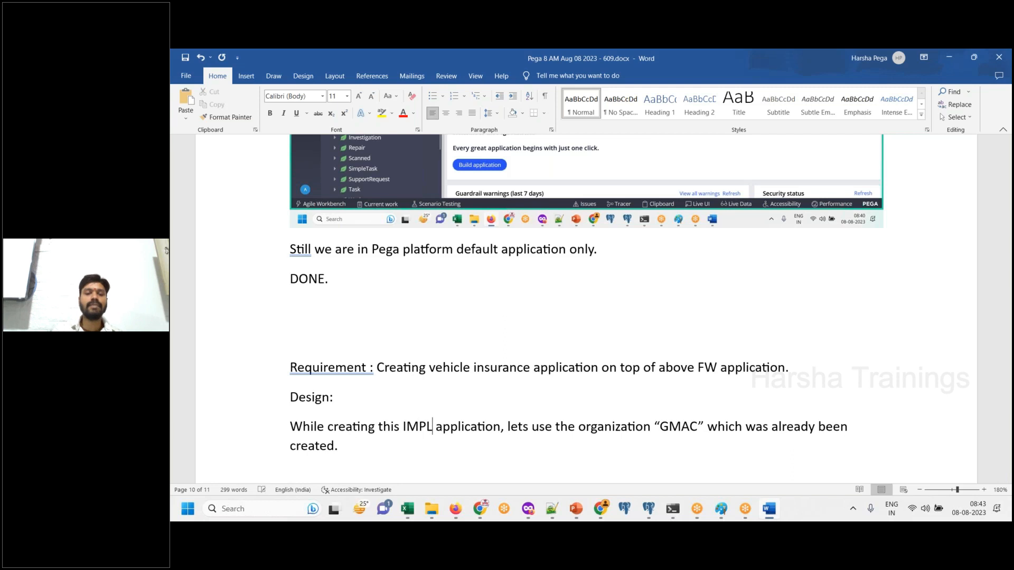
{"action": "left_click", "coordinate": [424, 452]}
{"action": "key", "text": "Return"}
{"action": "key", "text": "ctrl+s"}
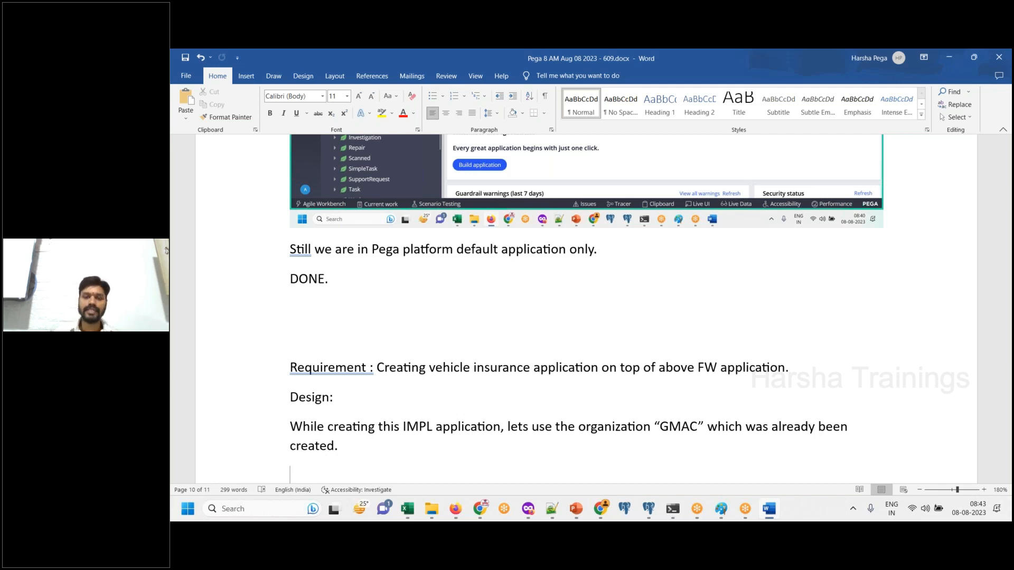
{"action": "type", "text": "Applicaiton"}
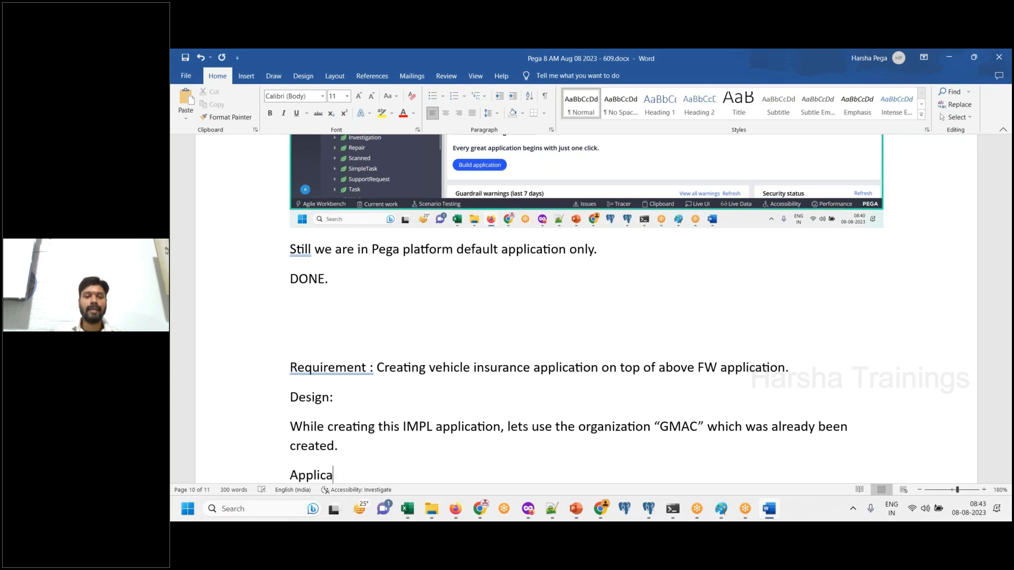
{"action": "key", "text": "BackSpace"}
{"action": "key", "text": "BackSpace"}
{"action": "key", "text": "BackSpace"}
{"action": "key", "text": "BackSpace"}
{"action": "key", "text": "BackSpace"}
{"action": "key", "text": "BackSpace"}
{"action": "key", "text": "BackSpace"}
{"action": "key", "text": "BackSpace"}
{"action": "key", "text": "BackSpace"}
{"action": "key", "text": "BackSpace"}
{"action": "key", "text": "BackSpace"}
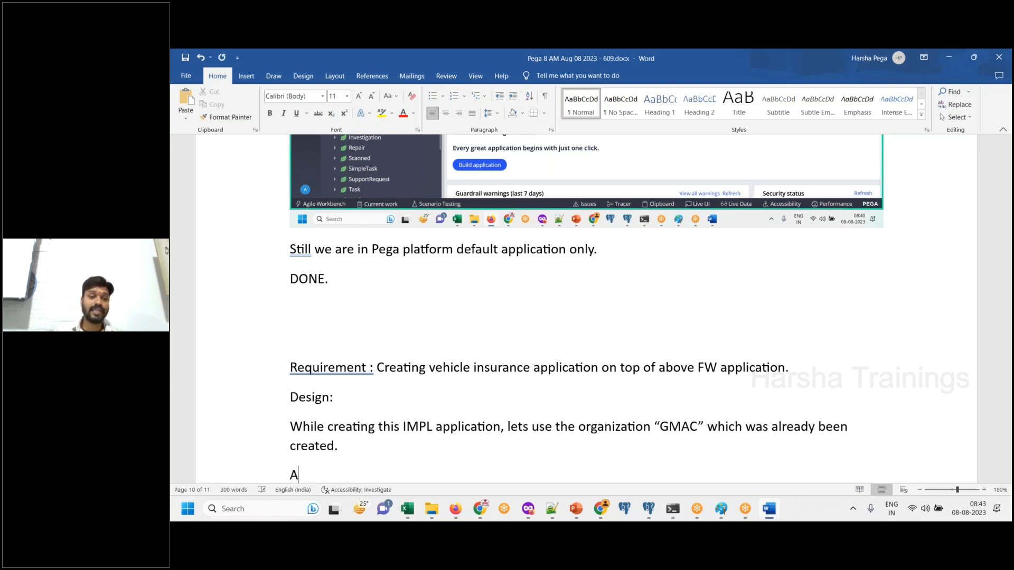
- Add the line "Login using Default credential" below the design sentence
{"action": "type", "text": "Login"}
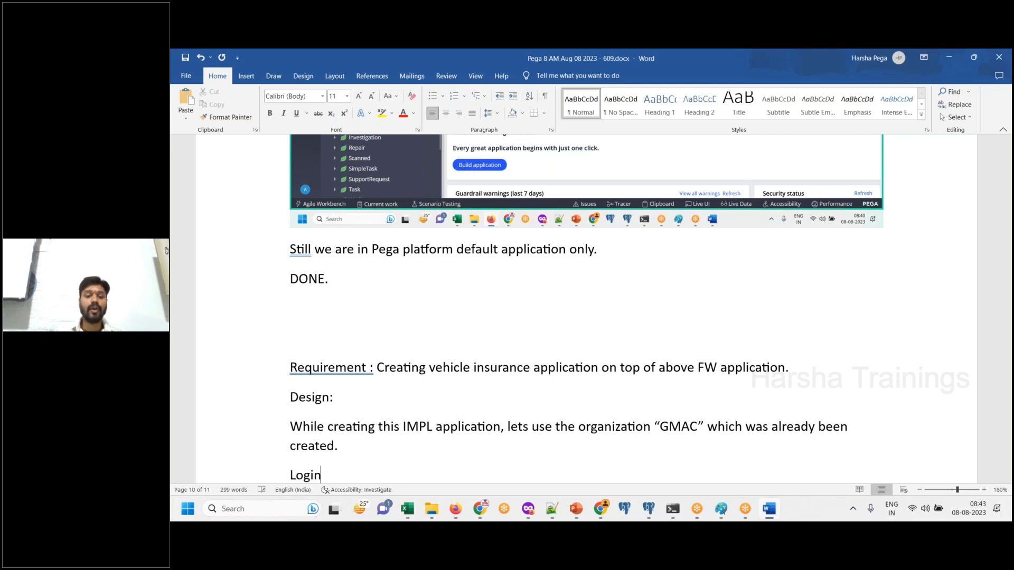
{"action": "type", "text": " using Defau"}
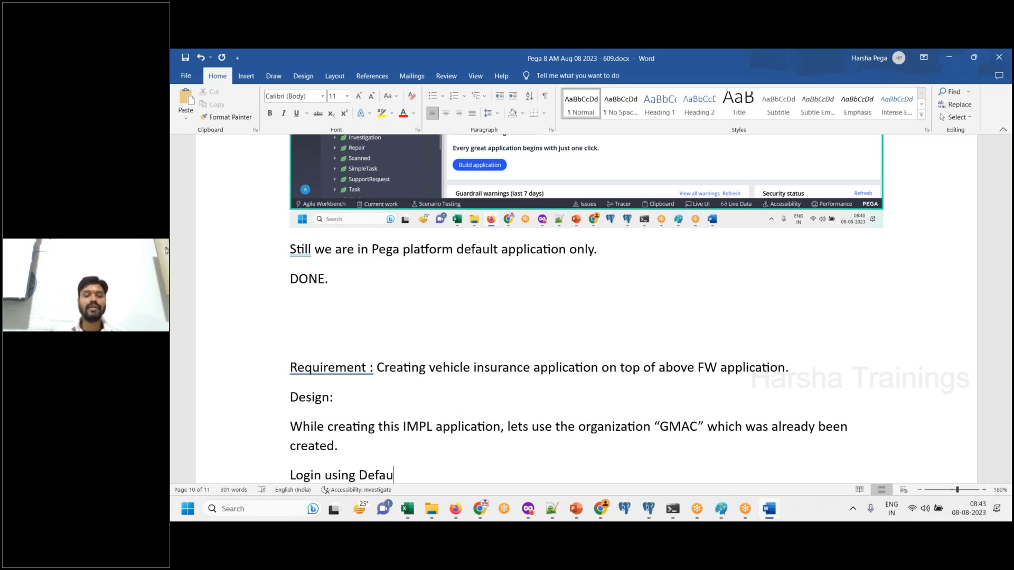
{"action": "type", "text": "lt credential"}
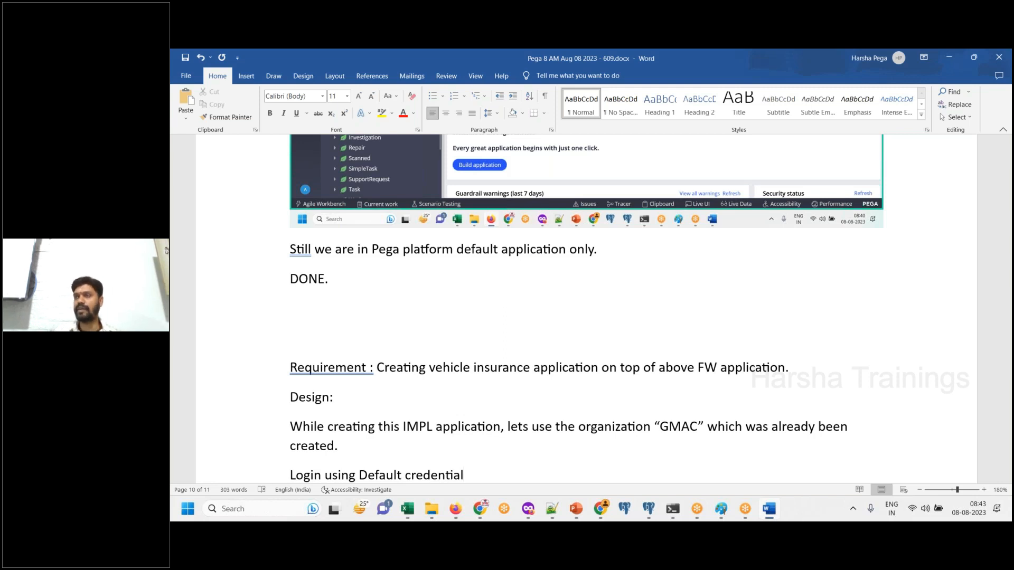
{"action": "scroll", "coordinate": [290, 423], "scroll_direction": "down", "scroll_amount": 2}
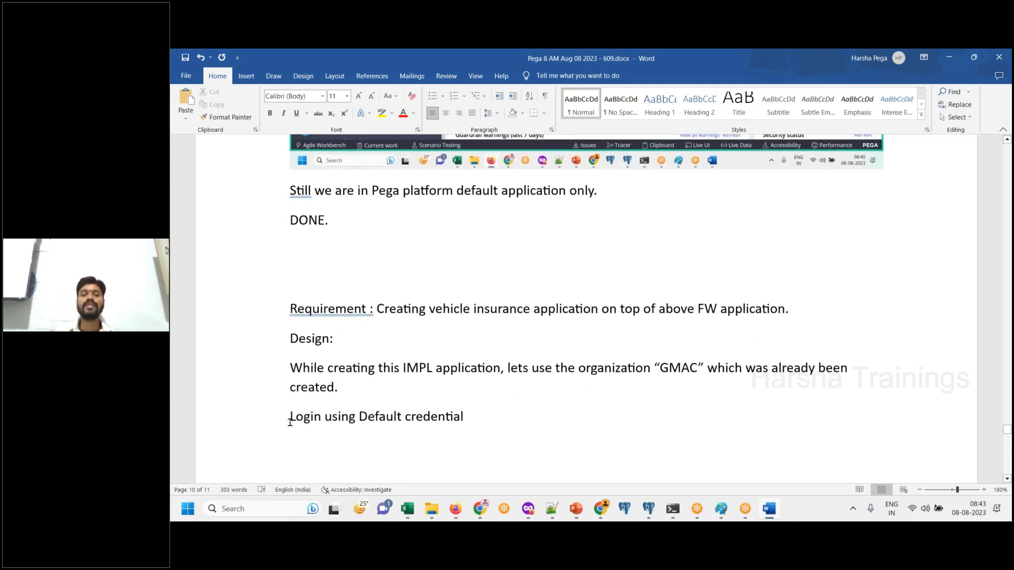
{"action": "left_click_drag", "start_coordinate": [290, 423], "coordinate": [498, 426]}
{"action": "key", "text": "Right"}
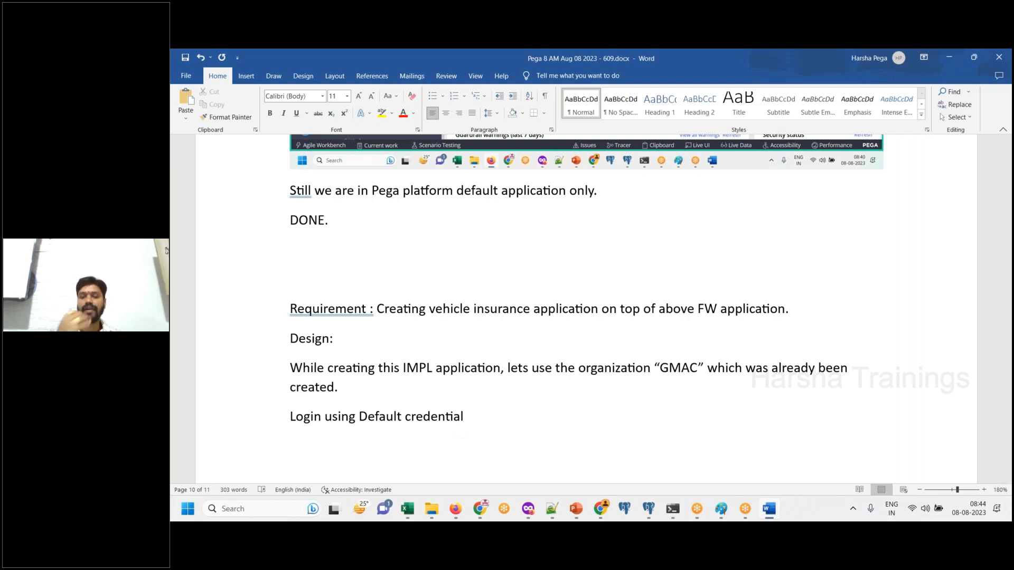
- Add the line "Application menu → New application" below the login line, with the spelling corrected
{"action": "type", "text": "Applciation m"}
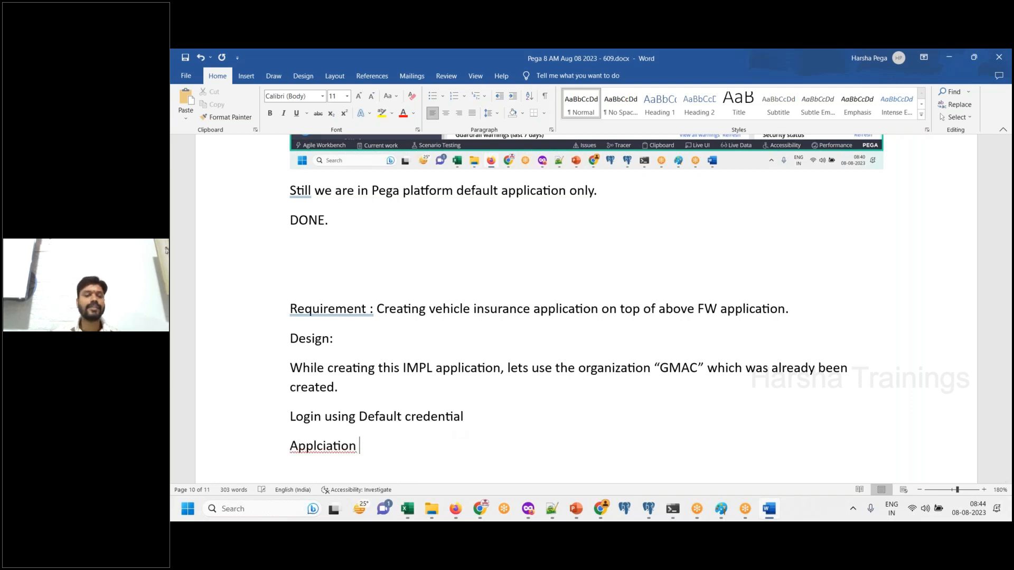
{"action": "key", "text": "BackSpace"}
{"action": "key", "text": "BackSpace"}
{"action": "key", "text": "BackSpace"}
{"action": "key", "text": "BackSpace"}
{"action": "key", "text": "BackSpace"}
{"action": "key", "text": "BackSpace"}
{"action": "key", "text": "BackSpace"}
{"action": "key", "text": "BackSpace"}
{"action": "type", "text": "cation m"}
{"action": "key", "text": "BackSpace"}
{"action": "key", "text": "BackSpace"}
{"action": "key", "text": "BackSpace"}
{"action": "key", "text": "BackSpace"}
{"action": "key", "text": "BackSpace"}
{"action": "key", "text": "BackSpace"}
{"action": "key", "text": "BackSpace"}
{"action": "key", "text": "BackSpace"}
{"action": "key", "text": "BackSpace"}
{"action": "key", "text": "BackSpace"}
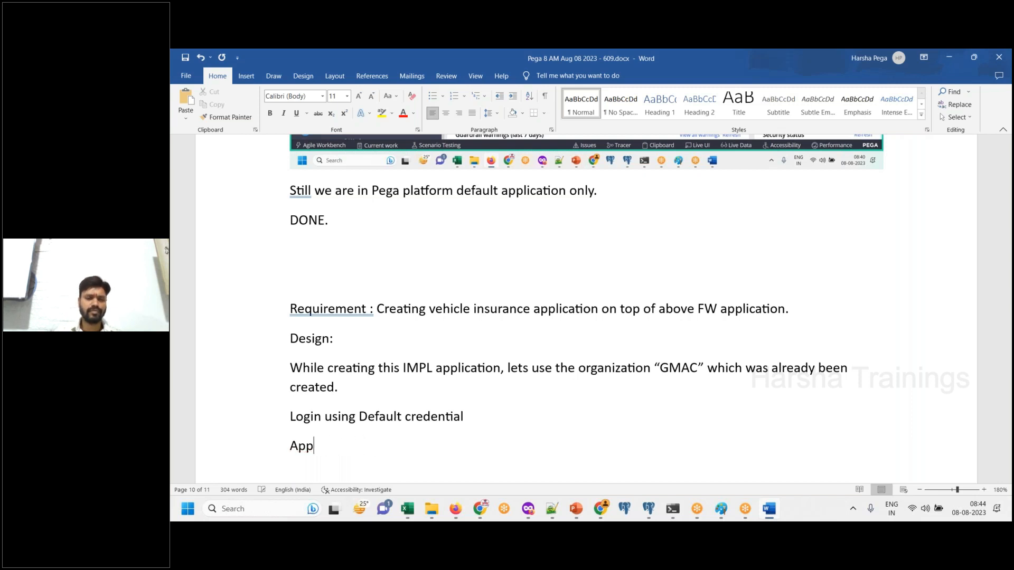
{"action": "type", "text": "lication manu"}
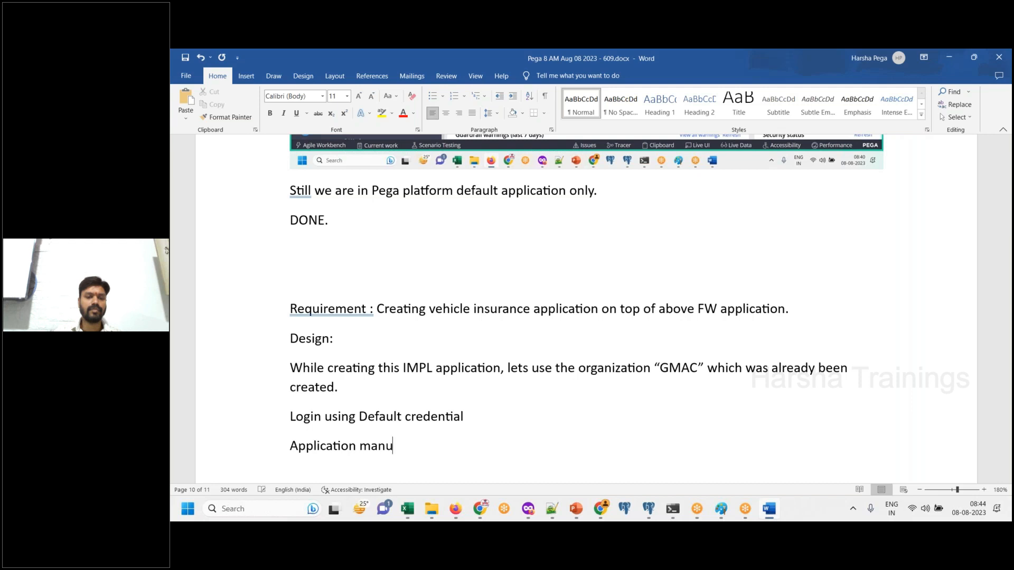
{"action": "type", "text": " --> New ap"}
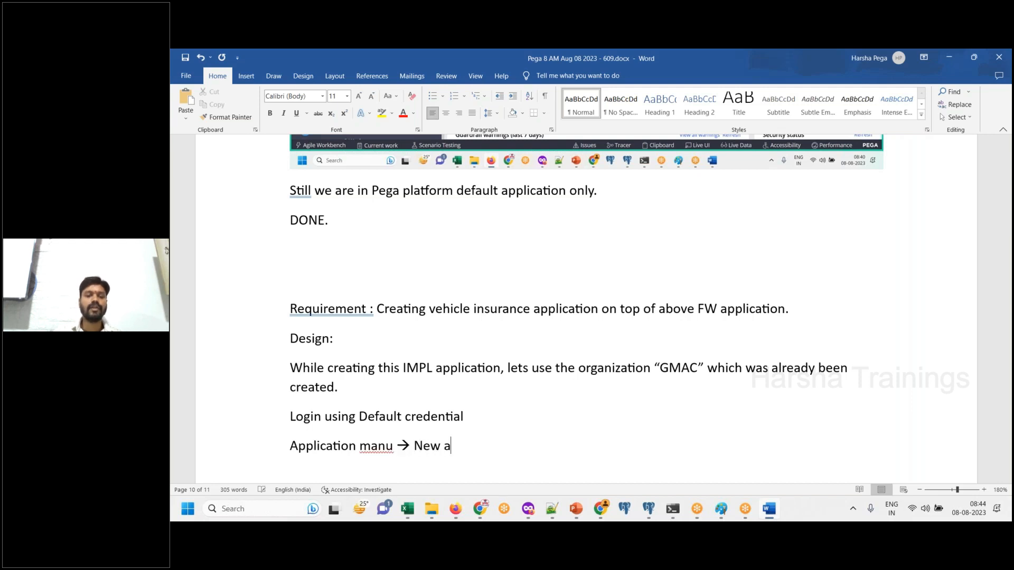
{"action": "type", "text": "lciation"}
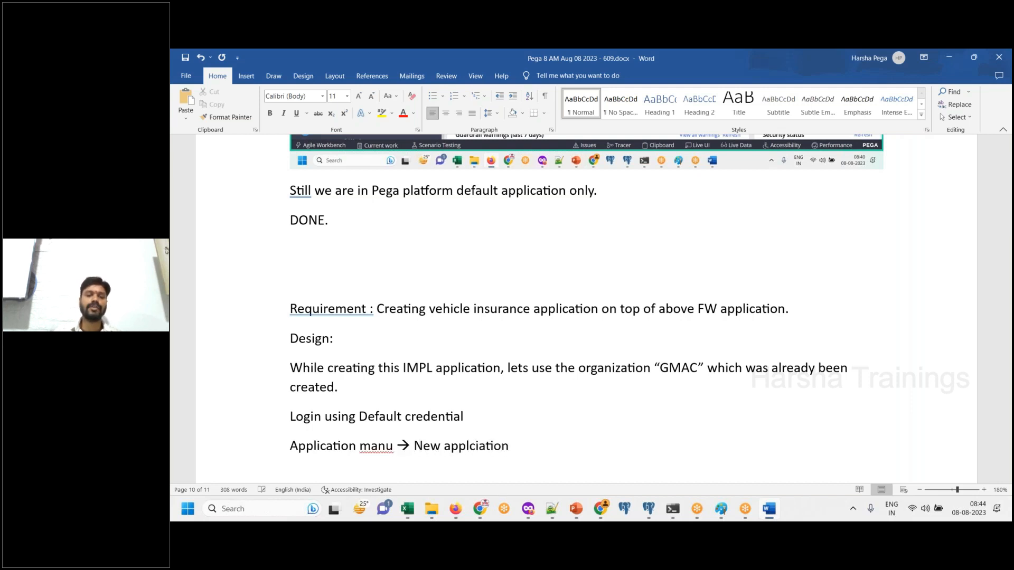
{"action": "key", "text": "BackSpace"}
{"action": "key", "text": "BackSpace"}
{"action": "key", "text": "BackSpace"}
{"action": "key", "text": "BackSpace"}
{"action": "key", "text": "BackSpace"}
{"action": "key", "text": "BackSpace"}
{"action": "key", "text": "BackSpace"}
{"action": "type", "text": "ication"}
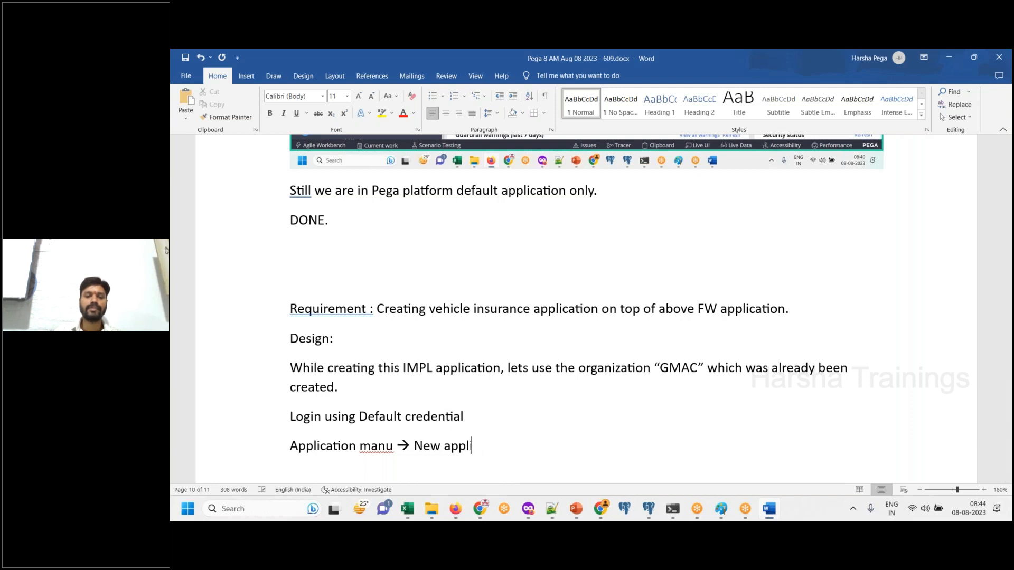
{"action": "left_click", "coordinate": [377, 449]}
{"action": "key", "text": "BackSpace"}
{"action": "type", "text": "e"}
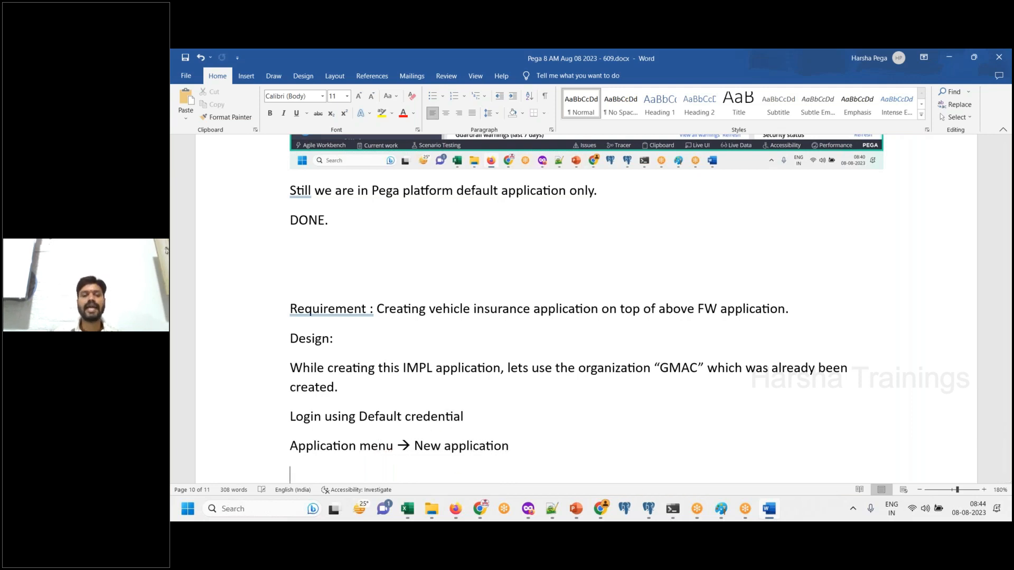
- Show the New Application option in Pega Dev Studio and paste a screenshot of it below the line in Word
{"action": "left_click", "coordinate": [455, 513]}
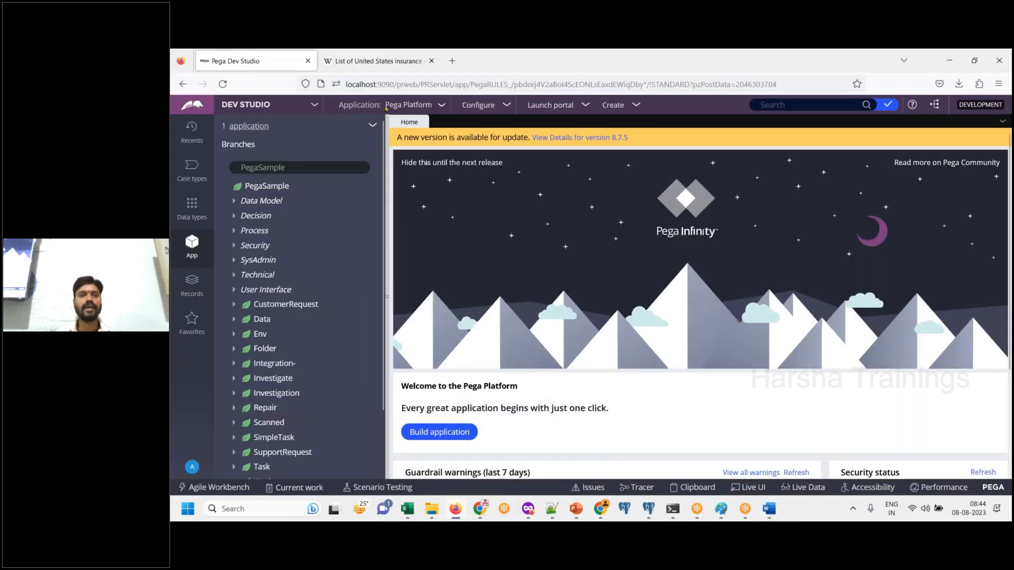
{"action": "left_click", "coordinate": [409, 104]}
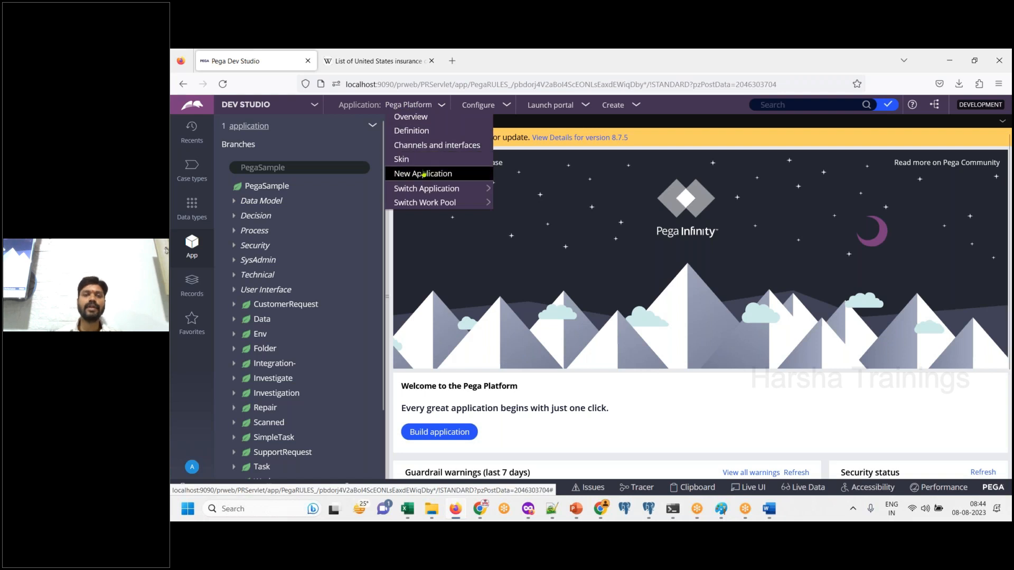
{"action": "left_click", "coordinate": [769, 510]}
{"action": "key", "text": "Return"}
{"action": "key", "text": "ctrl+v"}
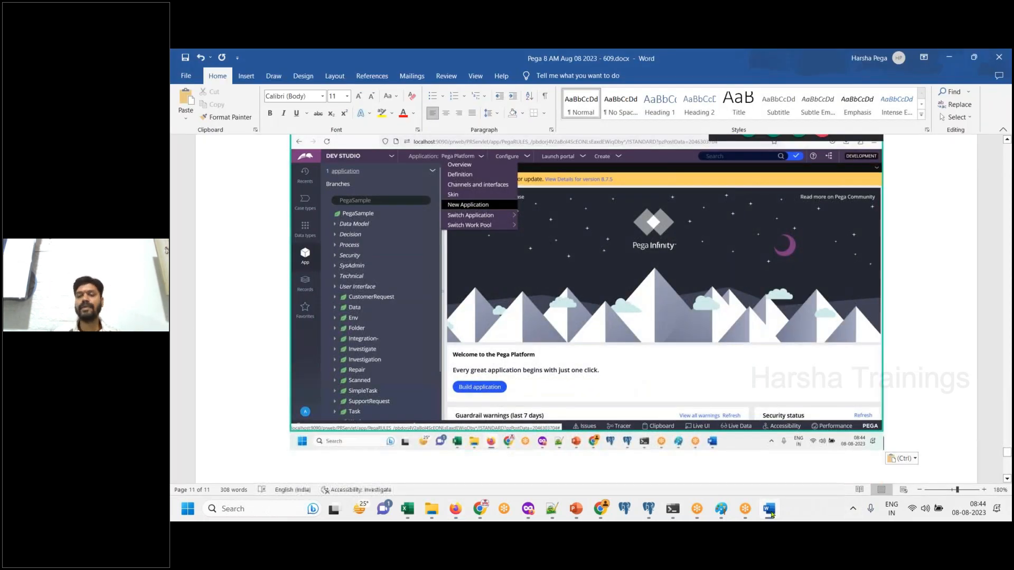
- Start a new application in Dev Studio, select GMAC Insurance Group as the type, and paste a screenshot of the selection into Word
{"action": "left_click", "coordinate": [770, 511]}
{"action": "left_click", "coordinate": [433, 173]}
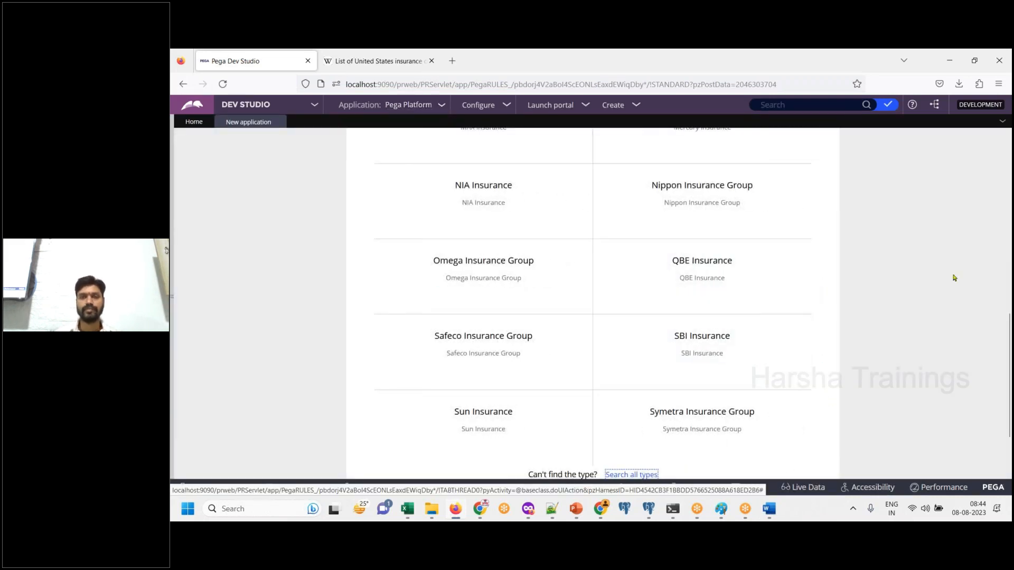
{"action": "left_click", "coordinate": [1008, 277]}
{"action": "scroll", "coordinate": [591, 303], "scroll_direction": "up", "scroll_amount": 3}
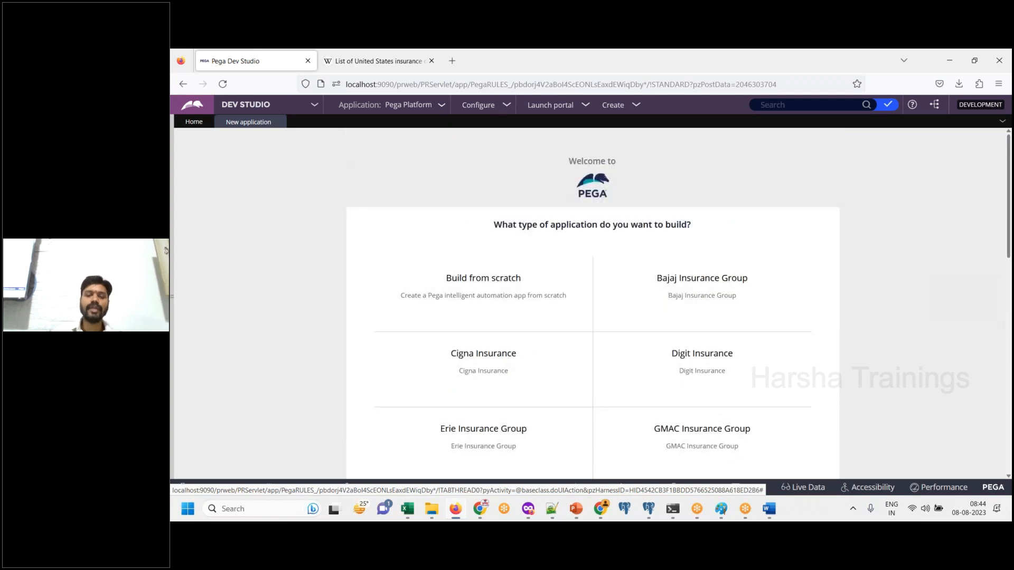
{"action": "left_click", "coordinate": [769, 509]}
{"action": "left_click", "coordinate": [769, 509]}
{"action": "mouse_move", "coordinate": [520, 286]}
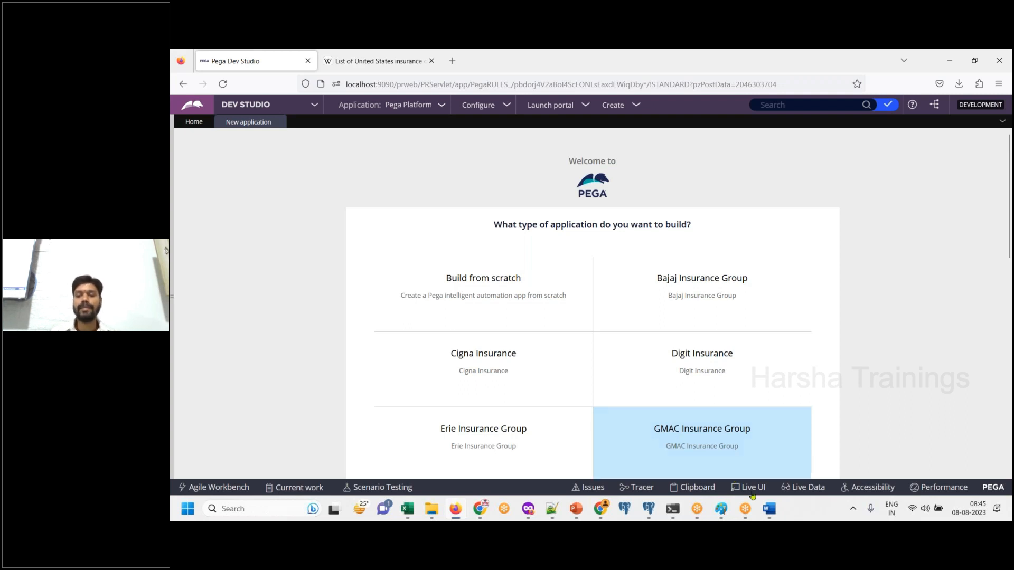
- Add the line "Click on GMAC, so that your application will be created on top of GMAC FW" below the screenshot in Word
{"action": "left_click", "coordinate": [768, 509]}
{"action": "type", "text": "Clcik on"}
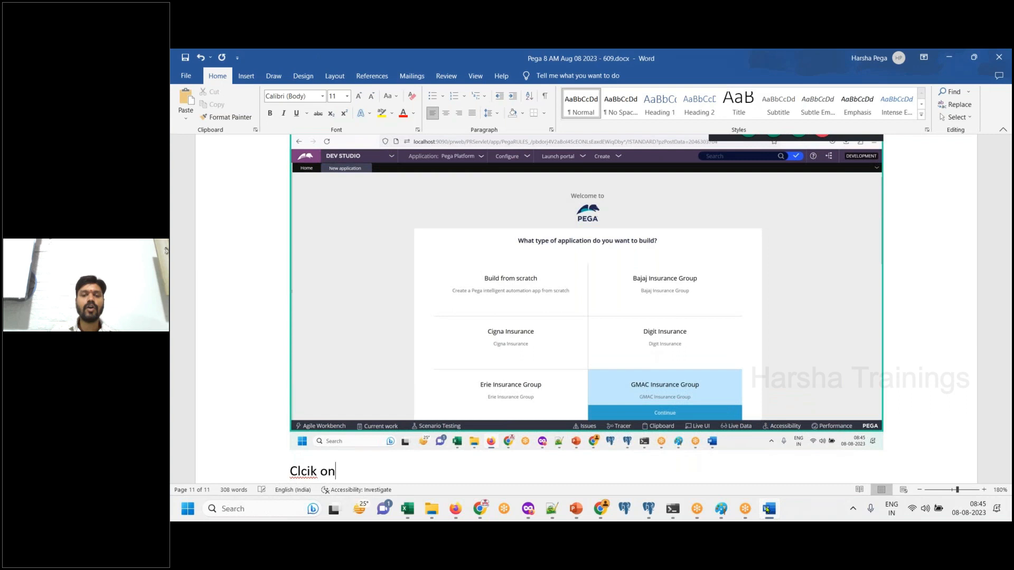
{"action": "key", "text": "BackSpace"}
{"action": "key", "text": "BackSpace"}
{"action": "key", "text": "BackSpace"}
{"action": "key", "text": "BackSpace"}
{"action": "key", "text": "BackSpace"}
{"action": "key", "text": "BackSpace"}
{"action": "key", "text": "BackSpace"}
{"action": "type", "text": "i"}
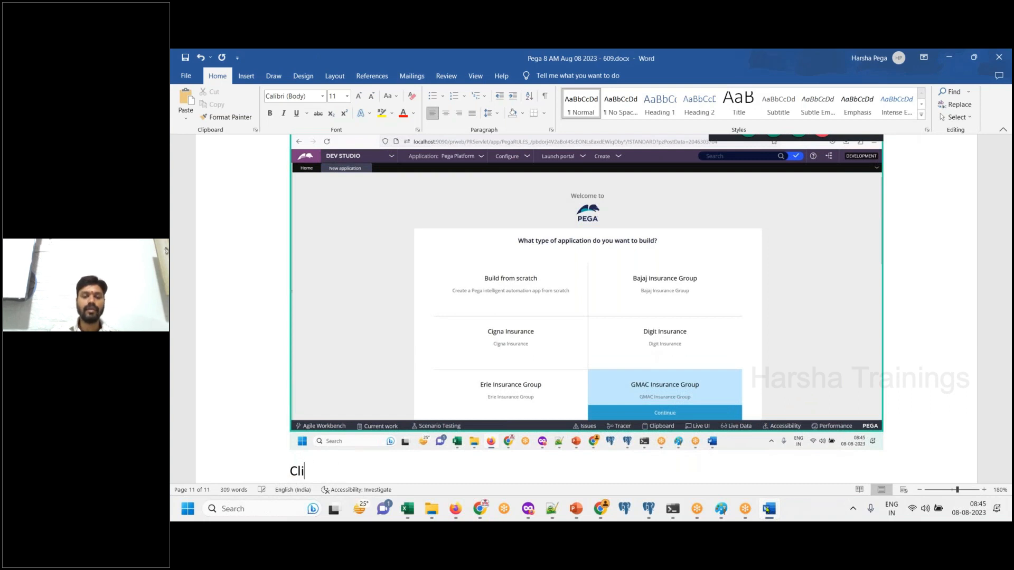
{"action": "type", "text": "ck on GMAC, so that you"}
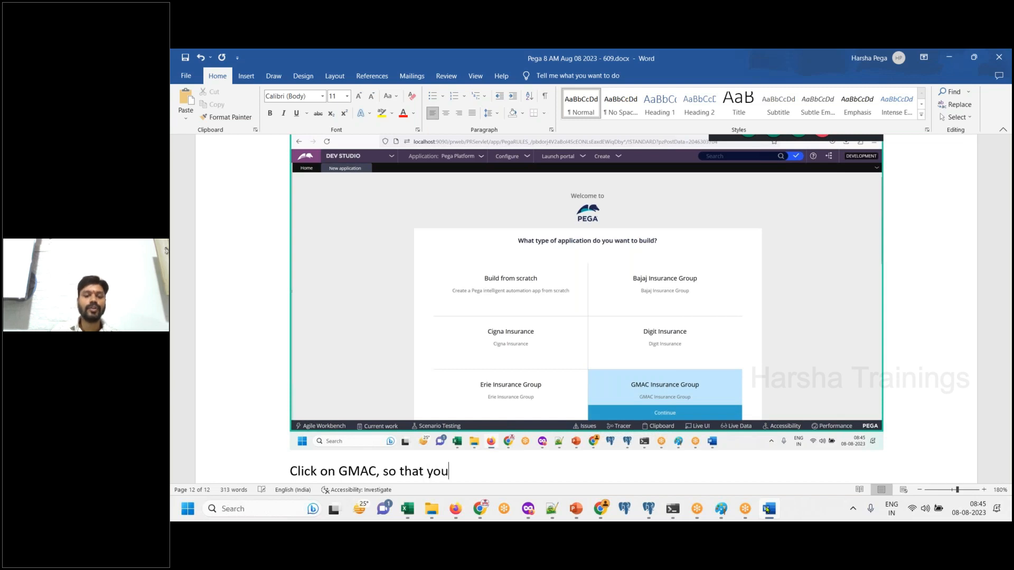
{"action": "type", "text": "r appluatin"}
{"action": "key", "text": "BackSpace"}
{"action": "key", "text": "BackSpace"}
{"action": "key", "text": "BackSpace"}
{"action": "key", "text": "BackSpace"}
{"action": "key", "text": "BackSpace"}
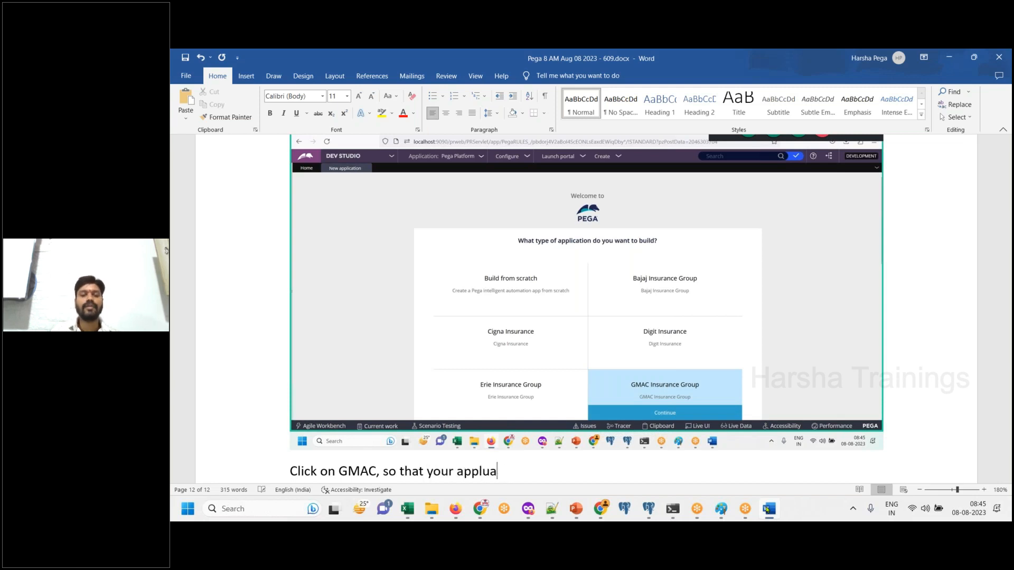
{"action": "type", "text": "ication will be created on top of GMAC FW"}
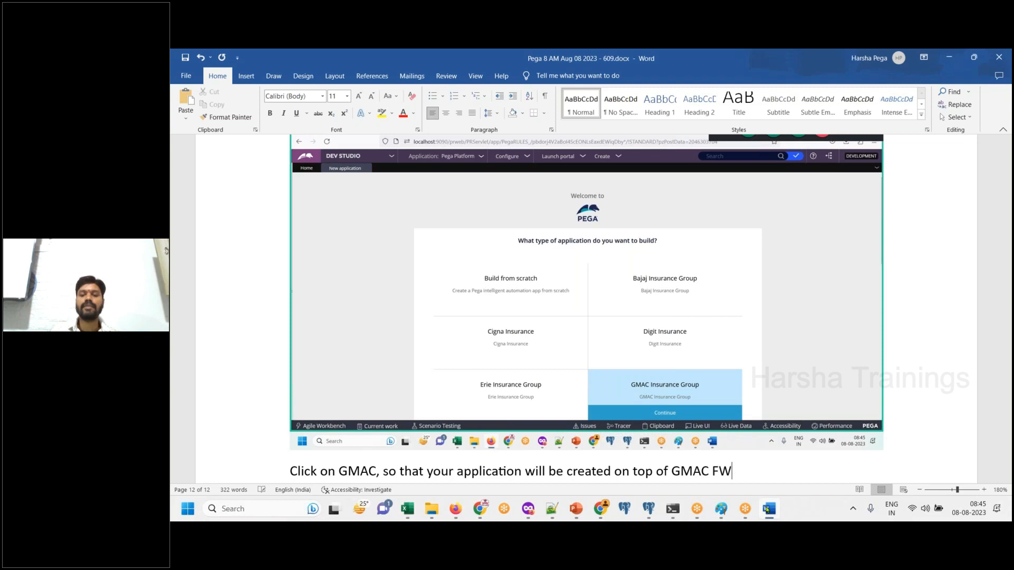
{"action": "key", "text": "Return"}
- Continue with the GMAC Insurance Group type in Dev Studio and paste a screenshot of its build page into Word
{"action": "key", "text": "alt+Tab"}
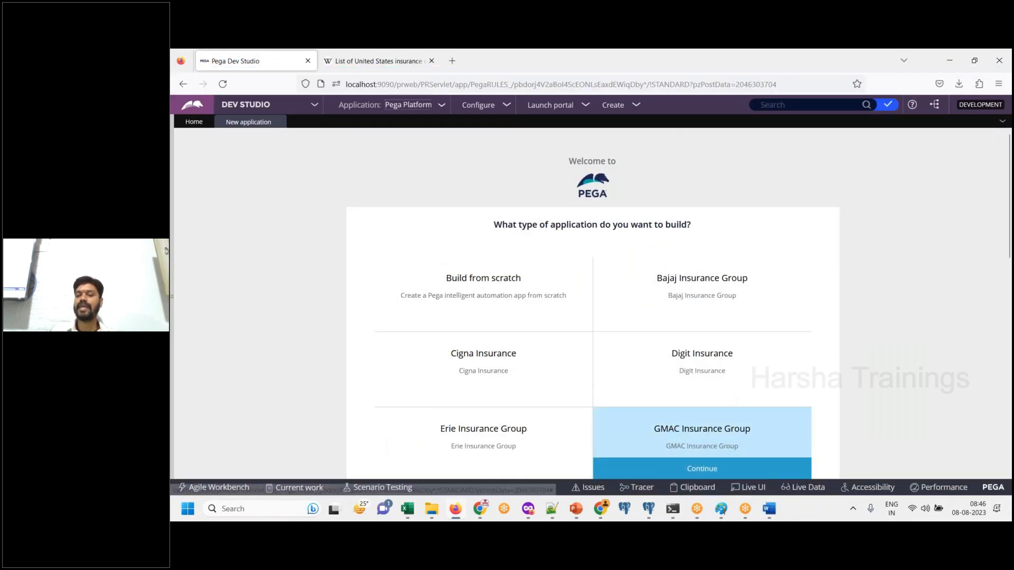
{"action": "left_click", "coordinate": [702, 468]}
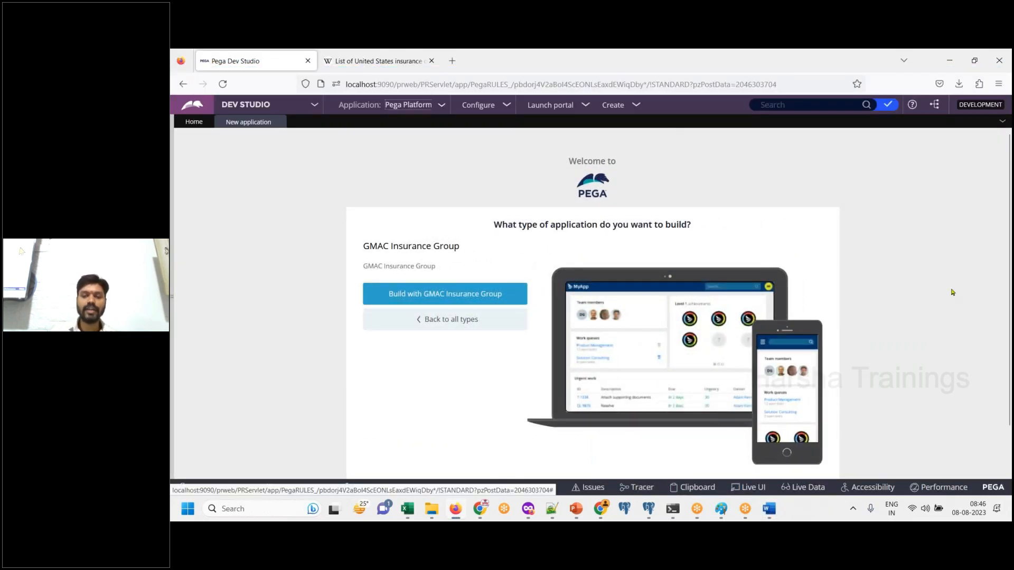
{"action": "left_click", "coordinate": [769, 508]}
{"action": "key", "text": "ctrl+v"}
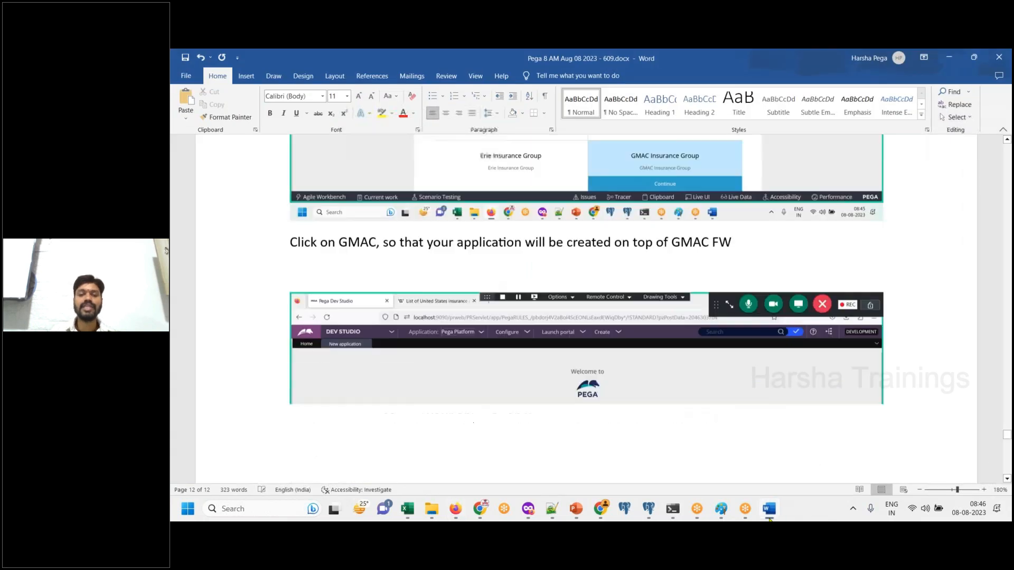
- Add the line "Click on blue button" below the GMAC Insurance Group build page screenshot in Word
{"action": "key", "text": "alt+Tab"}
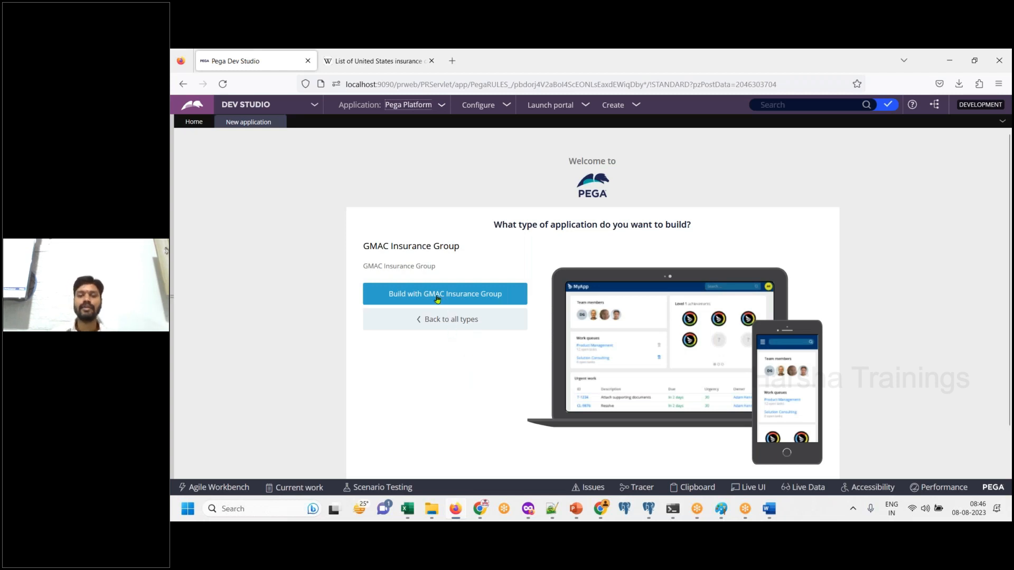
{"action": "left_click", "coordinate": [769, 509]}
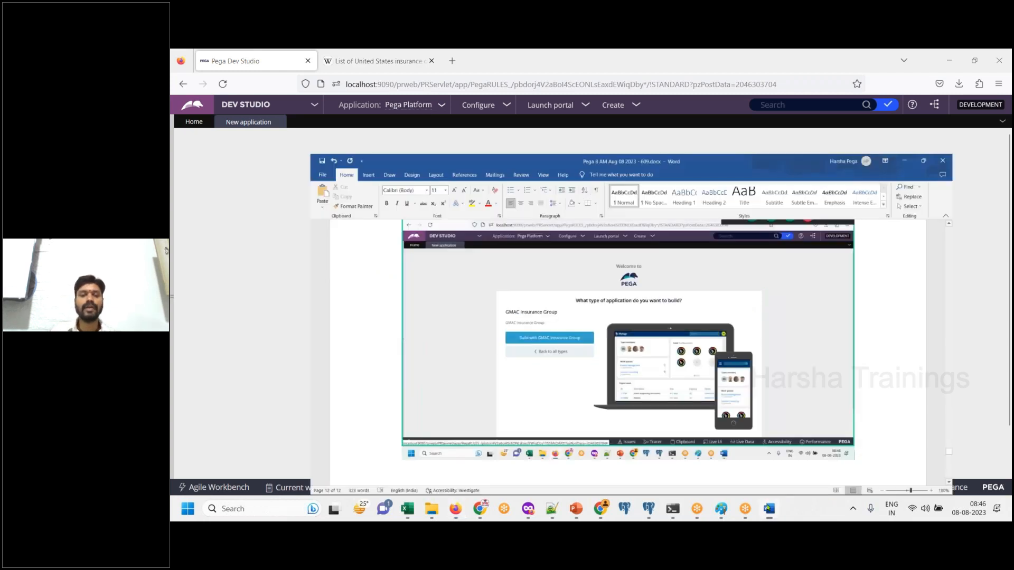
{"action": "key", "text": "Return"}
{"action": "type", "text": "Cli"}
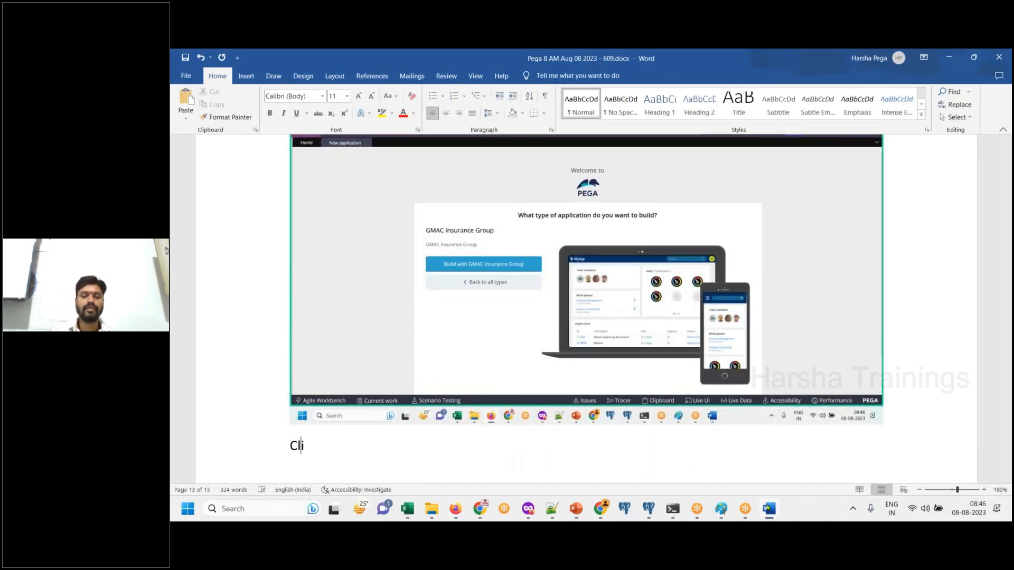
{"action": "type", "text": "ck on n"}
{"action": "type", "text": "blue"}
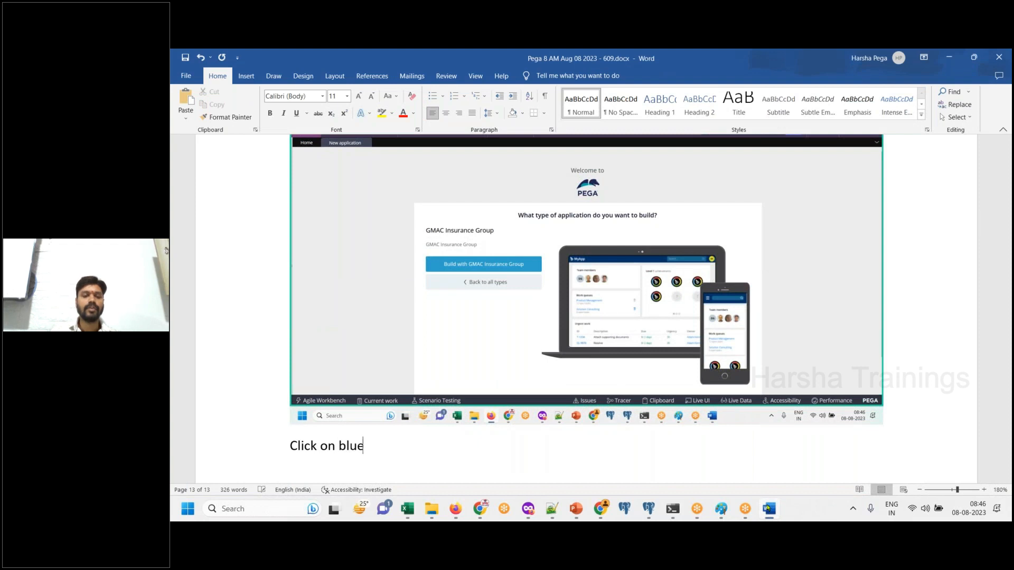
{"action": "key", "text": "Return"}
{"action": "type", "text": "button"}
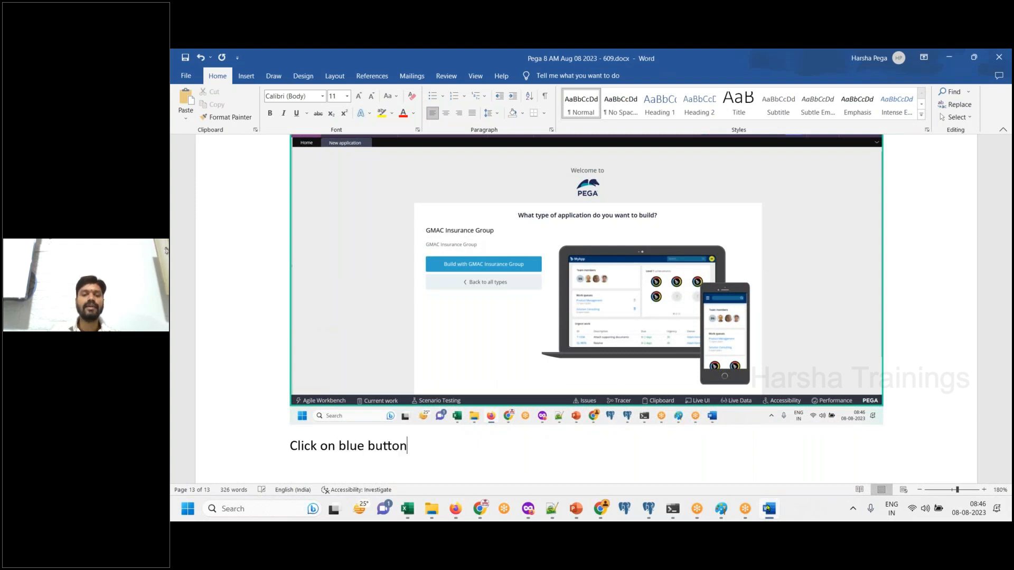
{"action": "key", "text": "Return"}
- Build with GMAC Insurance Group in Dev Studio and paste a screenshot of the case types page into Word
{"action": "key", "text": "alt+Tab"}
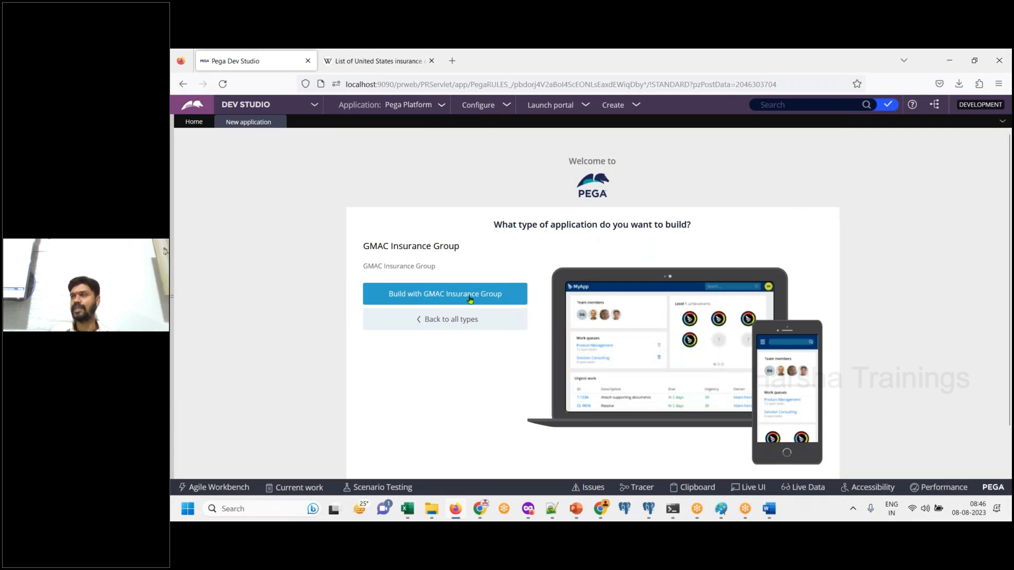
{"action": "left_click", "coordinate": [470, 300]}
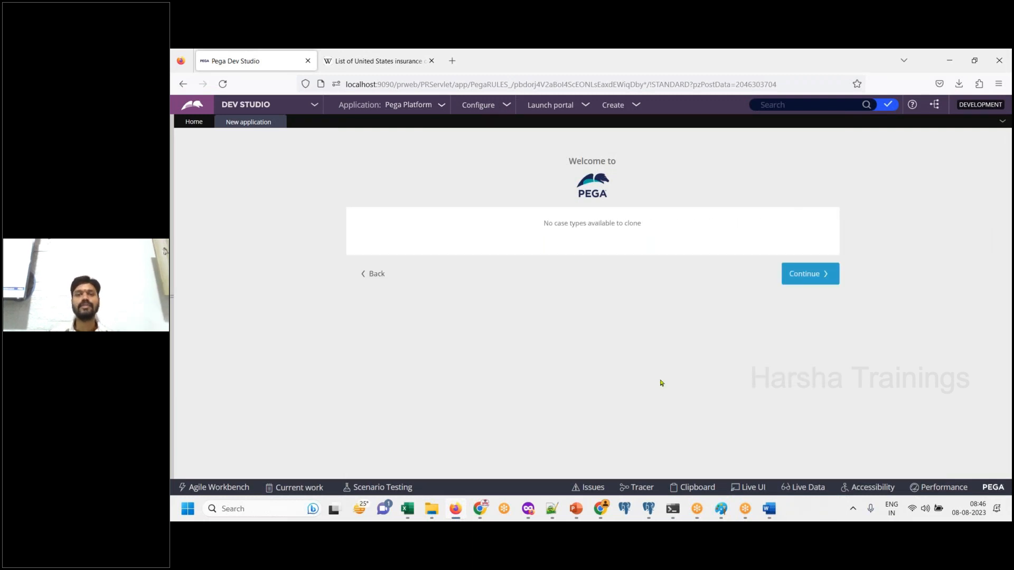
{"action": "left_click", "coordinate": [768, 516]}
{"action": "key", "text": "ctrl+v"}
{"action": "left_click", "coordinate": [768, 516]}
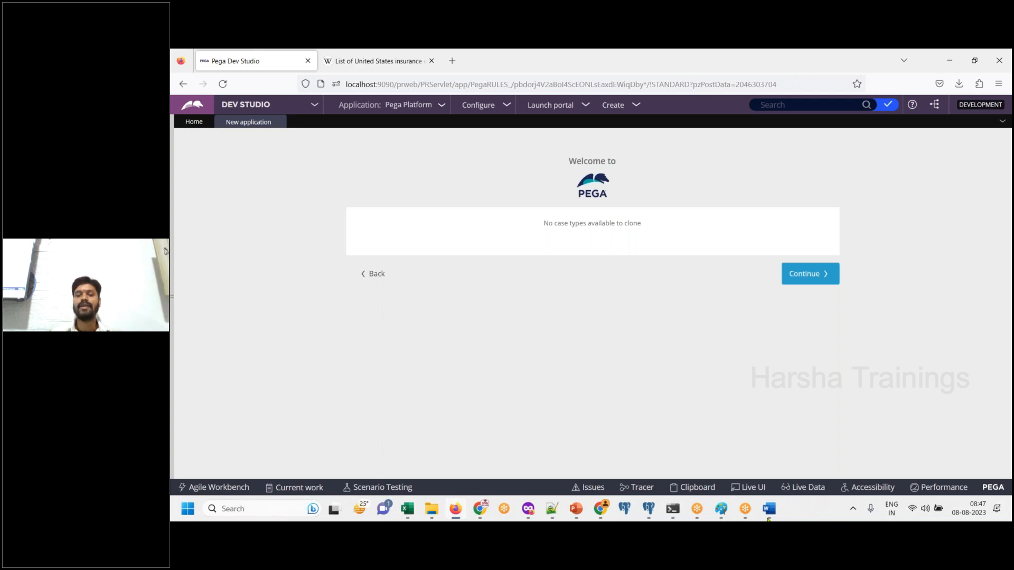
- Add the line "Continue" below the case types screenshot in Word
{"action": "left_click", "coordinate": [768, 519]}
{"action": "type", "text": "Continue"}
{"action": "key", "text": "Return"}
- Continue to the data types page in Dev Studio and paste its screenshot into Word with the line "Continue" below it
{"action": "key", "text": "alt+Tab"}
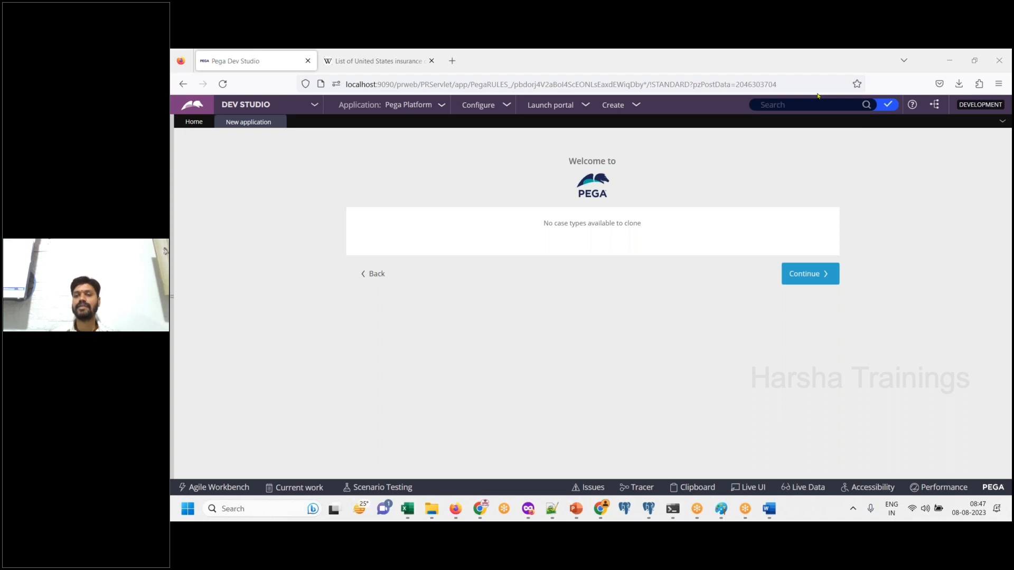
{"action": "left_click", "coordinate": [802, 275]}
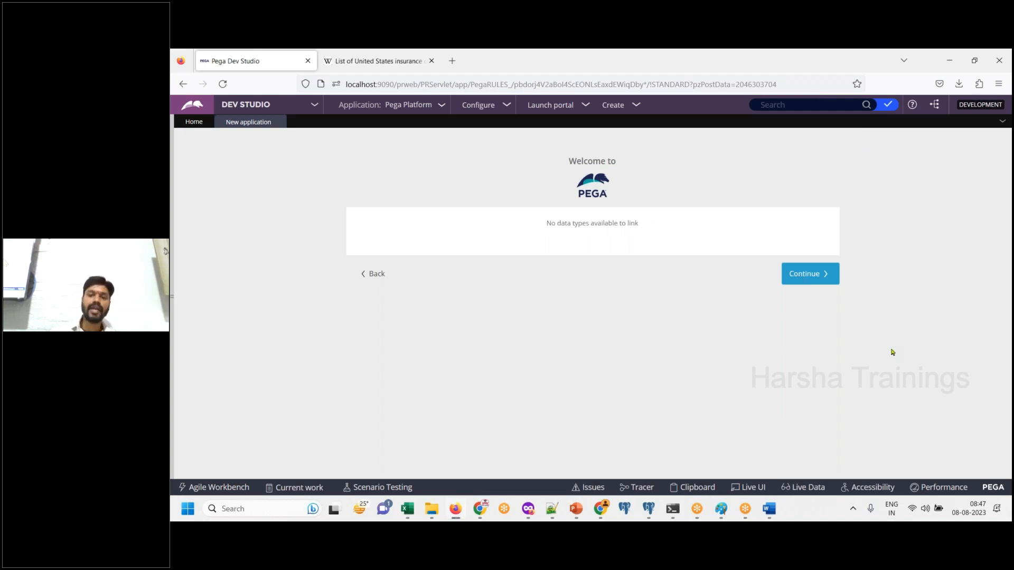
{"action": "left_click", "coordinate": [777, 511]}
{"action": "key", "text": "ctrl+v"}
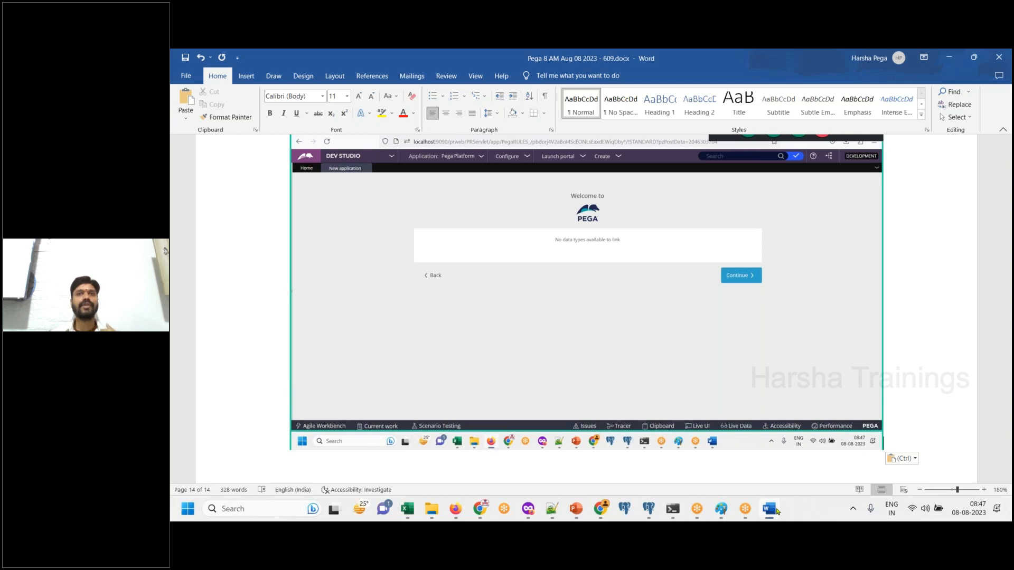
{"action": "type", "text": "Continue"}
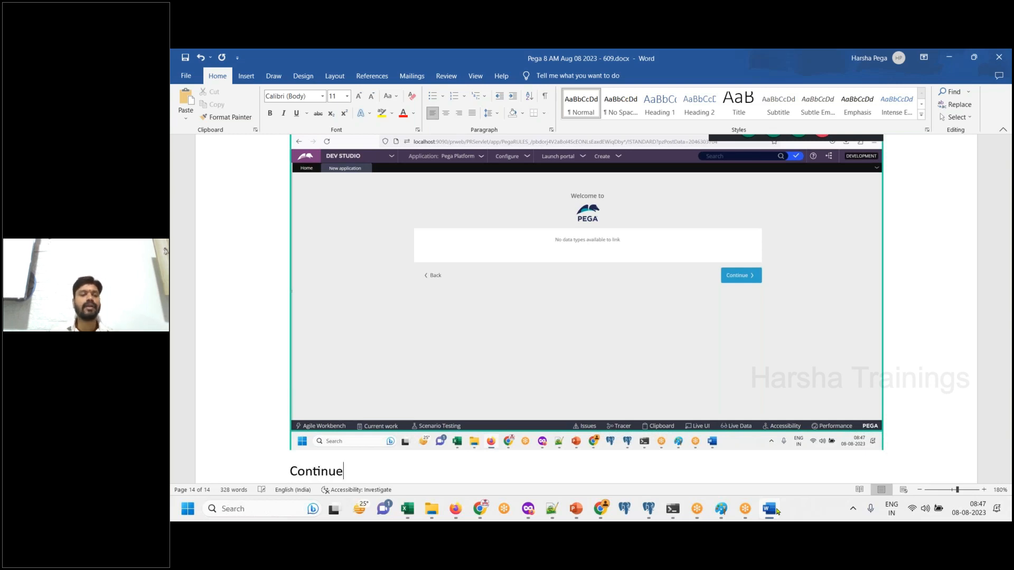
{"action": "key", "text": "Return"}
- Continue to the application naming page in Dev Studio and paste a screenshot of the empty name form into Word
{"action": "key", "text": "alt+Tab"}
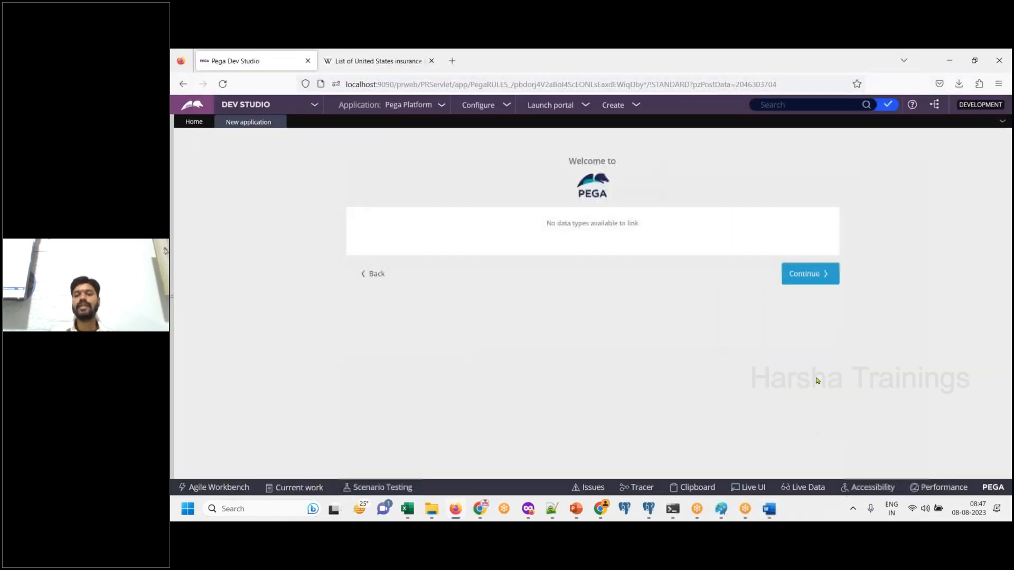
{"action": "left_click", "coordinate": [824, 277]}
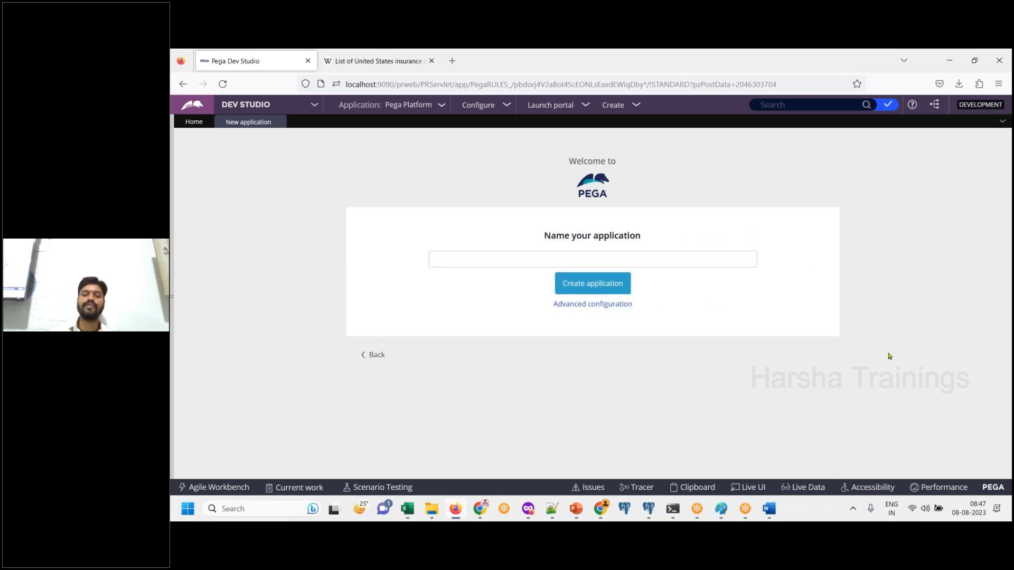
{"action": "left_click", "coordinate": [769, 516]}
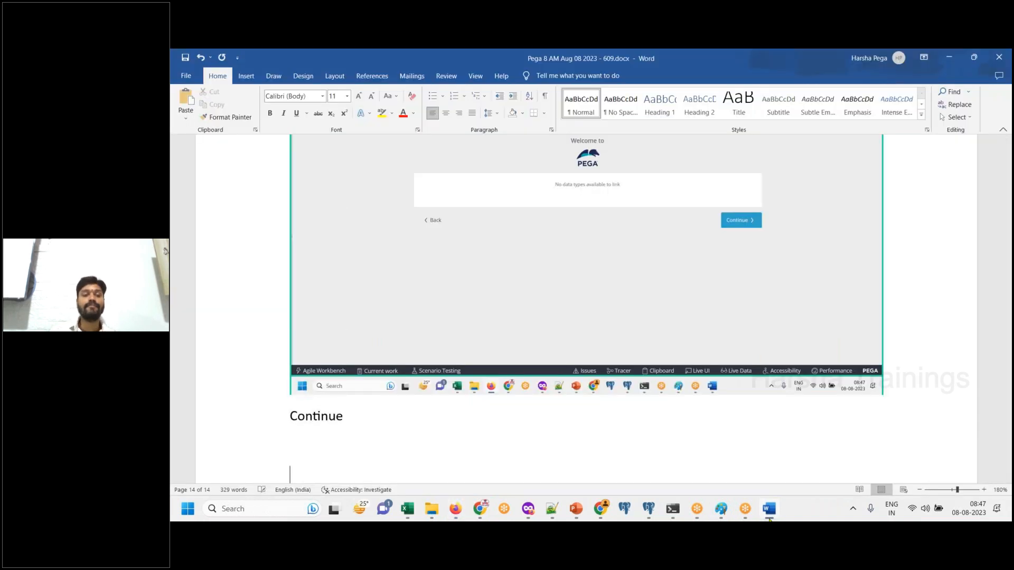
{"action": "key", "text": "ctrl+v"}
{"action": "left_click", "coordinate": [769, 516]}
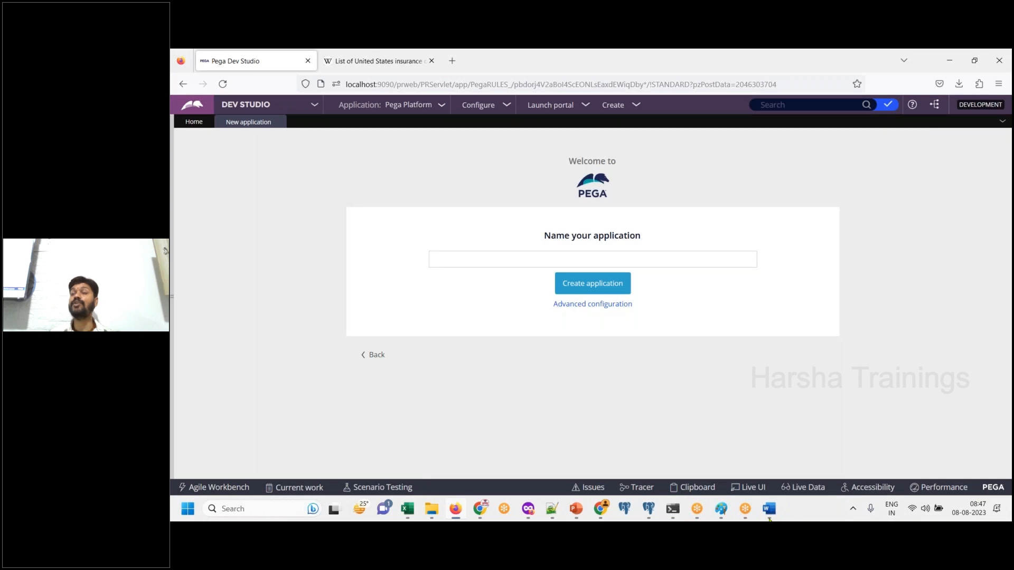
- Name the new application "GMAC Vehcile Insurance" in Dev Studio
{"action": "left_click", "coordinate": [547, 261]}
{"action": "type", "text": "GMAC"}
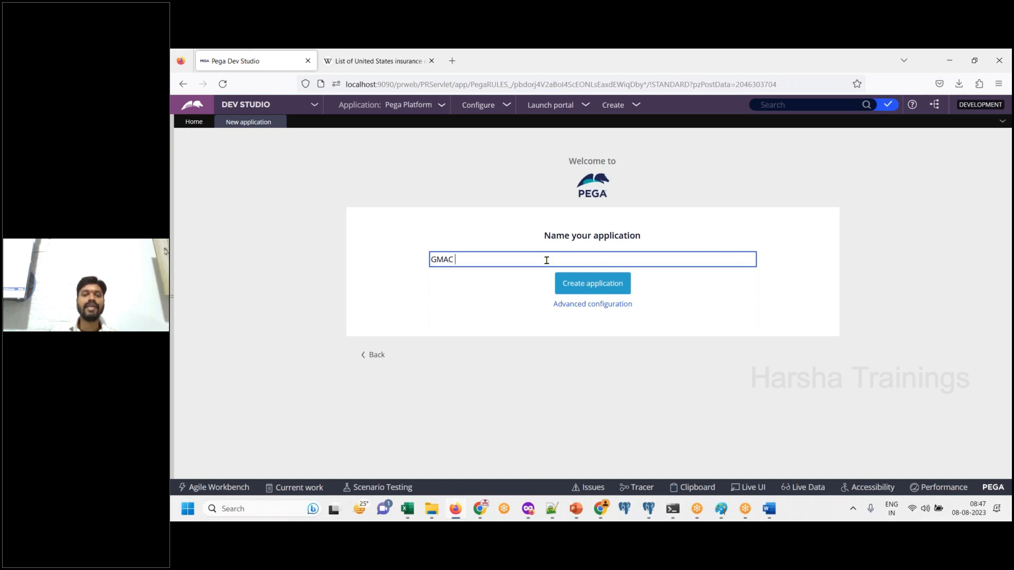
{"action": "type", "text": " Ve"}
{"action": "key", "text": "BackSpace"}
{"action": "key", "text": "BackSpace"}
{"action": "type", "text": "Ve"}
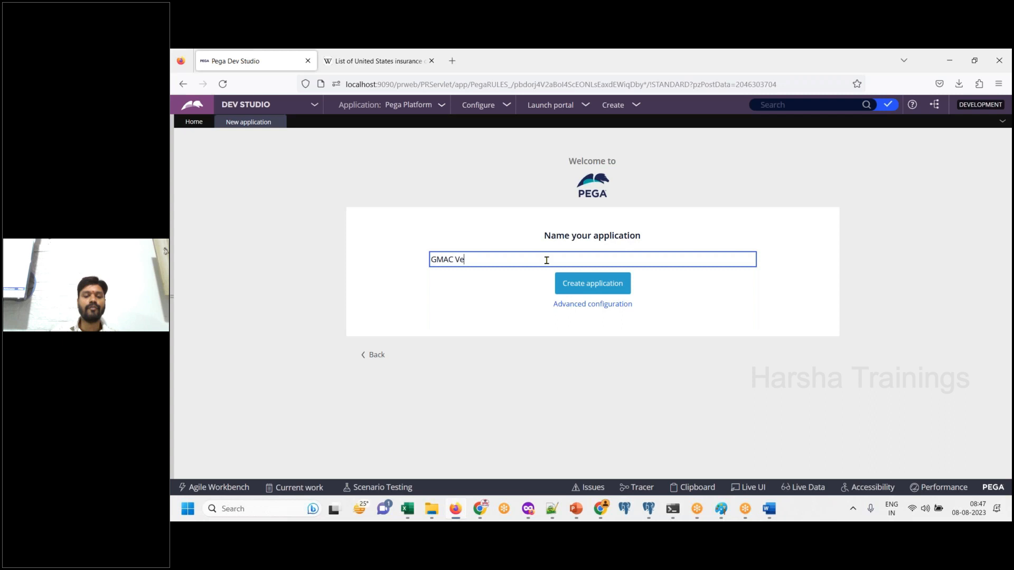
{"action": "type", "text": "hcile Insurance"}
- Highlight the entered application name and paste a screenshot of the naming page into Word
{"action": "key", "text": "ctrl+a"}
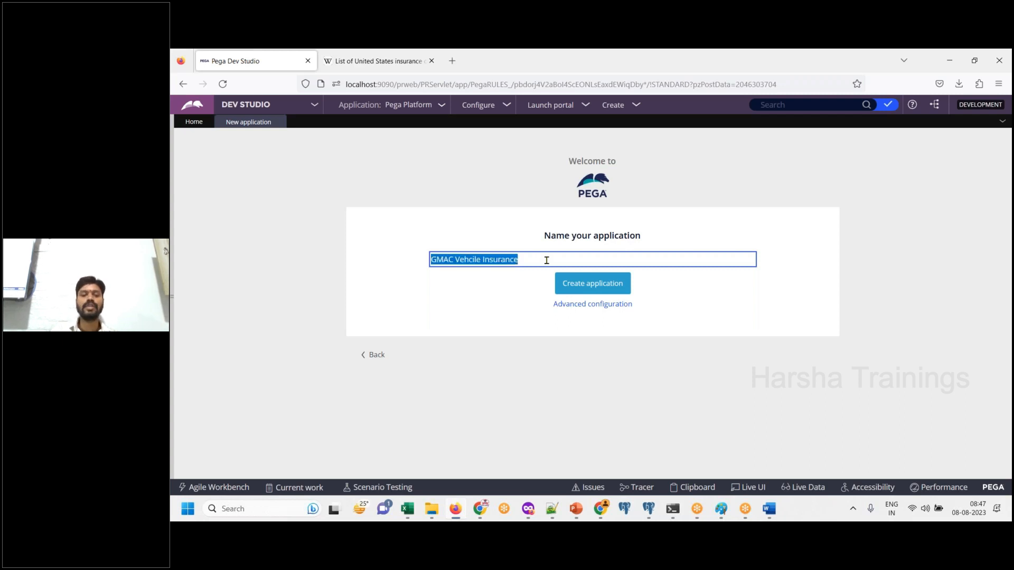
{"action": "left_click", "coordinate": [764, 518]}
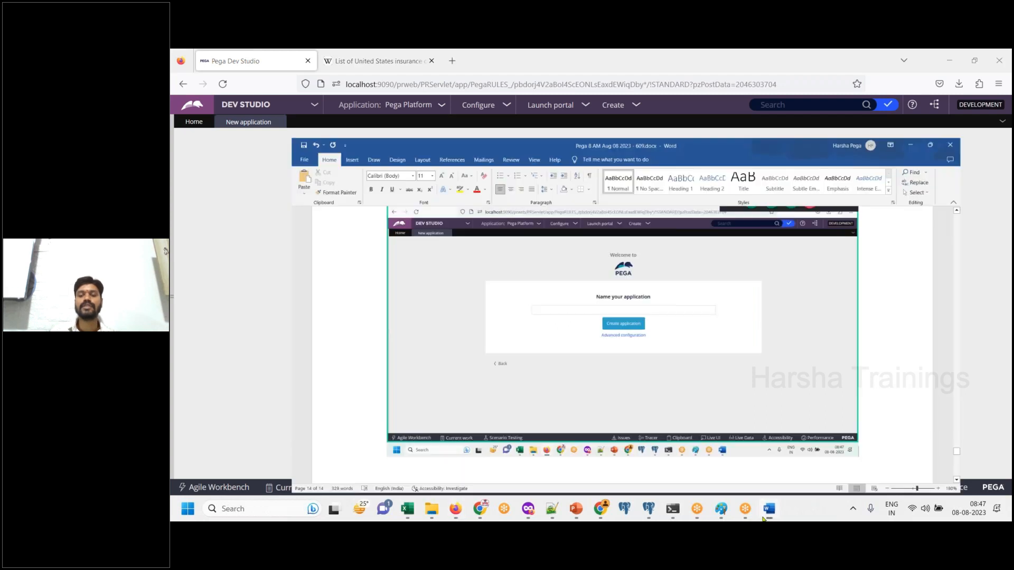
{"action": "left_click", "coordinate": [763, 518]}
{"action": "left_click", "coordinate": [764, 518]}
- Add the line "Click on advanced configuration" below the application name screenshot in Word
{"action": "key", "text": "Return"}
{"action": "type", "text": "Clcik on"}
{"action": "key", "text": "BackSpace"}
{"action": "key", "text": "BackSpace"}
{"action": "key", "text": "BackSpace"}
{"action": "key", "text": "BackSpace"}
{"action": "key", "text": "BackSpace"}
{"action": "key", "text": "BackSpace"}
{"action": "key", "text": "BackSpace"}
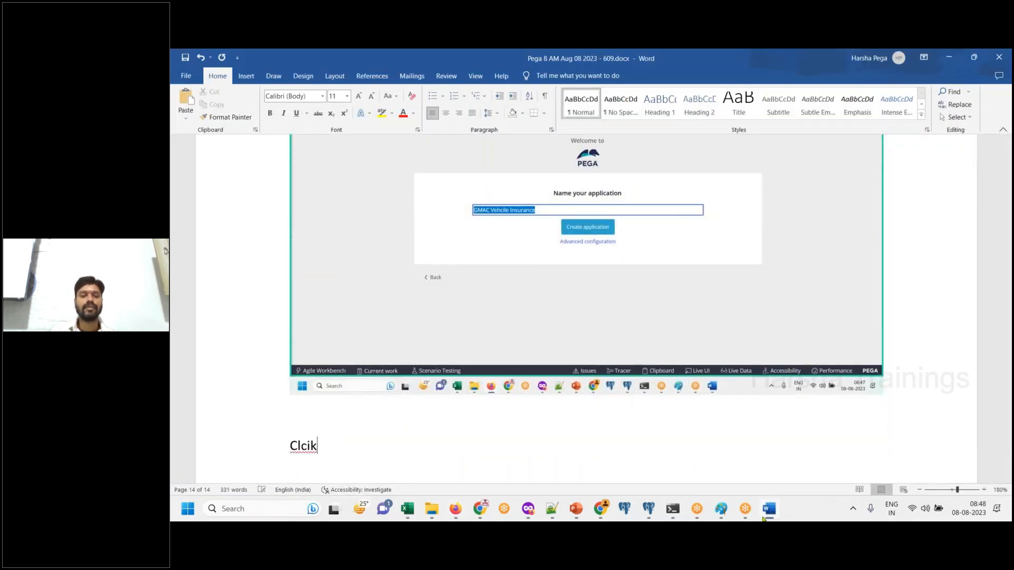
{"action": "type", "text": "icl"}
{"action": "key", "text": "BackSpace"}
{"action": "type", "text": "k on advanc"}
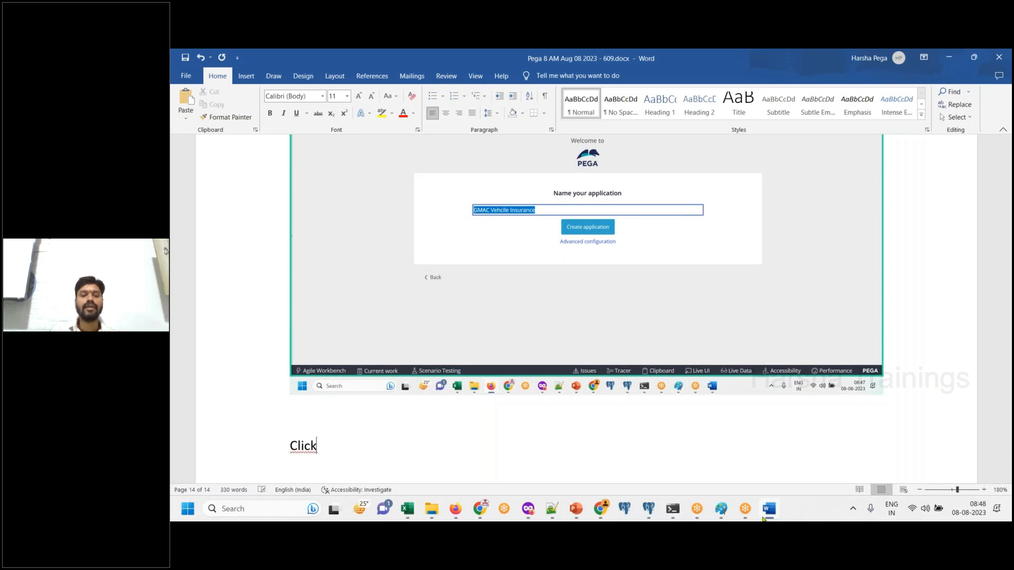
{"action": "type", "text": "ed"}
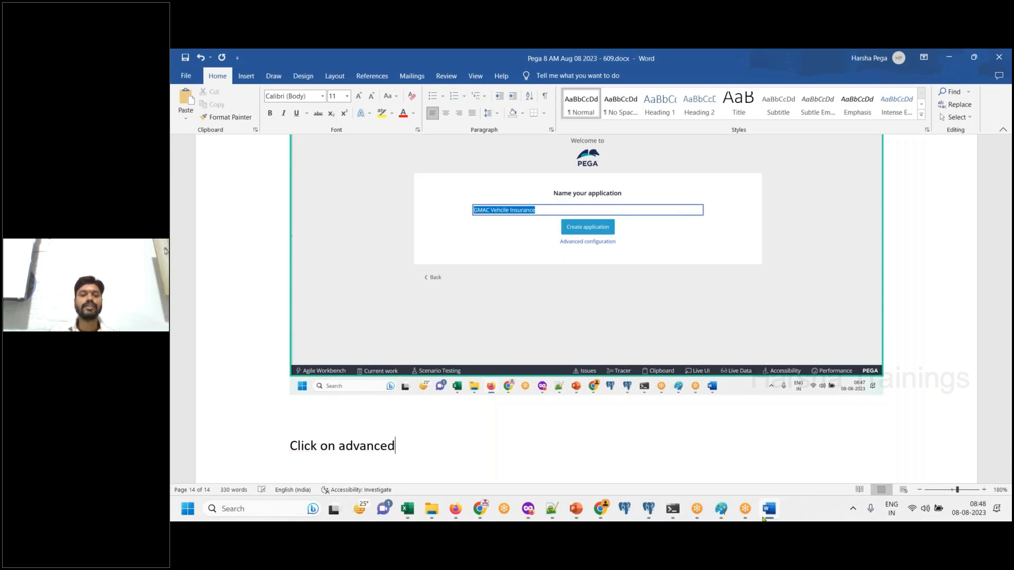
{"action": "type", "text": " configuration"}
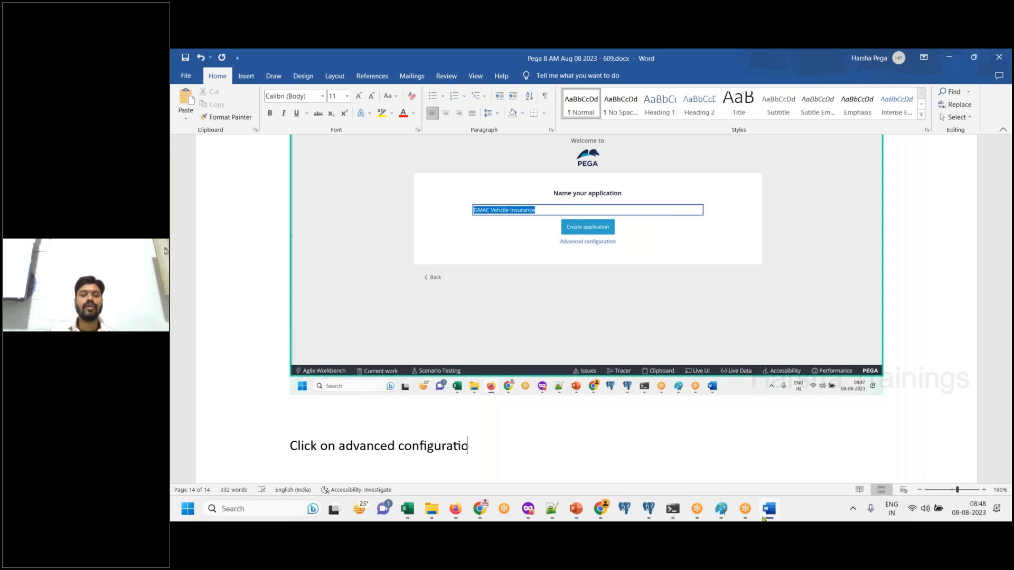
- Open the application's advanced configuration in Dev Studio and paste a screenshot of it into Word
{"action": "key", "text": "alt+Tab"}
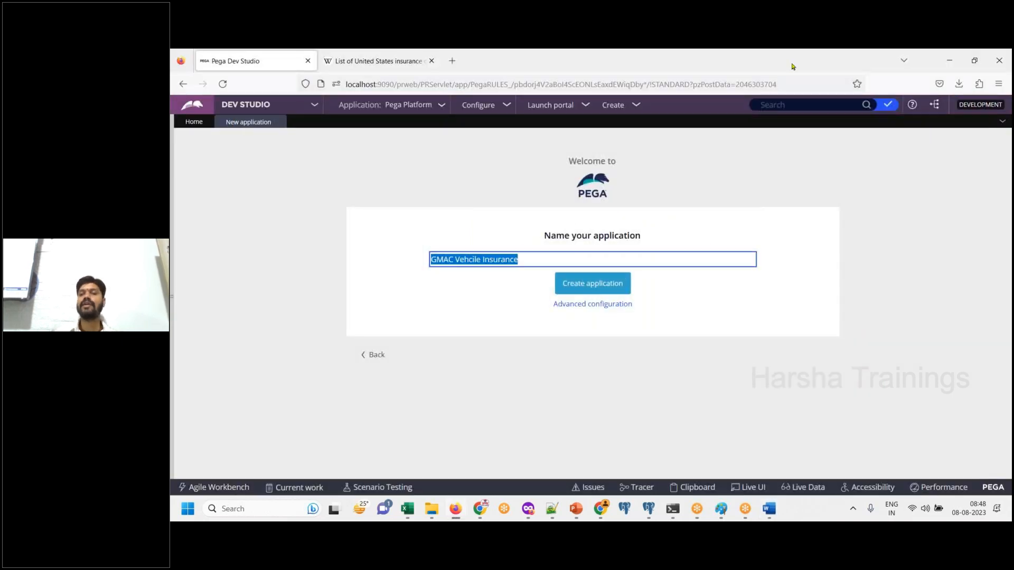
{"action": "left_click", "coordinate": [792, 64]}
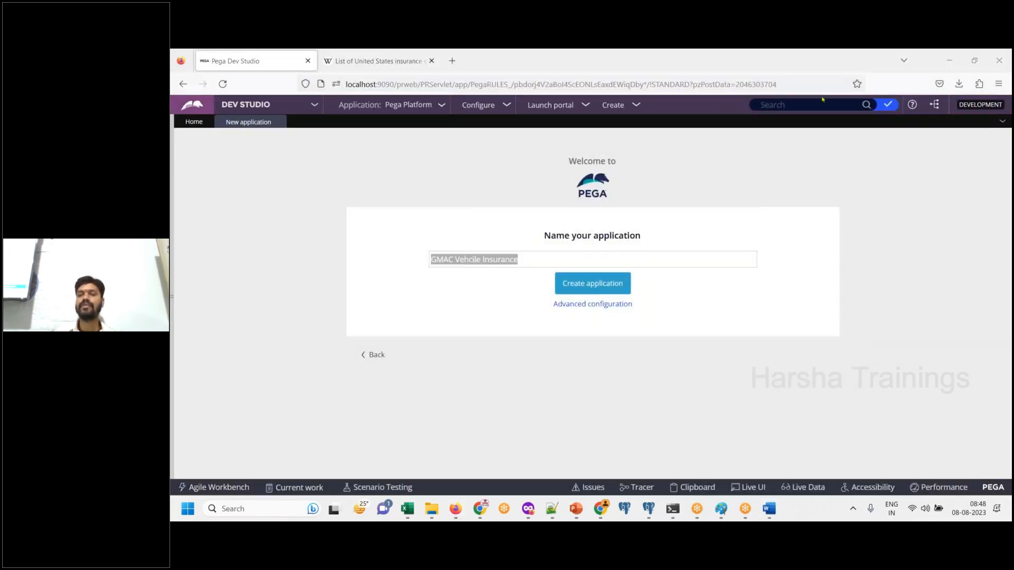
{"action": "left_click", "coordinate": [607, 306]}
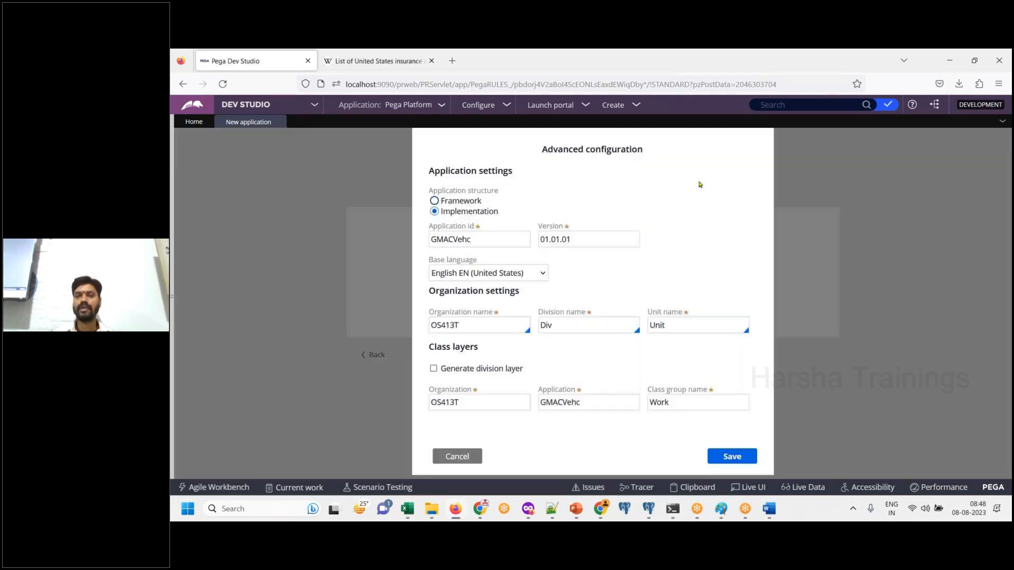
{"action": "left_click", "coordinate": [769, 510]}
{"action": "key", "text": "Return"}
{"action": "key", "text": "Return"}
{"action": "key", "text": "ctrl+v"}
{"action": "left_click", "coordinate": [769, 510]}
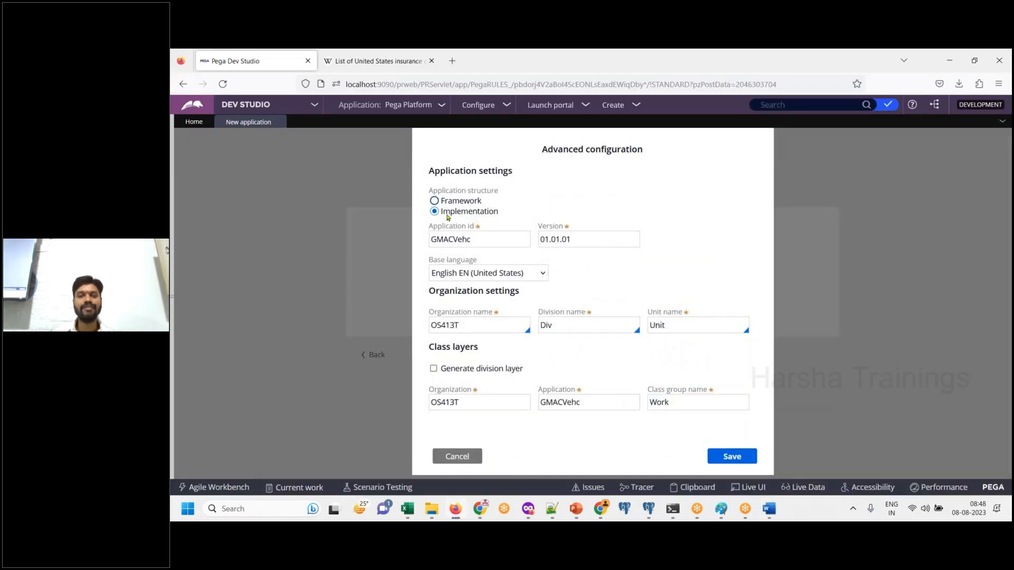
- Highlight the Implementation application structure in the advanced configuration and paste a screenshot of it into Word
{"action": "left_click_drag", "start_coordinate": [443, 212], "coordinate": [506, 217]}
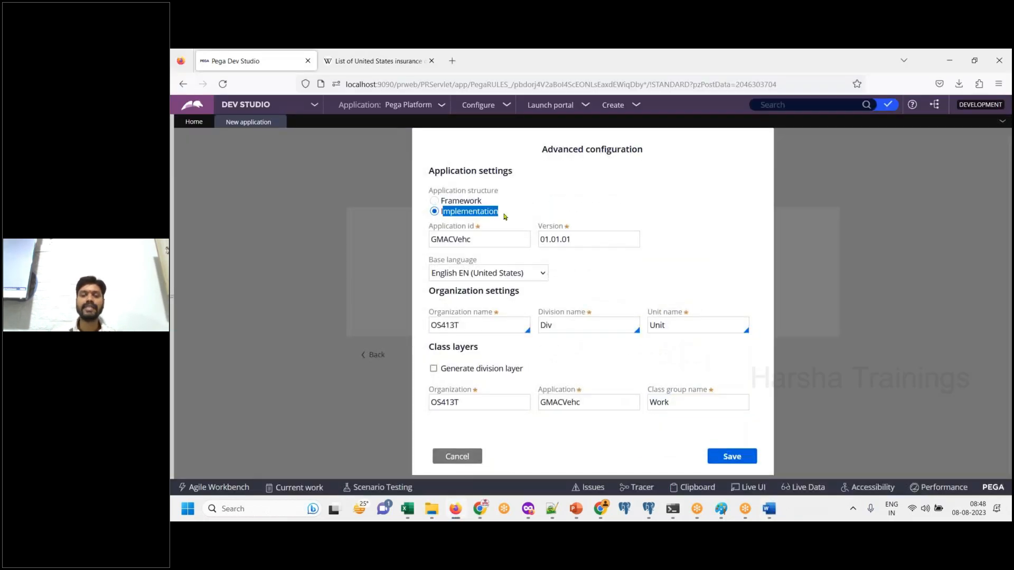
{"action": "left_click", "coordinate": [769, 510]}
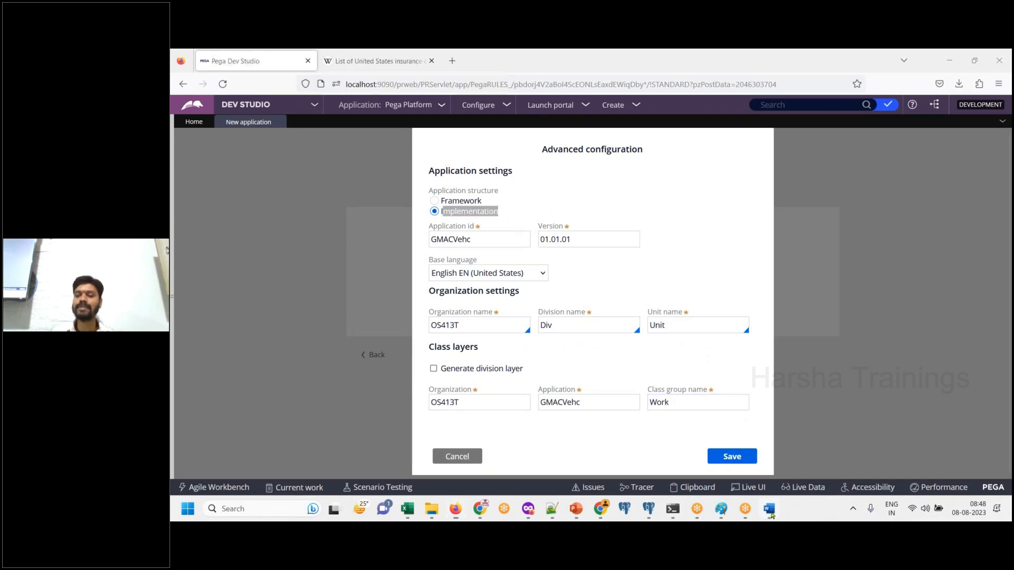
{"action": "key", "text": "ctrl+v"}
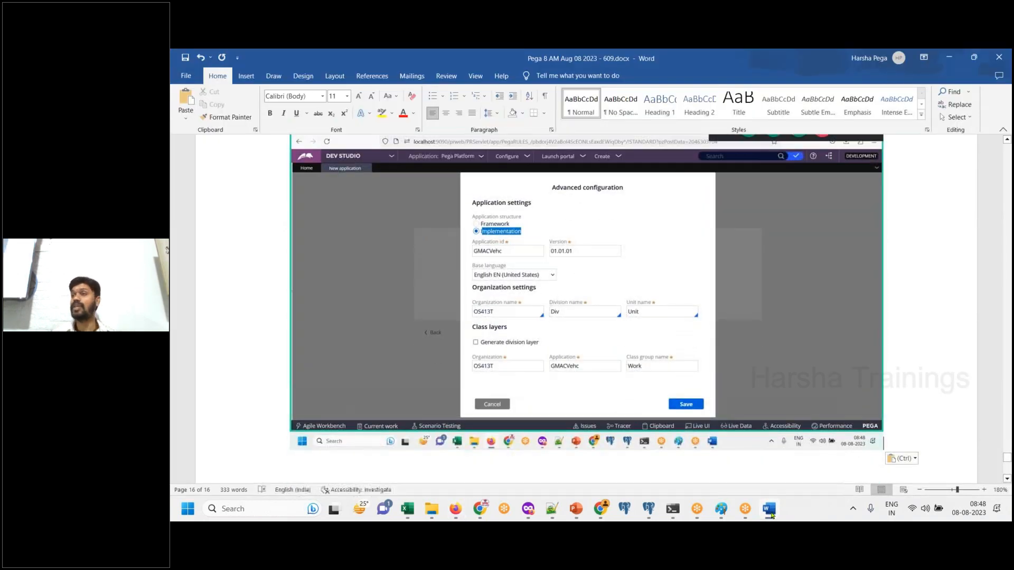
- Highlight the Organization name label in the advanced configuration and paste a screenshot of it into Word
{"action": "left_click", "coordinate": [768, 510]}
{"action": "left_click", "coordinate": [555, 319]}
{"action": "left_click", "coordinate": [495, 326]}
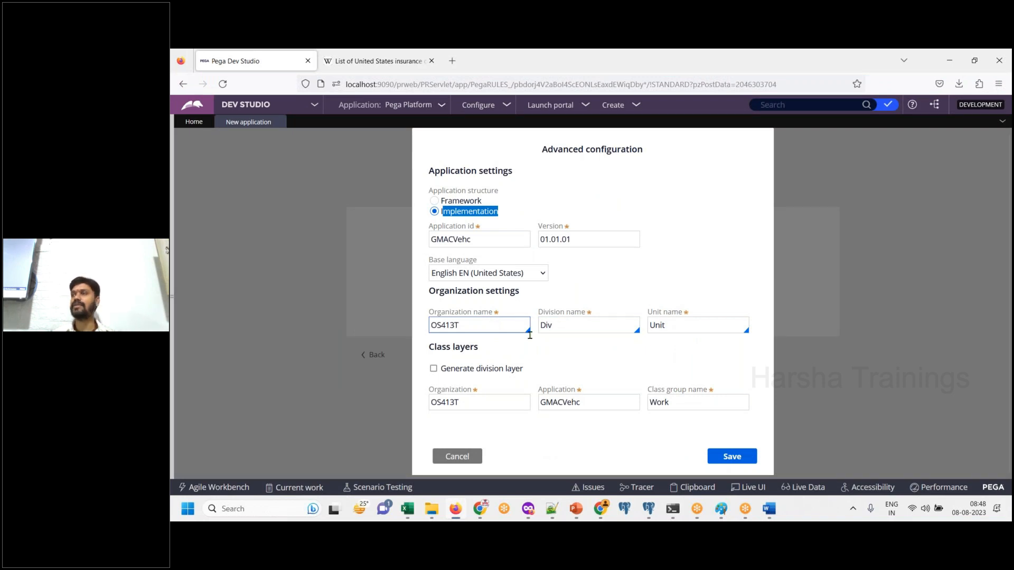
{"action": "left_click", "coordinate": [555, 357]}
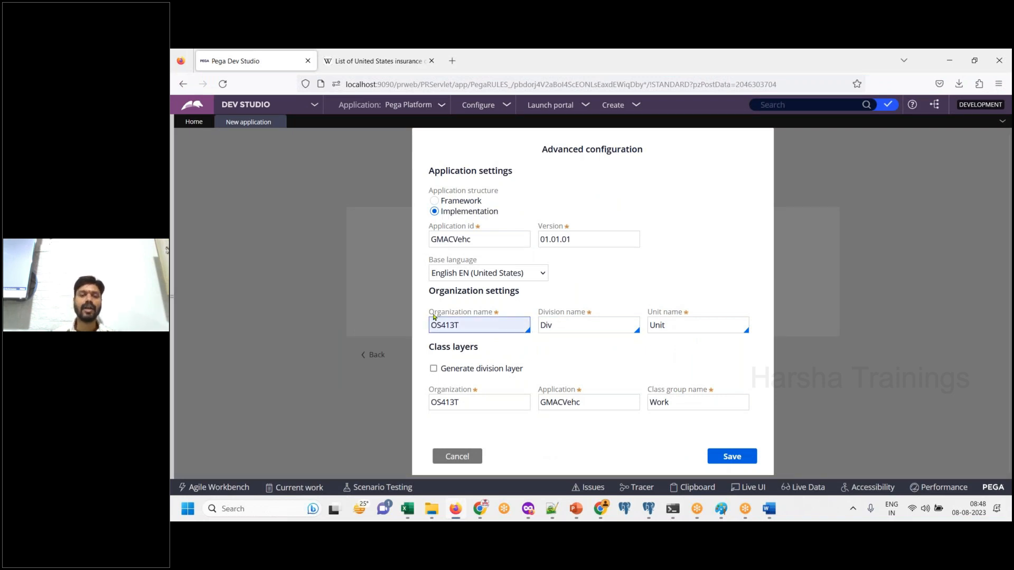
{"action": "left_click_drag", "start_coordinate": [431, 316], "coordinate": [508, 317]}
{"action": "left_click", "coordinate": [770, 515]}
- Add the line "Remove random organization name, choose existing organization GMAC" below the last screenshot in Word
{"action": "type", "text": "Remvoe"}
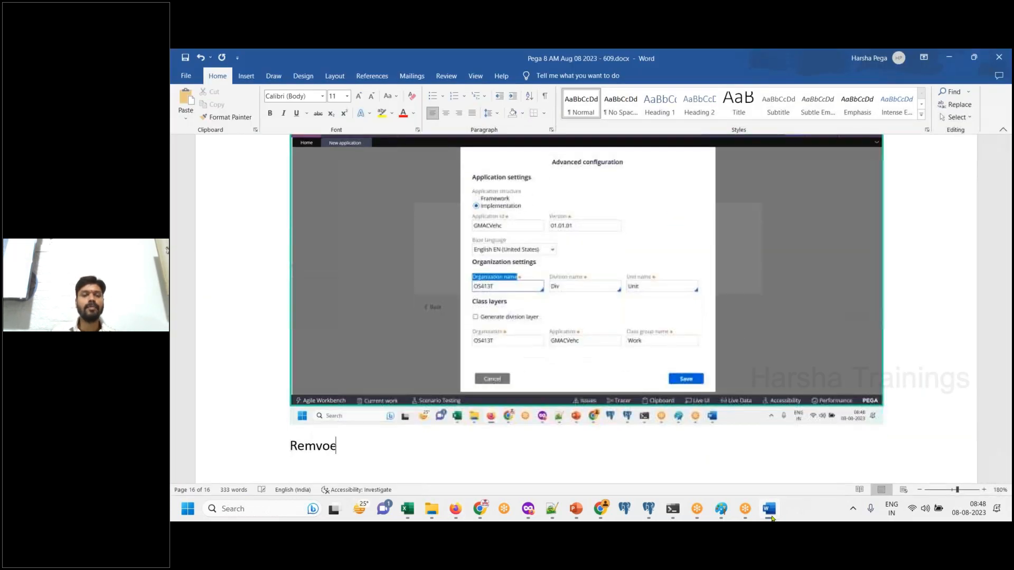
{"action": "key", "text": "BackSpace"}
{"action": "key", "text": "BackSpace"}
{"action": "key", "text": "BackSpace"}
{"action": "type", "text": "ove "}
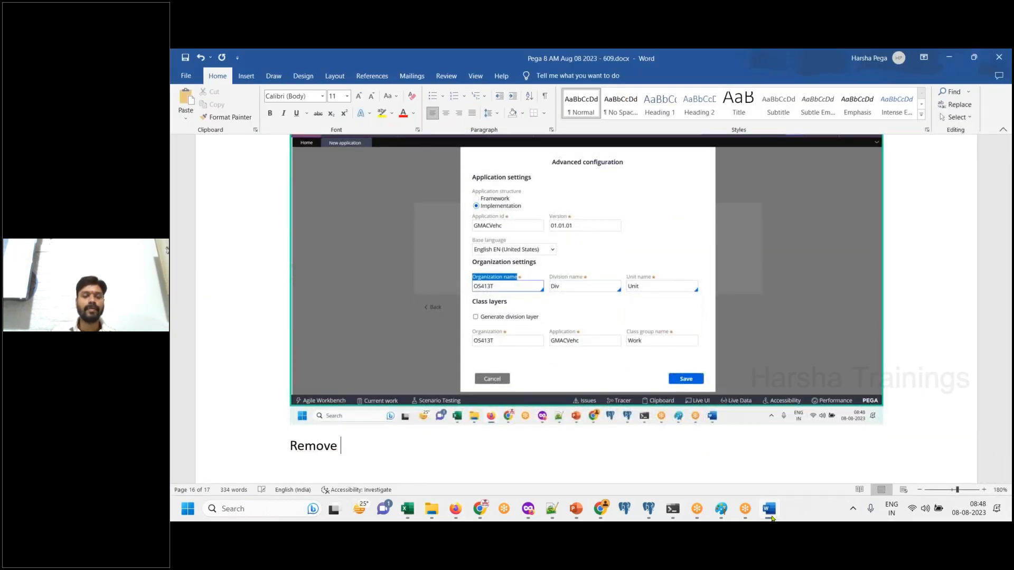
{"action": "type", "text": "random orga"}
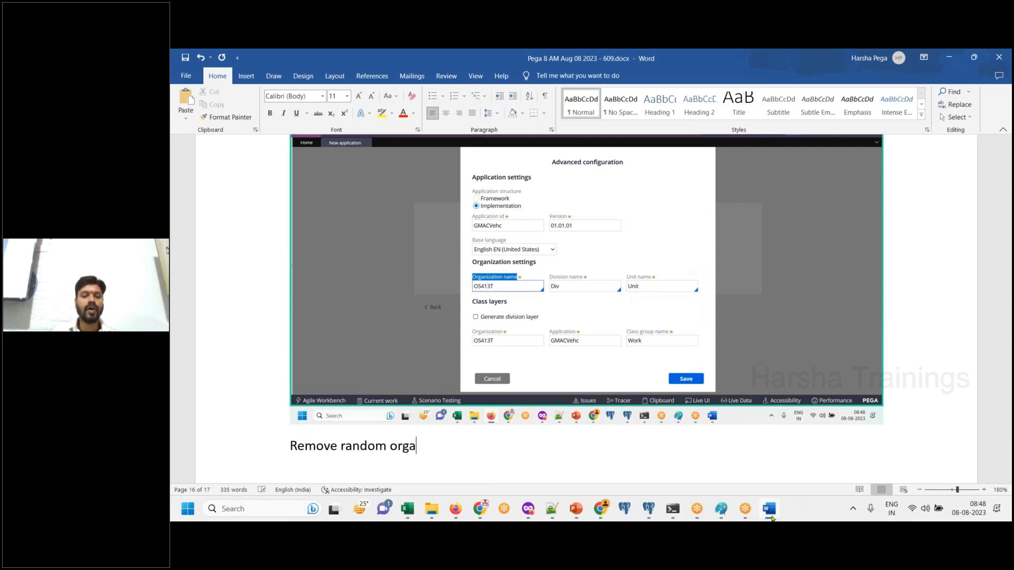
{"action": "type", "text": "nization name, "}
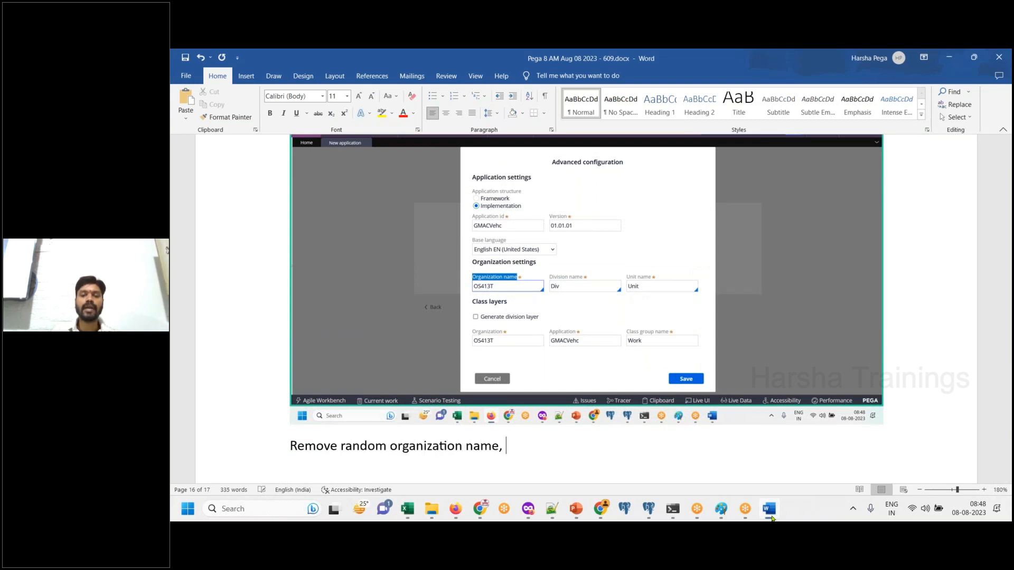
{"action": "type", "text": "ch"}
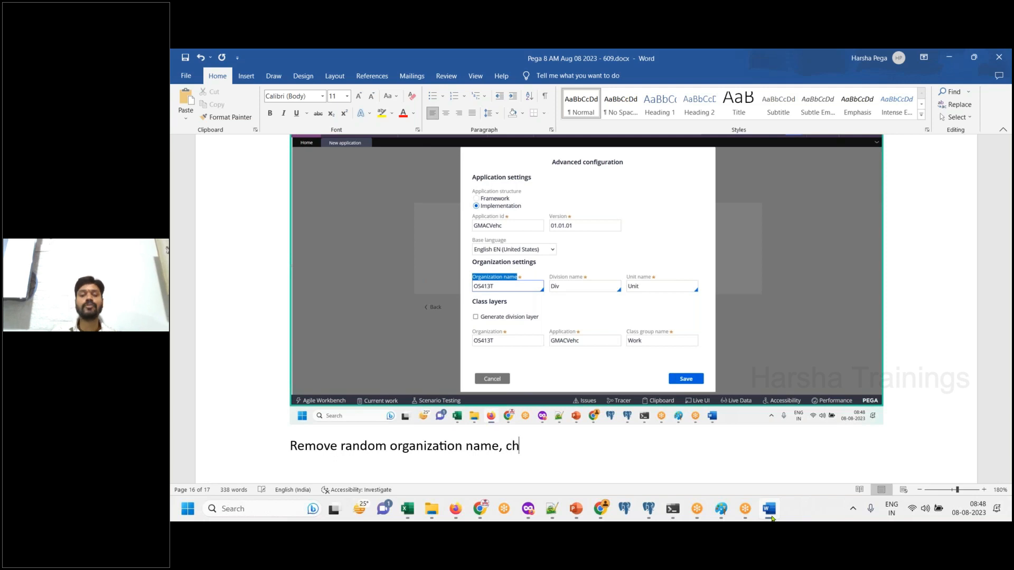
{"action": "type", "text": "oose existing "}
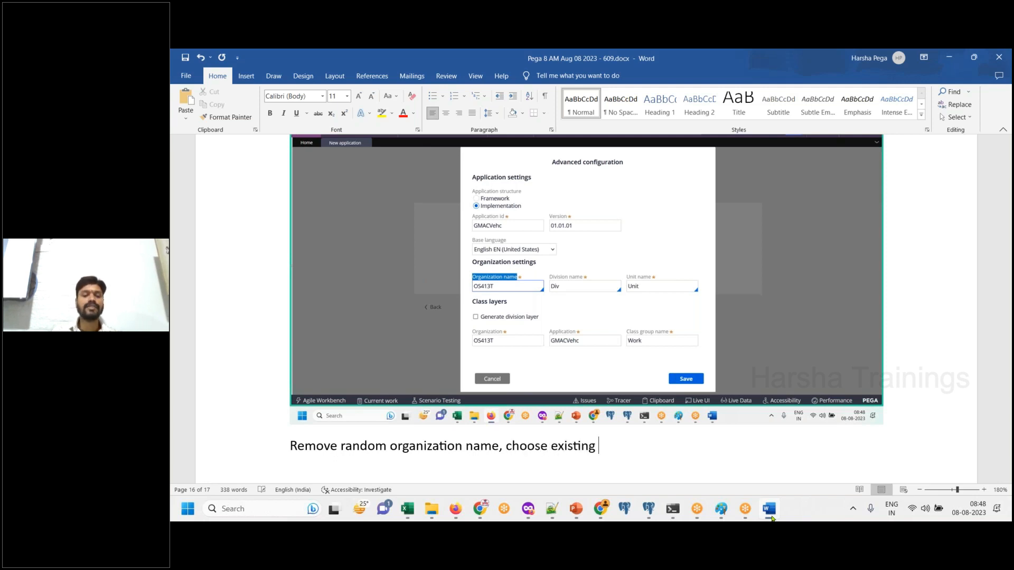
{"action": "type", "text": "organization GMAC"}
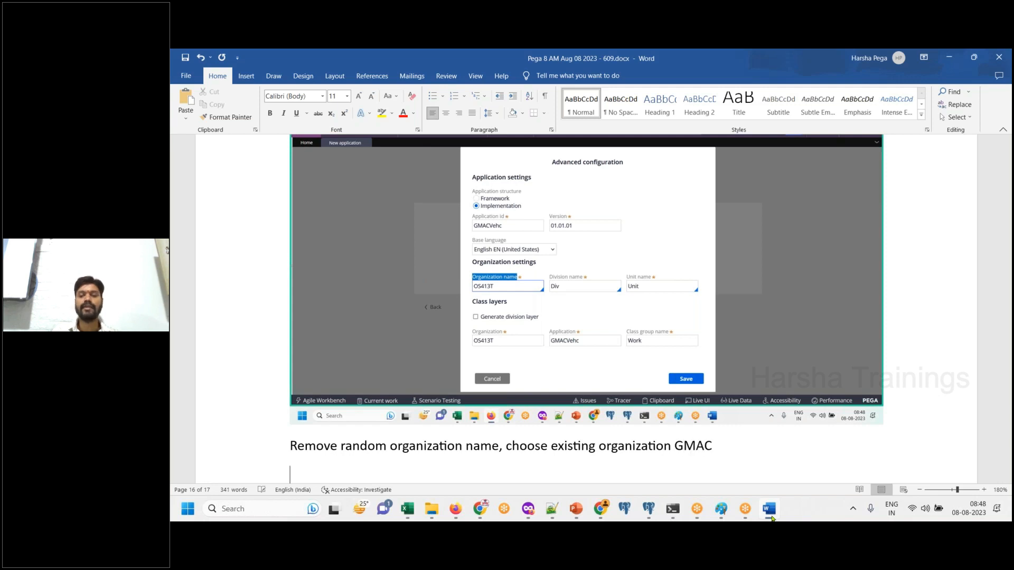
- Replace the organization name in Dev Studio's advanced configuration with the existing organization GMAC
{"action": "left_click", "coordinate": [770, 518]}
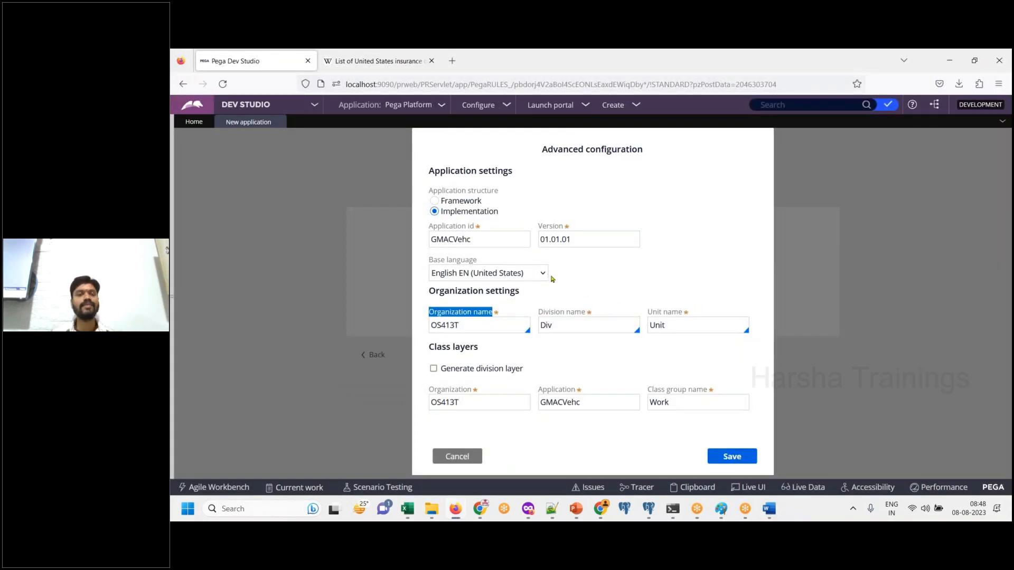
{"action": "left_click", "coordinate": [516, 331]}
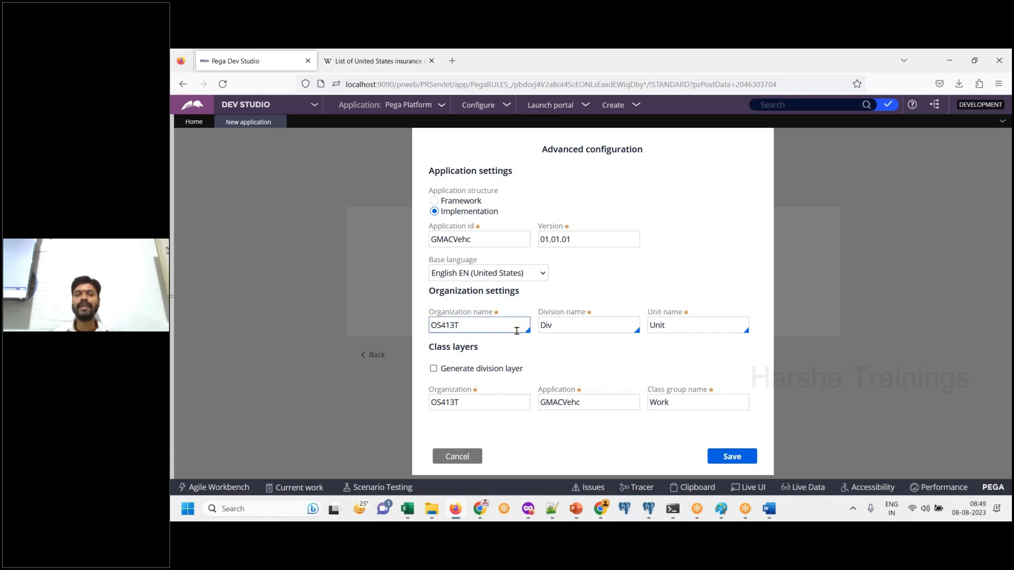
{"action": "left_click", "coordinate": [516, 331]}
{"action": "key", "text": "BackSpace"}
{"action": "key", "text": "BackSpace"}
{"action": "key", "text": "BackSpace"}
{"action": "key", "text": "BackSpace"}
{"action": "key", "text": "BackSpace"}
{"action": "key", "text": "Down"}
{"action": "key", "text": "Down"}
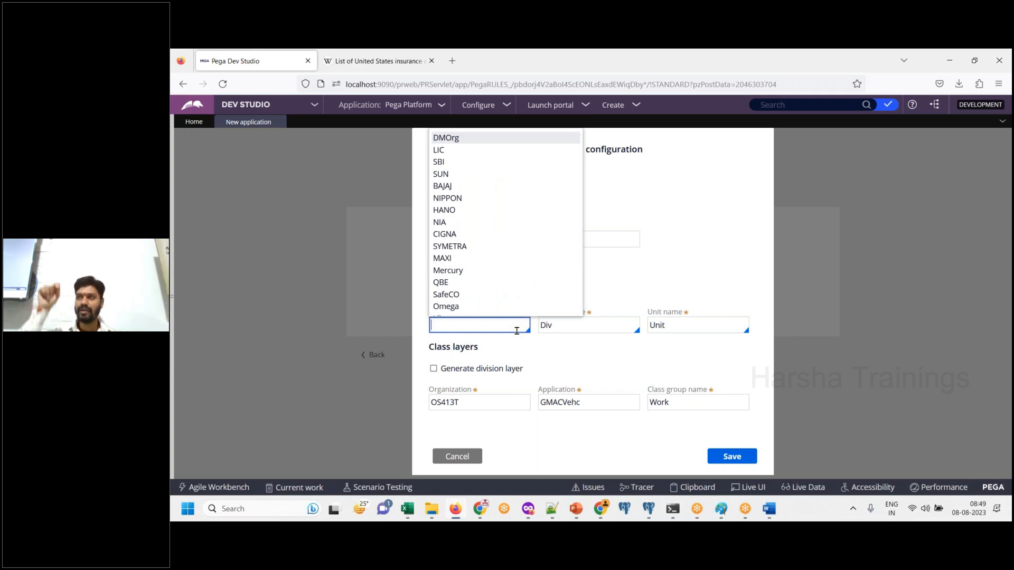
{"action": "left_click", "coordinate": [568, 353]}
{"action": "left_click", "coordinate": [477, 323]}
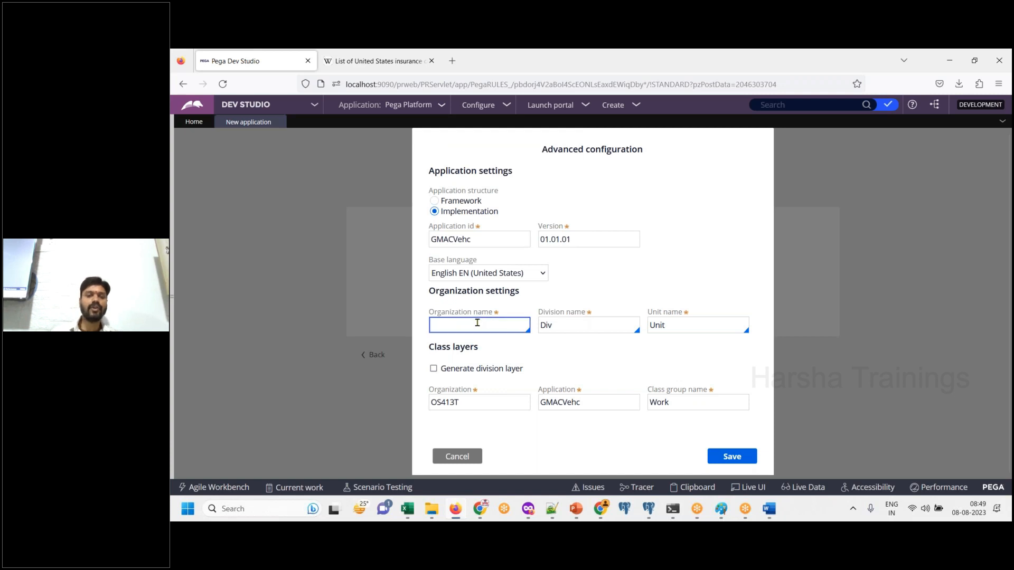
{"action": "left_click", "coordinate": [478, 323]}
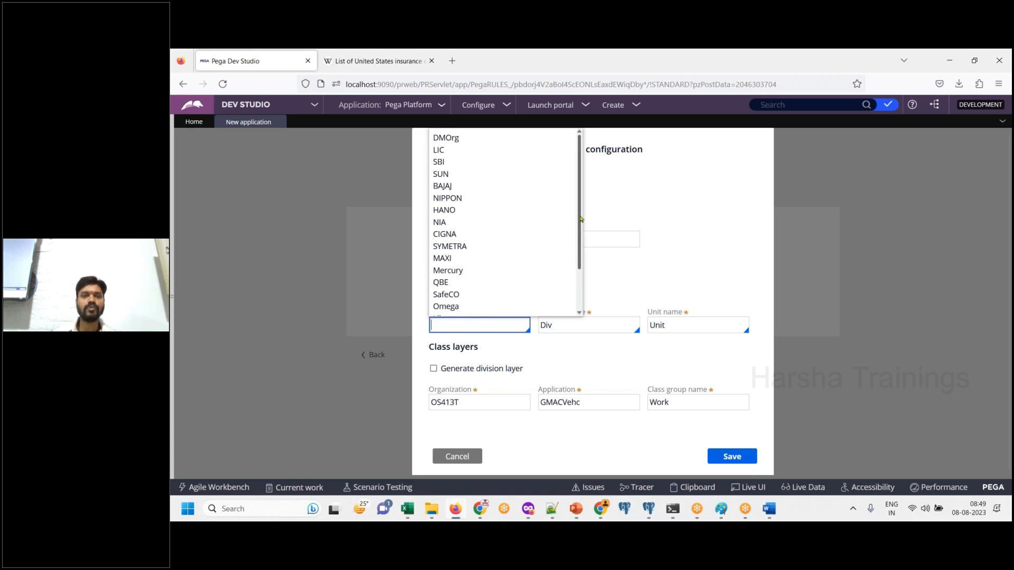
{"action": "left_click_drag", "start_coordinate": [580, 219], "coordinate": [579, 300]}
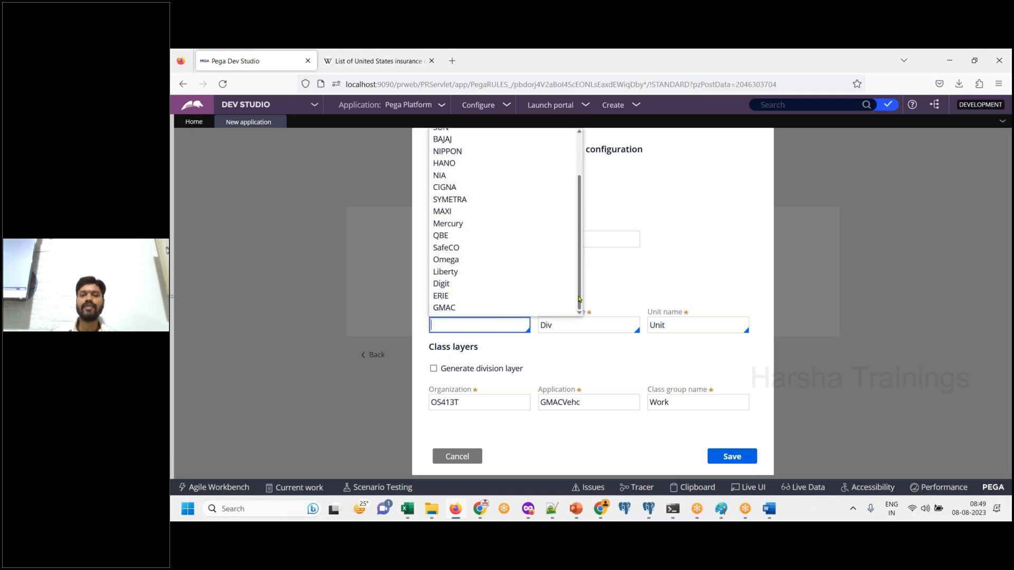
{"action": "left_click", "coordinate": [490, 310]}
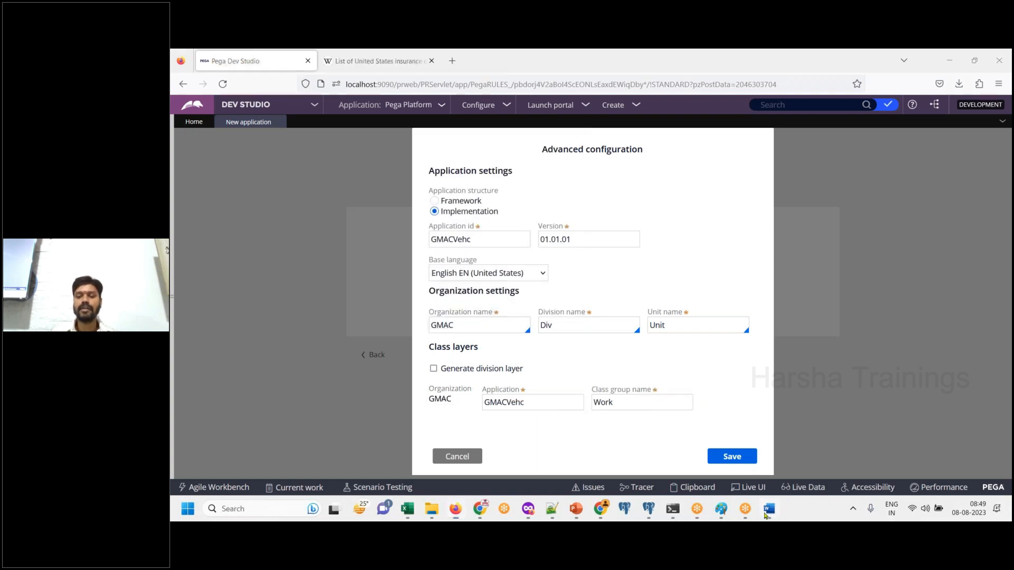
- Paste screenshots of the organization list and the selected GMAC organization into Word, and add the line "Save" below them
{"action": "left_click", "coordinate": [767, 515]}
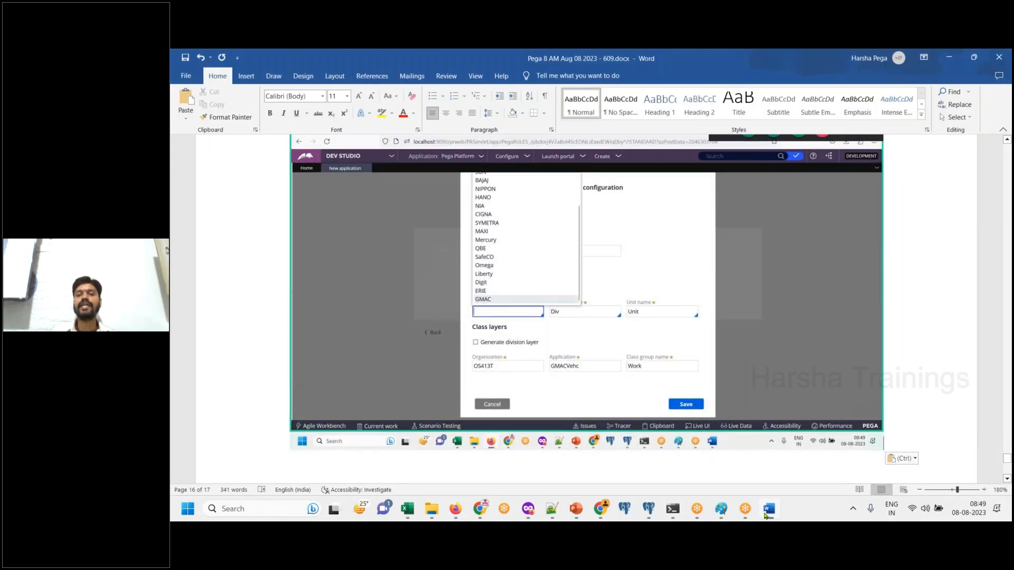
{"action": "left_click", "coordinate": [767, 515]}
{"action": "double_click", "coordinate": [501, 327]}
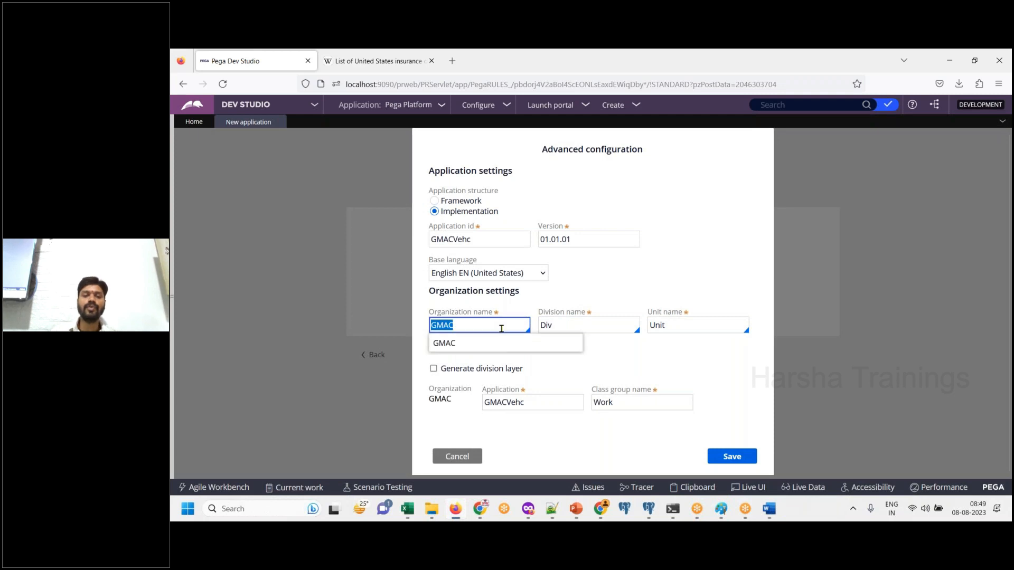
{"action": "left_click", "coordinate": [769, 512]}
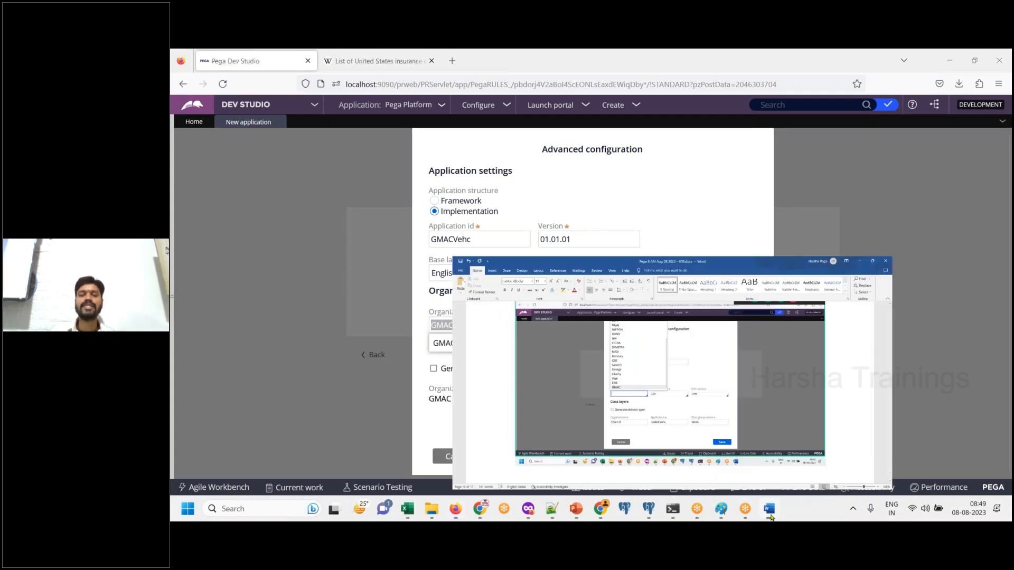
{"action": "key", "text": "ctrl+v"}
{"action": "key", "text": "Return"}
{"action": "type", "text": "Save"}
{"action": "key", "text": "Return"}
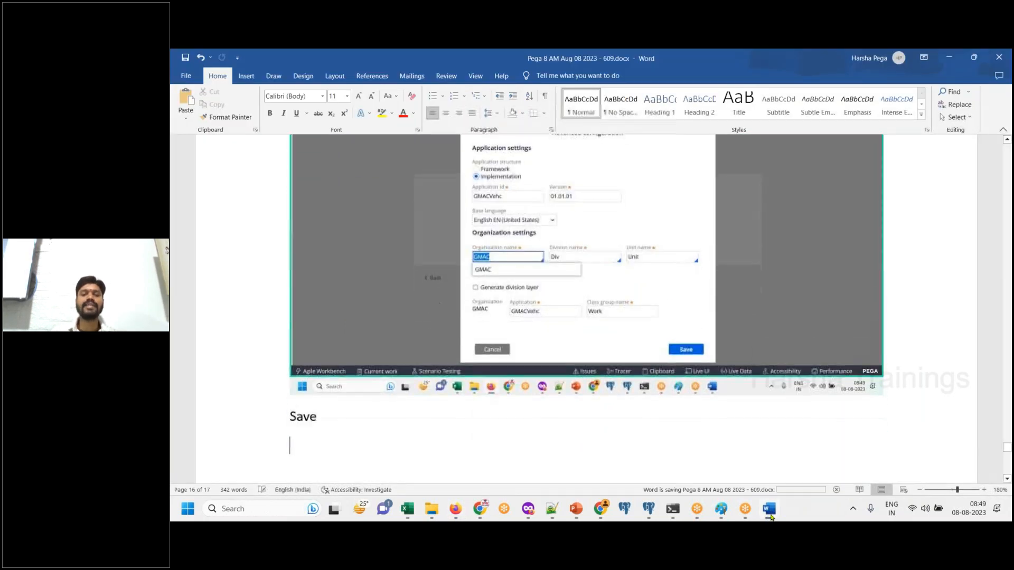
- Save the advanced configuration in Dev Studio, reopening it once to check the settings before saving again
{"action": "left_click", "coordinate": [769, 513]}
{"action": "left_click", "coordinate": [731, 457]}
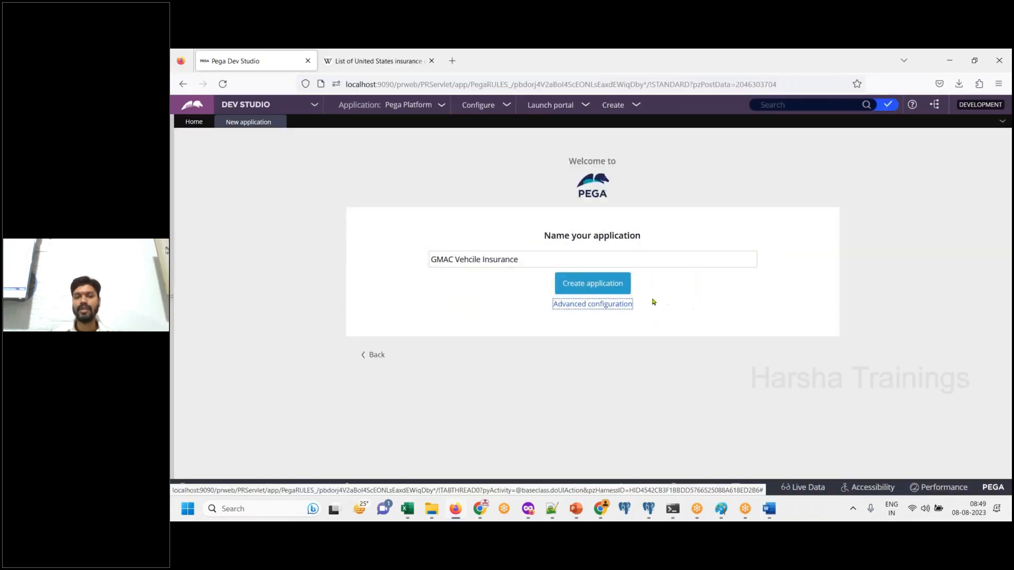
{"action": "left_click", "coordinate": [624, 306]}
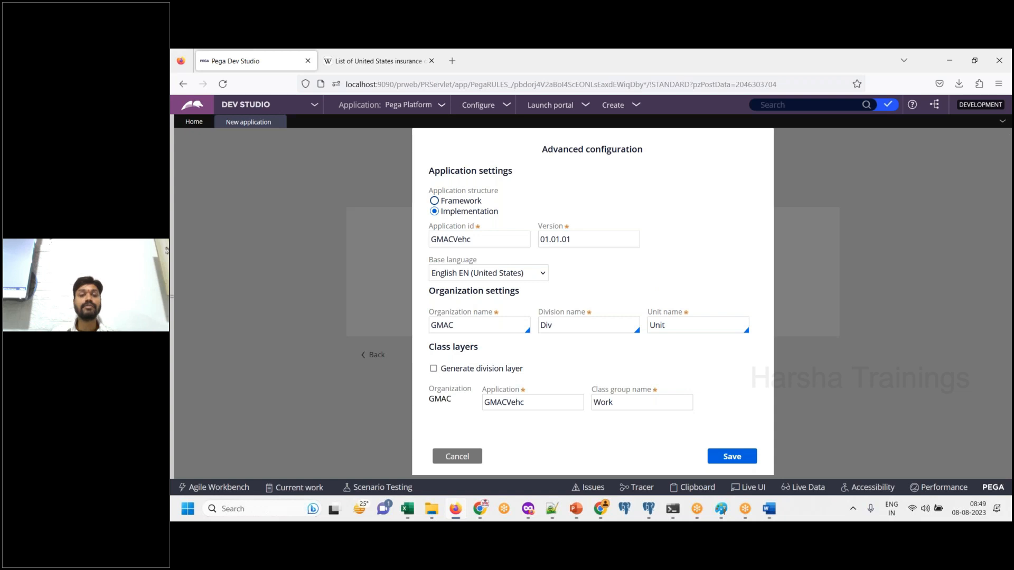
{"action": "left_click", "coordinate": [729, 455]}
- Paste a screenshot of the application naming page into Word and add the line "Click on create application" below it
{"action": "left_click", "coordinate": [768, 510]}
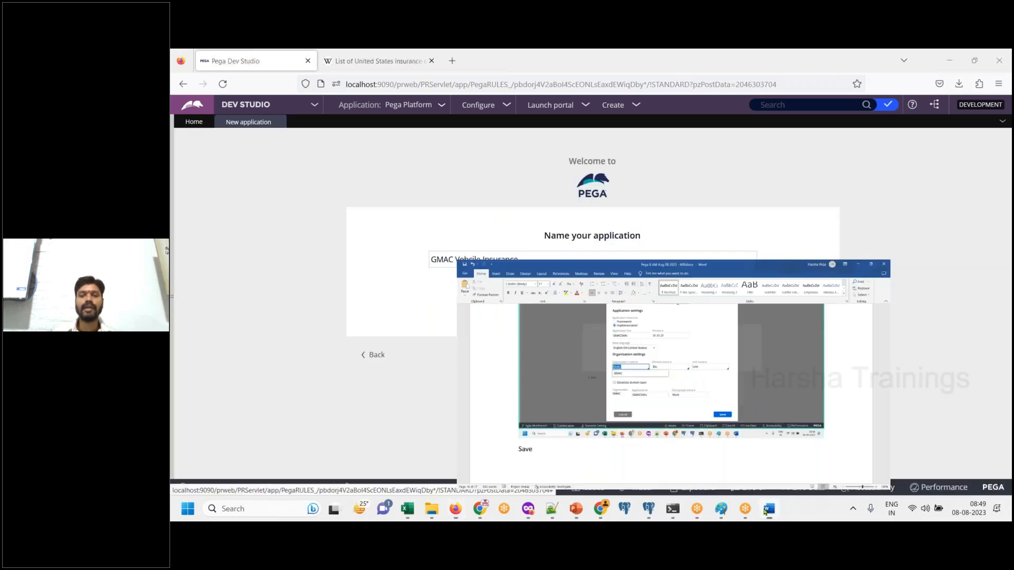
{"action": "left_click", "coordinate": [768, 509]}
{"action": "left_click", "coordinate": [768, 510]}
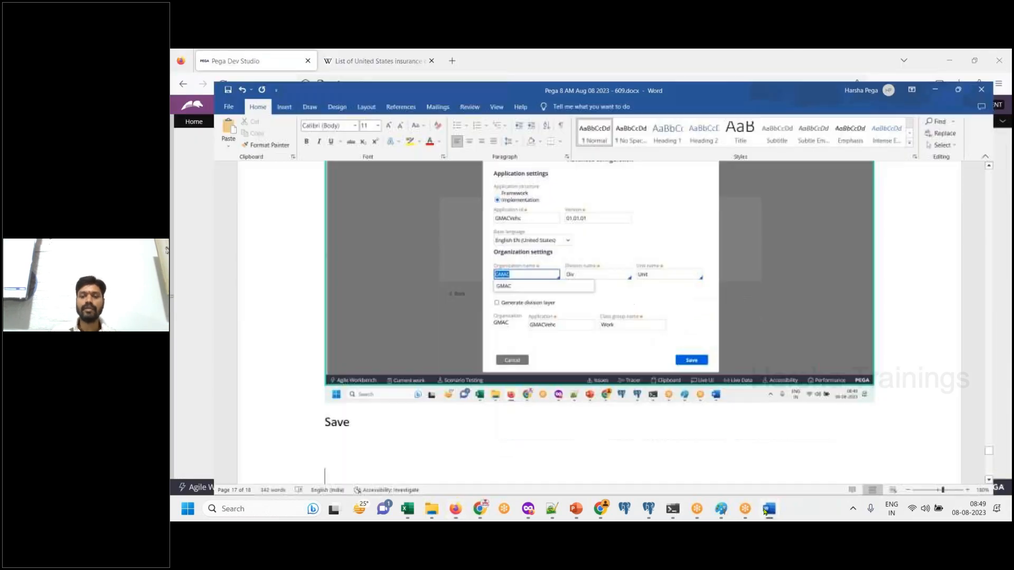
{"action": "key", "text": "ctrl+v"}
{"action": "key", "text": "Return"}
{"action": "type", "text": "Clcik on"}
{"action": "key", "text": "BackSpace"}
{"action": "key", "text": "BackSpace"}
{"action": "key", "text": "BackSpace"}
{"action": "key", "text": "BackSpace"}
{"action": "key", "text": "BackSpace"}
{"action": "key", "text": "BackSpace"}
{"action": "key", "text": "BackSpace"}
{"action": "type", "text": "ick on create application"}
- Create the application in Dev Studio, then paste a screenshot of its completion page into Word and save the document
{"action": "left_click", "coordinate": [766, 510]}
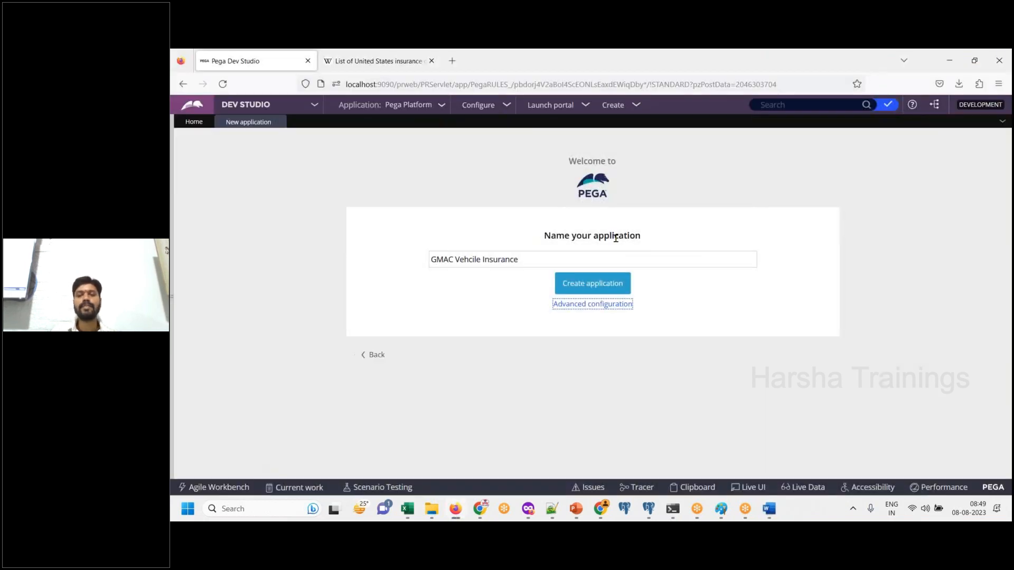
{"action": "left_click", "coordinate": [584, 280]}
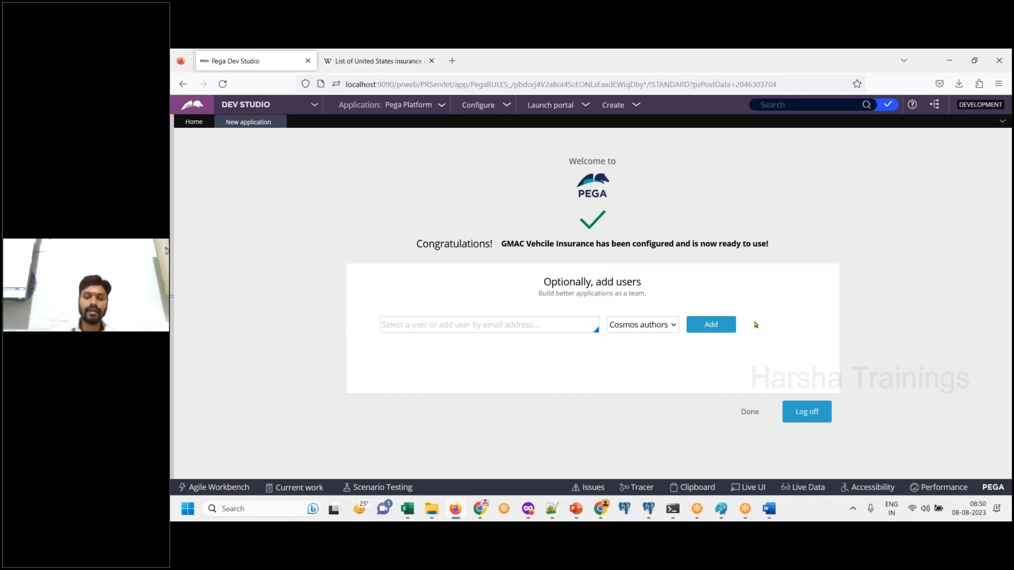
{"action": "left_click", "coordinate": [774, 512]}
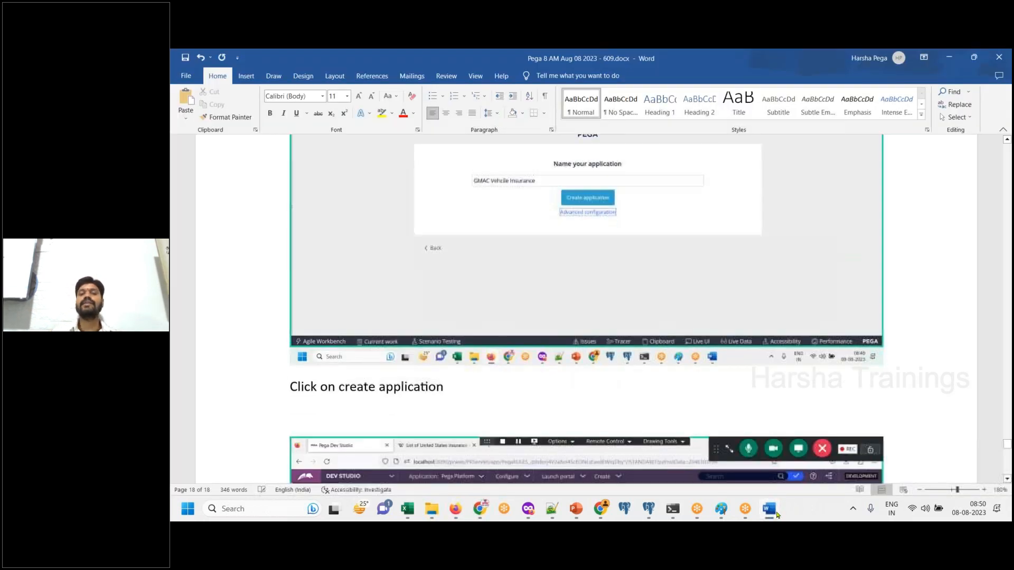
{"action": "key", "text": "ctrl+v"}
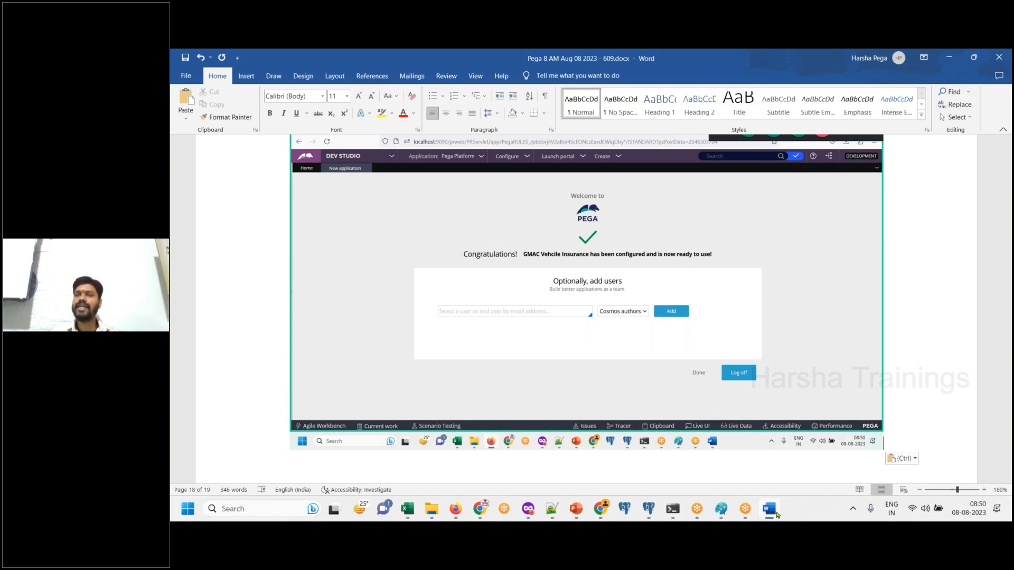
{"action": "key", "text": "ctrl+s"}
- Add the line "Write operator ID" below the completion page screenshot
{"action": "key", "text": "Return"}
{"action": "type", "text": "Wri"}
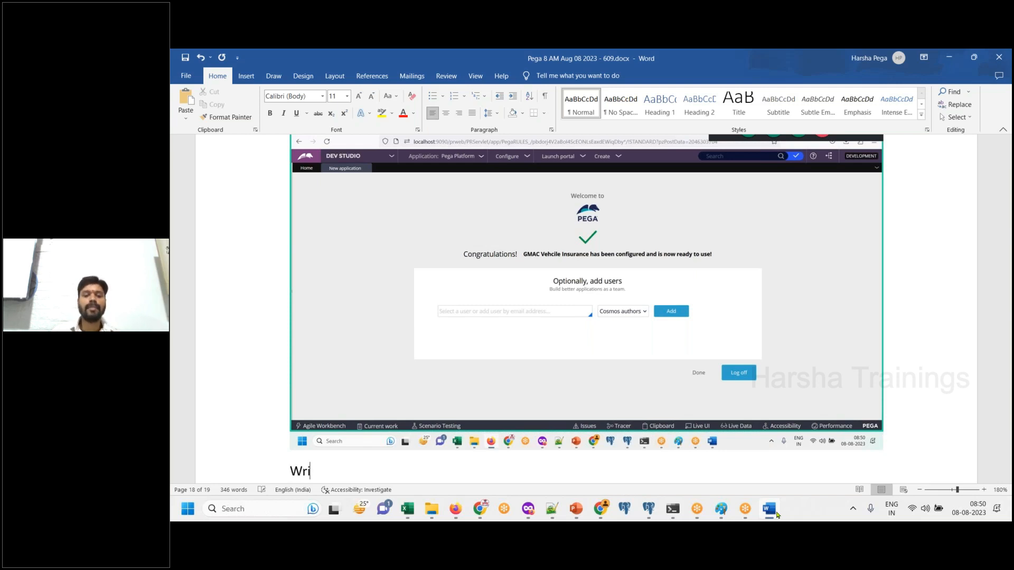
{"action": "type", "text": "te operator ID"}
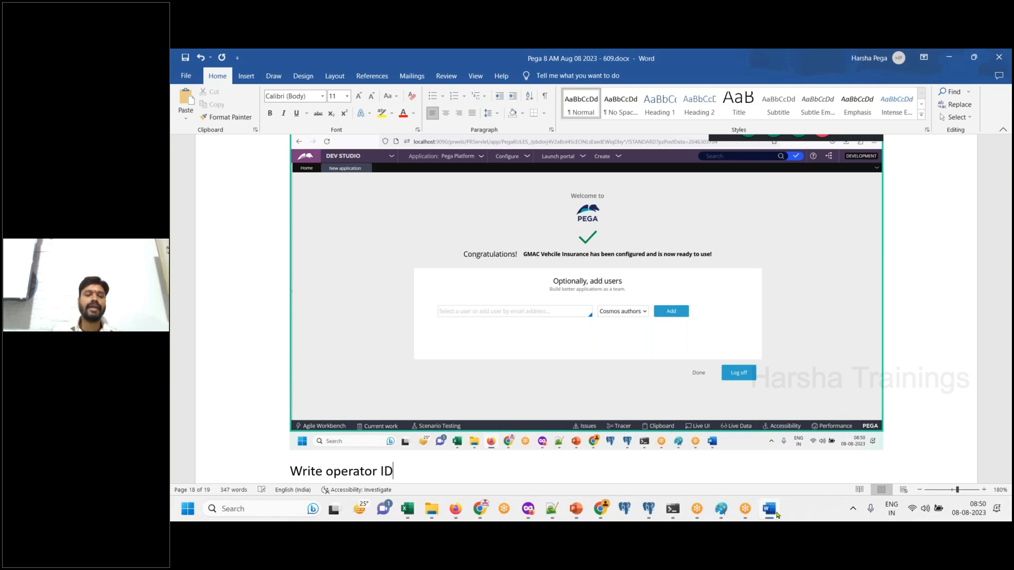
{"action": "key", "text": "Return"}
- Enter the new user's e-mail address in the optional user field in Dev Studio and select it for the screenshot
{"action": "left_click", "coordinate": [455, 509]}
{"action": "left_click", "coordinate": [509, 322]}
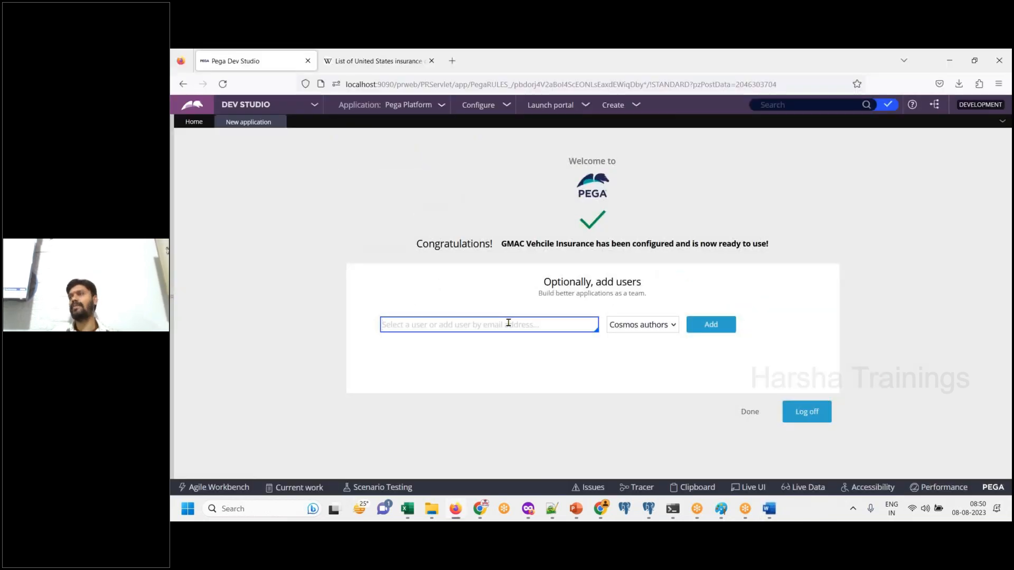
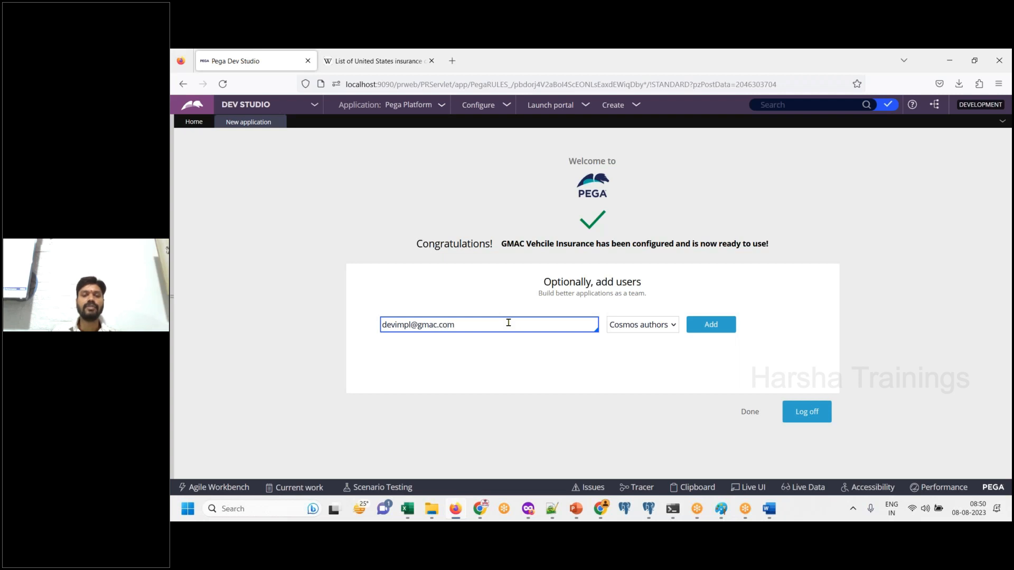
{"action": "key", "text": "ctrl+a"}
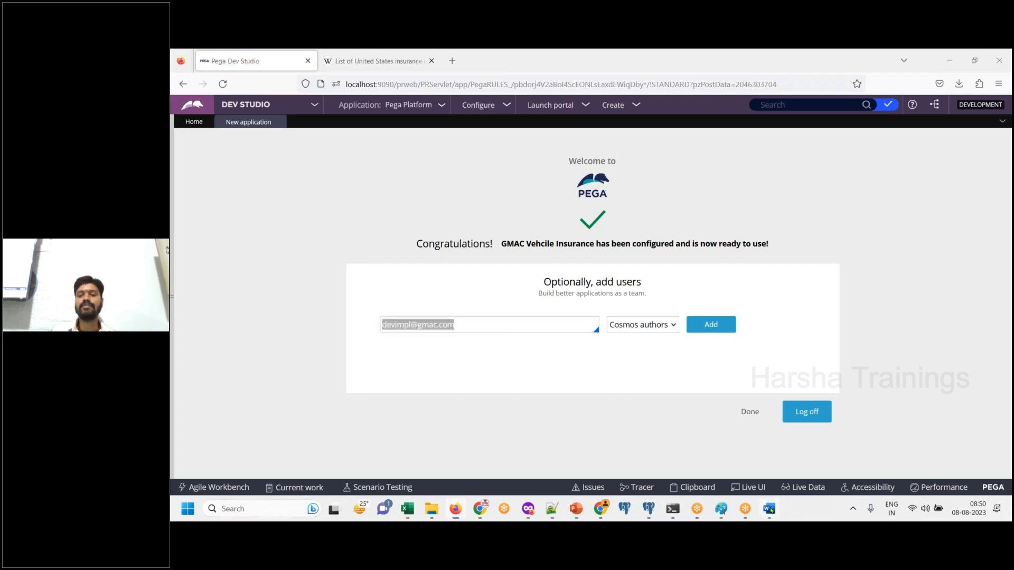
- Paste a screenshot of the user entry into Word with the line "Add", and add the user in Dev Studio under Cosmos authors
{"action": "left_click", "coordinate": [769, 509]}
{"action": "key", "text": "ctrl+v"}
{"action": "key", "text": "Return"}
{"action": "type", "text": "Add"}
{"action": "key", "text": "Return"}
{"action": "left_click", "coordinate": [769, 509]}
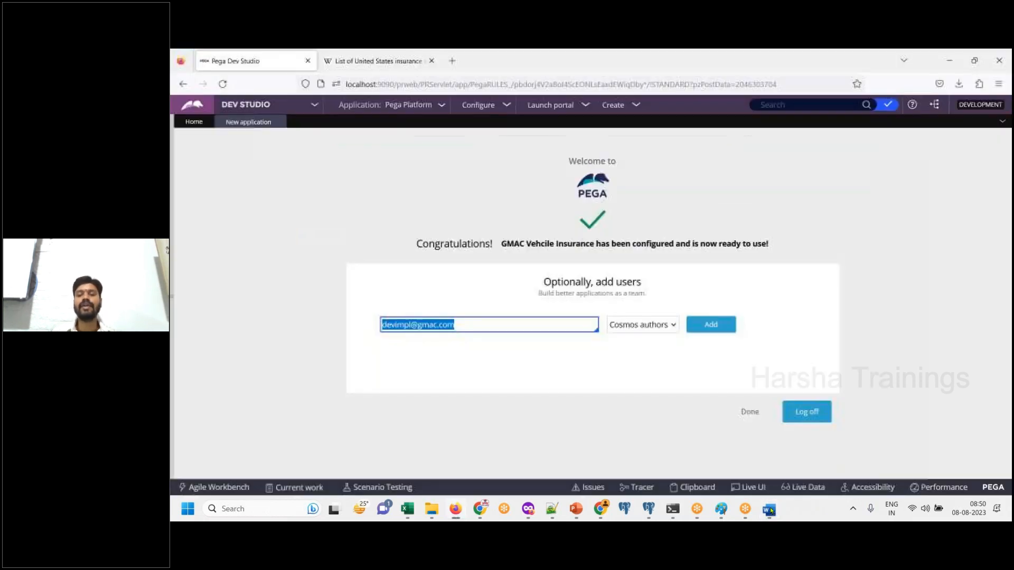
{"action": "left_click", "coordinate": [722, 327]}
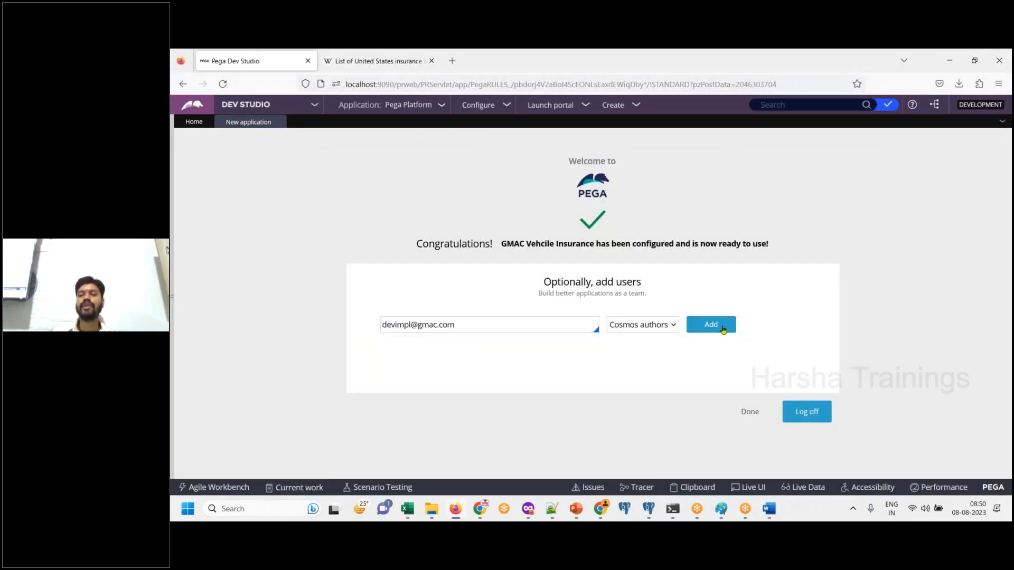
- Select the added user's credentials on the completion page in Dev Studio and paste a screenshot of them into Word
{"action": "left_click", "coordinate": [769, 510]}
{"action": "left_click", "coordinate": [290, 410]}
{"action": "type", "text": "click on"}
{"action": "left_click", "coordinate": [412, 423]}
{"action": "key", "text": "Return"}
{"action": "left_click", "coordinate": [769, 510]}
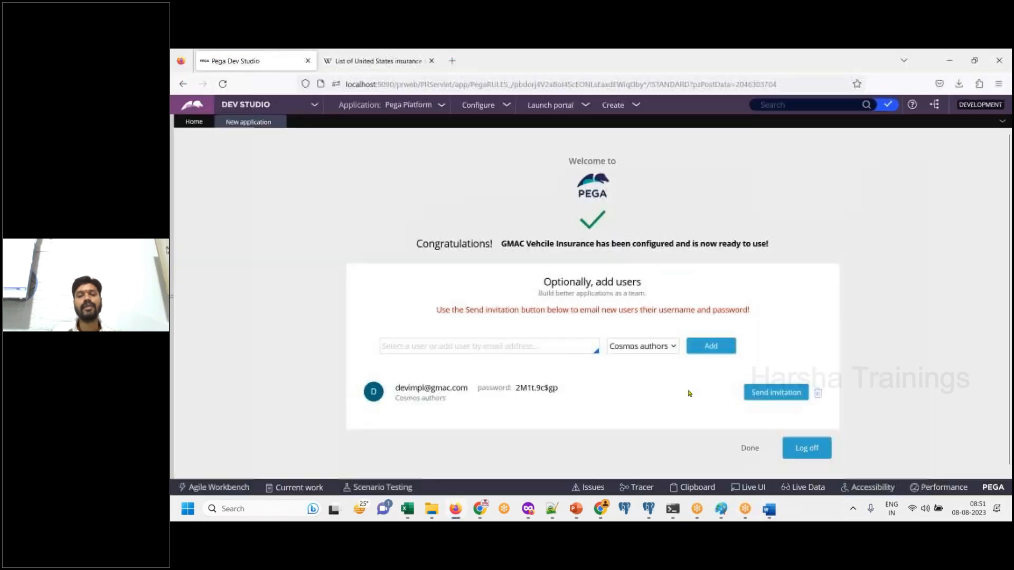
{"action": "left_click_drag", "start_coordinate": [396, 389], "coordinate": [546, 397]}
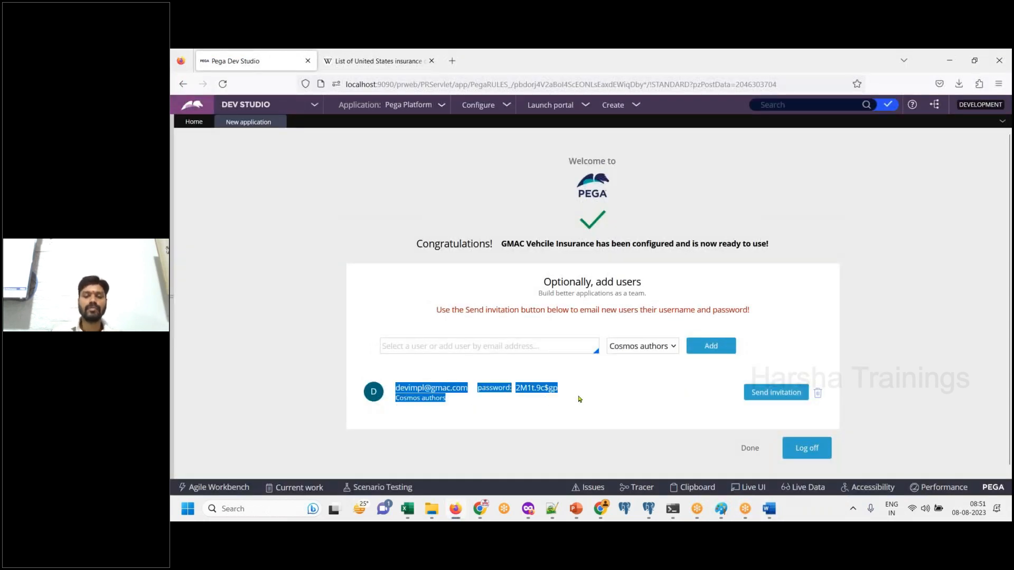
{"action": "left_click", "coordinate": [768, 510]}
{"action": "key", "text": "ctrl+v"}
- Write the line "Copy this operator Id to notepad" below the user credentials screenshot
{"action": "type", "text": "co"}
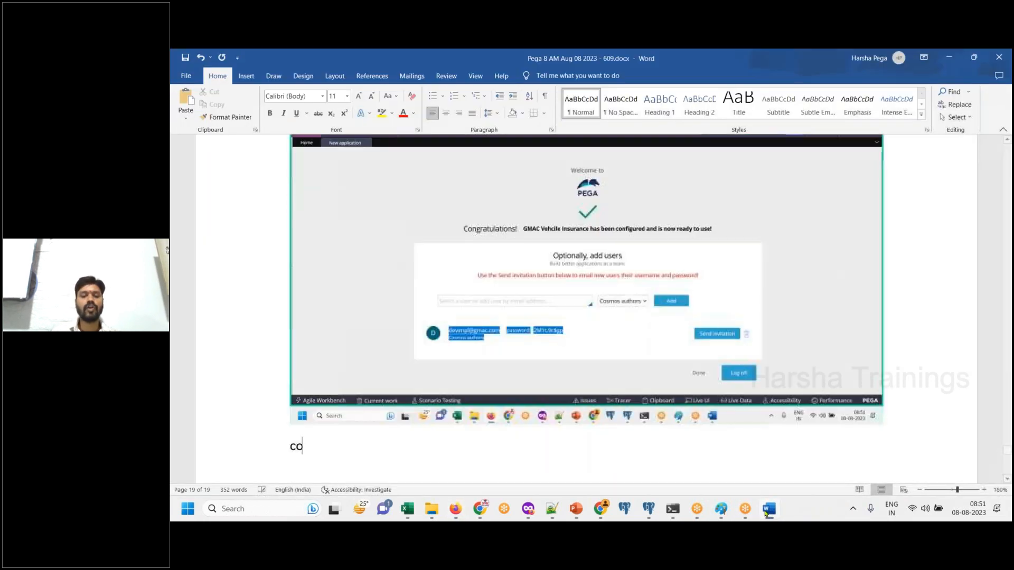
{"action": "type", "text": "pyt"}
{"action": "key", "text": "BackSpace"}
{"action": "type", "text": "this "}
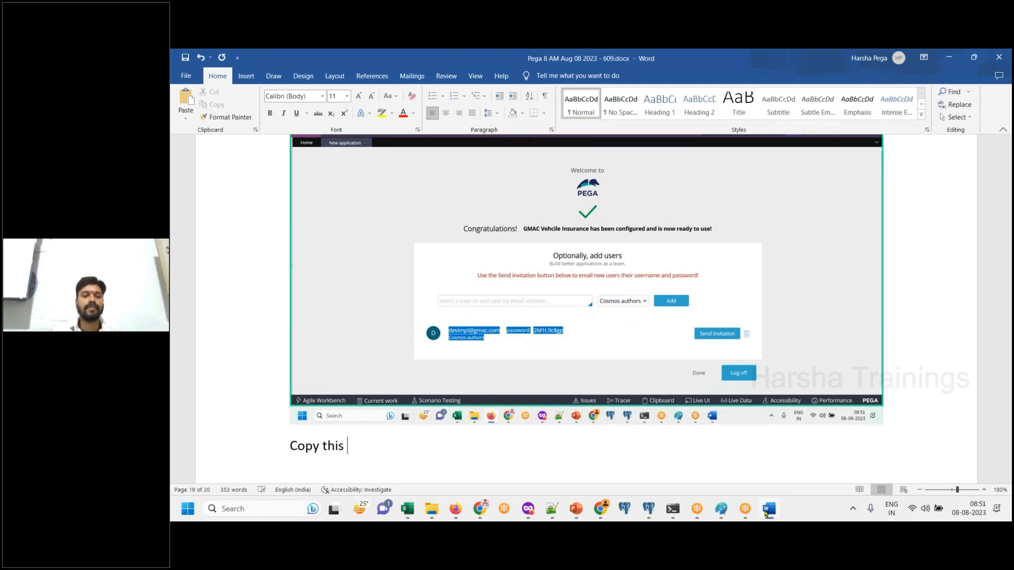
{"action": "type", "text": "operator I"}
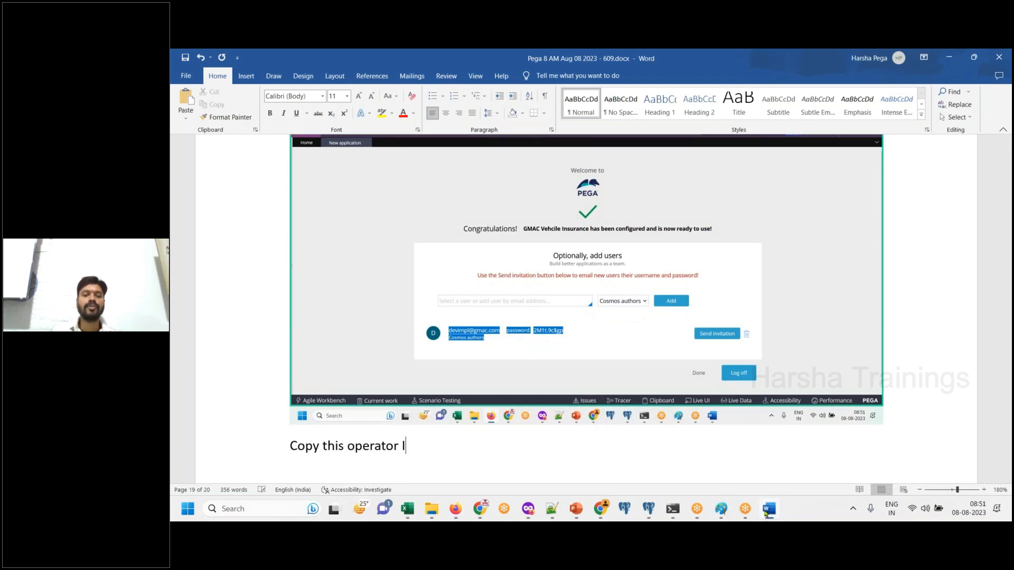
{"action": "type", "text": "d to note pa"}
{"action": "key", "text": "BackSpace"}
{"action": "key", "text": "BackSpace"}
{"action": "key", "text": "BackSpace"}
{"action": "type", "text": "d"}
{"action": "key", "text": "BackSpace"}
{"action": "type", "text": "pad"}
{"action": "key", "text": "Return"}
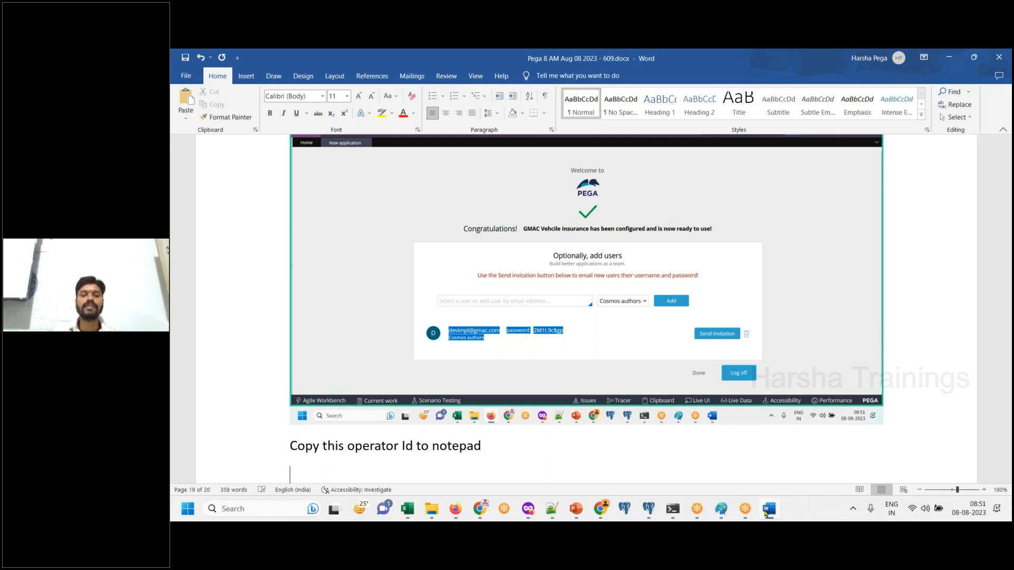
- Copy the new operator's e-mail address and password from Dev Studio and paste them into Notepad
{"action": "left_click", "coordinate": [766, 510]}
{"action": "right_click", "coordinate": [488, 385]}
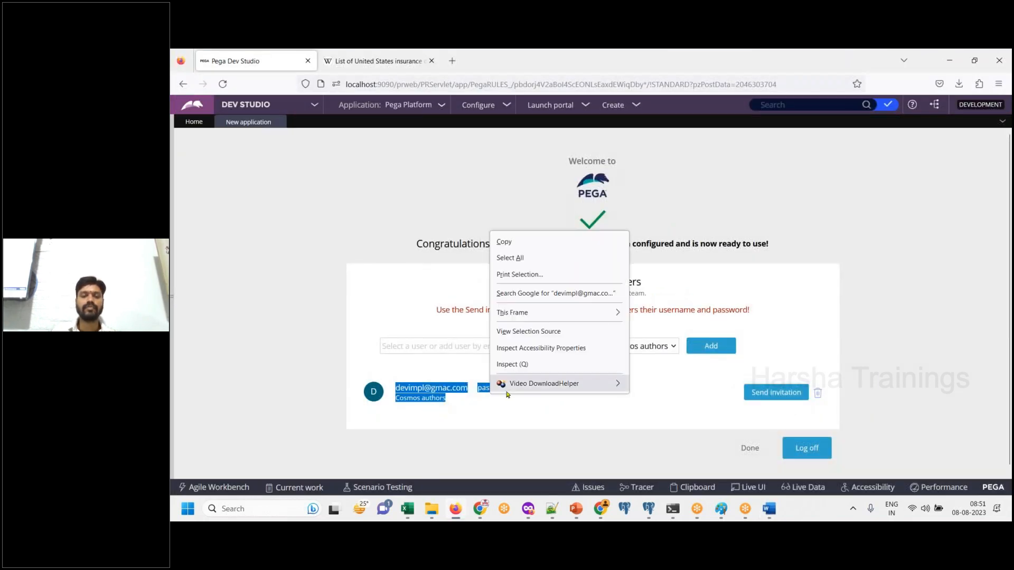
{"action": "right_click", "coordinate": [449, 387]}
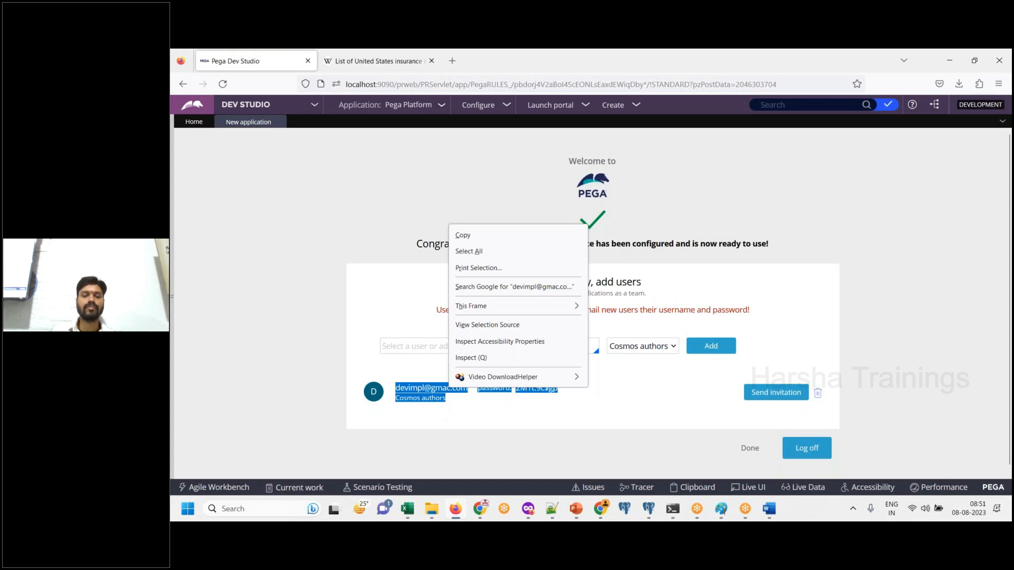
{"action": "left_click", "coordinate": [463, 235]}
{"action": "left_click", "coordinate": [549, 515]}
{"action": "key", "text": "Return"}
{"action": "key", "text": "ctrl+v"}
- Deselect the user entry in Dev Studio, paste its screenshot into Word with the line "Done.", and save the document
{"action": "left_click", "coordinate": [769, 508]}
{"action": "left_click", "coordinate": [614, 469]}
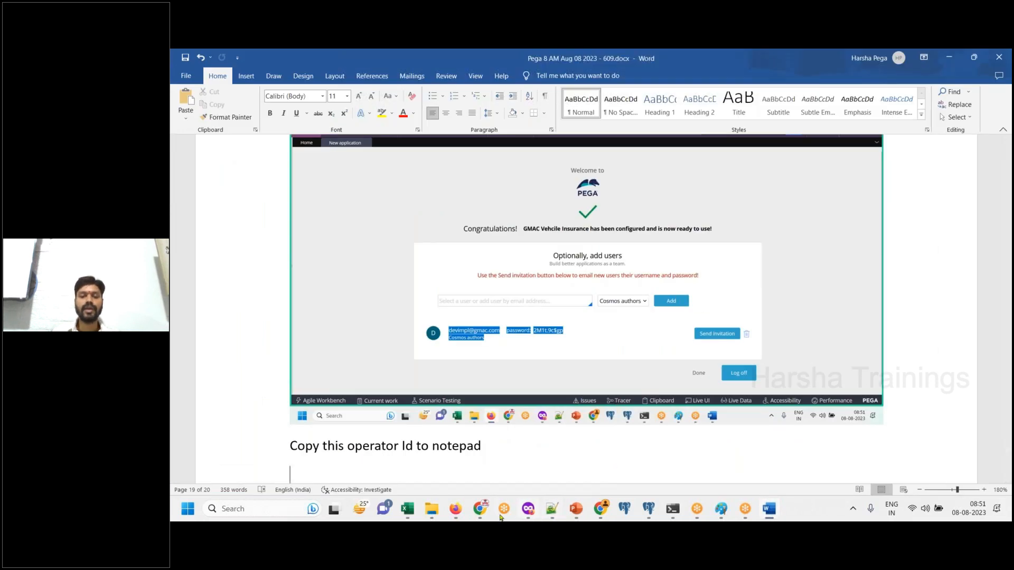
{"action": "key", "text": "alt+Tab"}
{"action": "left_click", "coordinate": [597, 437]}
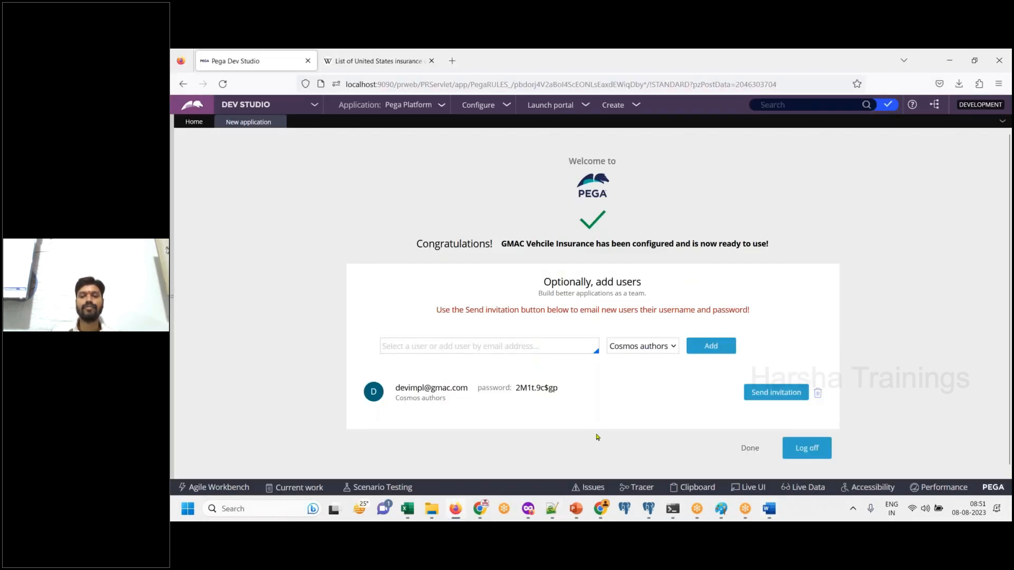
{"action": "left_click", "coordinate": [771, 515]}
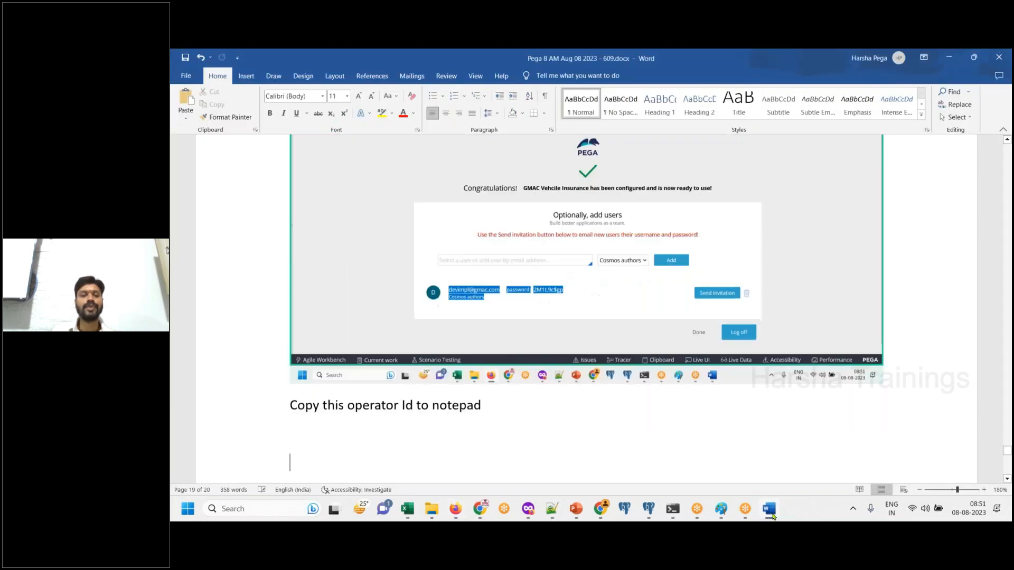
{"action": "key", "text": "Return"}
{"action": "type", "text": "Done."}
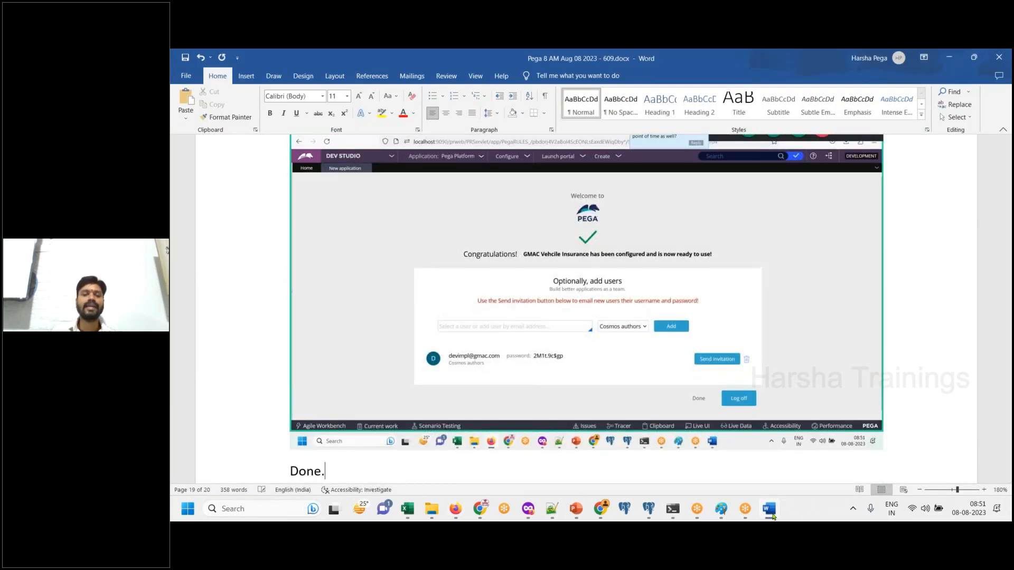
{"action": "key", "text": "Return"}
{"action": "key", "text": "ctrl+s"}
- Finish the new application page in Dev Studio and paste a screenshot of the resulting home page into Word
{"action": "left_click", "coordinate": [774, 516]}
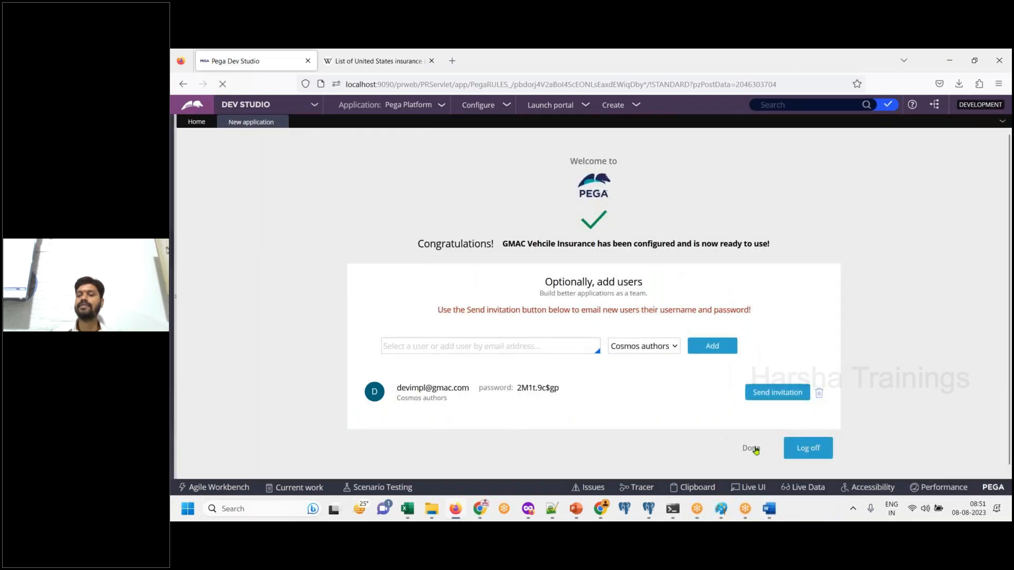
{"action": "left_click", "coordinate": [751, 448]}
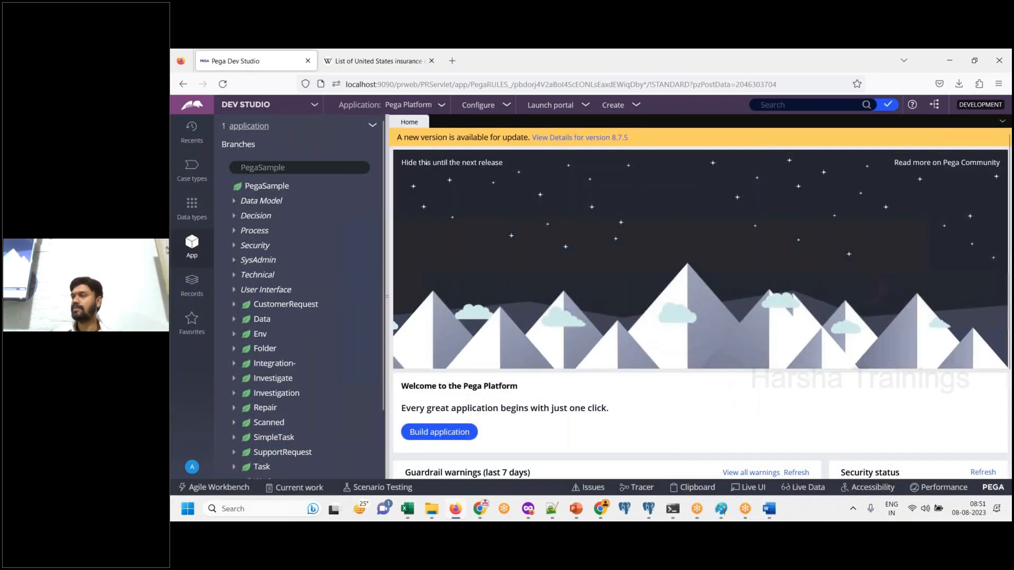
{"action": "left_click", "coordinate": [769, 515]}
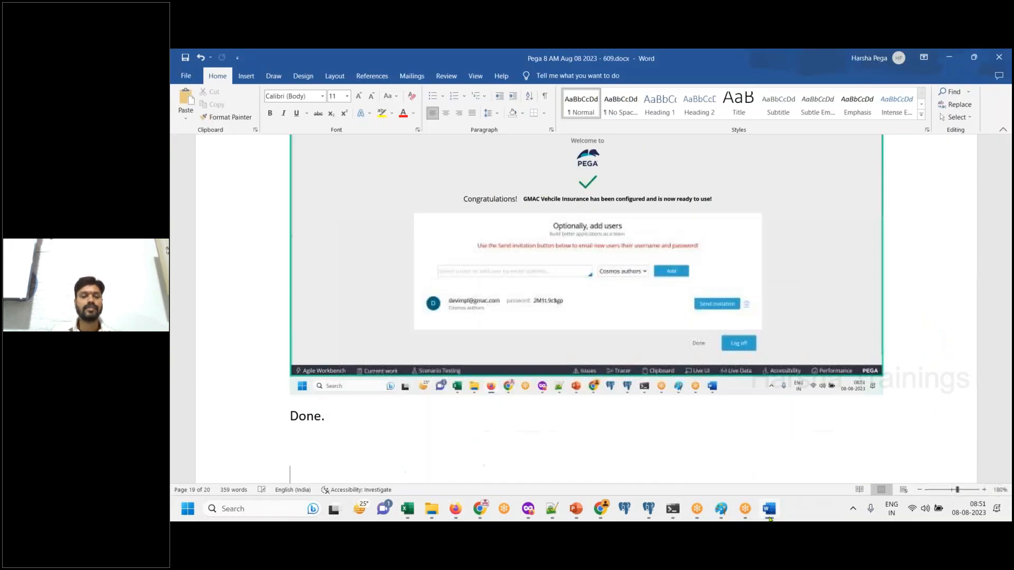
{"action": "key", "text": "ctrl+v"}
- Write the line "Now, we can log off from default application" below the home page screenshot
{"action": "type", "text": "Now, we can l"}
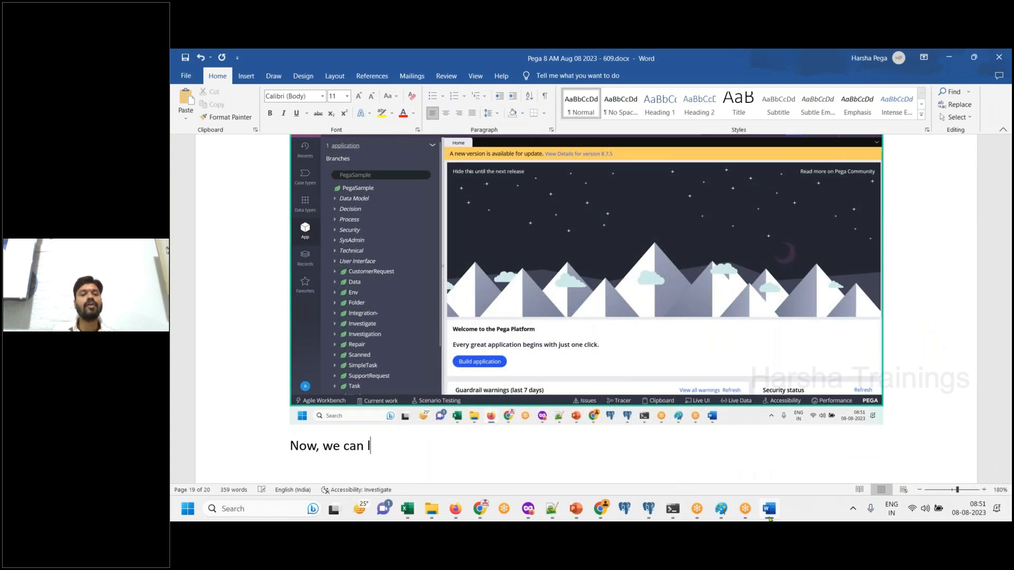
{"action": "type", "text": "og off from def"}
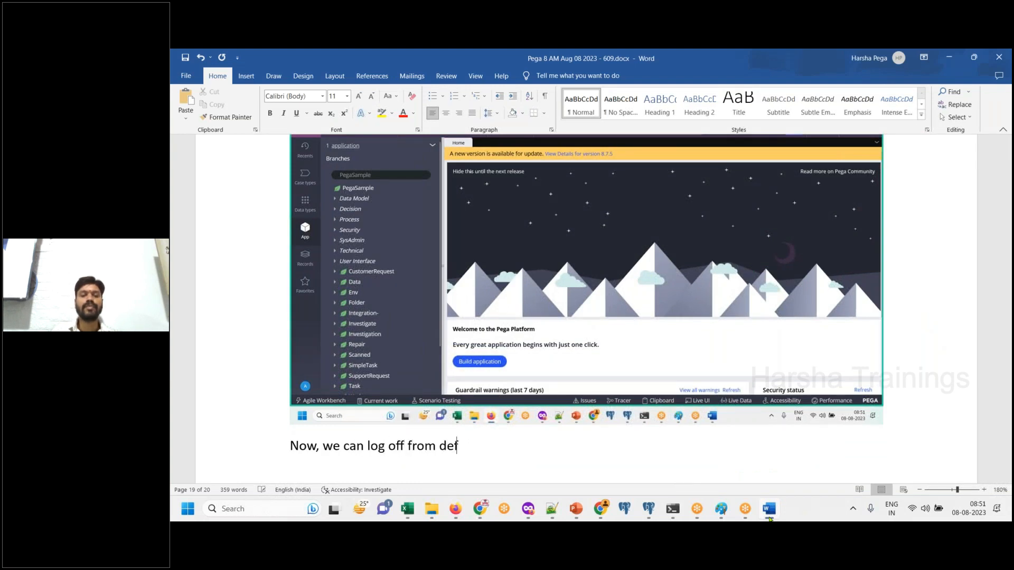
{"action": "type", "text": "ault application."}
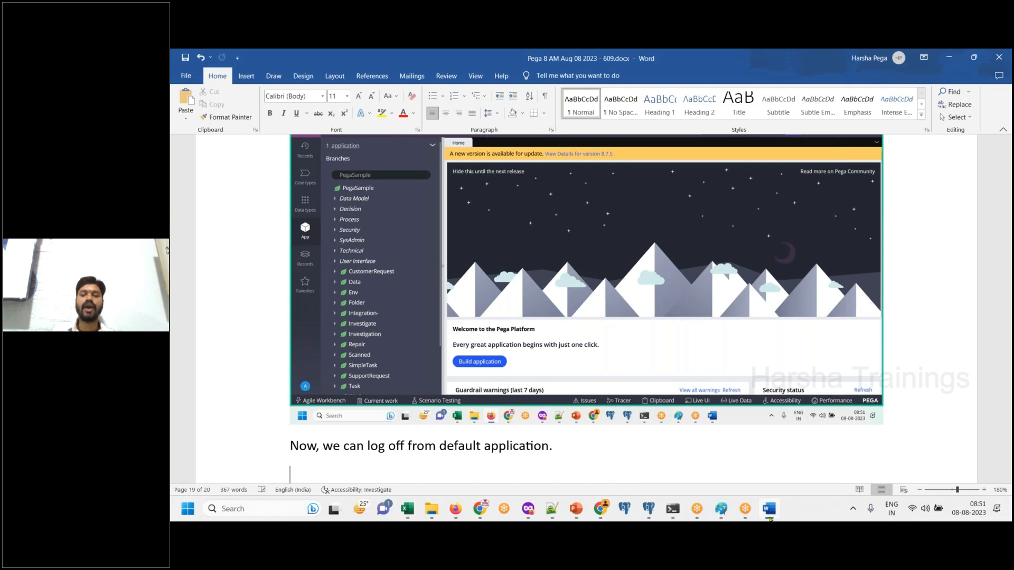
- Log off from Dev Studio and paste a screenshot of the Log off option into Word
{"action": "left_click", "coordinate": [770, 518]}
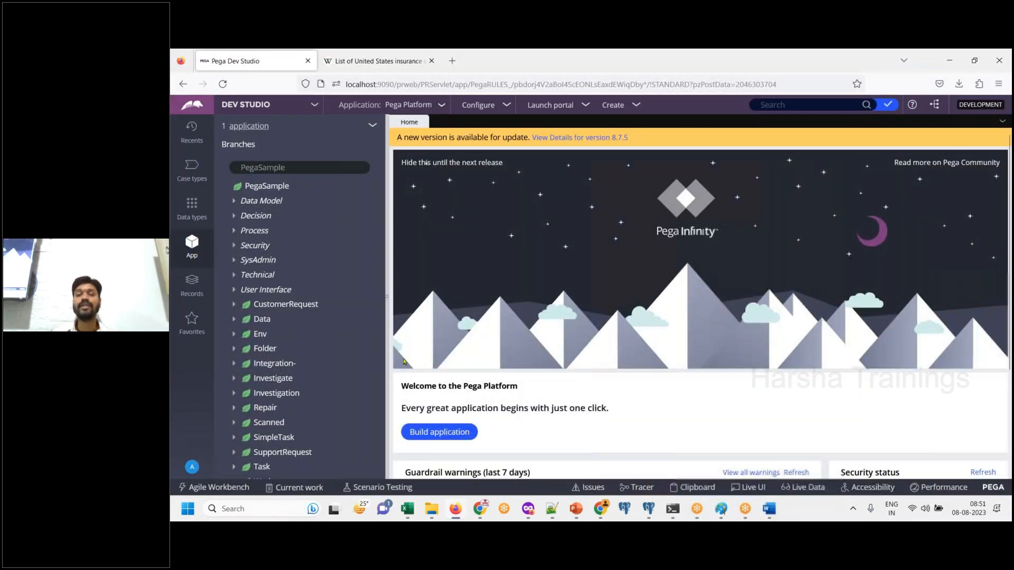
{"action": "left_click", "coordinate": [193, 467]}
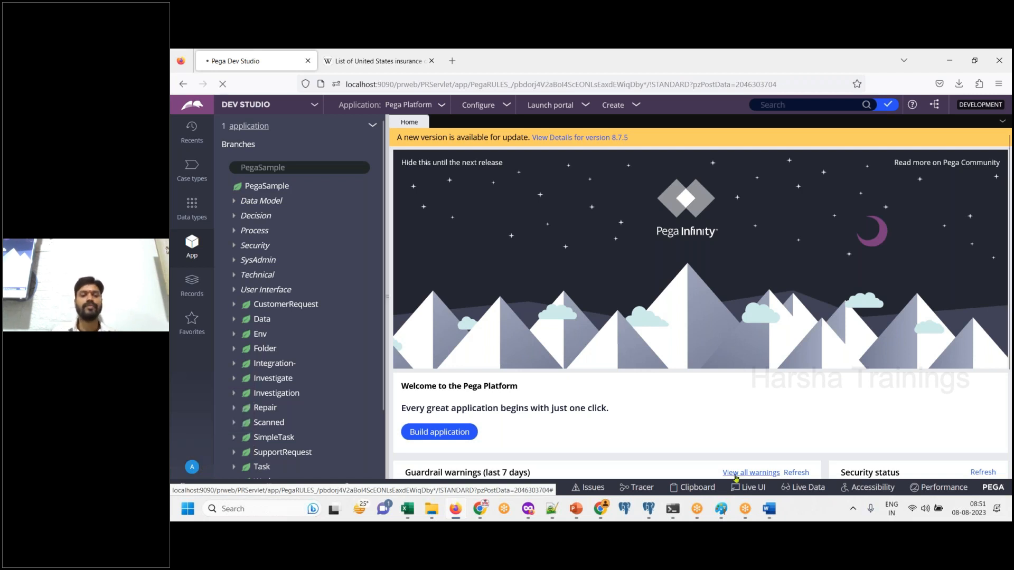
{"action": "left_click", "coordinate": [769, 510]}
{"action": "key", "text": "ctrl+v"}
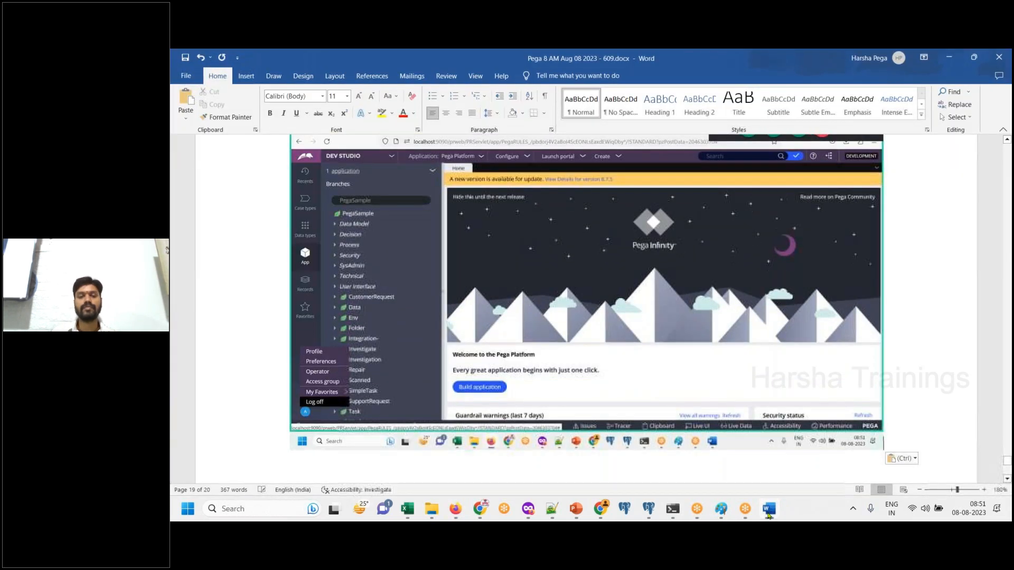
- Paste a screenshot of the Pega login page into Word with the line "Done." below it
{"action": "left_click", "coordinate": [769, 510]}
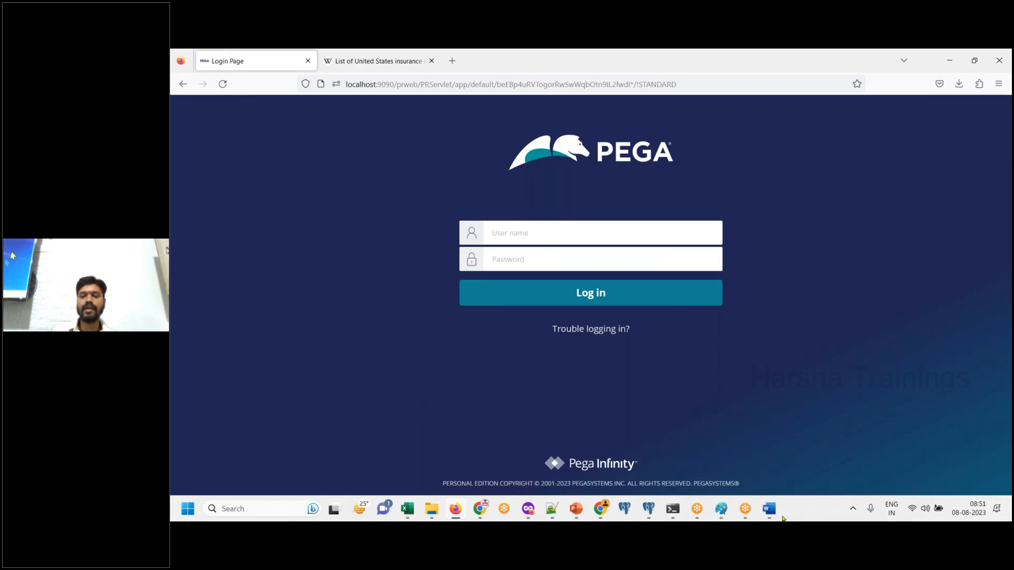
{"action": "left_click", "coordinate": [771, 514]}
{"action": "key", "text": "Return"}
{"action": "left_click", "coordinate": [770, 512]}
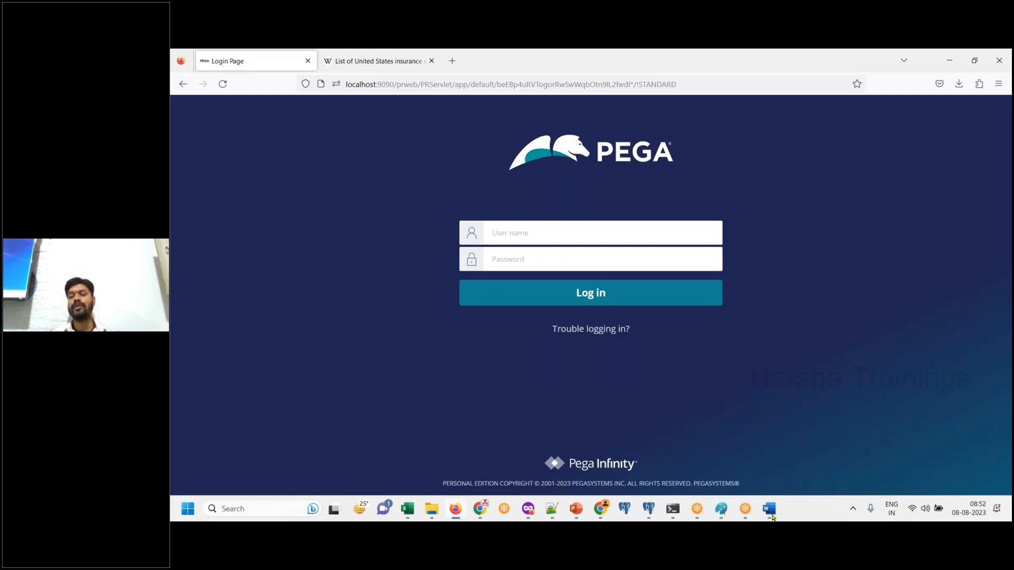
{"action": "left_click", "coordinate": [772, 516]}
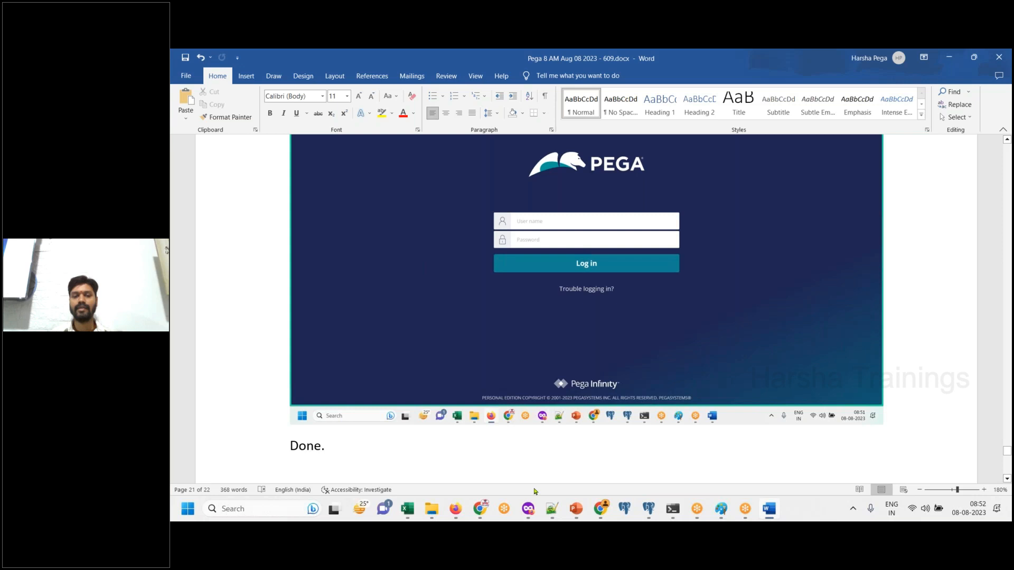
{"action": "left_click", "coordinate": [264, 508]}
{"action": "type", "text": "paint"}
{"action": "key", "text": "Return"}
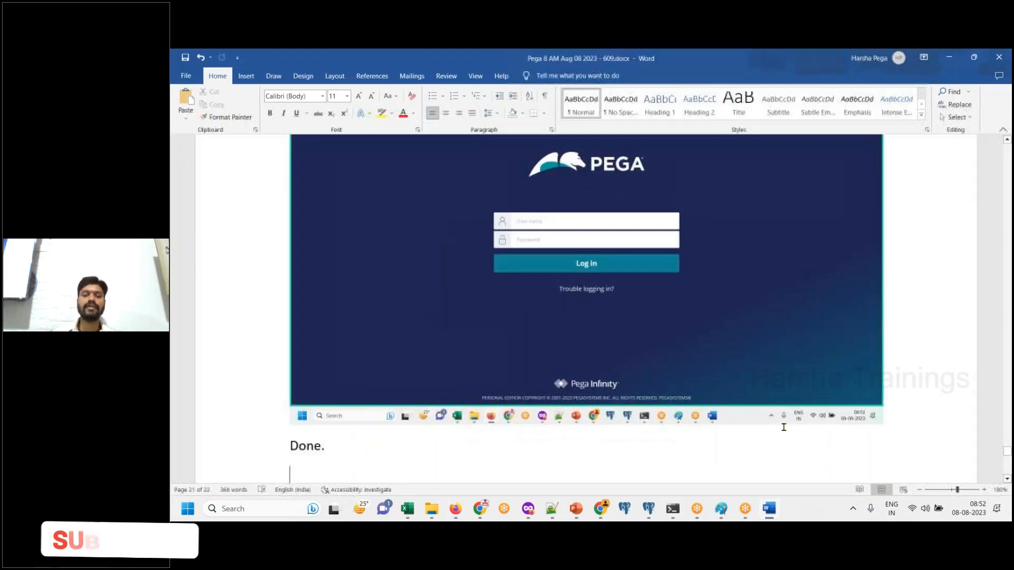
- Add the line "Now, Let’s login to IMPL application" below the login page screenshot in Word
{"action": "key", "text": "Return"}
{"action": "type", "text": "Now"}
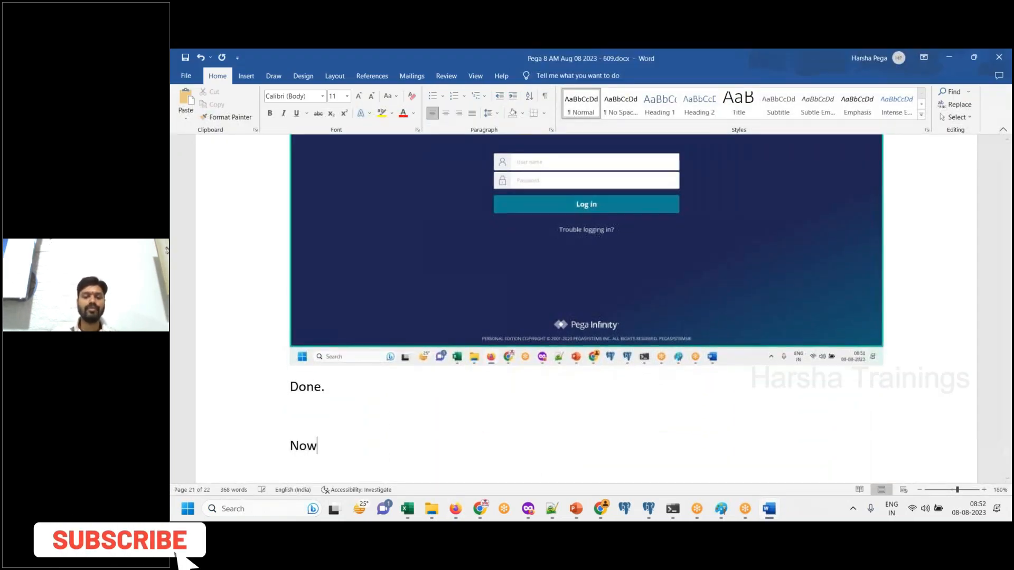
{"action": "type", "text": ", Let’s"}
{"action": "key", "text": "BackSpace"}
{"action": "type", "text": "'s"}
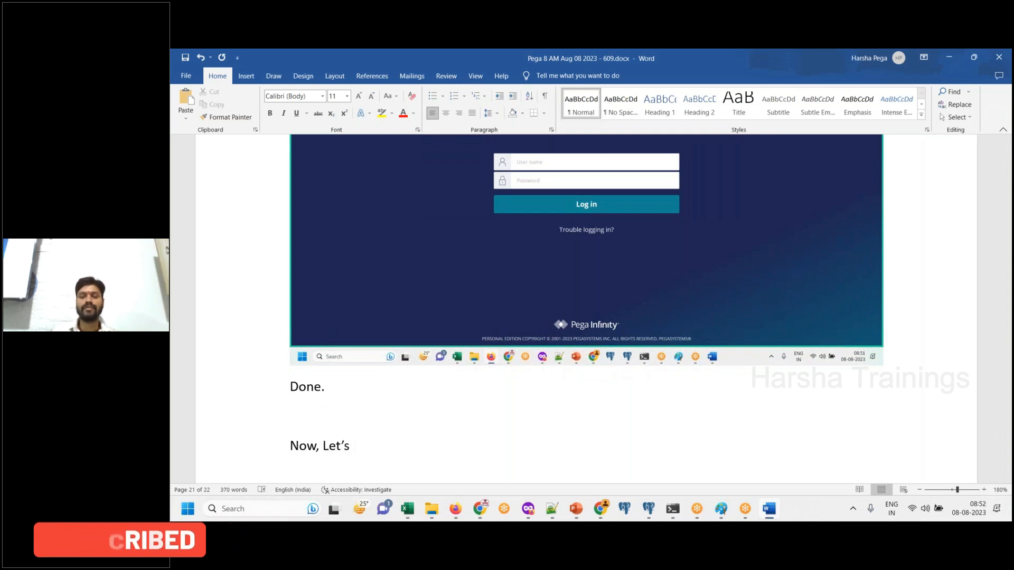
{"action": "type", "text": " login to IMP"}
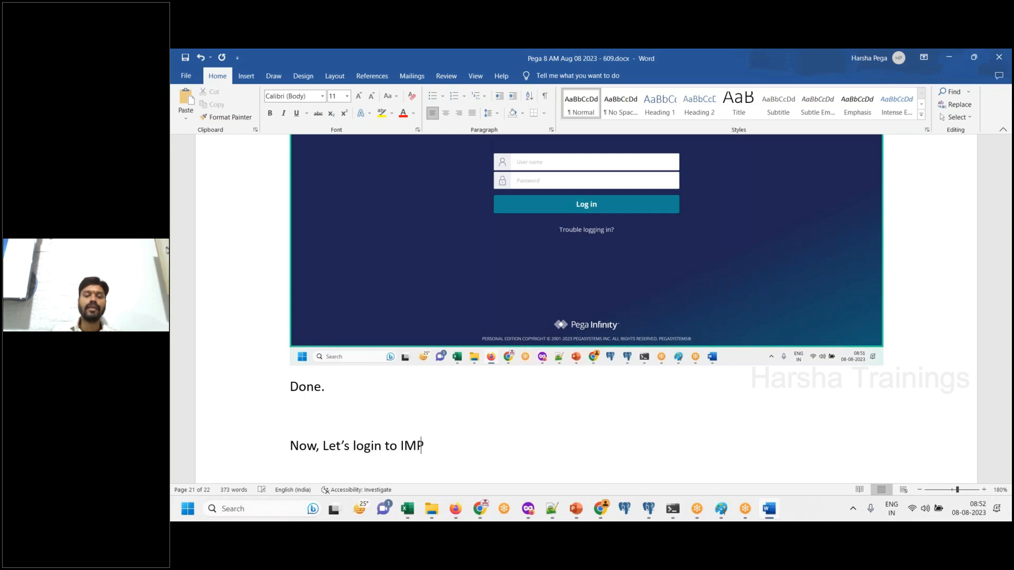
{"action": "type", "text": "L application"}
{"action": "key", "text": "Return"}
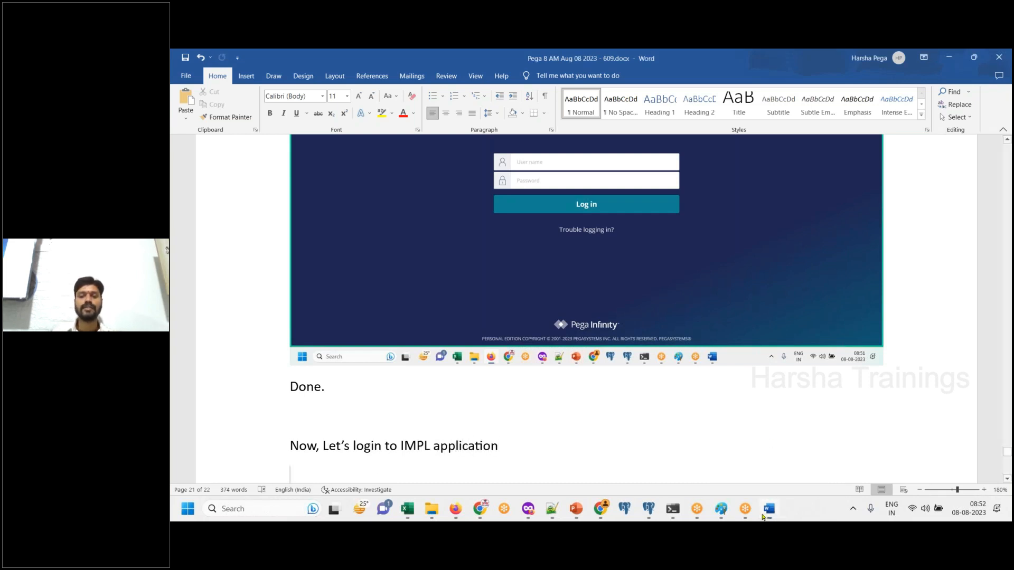
- Switch to the Pega login page in the browser and enter the new operator's e-mail address as the user name
{"action": "left_click", "coordinate": [462, 510]}
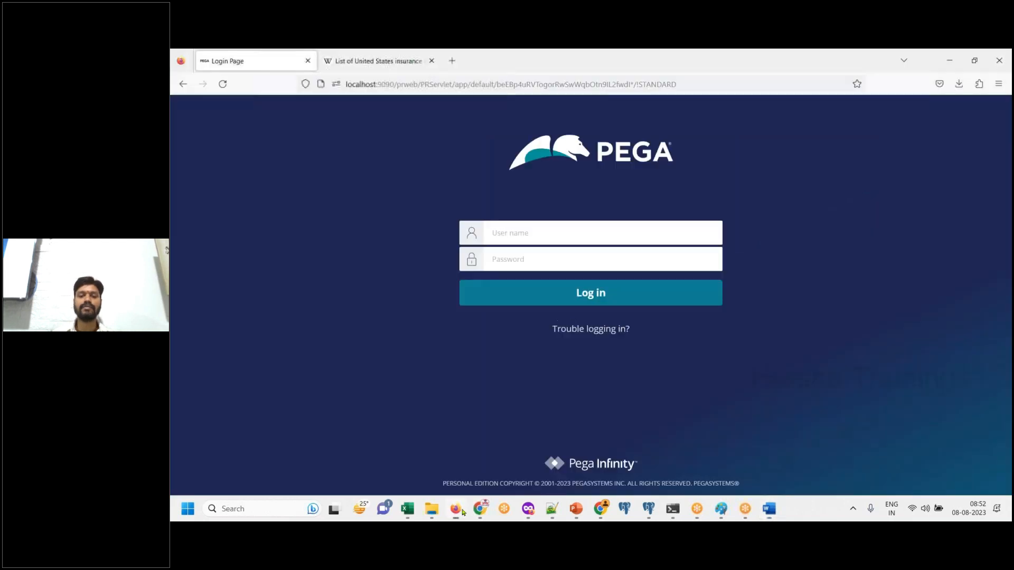
{"action": "left_click", "coordinate": [527, 224]}
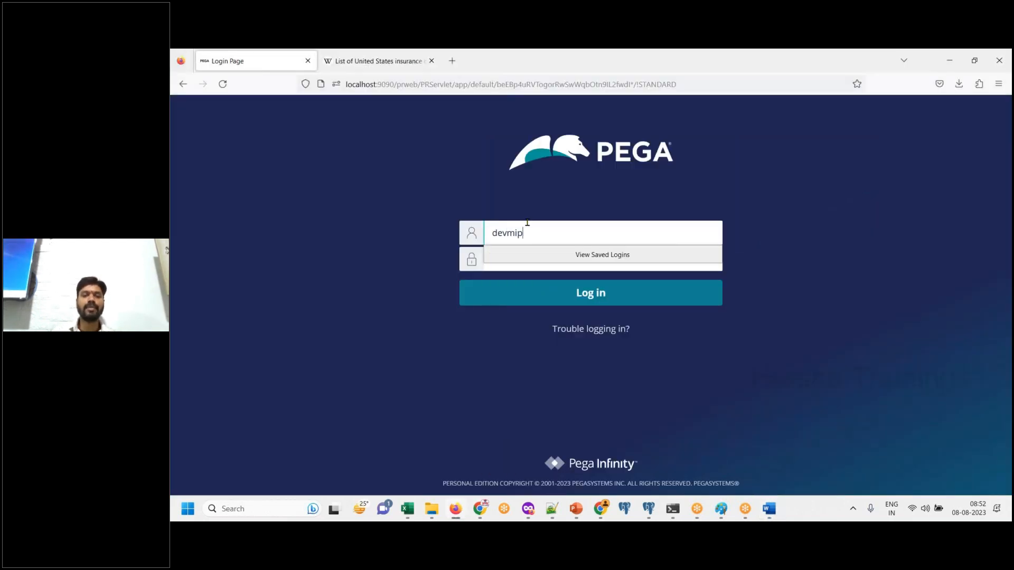
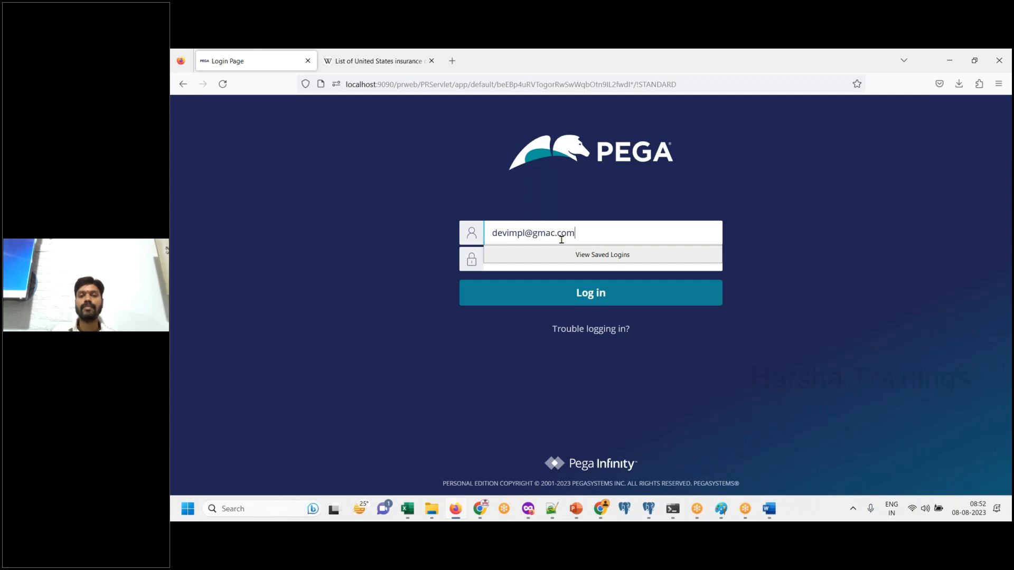
{"action": "left_click", "coordinate": [682, 441]}
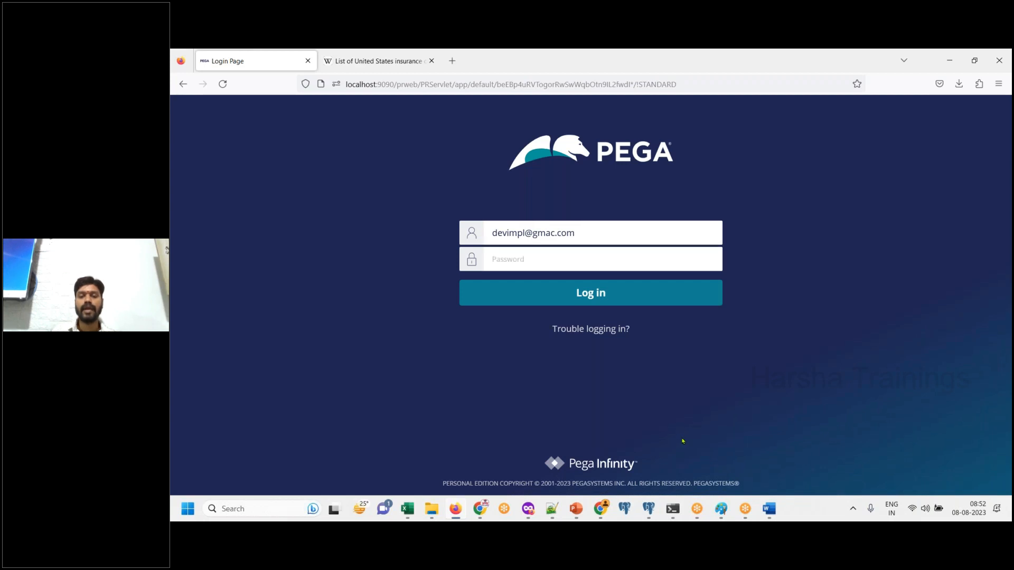
- Copy the new operator's password from the class notes in Notepad++ and log in to Pega in the browser with it
{"action": "left_click", "coordinate": [551, 508]}
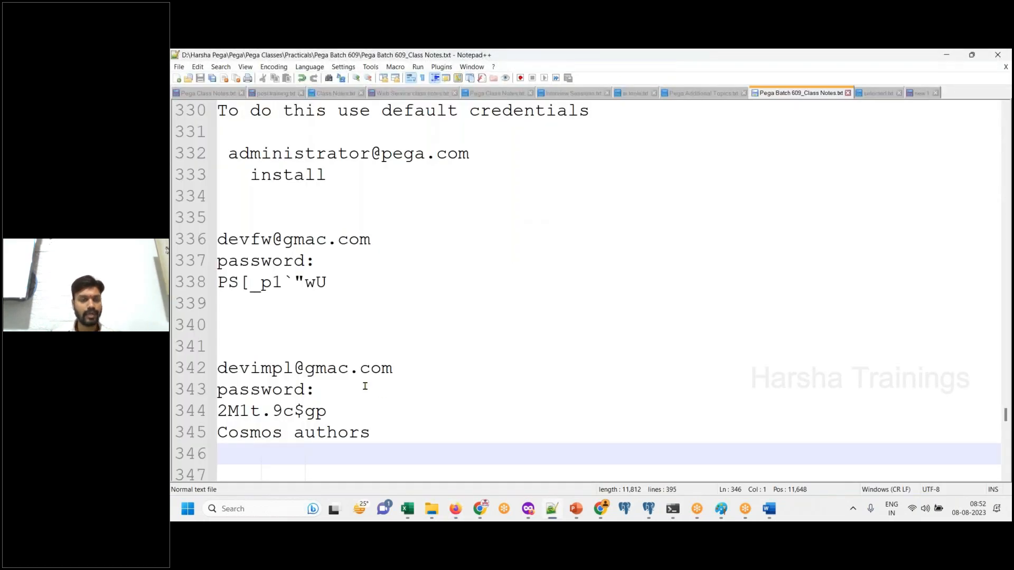
{"action": "left_click", "coordinate": [326, 413]}
{"action": "key", "text": "shift+Left"}
{"action": "key", "text": "shift+Left"}
{"action": "key", "text": "shift+Left"}
{"action": "key", "text": "shift+Left"}
{"action": "key", "text": "shift+Left"}
{"action": "key", "text": "shift+Left"}
{"action": "key", "text": "shift+Left"}
{"action": "key", "text": "shift+Left"}
{"action": "key", "text": "shift+Left"}
{"action": "key", "text": "shift+Left"}
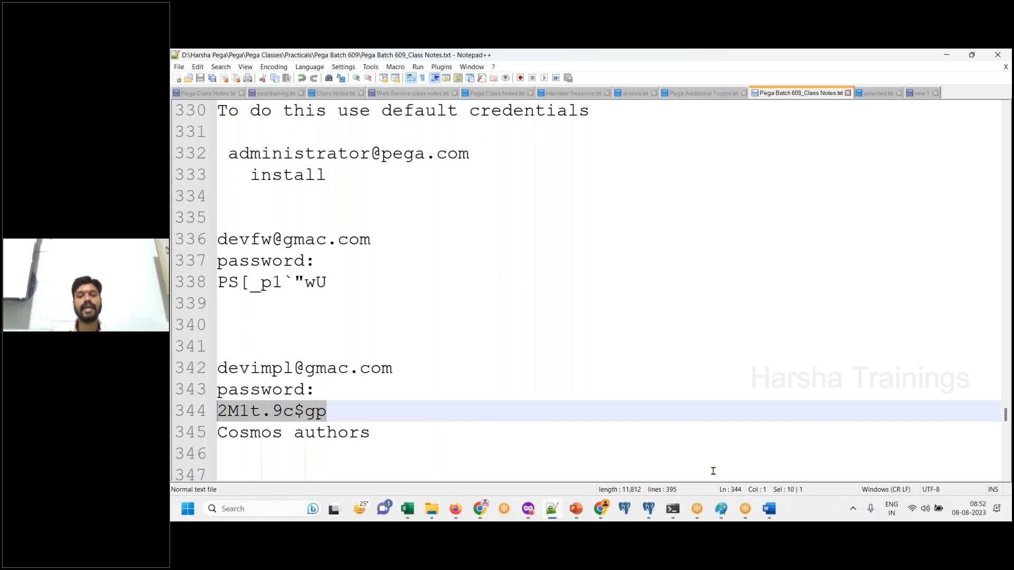
{"action": "left_click", "coordinate": [457, 510]}
{"action": "left_click", "coordinate": [594, 257]}
{"action": "key", "text": "ctrl+v"}
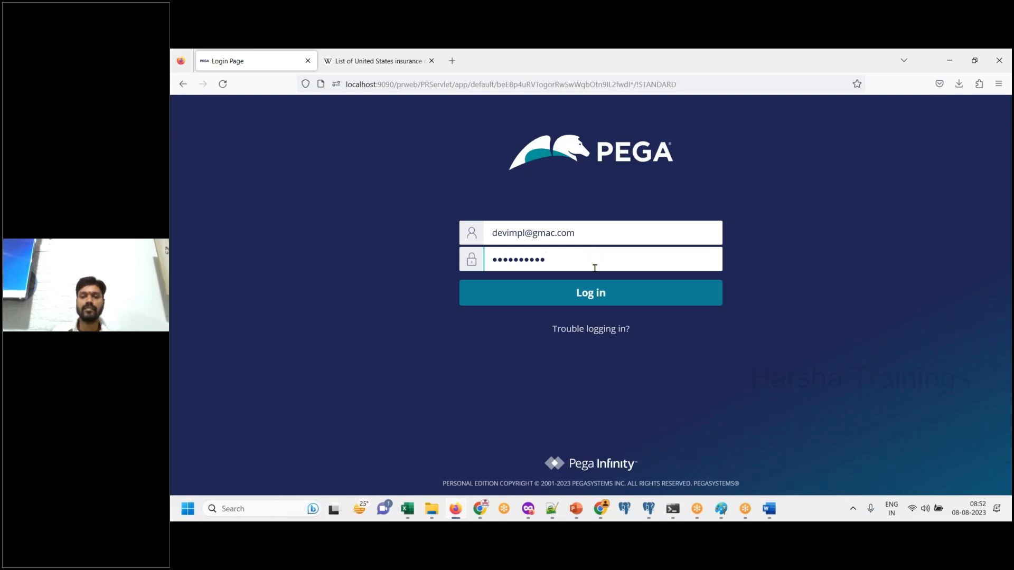
{"action": "left_click", "coordinate": [593, 292]}
- Paste a screenshot of the filled-in login page into Word with the line "It prompts for change password" below it
{"action": "left_click", "coordinate": [769, 512]}
{"action": "key", "text": "ctrl+v"}
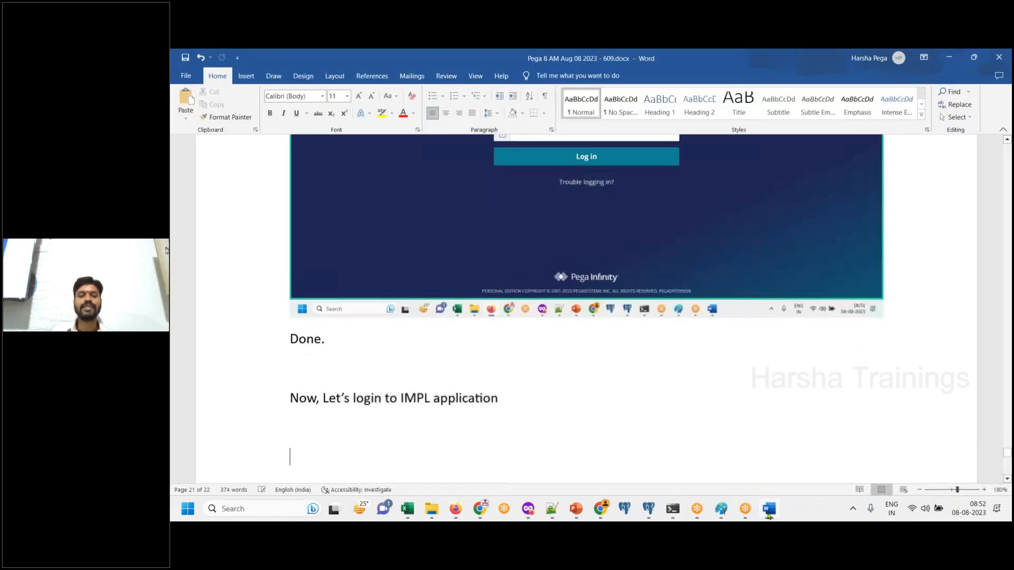
{"action": "type", "text": "It prm"}
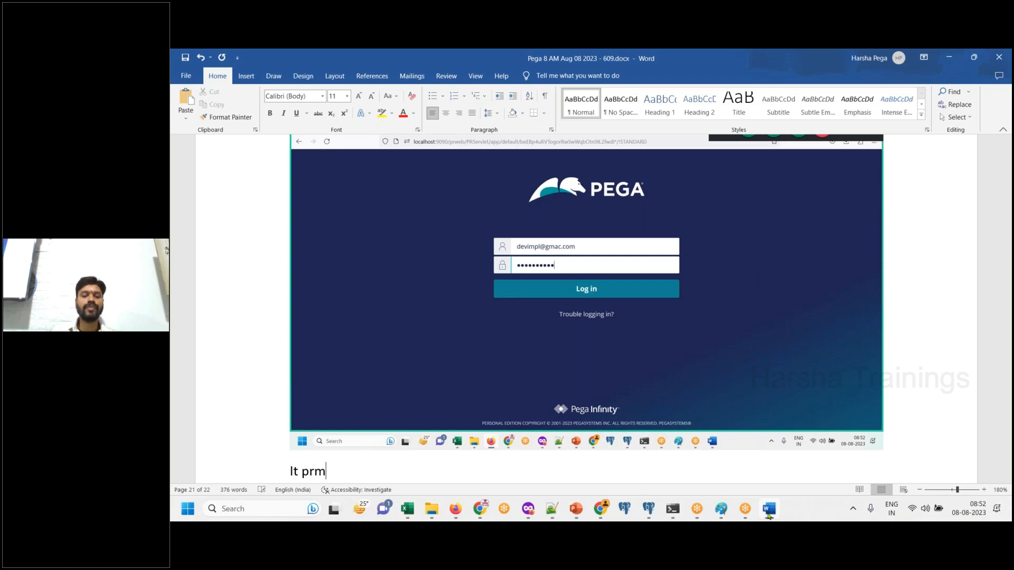
{"action": "key", "text": "BackSpace"}
{"action": "type", "text": "ompt"}
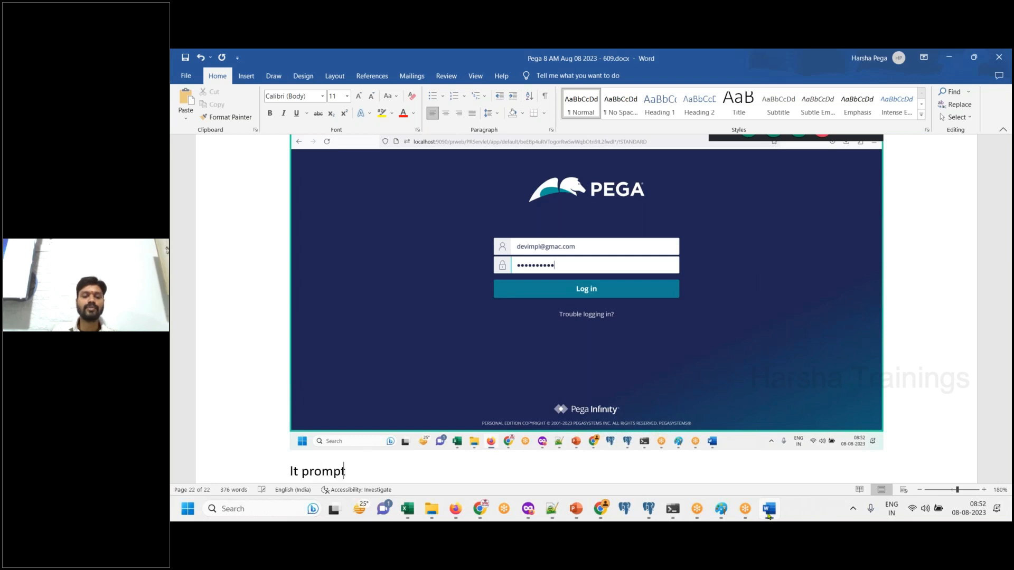
{"action": "type", "text": "s for chan"}
{"action": "key", "text": "BackSpace"}
{"action": "key", "text": "BackSpace"}
{"action": "type", "text": "hange password"}
{"action": "key", "text": "Return"}
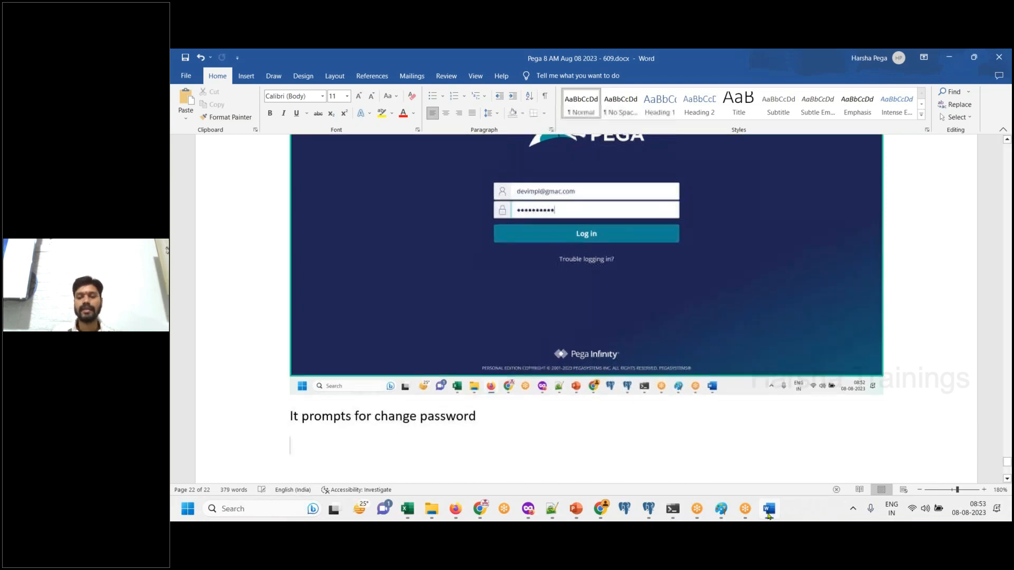
- Switch to the Pega change password page and submit the operator's current password, new password and password confirmation
{"action": "left_click", "coordinate": [769, 516]}
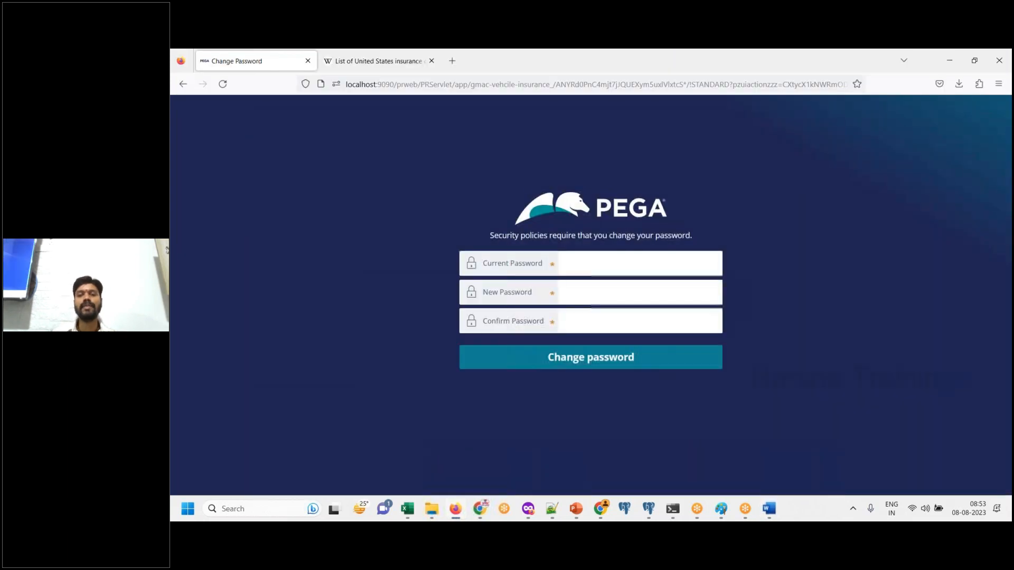
{"action": "left_click", "coordinate": [585, 271]}
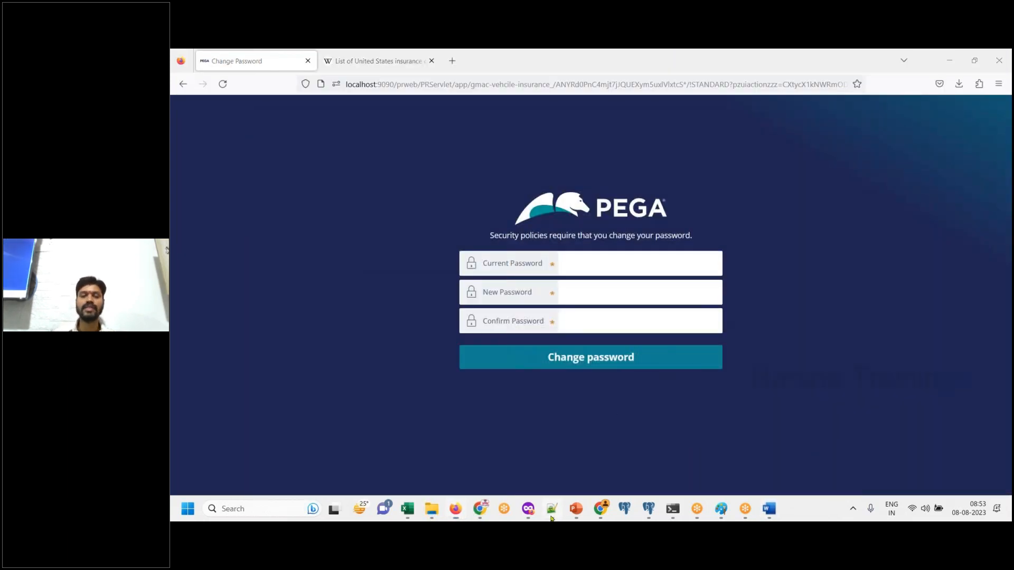
{"action": "left_click", "coordinate": [552, 509]}
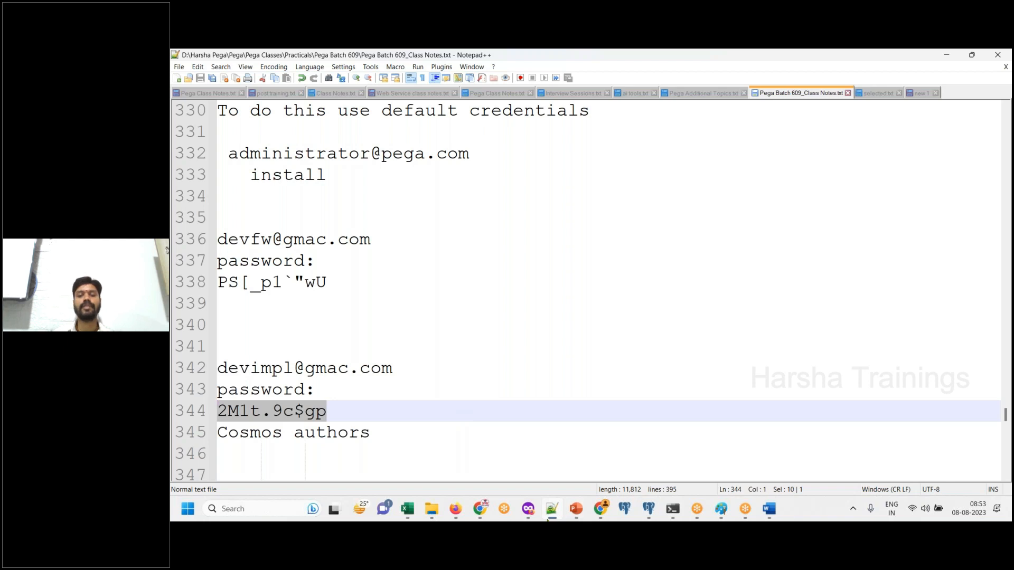
{"action": "left_click", "coordinate": [549, 519]}
{"action": "left_click", "coordinate": [581, 262]}
{"action": "key", "text": "ctrl+v"}
{"action": "left_click", "coordinate": [599, 292]}
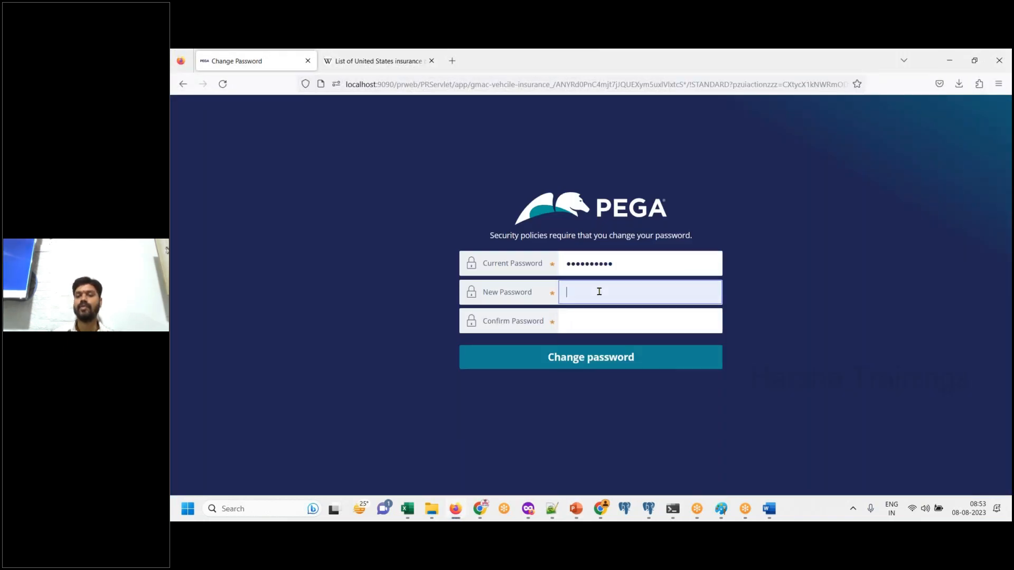
{"action": "type", "text": "••"}
{"action": "left_click", "coordinate": [600, 321]}
{"action": "type", "text": "•"}
{"action": "left_click", "coordinate": [848, 330]}
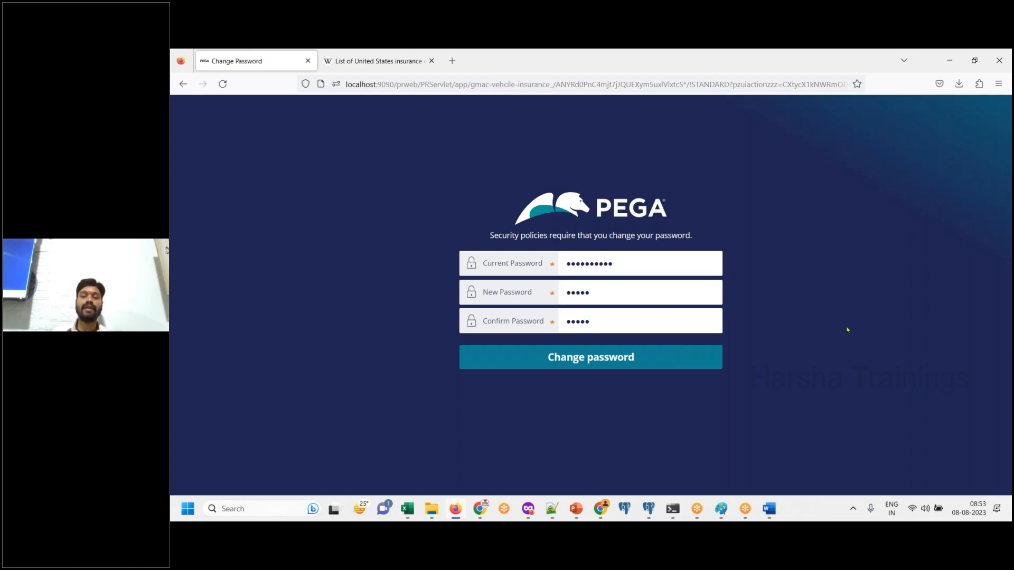
{"action": "key", "text": "Return"}
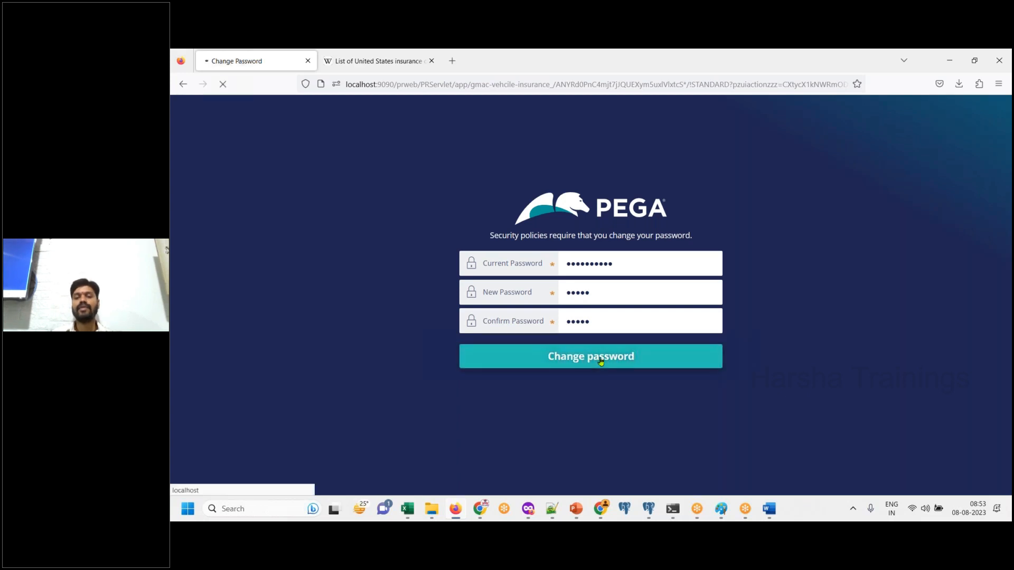
- Paste screenshots of the change password page and App Studio into Word with the line "It has loaded App studio." below them
{"action": "left_click", "coordinate": [767, 510]}
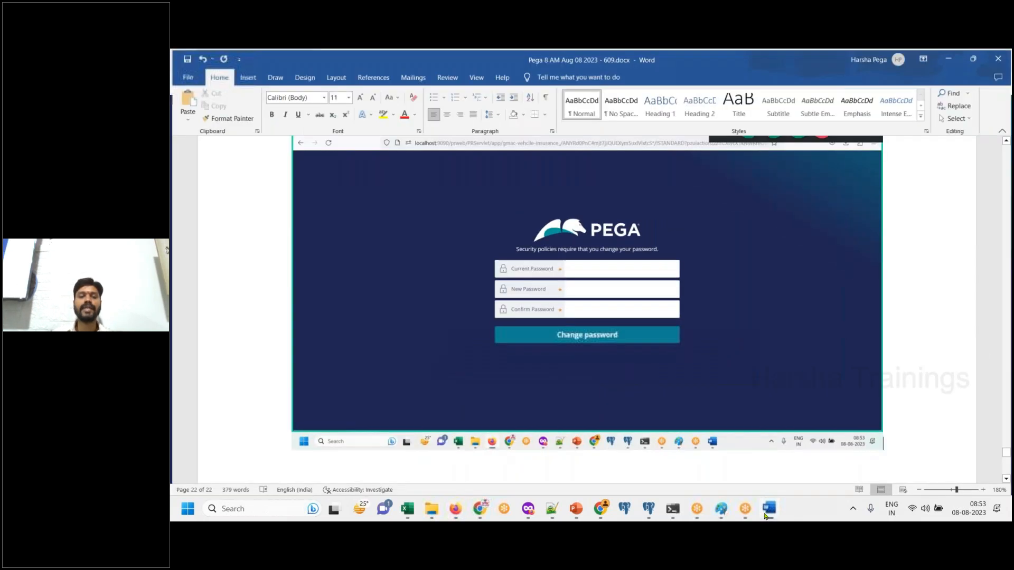
{"action": "left_click", "coordinate": [766, 510]}
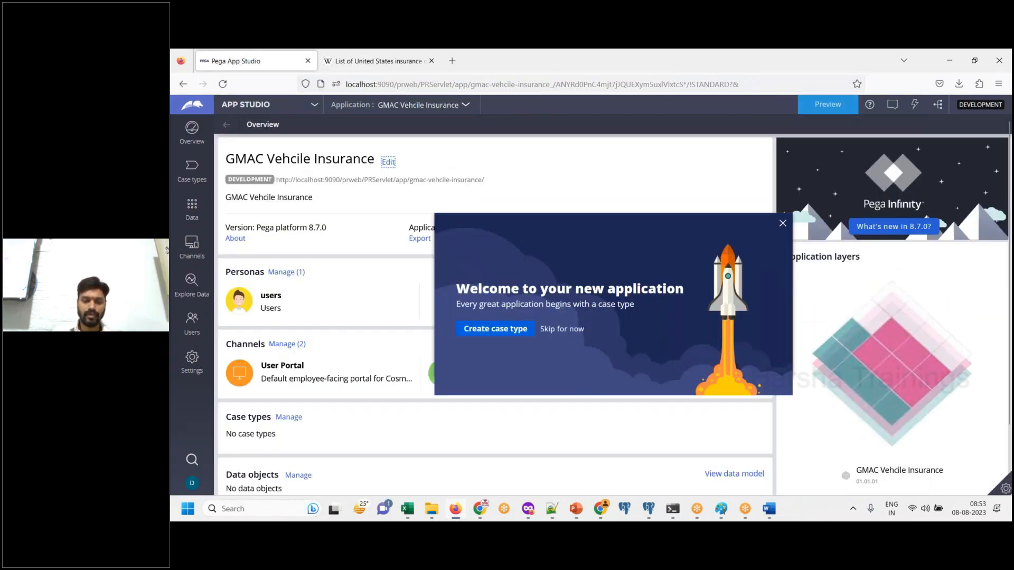
{"action": "left_click", "coordinate": [771, 515]}
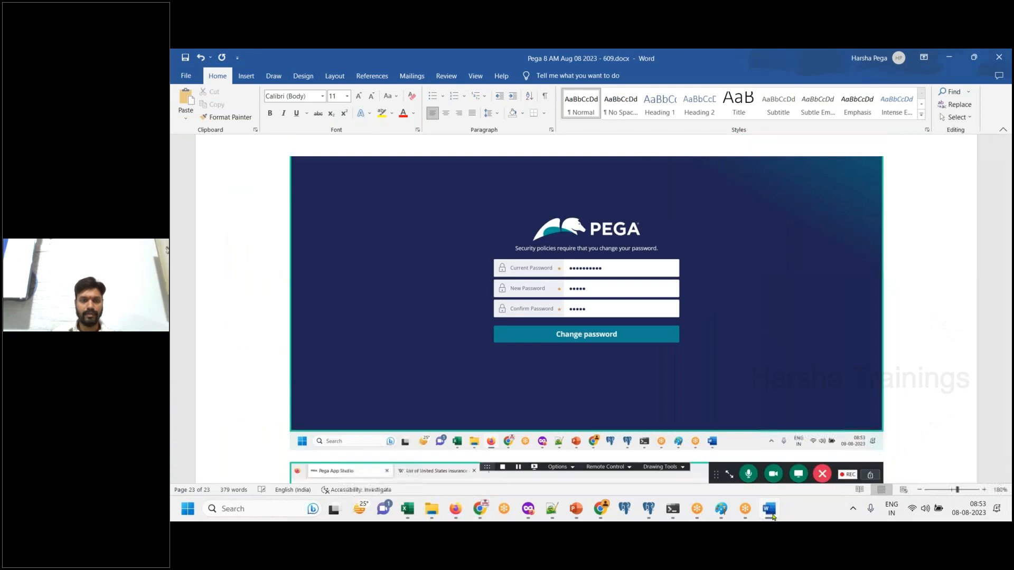
{"action": "key", "text": "ctrl+v"}
{"action": "key", "text": "Return"}
{"action": "type", "text": "It has loaded App"}
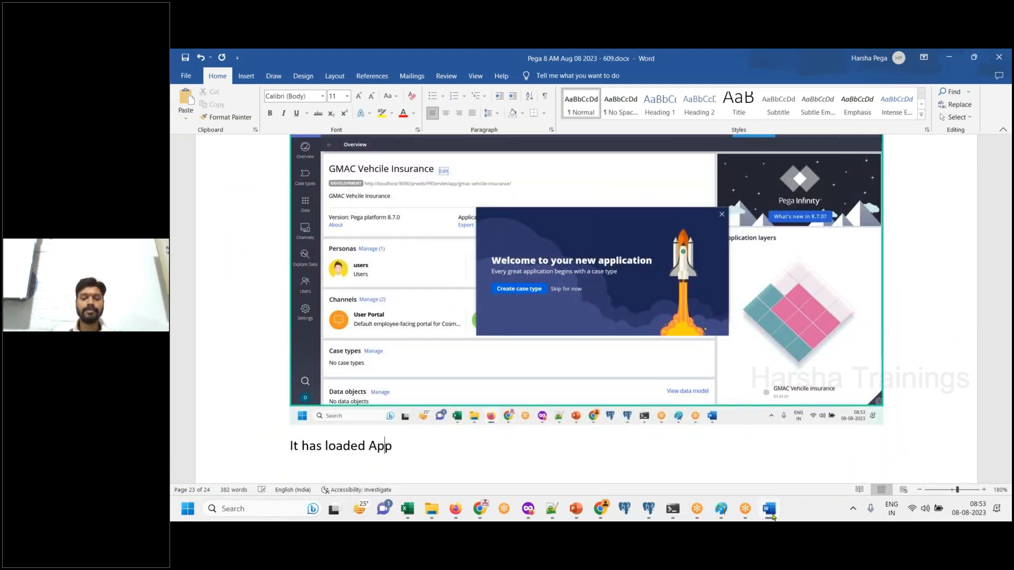
{"action": "type", "text": " studio,"}
{"action": "key", "text": "BackSpace"}
{"action": "type", "text": "."}
{"action": "key", "text": "Return"}
- Add the line "Click on app studio → Choose dev studio which is meant for developers." in Word
{"action": "type", "text": "Click"}
{"action": "type", "text": " on app studi"}
{"action": "type", "text": "o"}
{"action": "type", "text": " --> Choose dev"}
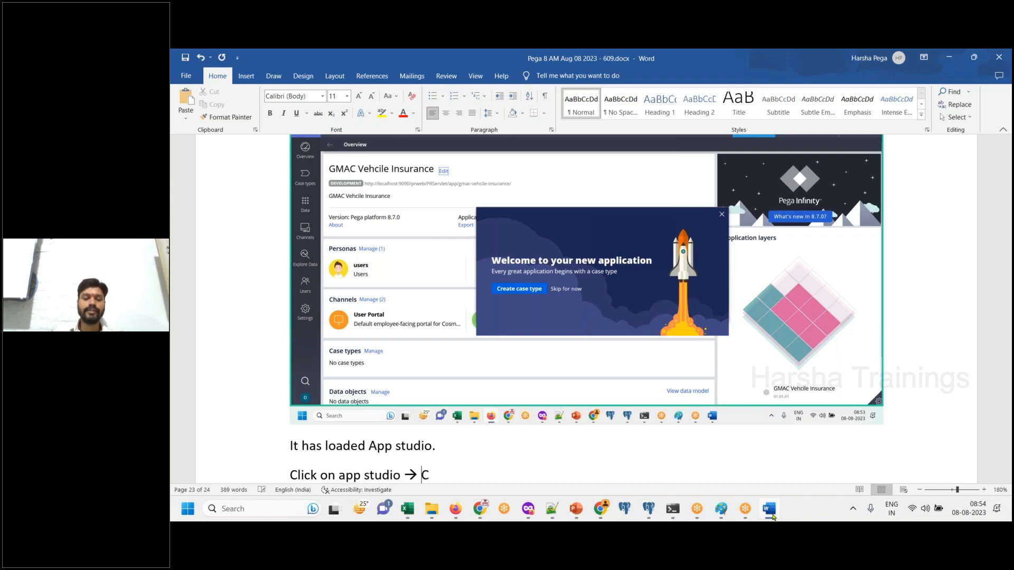
{"action": "type", "text": " stu"}
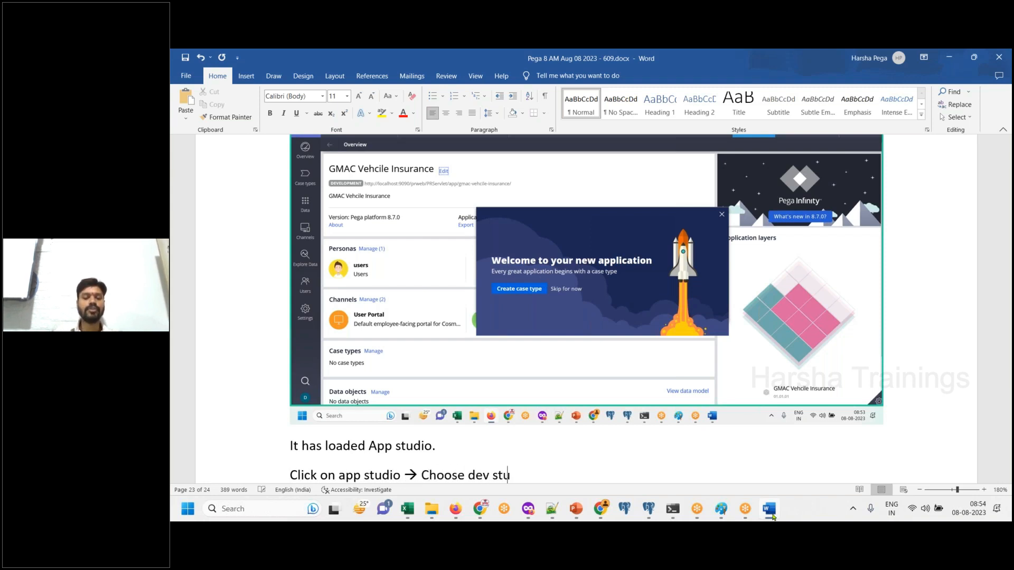
{"action": "type", "text": "dio whcih is meant for "}
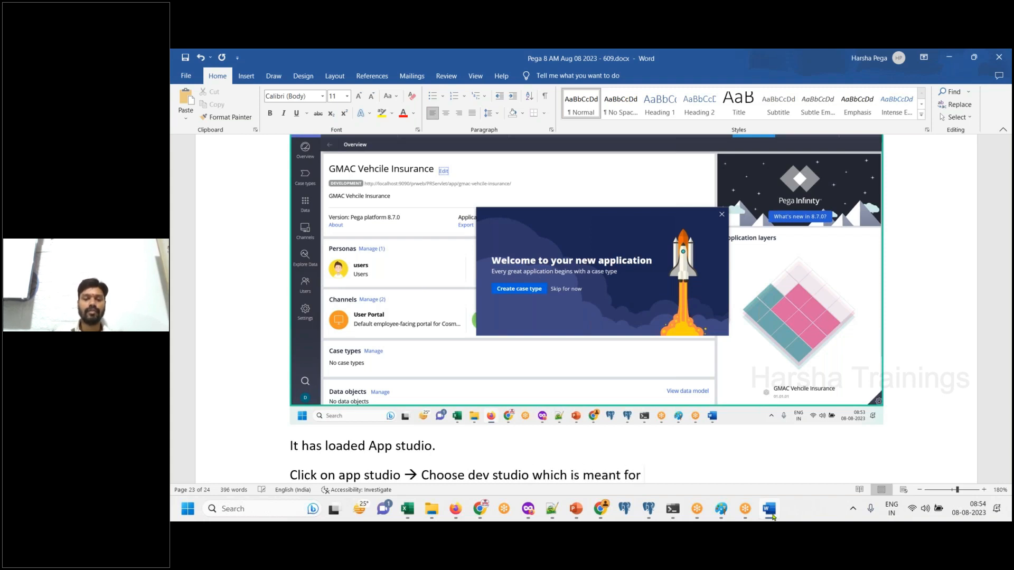
{"action": "type", "text": "developers."}
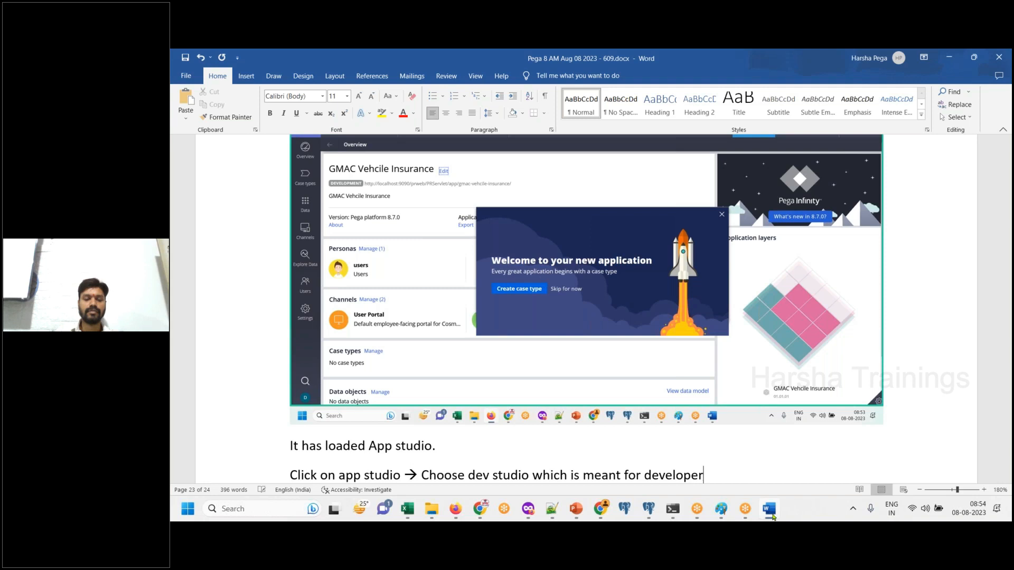
{"action": "key", "text": "Return"}
- Extend the "It has loaded App studio" line in Word with "→ Expression development."
{"action": "left_click", "coordinate": [509, 387]}
{"action": "key", "text": "BackSpace"}
{"action": "type", "text": "--> Expressi"}
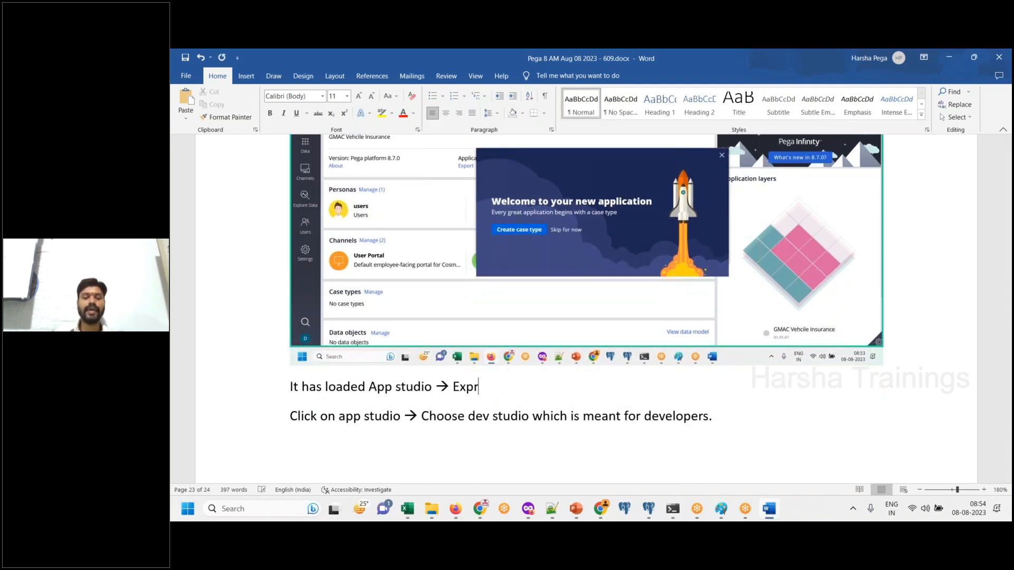
{"action": "type", "text": "on buil"}
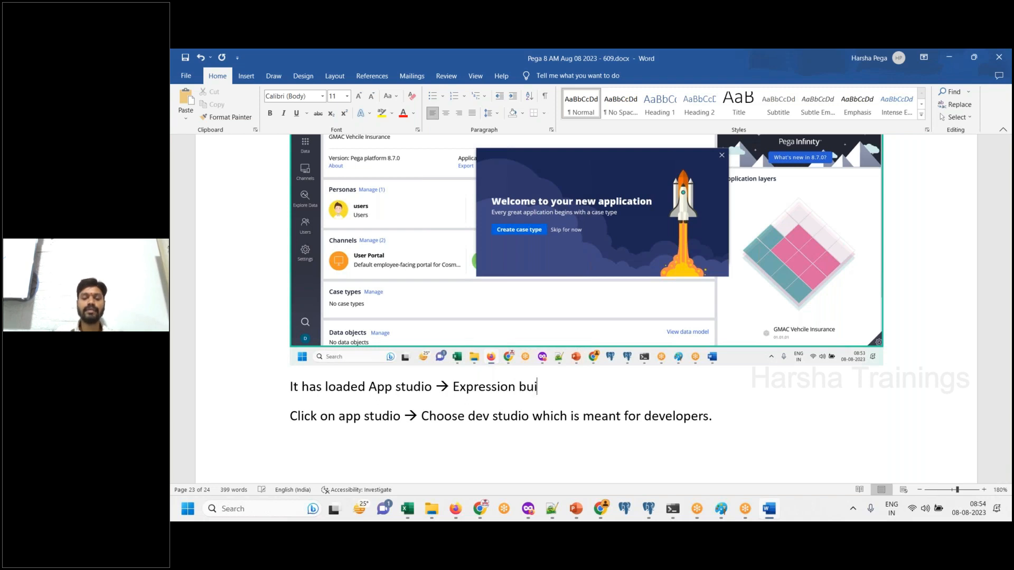
{"action": "key", "text": "BackSpace"}
{"action": "key", "text": "BackSpace"}
{"action": "key", "text": "BackSpace"}
{"action": "key", "text": "BackSpace"}
{"action": "type", "text": "development."}
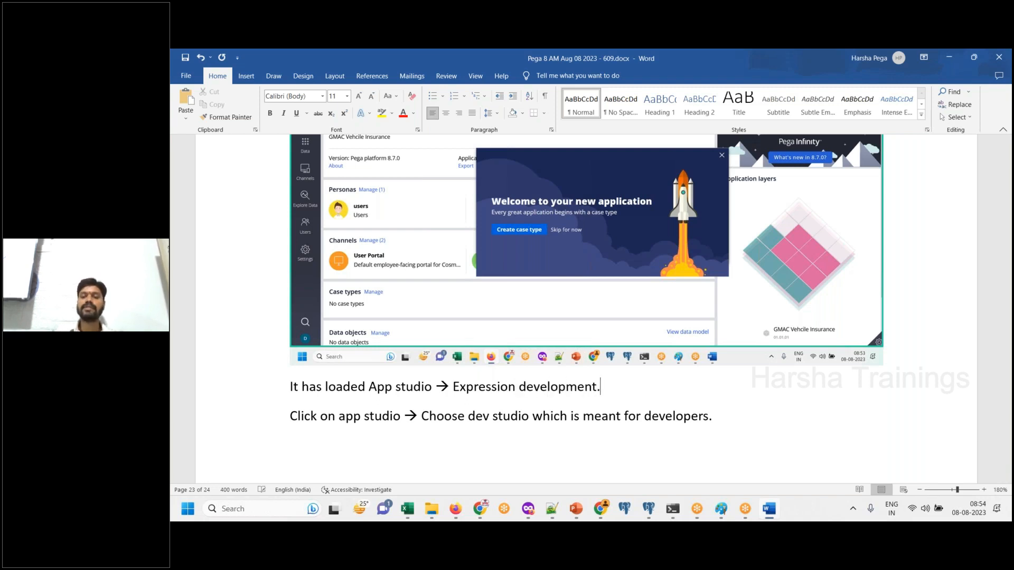
{"action": "key", "text": "Return"}
- Switch Pega from App Studio to Dev Studio and paste a screenshot of the studio choices into Word
{"action": "left_click", "coordinate": [769, 509]}
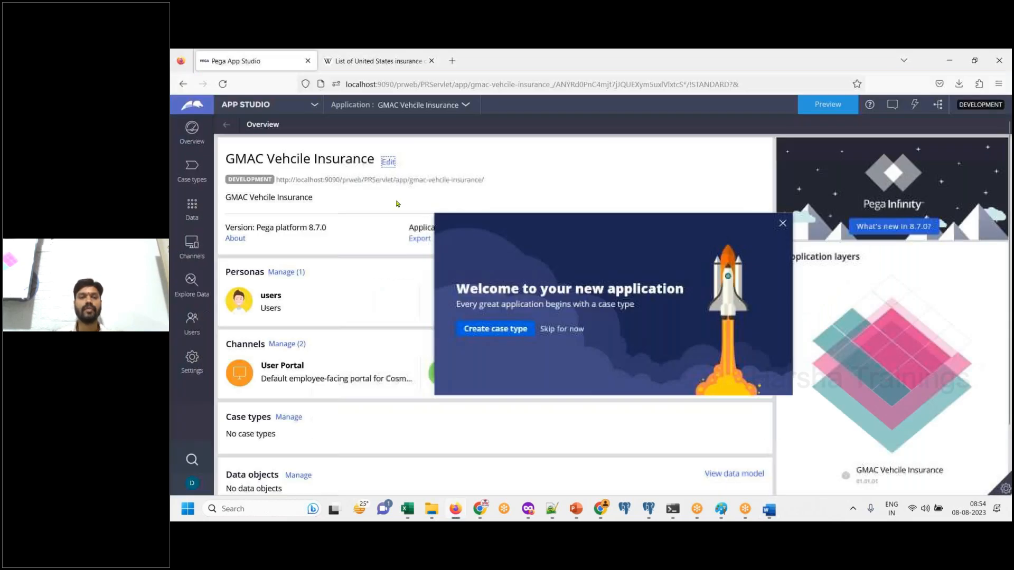
{"action": "left_click", "coordinate": [267, 104]}
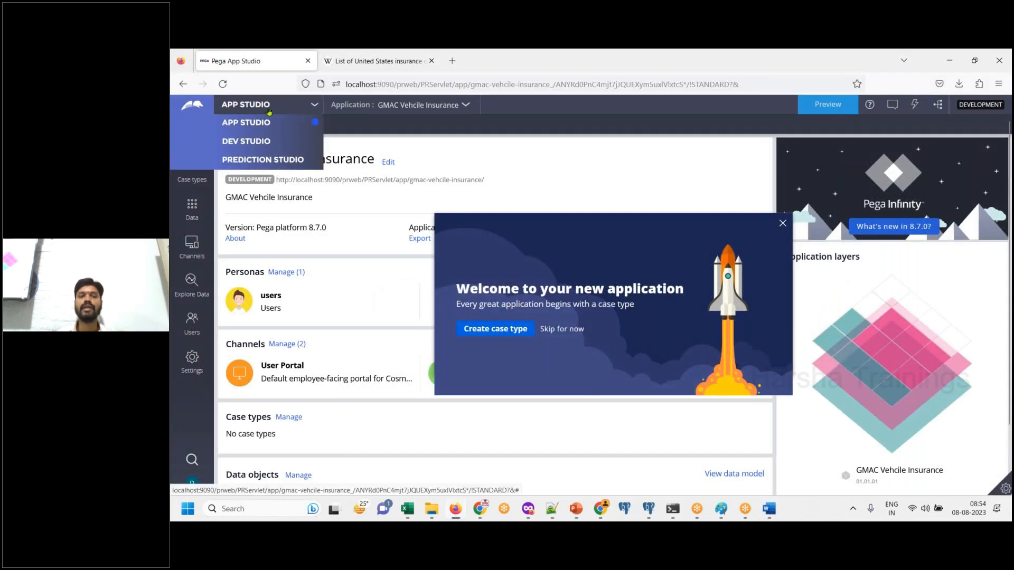
{"action": "left_click", "coordinate": [260, 142]}
{"action": "left_click", "coordinate": [767, 510]}
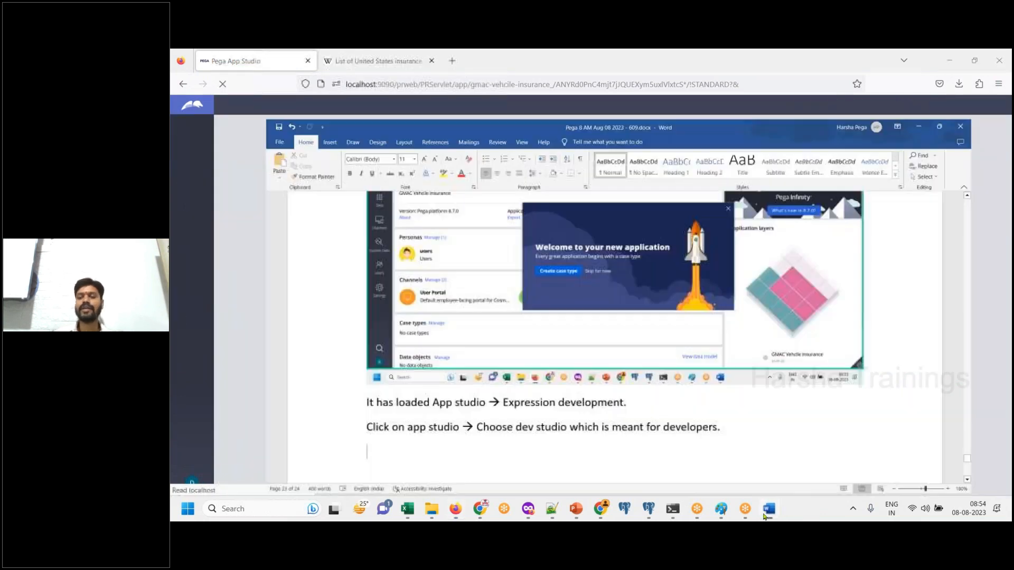
{"action": "key", "text": "ctrl+v"}
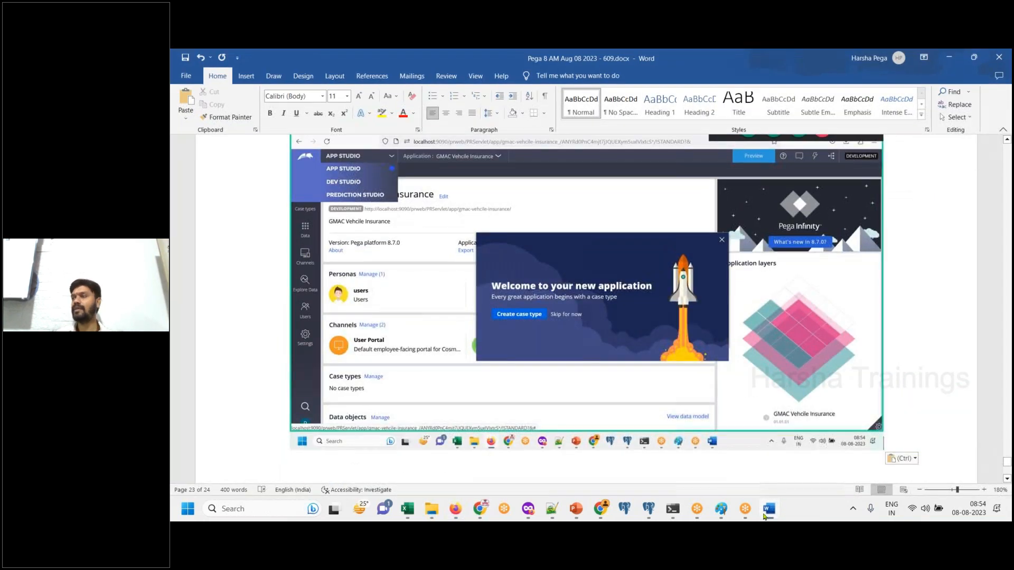
- Paste a screenshot of the Dev Studio application overview into Word below the studio choices screenshot
{"action": "left_click", "coordinate": [764, 515]}
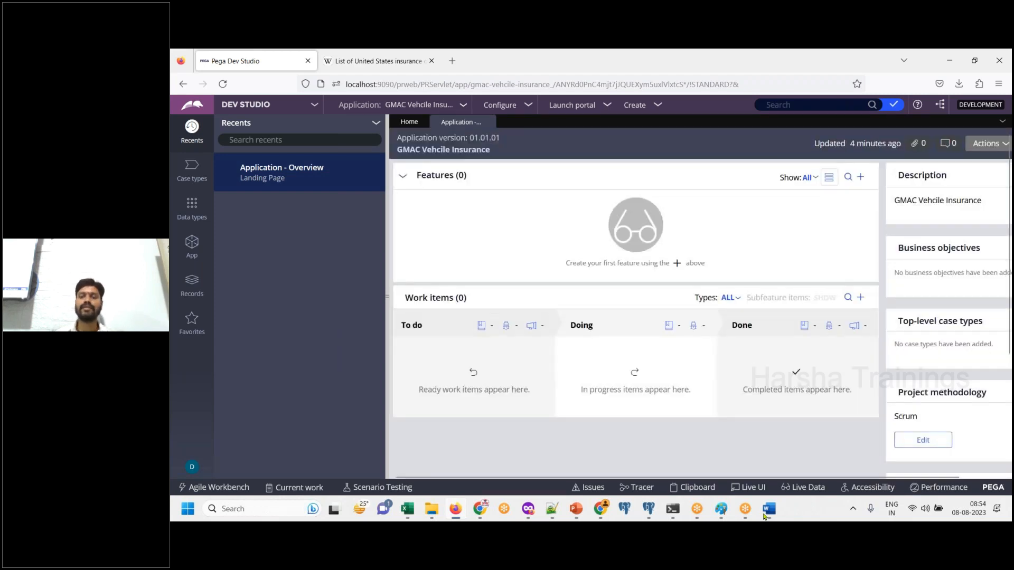
{"action": "left_click", "coordinate": [764, 516]}
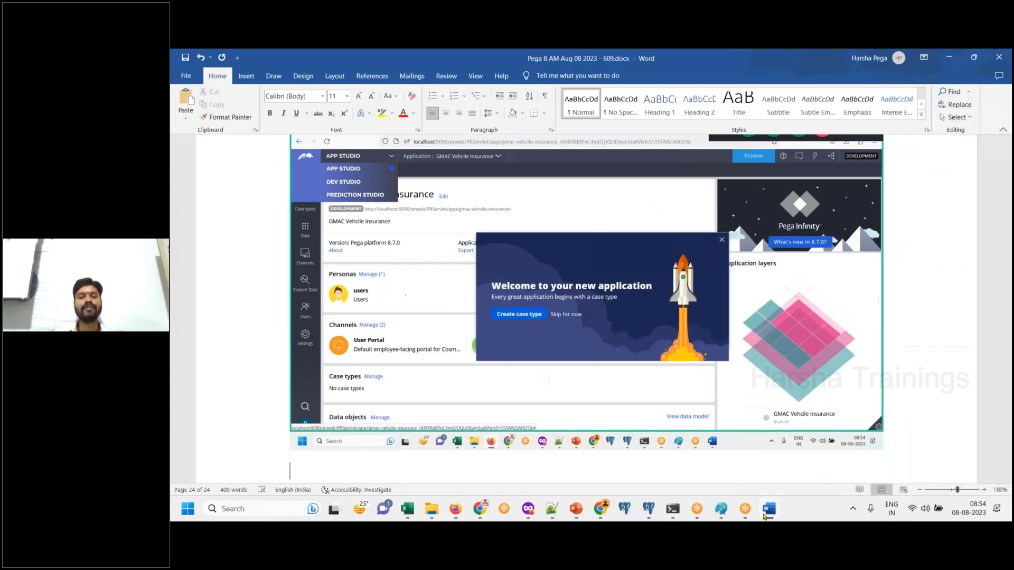
{"action": "key", "text": "ctrl+v"}
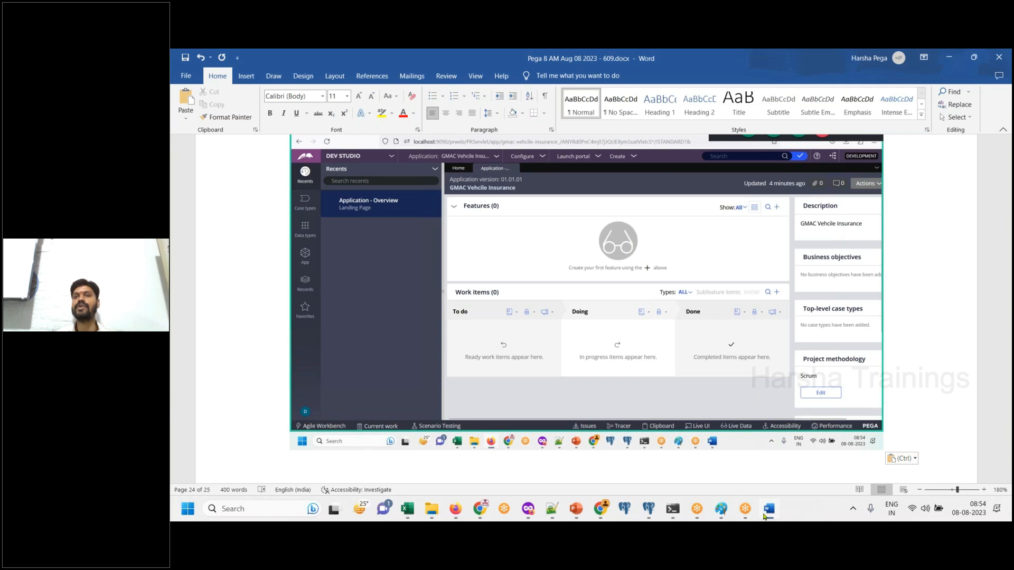
{"action": "left_click", "coordinate": [764, 516]}
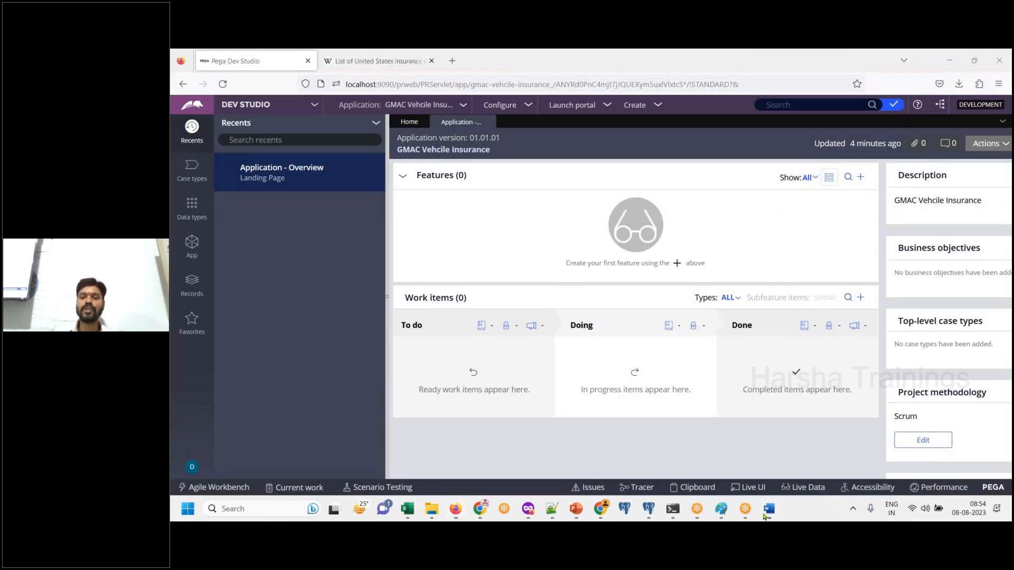
{"action": "left_click", "coordinate": [764, 516]}
{"action": "key", "text": "ctrl+v"}
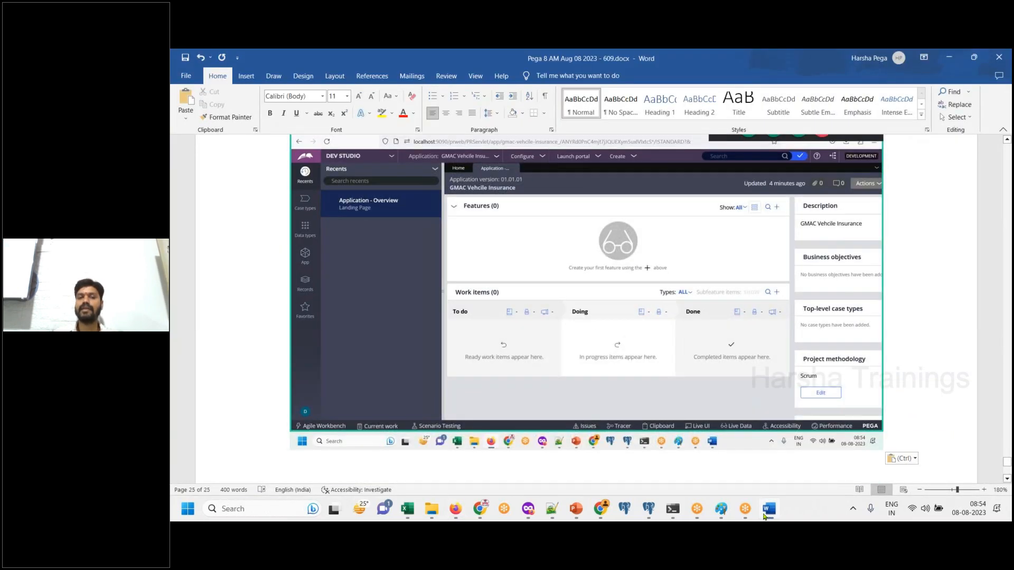
- Add the line "Click on app explorer" in Word below the Dev Studio overview screenshot
{"action": "key", "text": "Return"}
{"action": "type", "text": "Clic"}
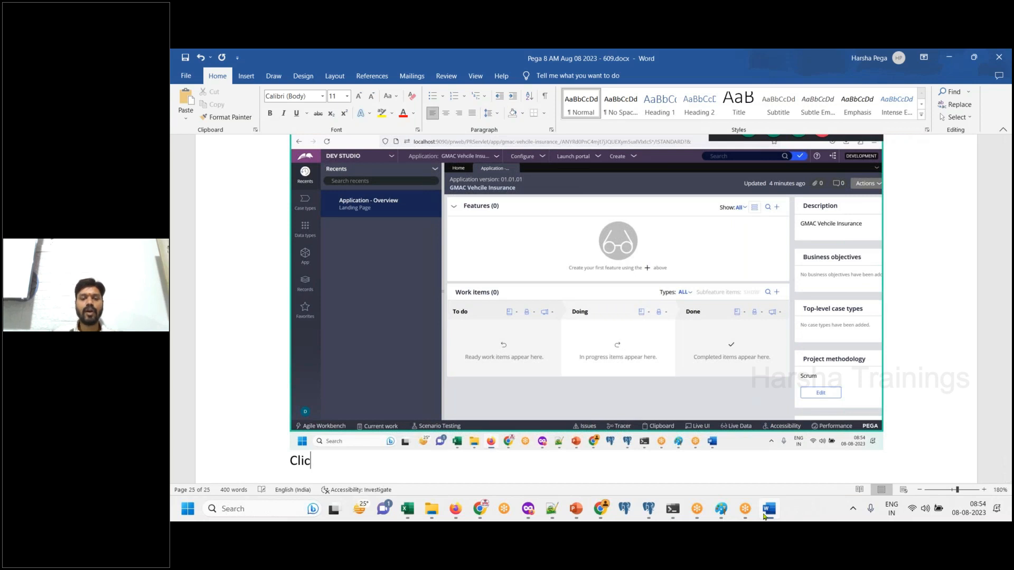
{"action": "type", "text": "k on app "}
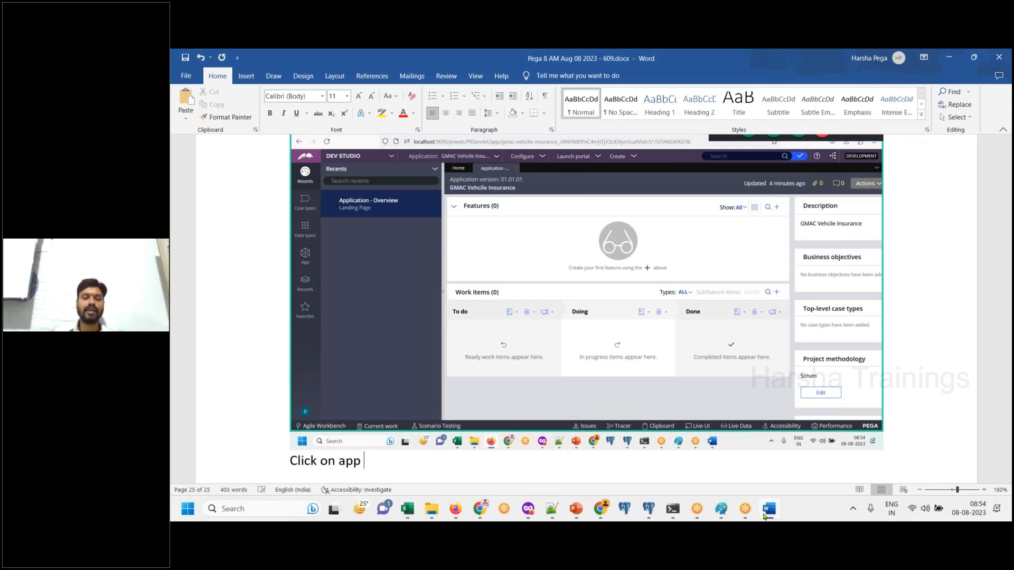
{"action": "type", "text": "explorer"}
{"action": "key", "text": "Return"}
{"action": "key", "text": "Return"}
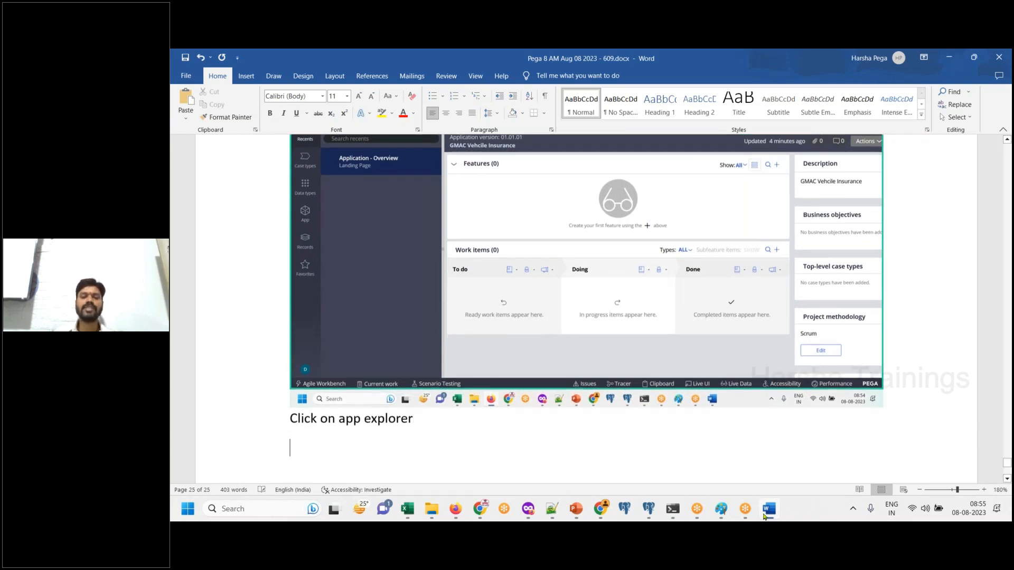
- Open the App explorer in Pega Dev Studio and paste a screenshot of it into Word
{"action": "left_click", "coordinate": [764, 516]}
{"action": "left_click", "coordinate": [192, 253]}
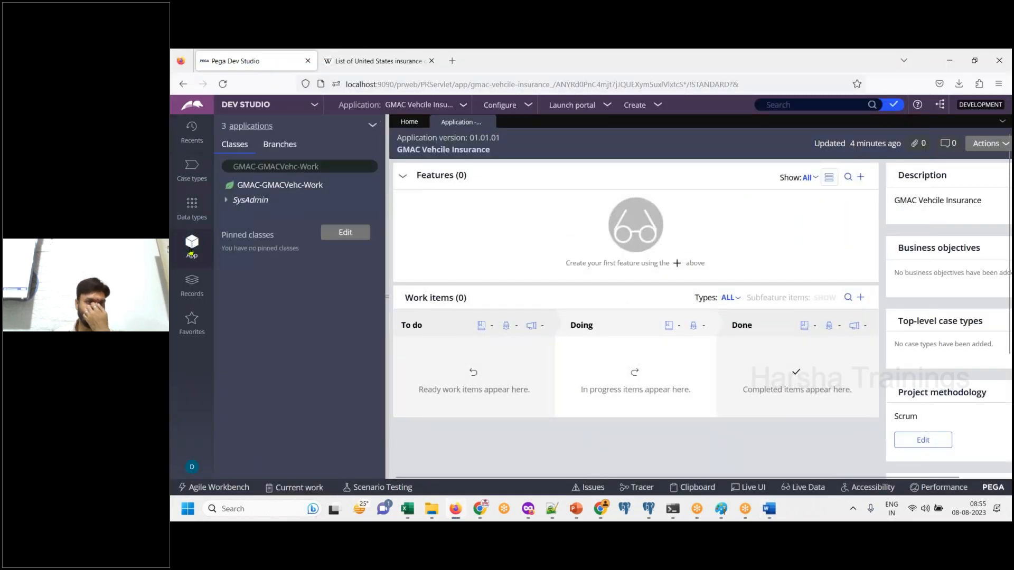
{"action": "left_click", "coordinate": [769, 510]}
{"action": "key", "text": "ctrl+v"}
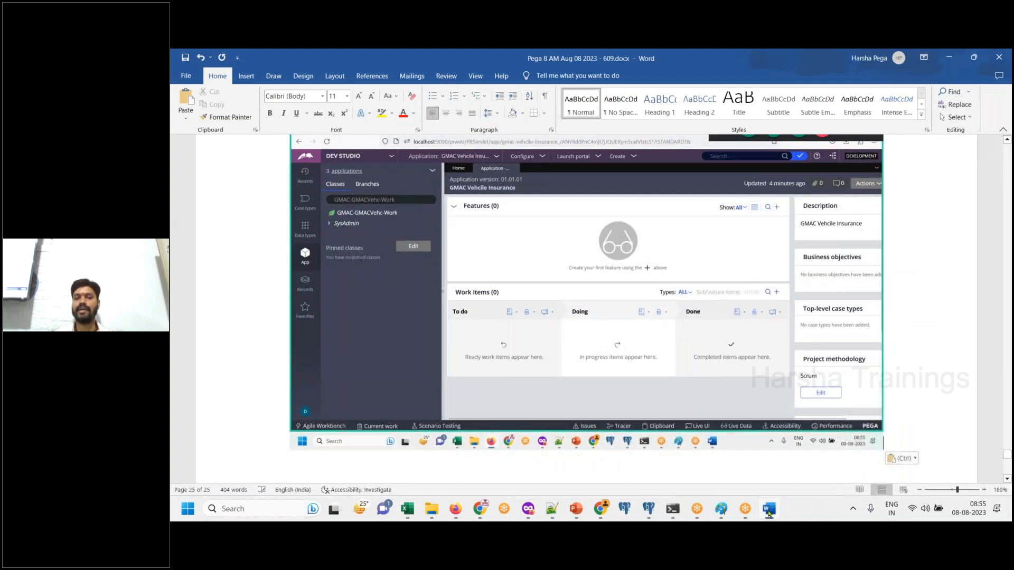
- Display the App explorer's list of included applications, paste its screenshot into Word and add the lines "Done." and "DONE." below
{"action": "left_click", "coordinate": [768, 510]}
{"action": "left_click", "coordinate": [266, 127]}
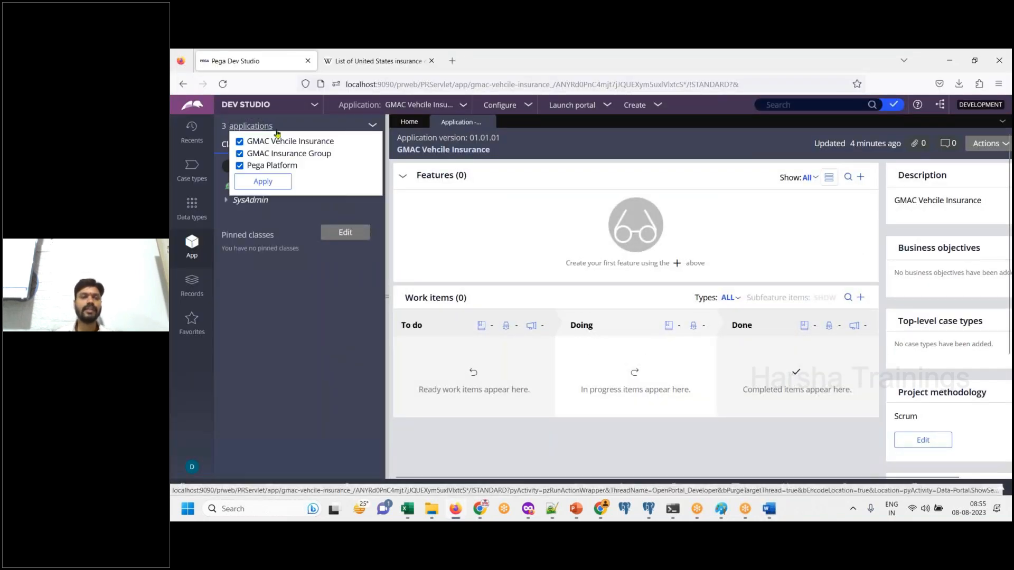
{"action": "left_click_drag", "start_coordinate": [313, 169], "coordinate": [249, 143]}
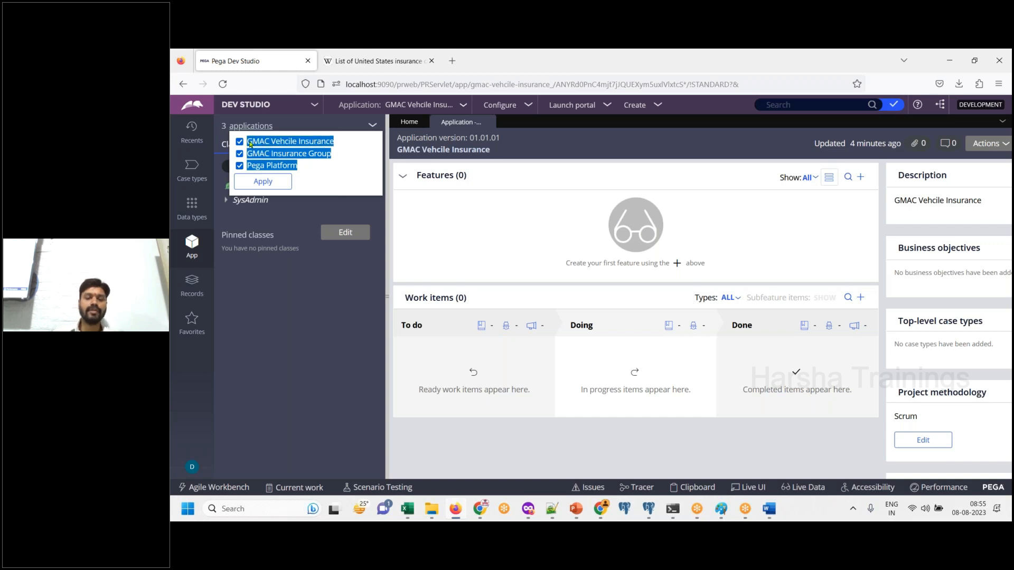
{"action": "left_click", "coordinate": [769, 508]}
{"action": "key", "text": "ctrl+v"}
{"action": "type", "text": "."}
{"action": "key", "text": "Return"}
{"action": "type", "text": "DONE."}
{"action": "key", "text": "Return"}
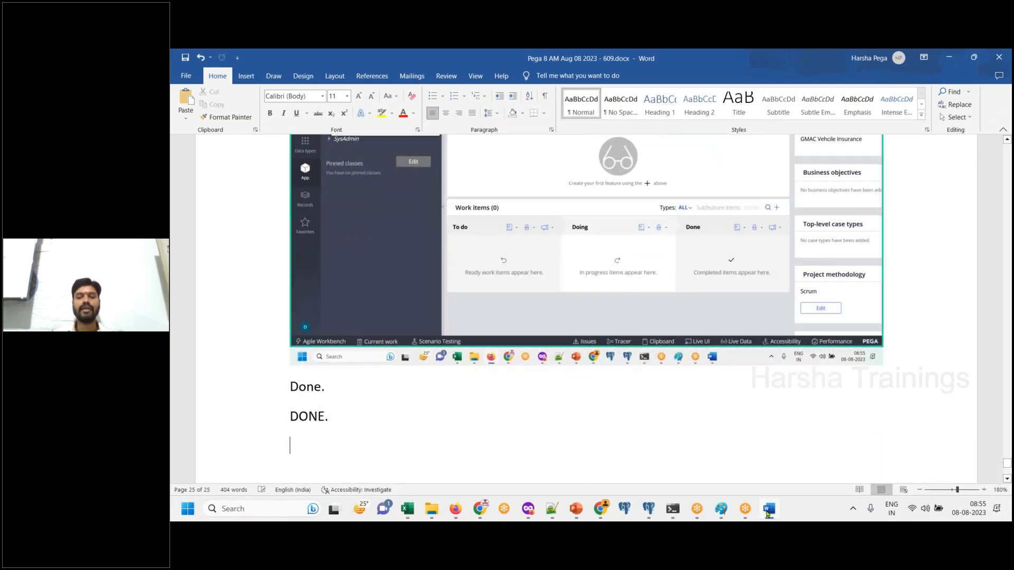
- Close the list of included applications in Pega Dev Studio and open Paint
{"action": "left_click", "coordinate": [769, 508]}
{"action": "left_click", "coordinate": [352, 142]}
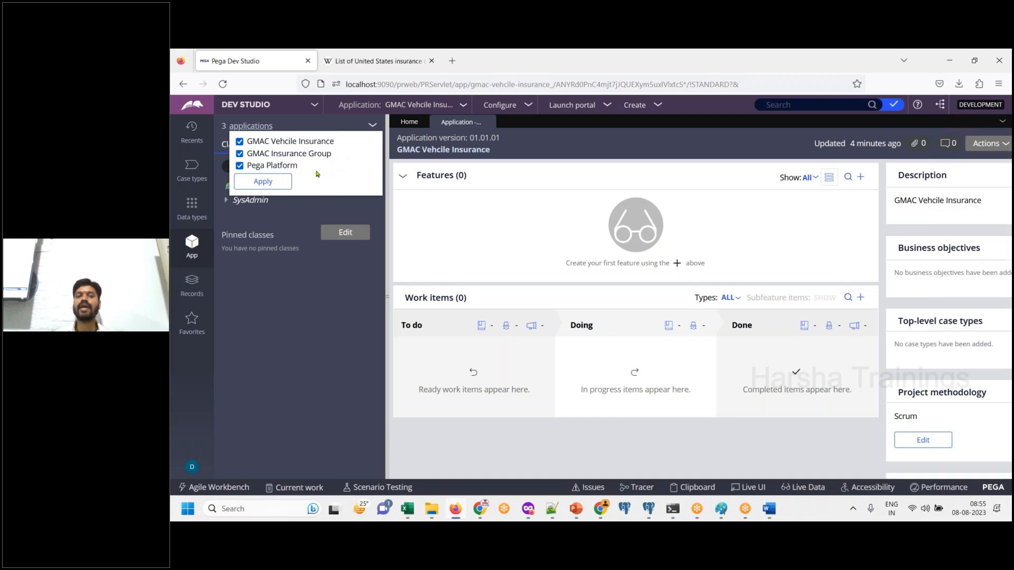
{"action": "left_click", "coordinate": [578, 229]}
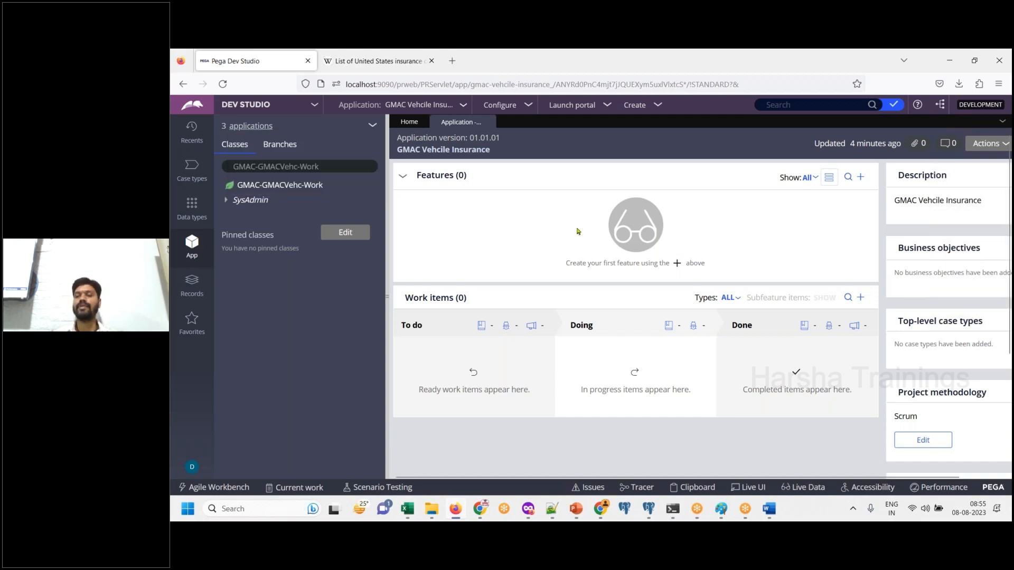
{"action": "left_click", "coordinate": [259, 507]}
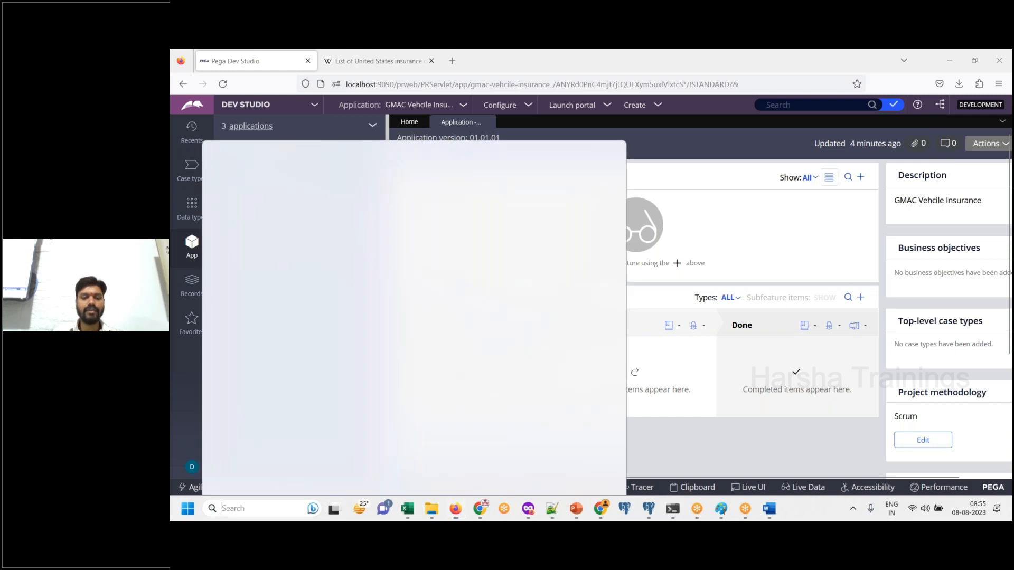
{"action": "type", "text": "paint"}
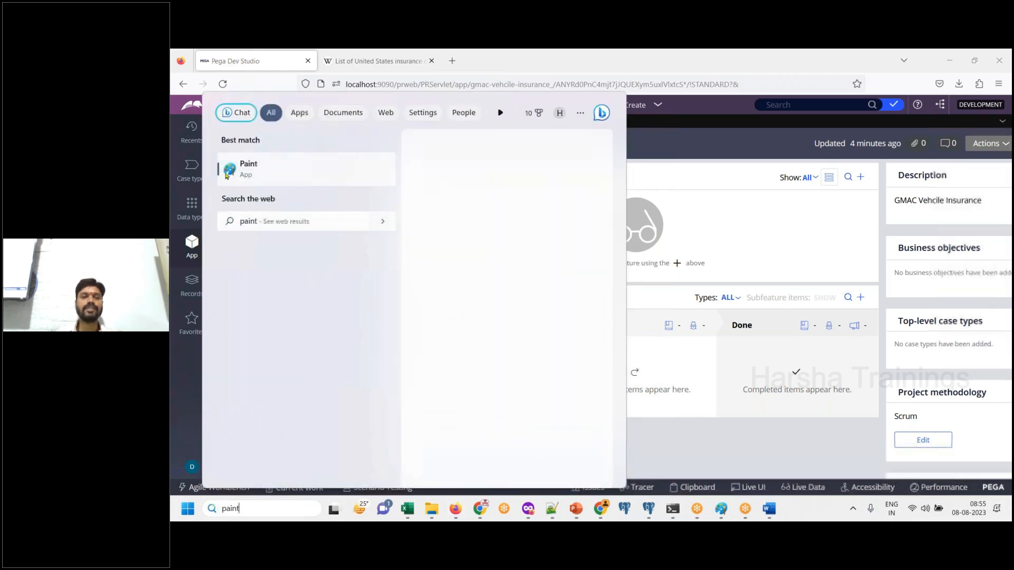
{"action": "left_click", "coordinate": [250, 166]}
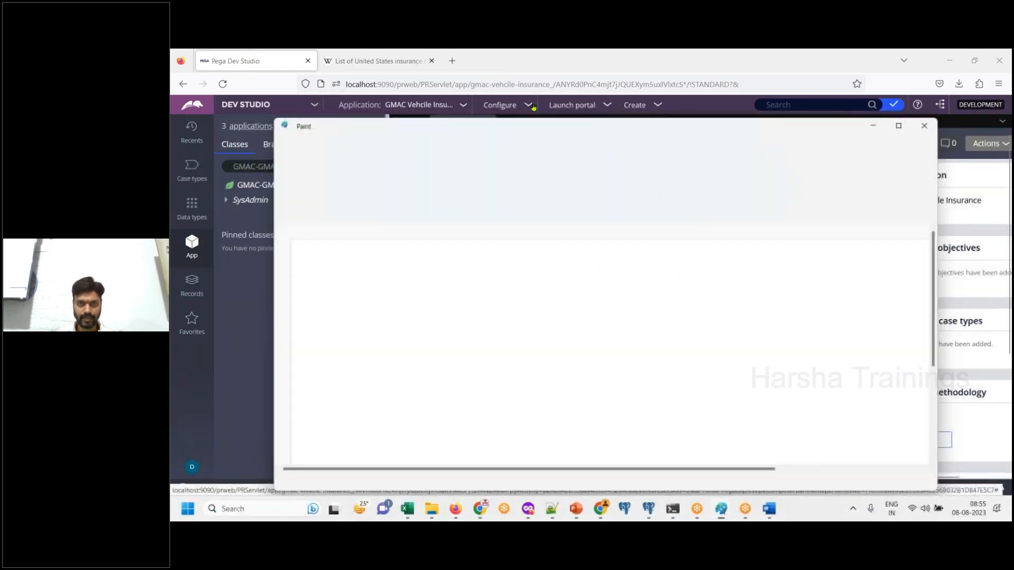
- Draw three stacked rounded rectangles on the maximized Paint canvas, each one narrower than the one below it
{"action": "left_click", "coordinate": [592, 170]}
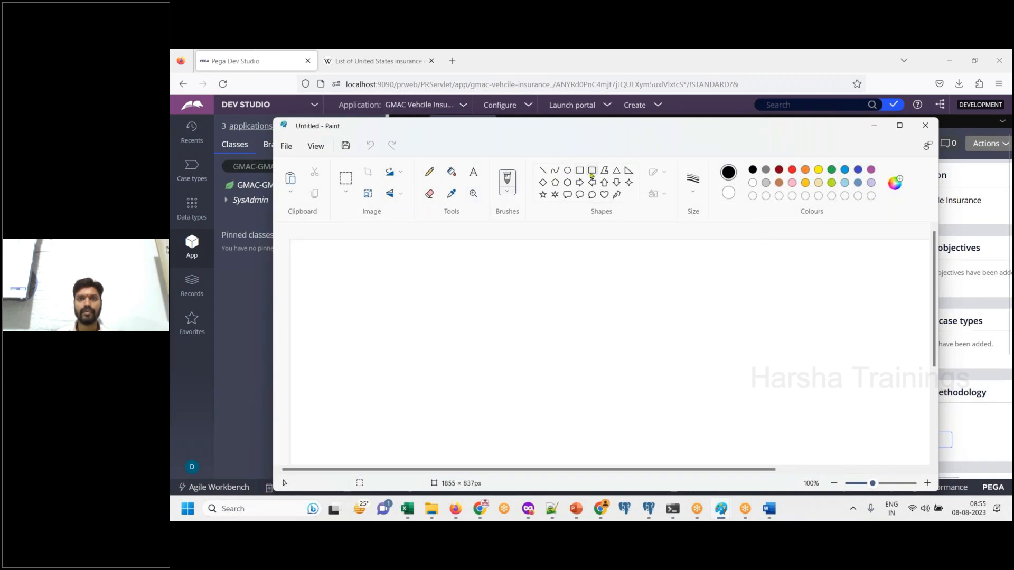
{"action": "mouse_move", "coordinate": [498, 404]}
{"action": "left_mouse_down"}
{"action": "mouse_move", "coordinate": [652, 441]}
{"action": "mouse_move", "coordinate": [767, 455]}
{"action": "mouse_move", "coordinate": [750, 457]}
{"action": "left_mouse_up"}
{"action": "left_click", "coordinate": [900, 128]}
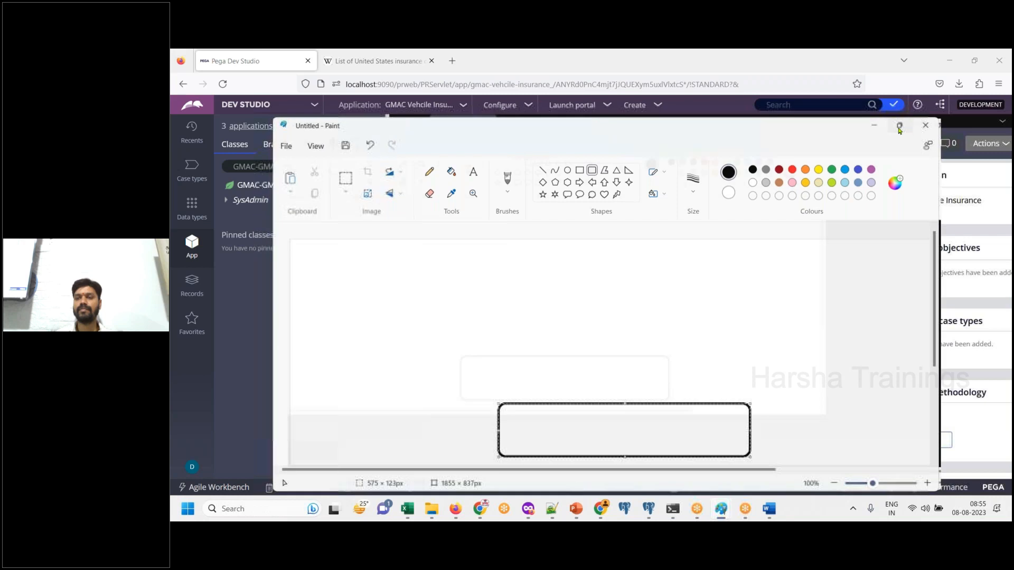
{"action": "key", "text": "ctrl+z"}
{"action": "left_click_drag", "start_coordinate": [432, 377], "coordinate": [718, 438]}
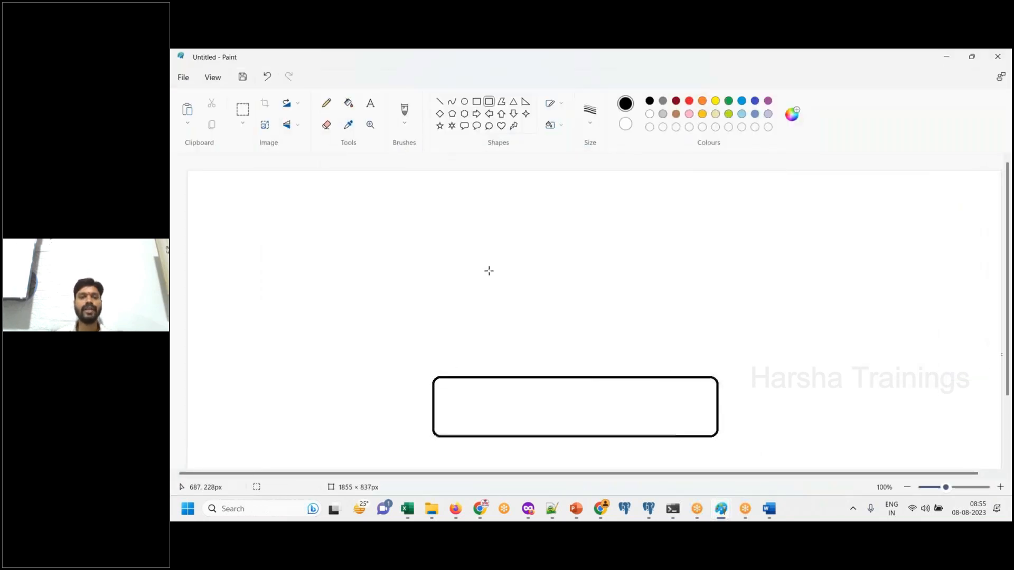
{"action": "left_click_drag", "start_coordinate": [462, 317], "coordinate": [681, 377]}
{"action": "left_click", "coordinate": [815, 351]}
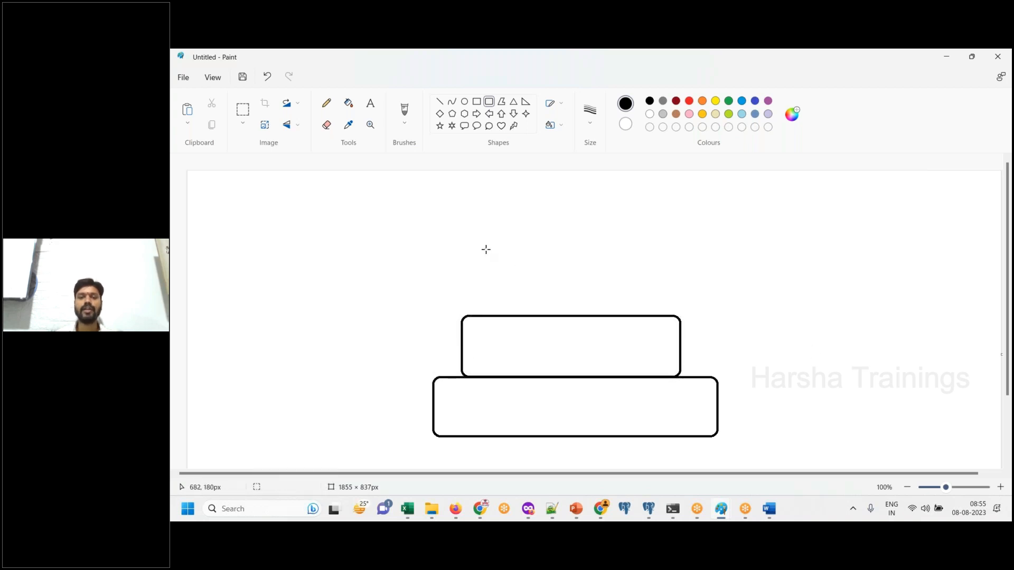
{"action": "left_click_drag", "start_coordinate": [485, 246], "coordinate": [653, 314]}
{"action": "left_click", "coordinate": [464, 206]}
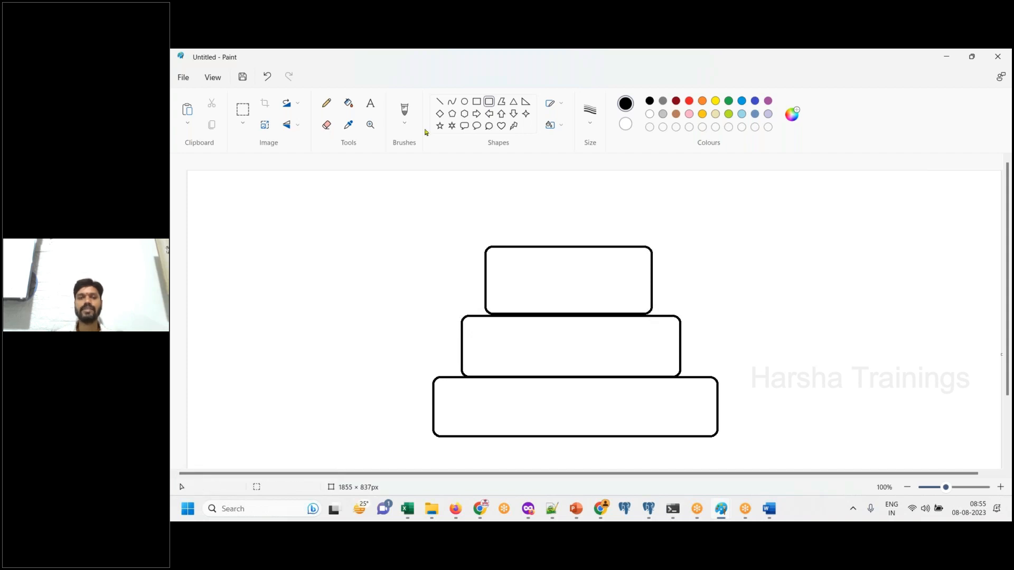
- Label the lowest rectangle "Pega Platform Enterprise Business FrameWork", spread over three lines
{"action": "left_click", "coordinate": [515, 402]}
{"action": "type", "text": "PEga"}
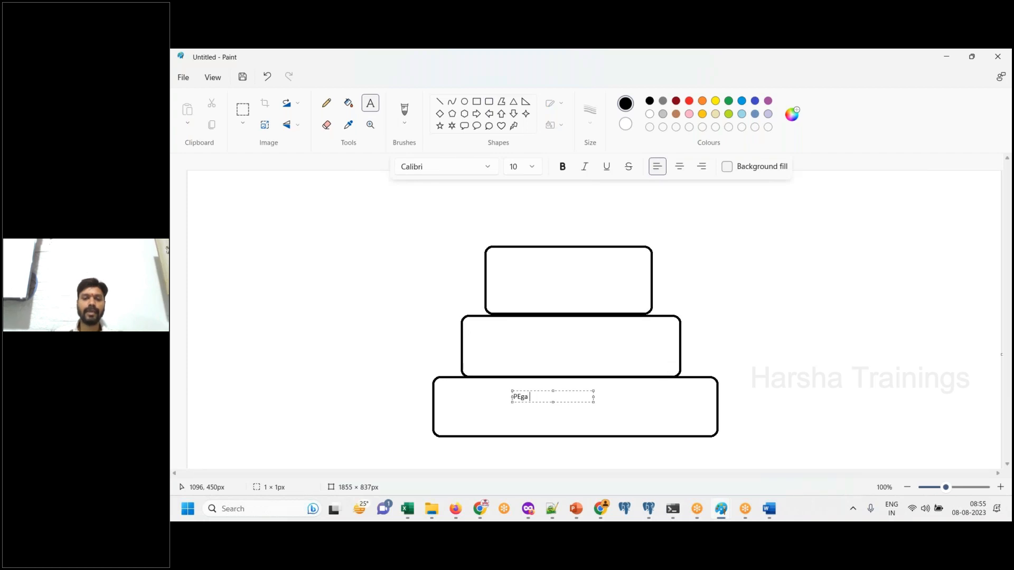
{"action": "key", "text": "BackSpace"}
{"action": "key", "text": "BackSpace"}
{"action": "type", "text": "ega Platform"}
{"action": "key", "text": "Return"}
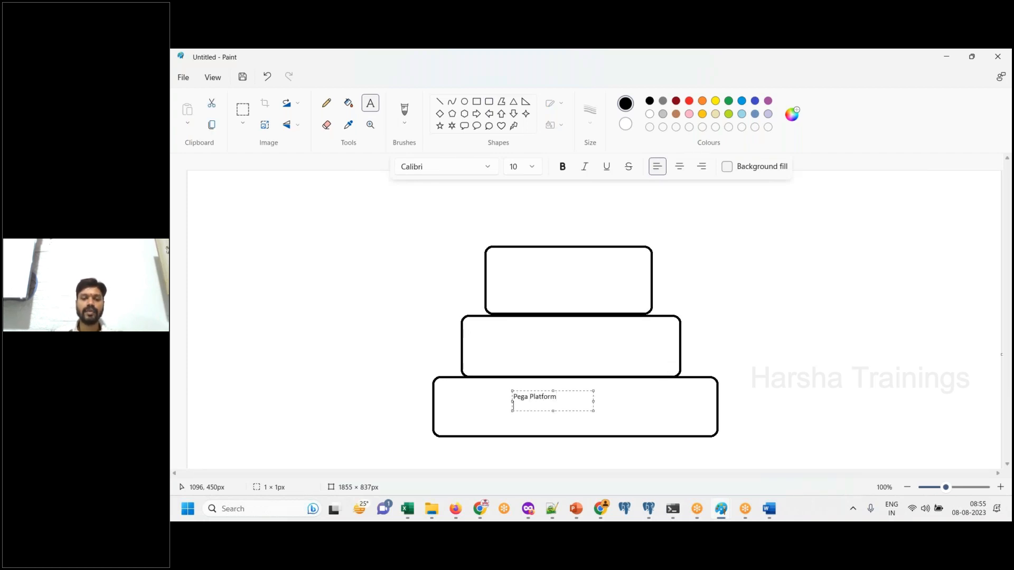
{"action": "type", "text": "Enterprise Business FrameWork"}
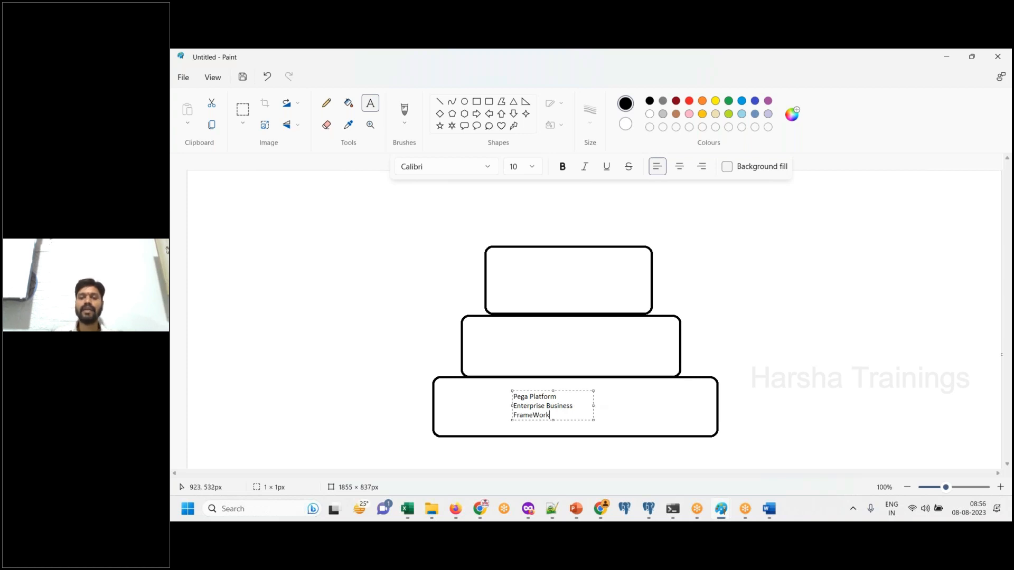
{"action": "left_click_drag", "start_coordinate": [592, 406], "coordinate": [691, 409]}
{"action": "left_click", "coordinate": [867, 407]}
- Label the middle rectangle "GMAC Insurance FrameWork" on two lines
{"action": "left_click", "coordinate": [536, 344]}
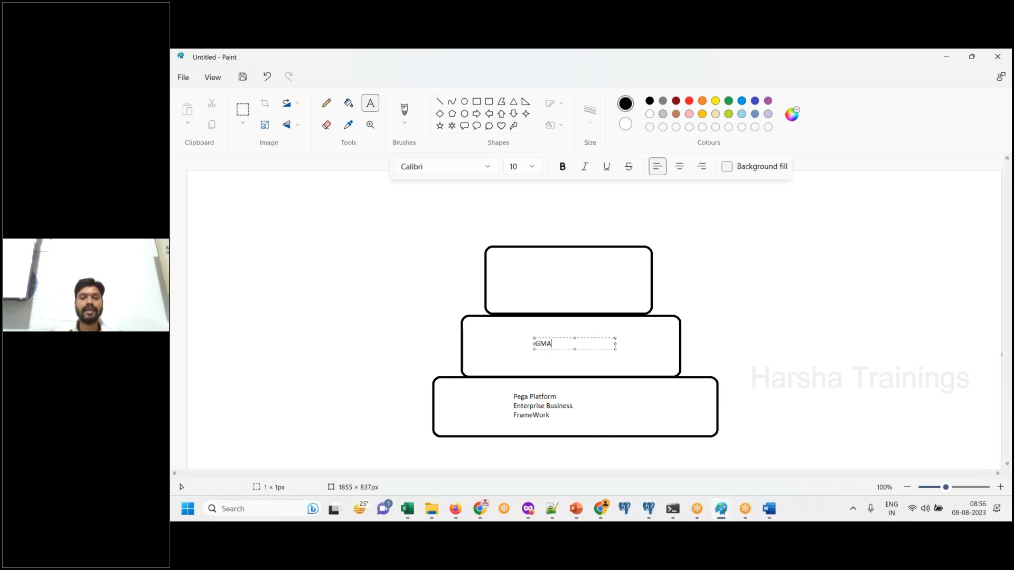
{"action": "type", "text": "GMAC Busines s"}
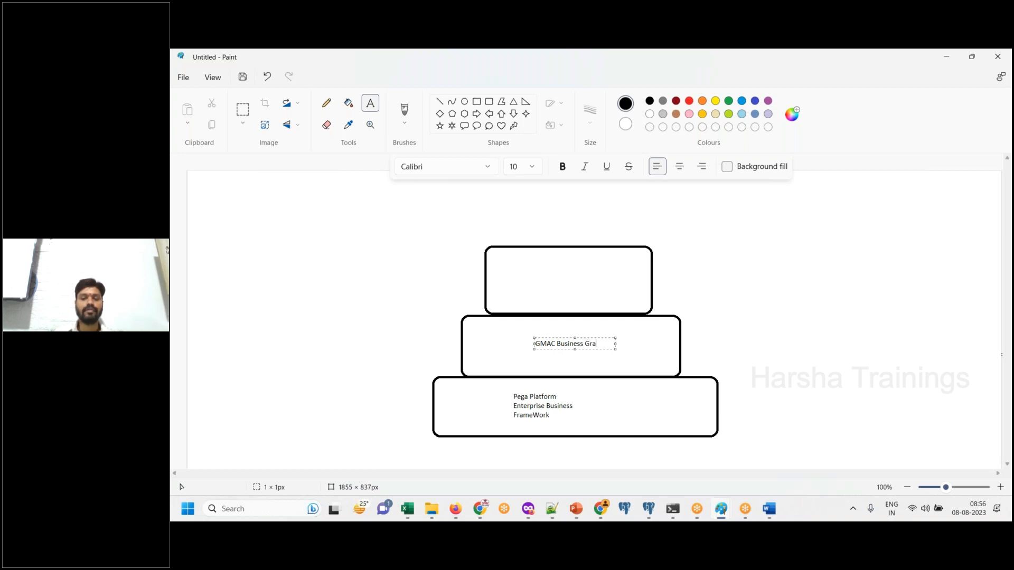
{"action": "type", "text": "Framework"}
{"action": "key", "text": "ctrl+a"}
{"action": "type", "text": "GMAC Insurance "}
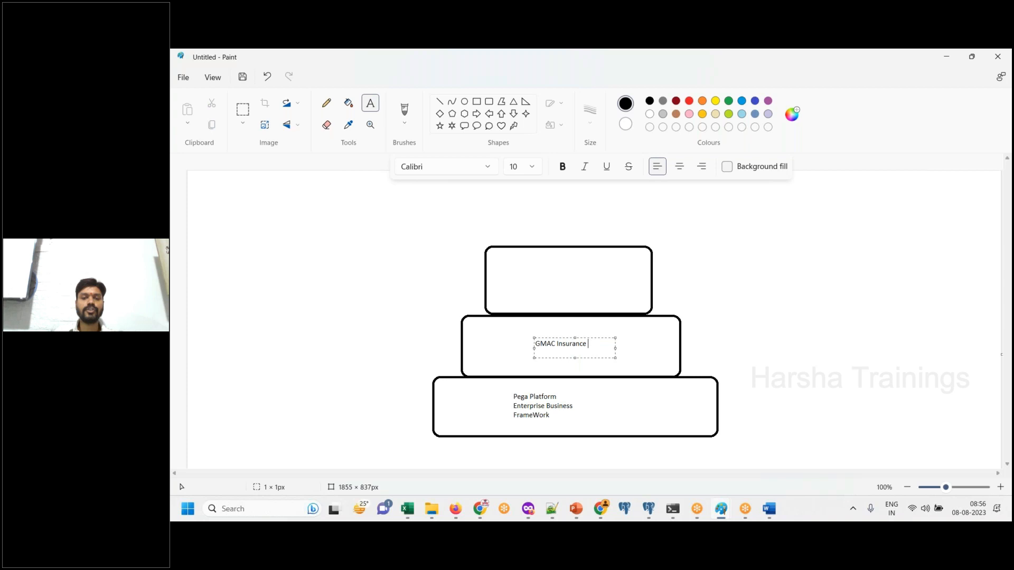
{"action": "type", "text": "FrameWork"}
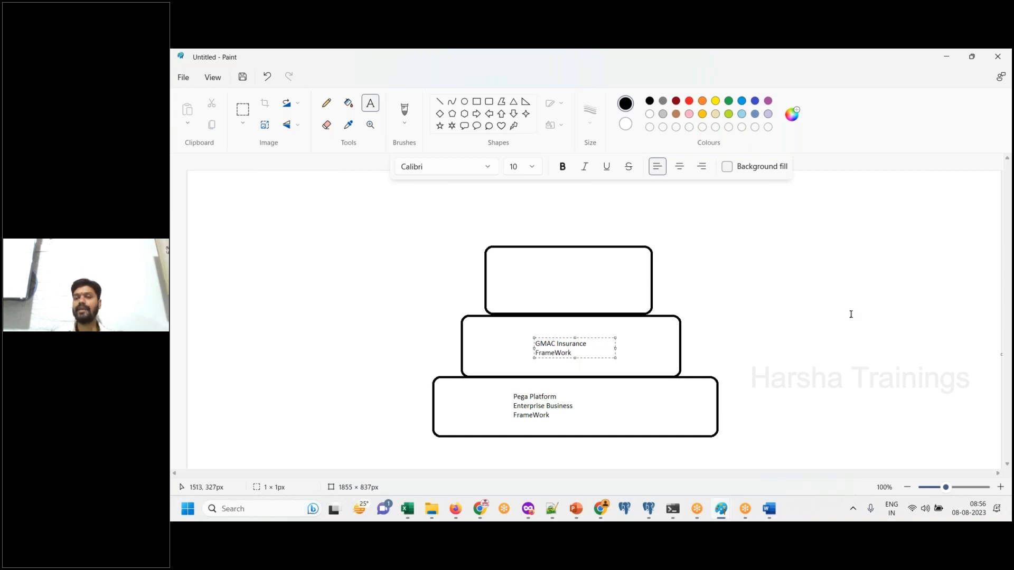
- Label the uppermost rectangle "GMAC Vehicle Insurance IMPL" on two lines
{"action": "left_click", "coordinate": [538, 277]}
{"action": "type", "text": "GMAC Ve"}
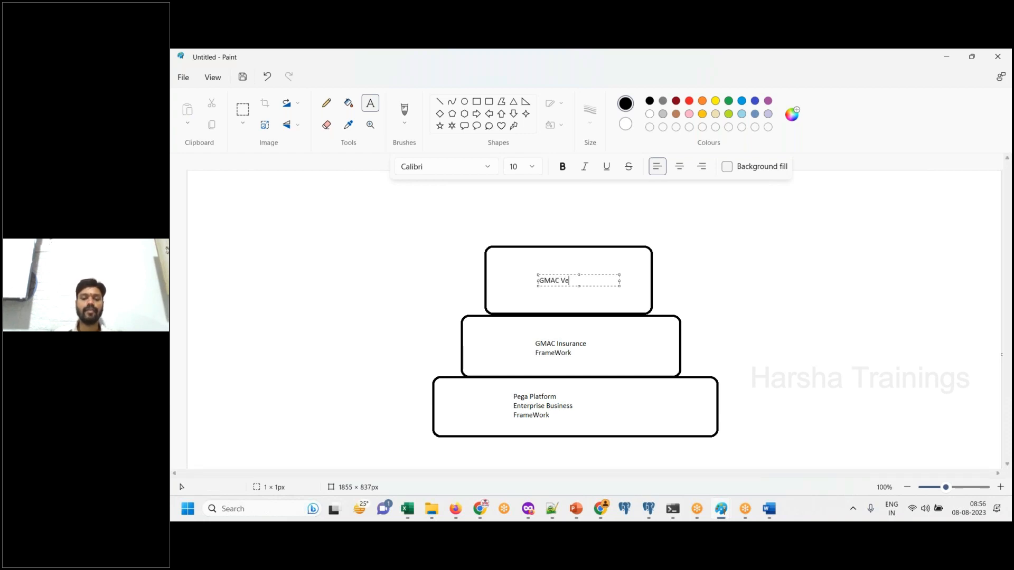
{"action": "type", "text": "hicle Insurance"}
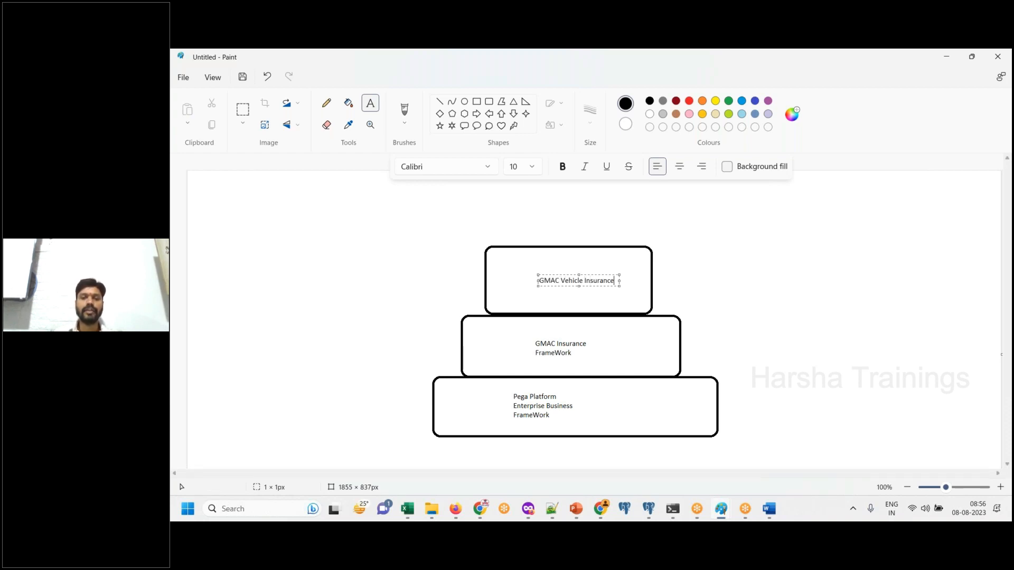
{"action": "type", "text": "IMPL"}
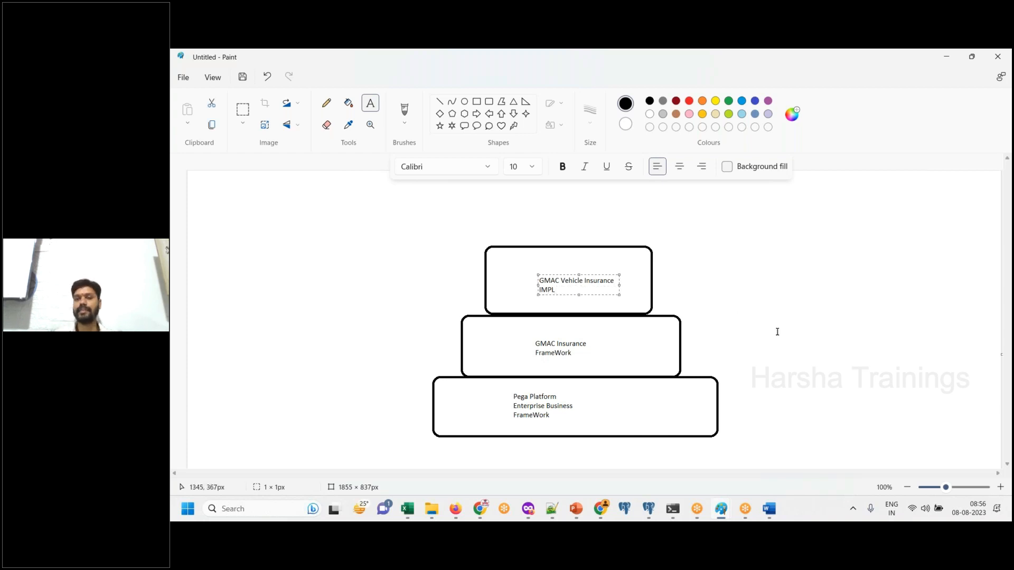
{"action": "left_click", "coordinate": [731, 296]}
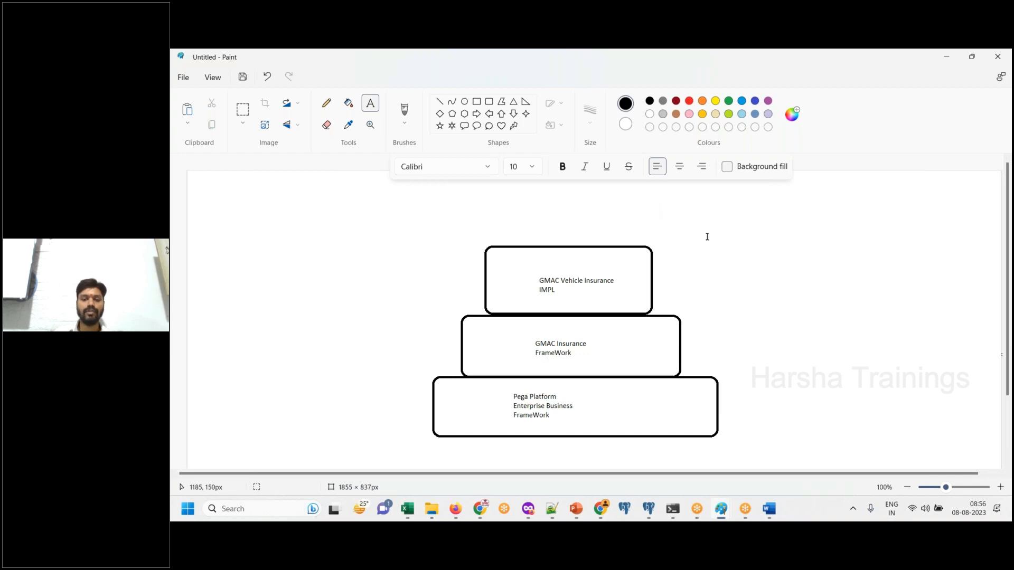
- Add the line "The final structure we got is" at the end of the Word document
{"action": "left_click", "coordinate": [776, 517]}
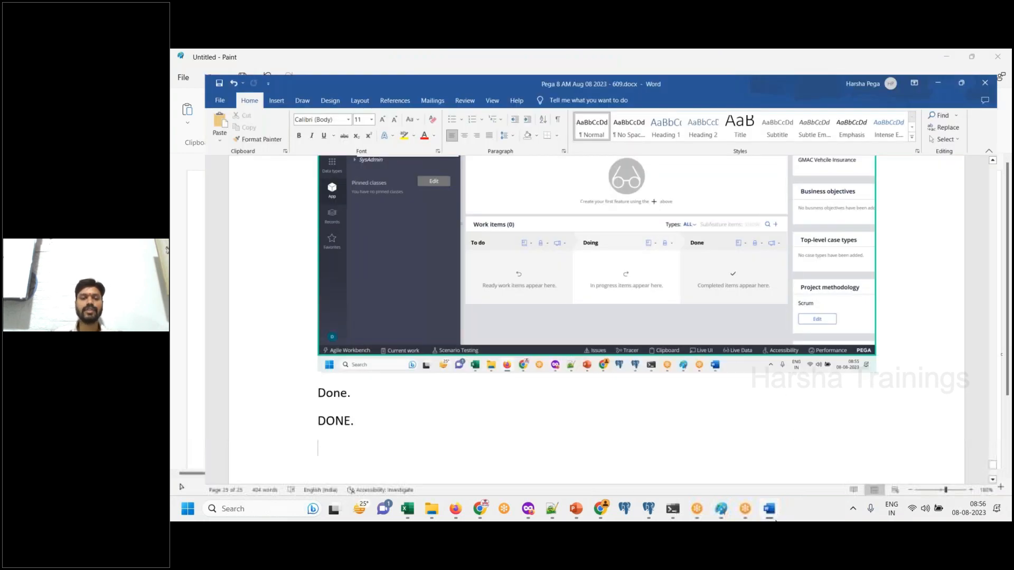
{"action": "type", "text": "The finalstrcutre"}
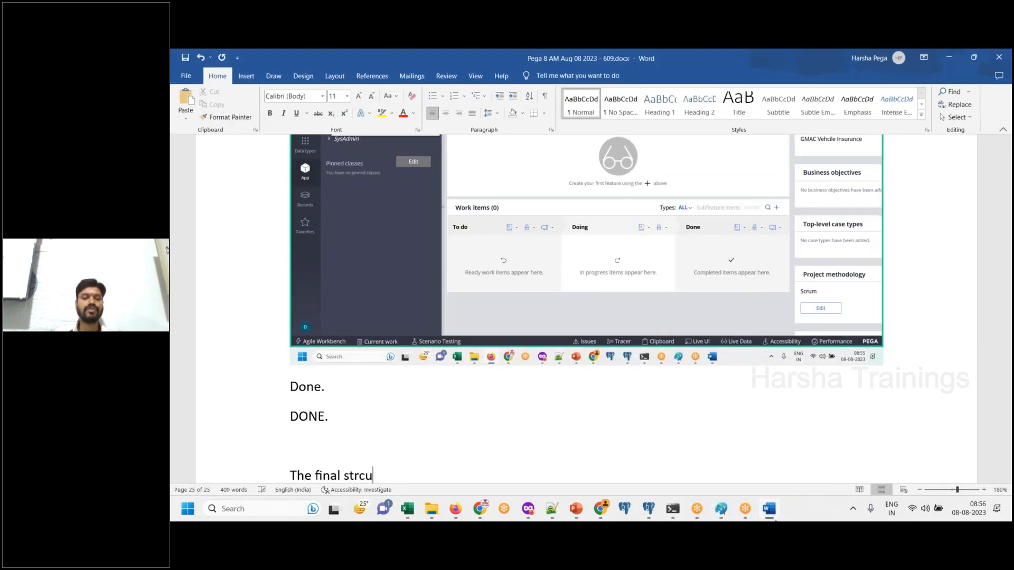
{"action": "key", "text": "BackSpace"}
{"action": "key", "text": "BackSpace"}
{"action": "type", "text": "re"}
{"action": "key", "text": "BackSpace"}
{"action": "key", "text": "BackSpace"}
{"action": "key", "text": "BackSpace"}
{"action": "key", "text": "BackSpace"}
{"action": "key", "text": "BackSpace"}
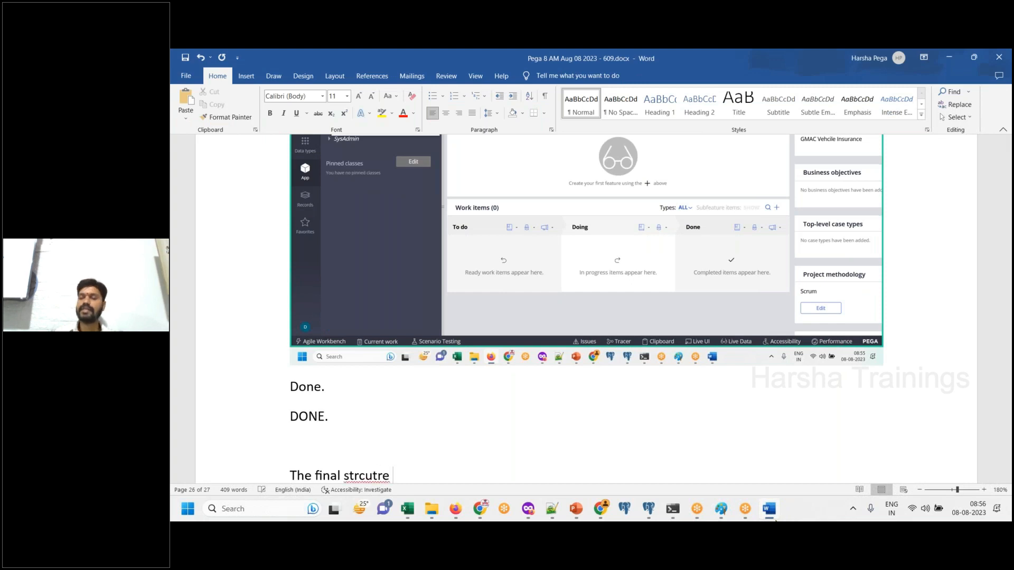
{"action": "type", "text": "uct"}
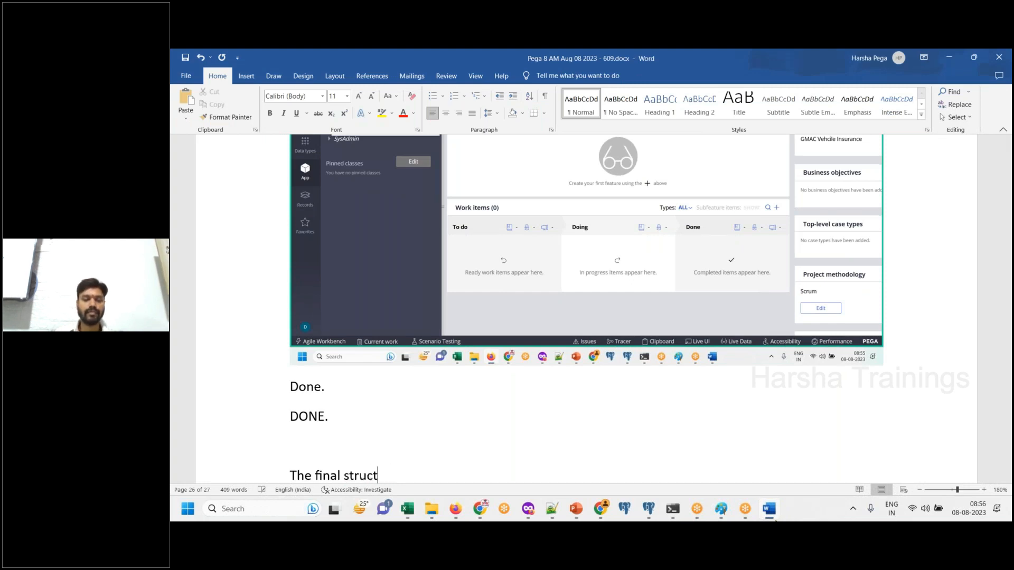
{"action": "type", "text": "ure we got is"}
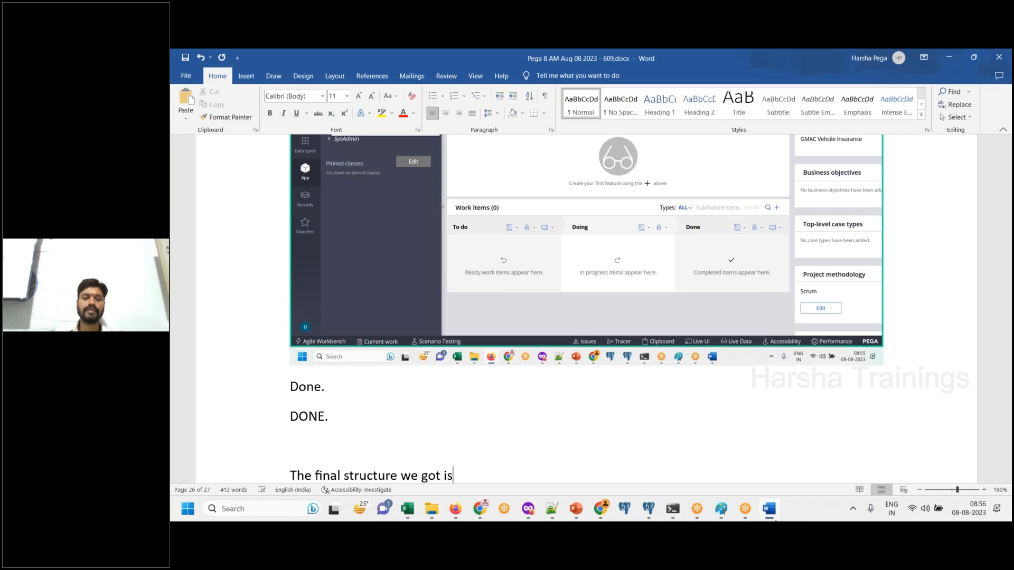
- Paste the screenshot of the Paint layer diagram below the final structure line and add "Done." beneath it
{"action": "key", "text": "Return"}
{"action": "key", "text": "ctrl+v"}
{"action": "key", "text": "Return"}
{"action": "type", "text": "Done."}
{"action": "key", "text": "Return"}
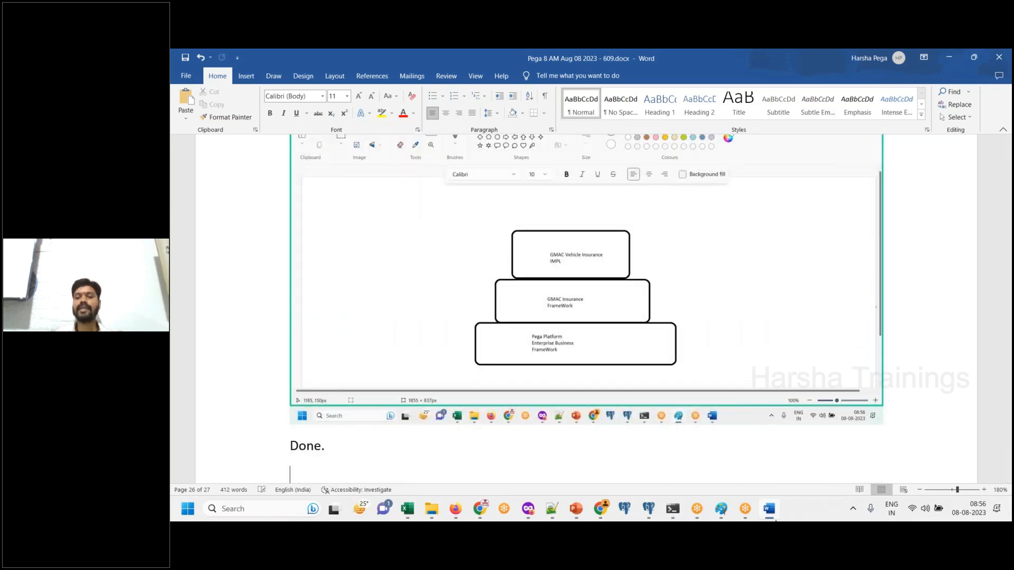
- Save the layer diagram in Paint as a PNG named "gmac app" and minimize the Paint window
{"action": "left_click", "coordinate": [770, 510]}
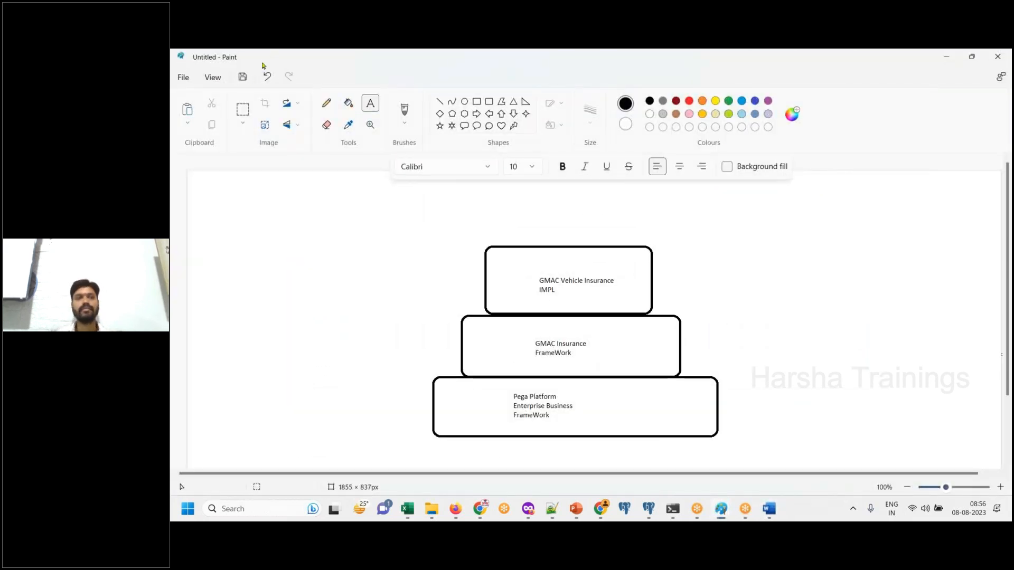
{"action": "left_click", "coordinate": [242, 76]}
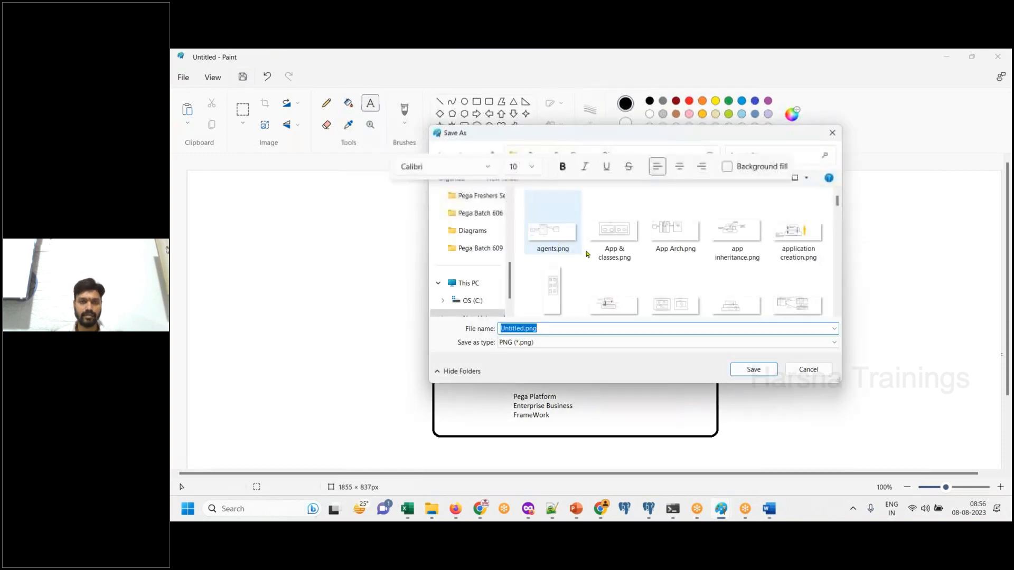
{"action": "type", "text": "gmac app"}
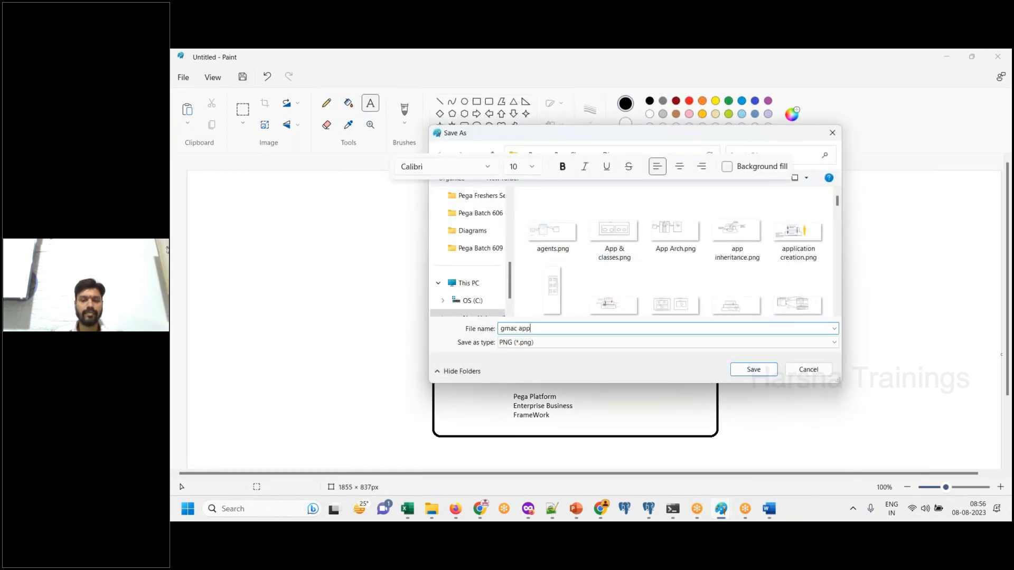
{"action": "key", "text": "Return"}
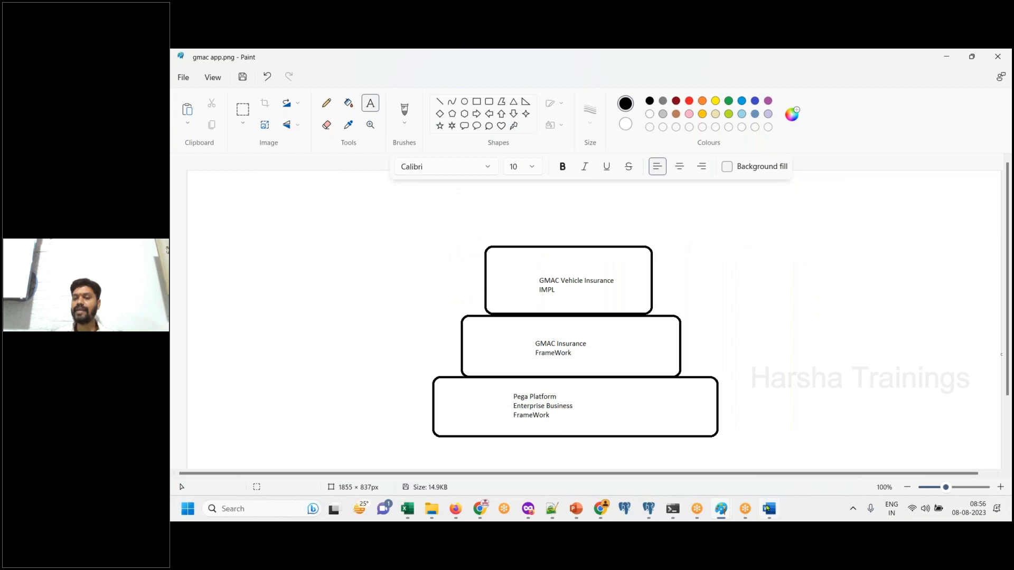
{"action": "left_click", "coordinate": [873, 344]}
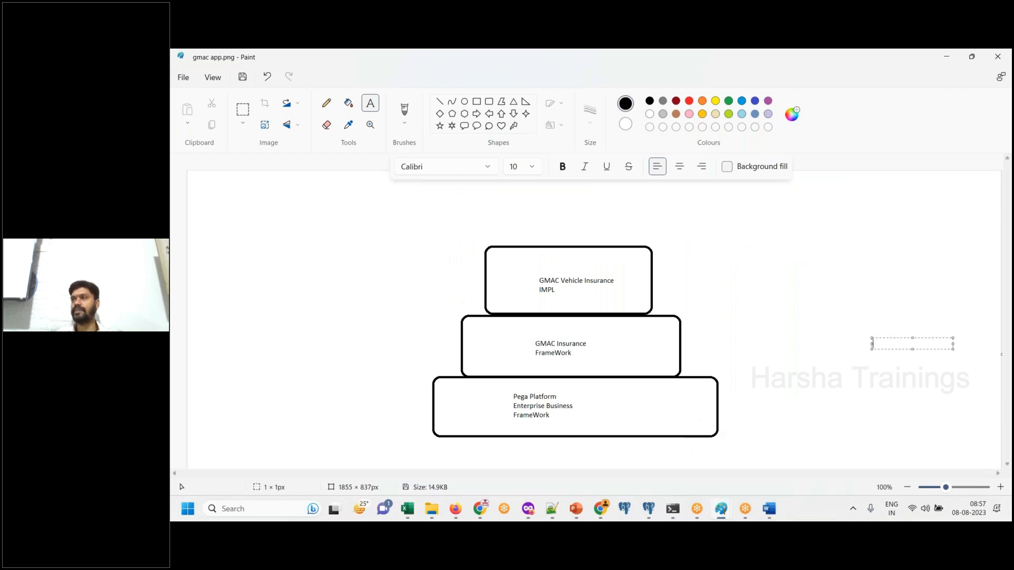
{"action": "double_click", "coordinate": [746, 64]}
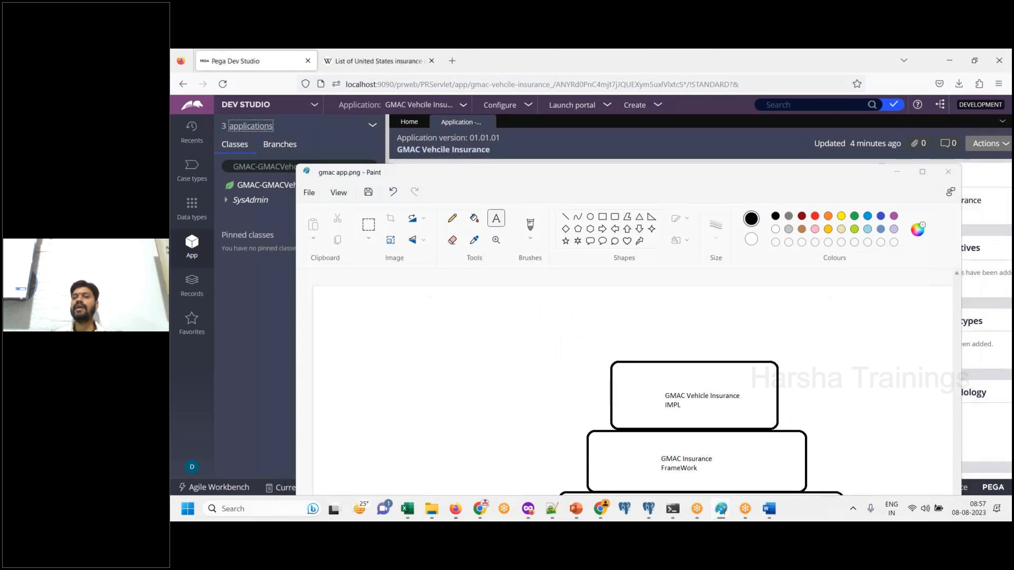
{"action": "left_click", "coordinate": [897, 172]}
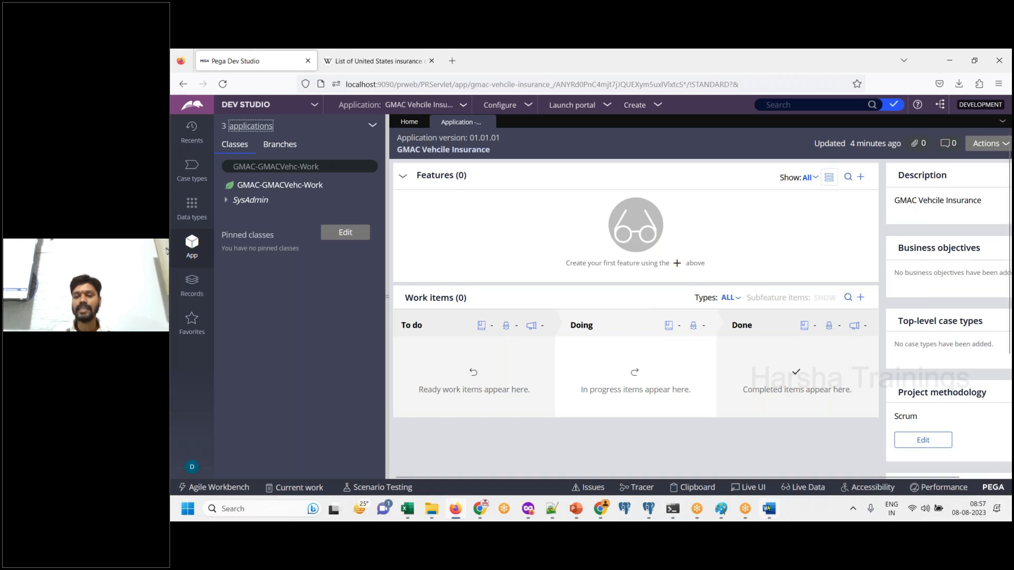
- Switch to the Word document and review it from the title page through the implementation operator's login screenshot on page 21
{"action": "key", "text": "alt+Tab"}
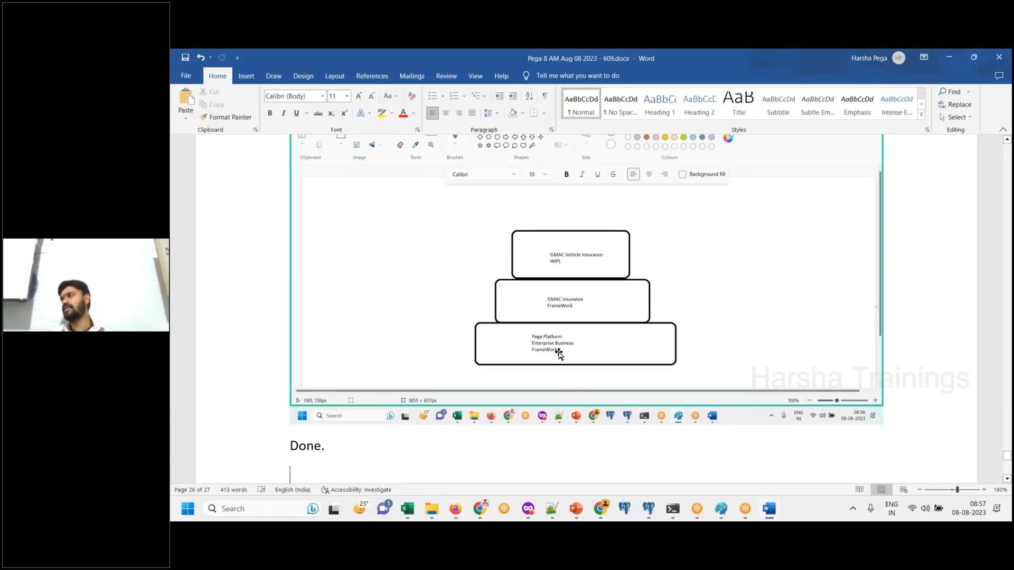
{"action": "left_click", "coordinate": [771, 511]}
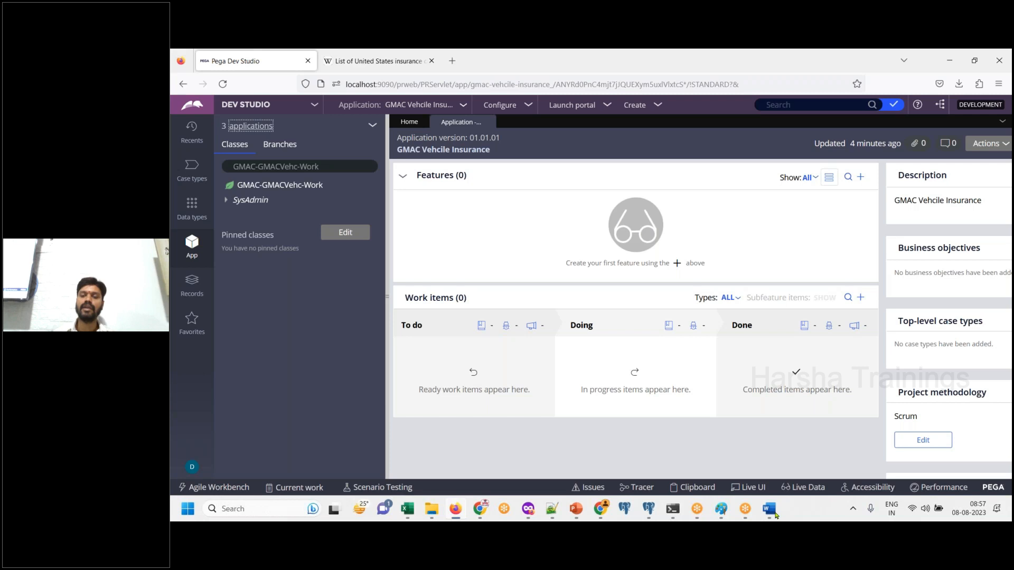
{"action": "left_click", "coordinate": [770, 510]}
{"action": "left_click", "coordinate": [770, 510]}
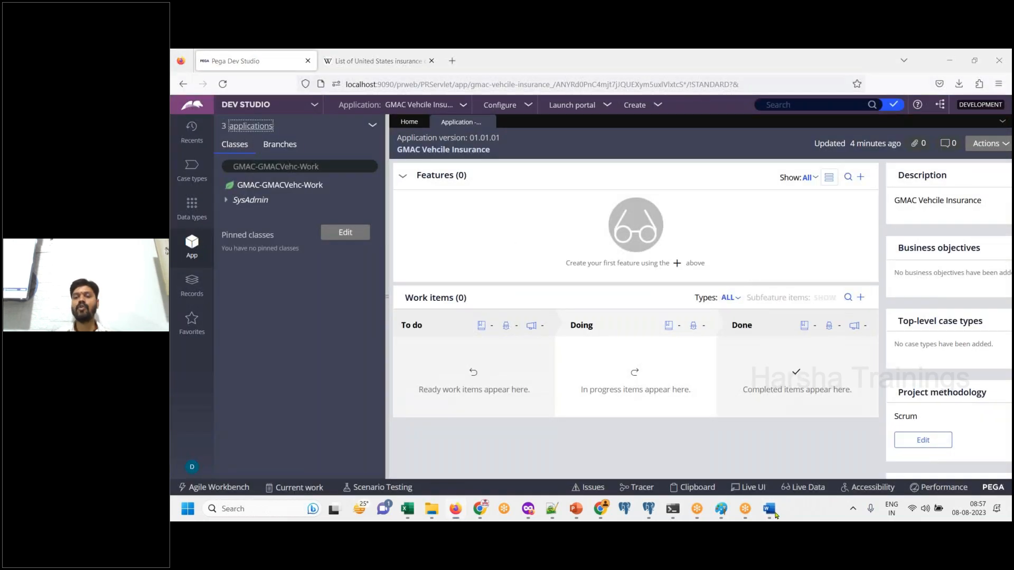
{"action": "left_click", "coordinate": [770, 509]}
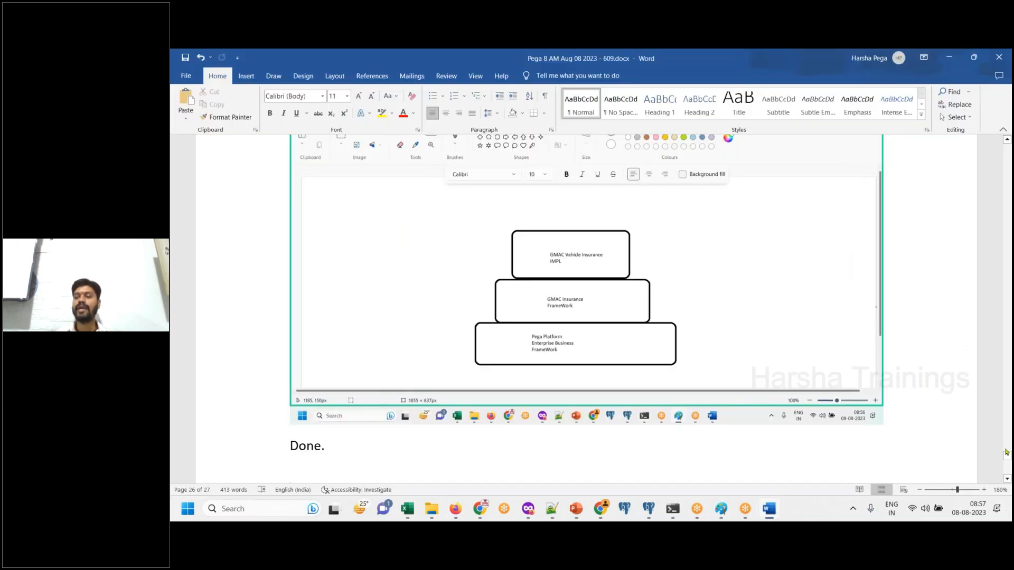
{"action": "left_click_drag", "start_coordinate": [1007, 454], "coordinate": [1007, 142]}
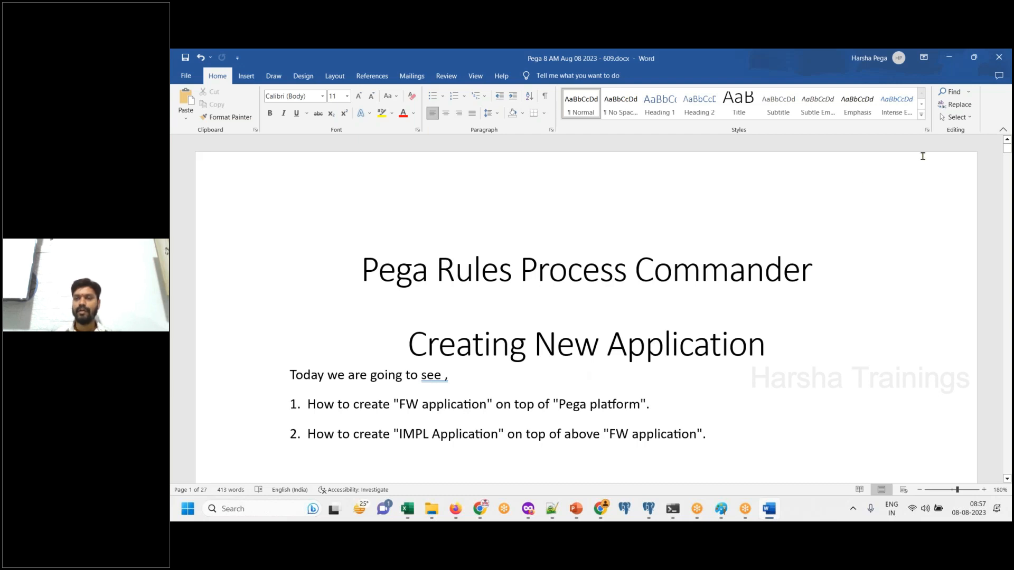
{"action": "left_click", "coordinate": [1007, 151]}
{"action": "left_click_drag", "start_coordinate": [1007, 152], "coordinate": [1006, 400]}
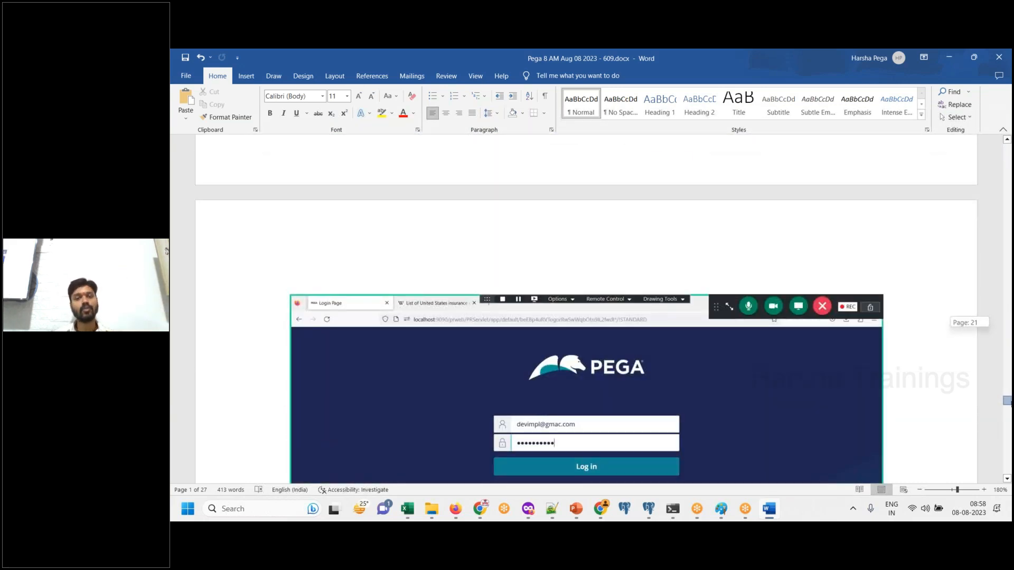
{"action": "left_click_drag", "start_coordinate": [1006, 400], "coordinate": [1007, 400]}
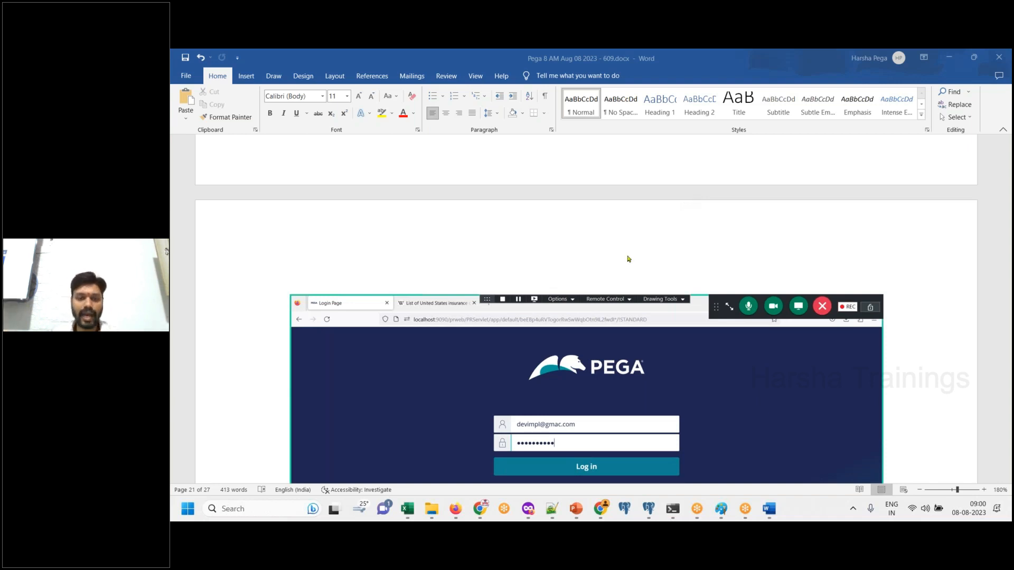
- Switch to Google Classroom in Chrome and open the PEGA DEMO 609 class
{"action": "key", "text": "alt+Tab"}
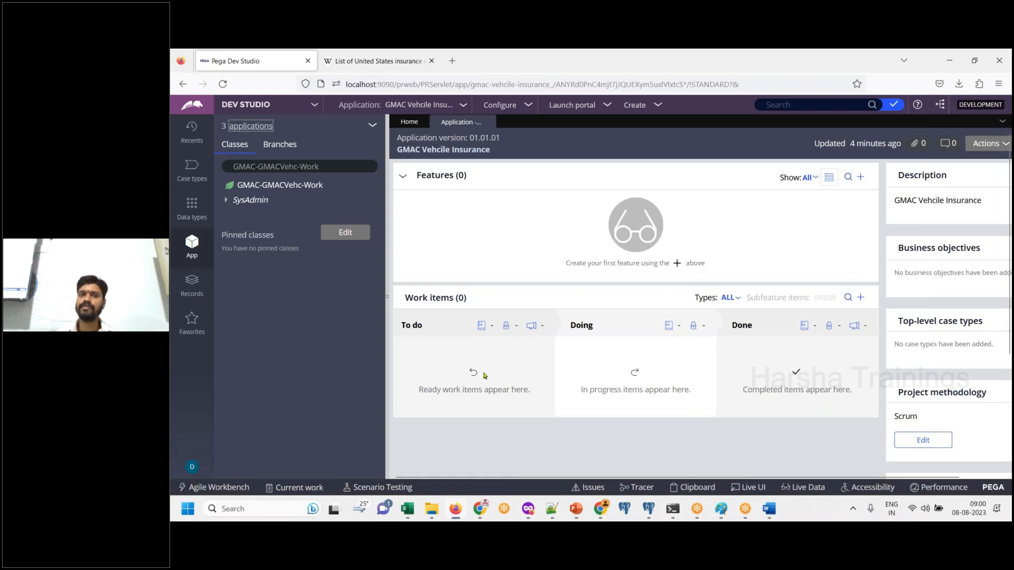
{"action": "left_click", "coordinate": [480, 512]}
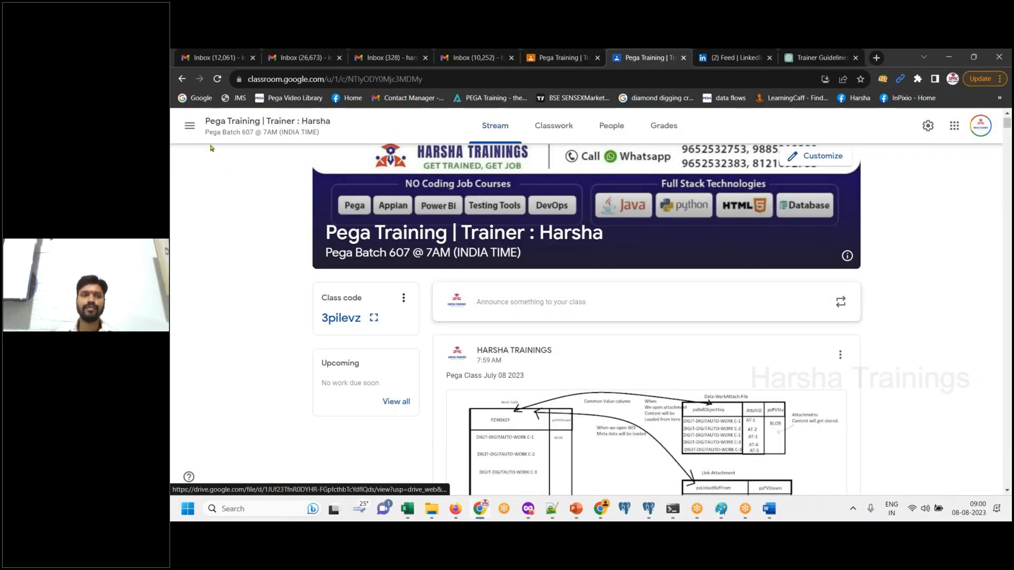
{"action": "left_click", "coordinate": [189, 125]}
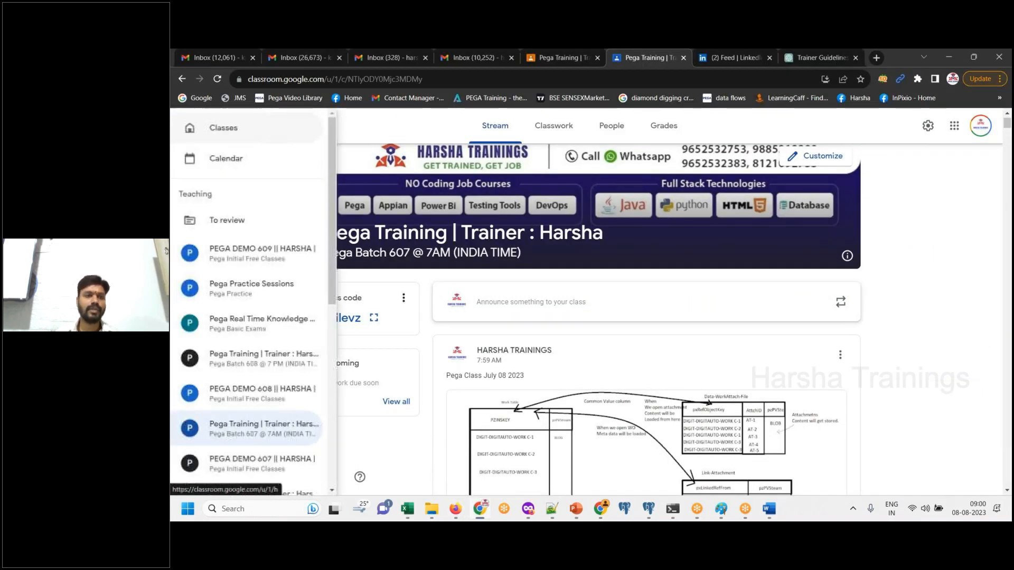
{"action": "left_click", "coordinate": [252, 259]}
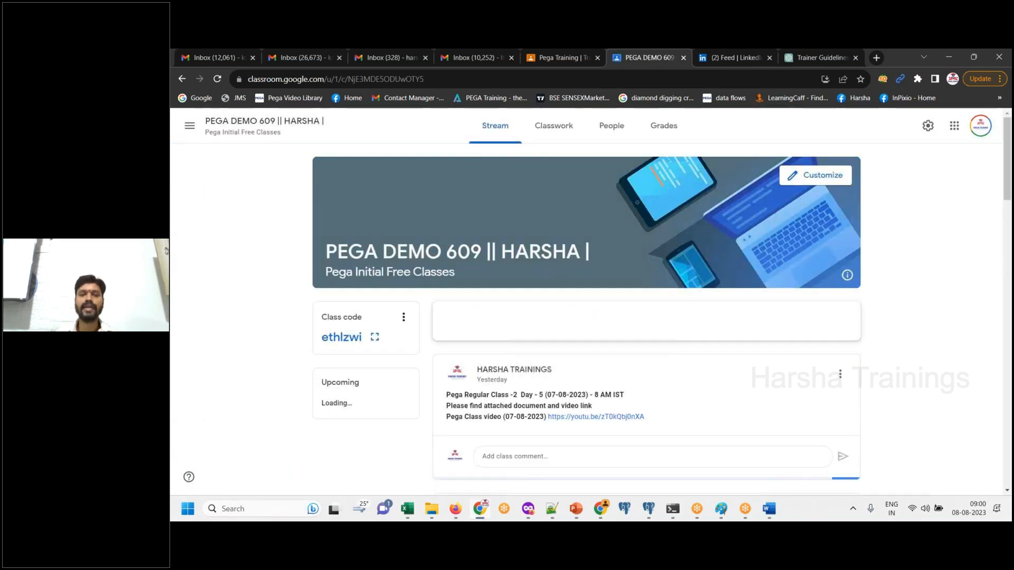
- Start a class announcement for all students with the text "Pega Class Aug 08 2023"
{"action": "left_click", "coordinate": [591, 322]}
{"action": "type", "text": "Pega Class"}
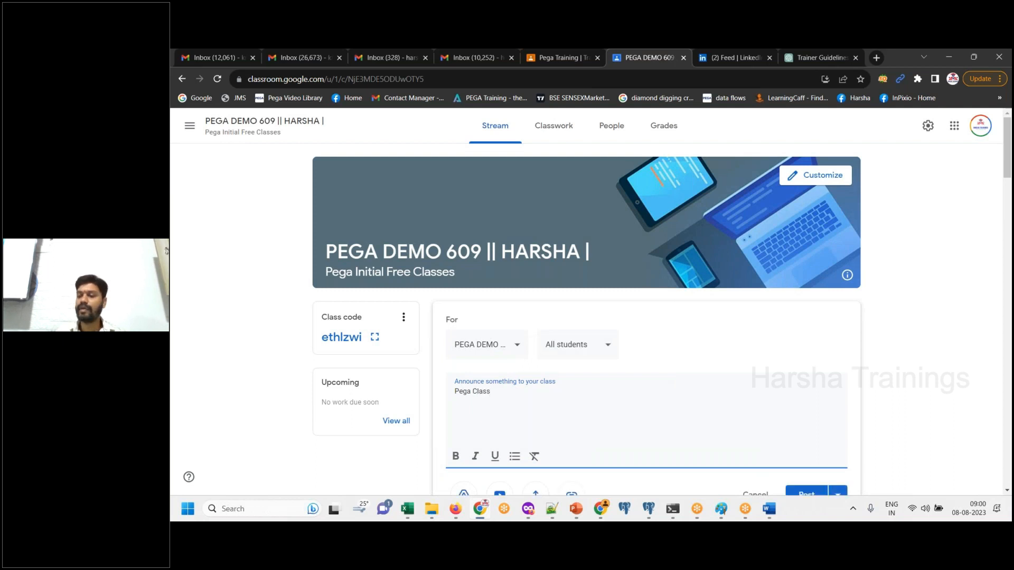
{"action": "type", "text": " Aug 08 2023"}
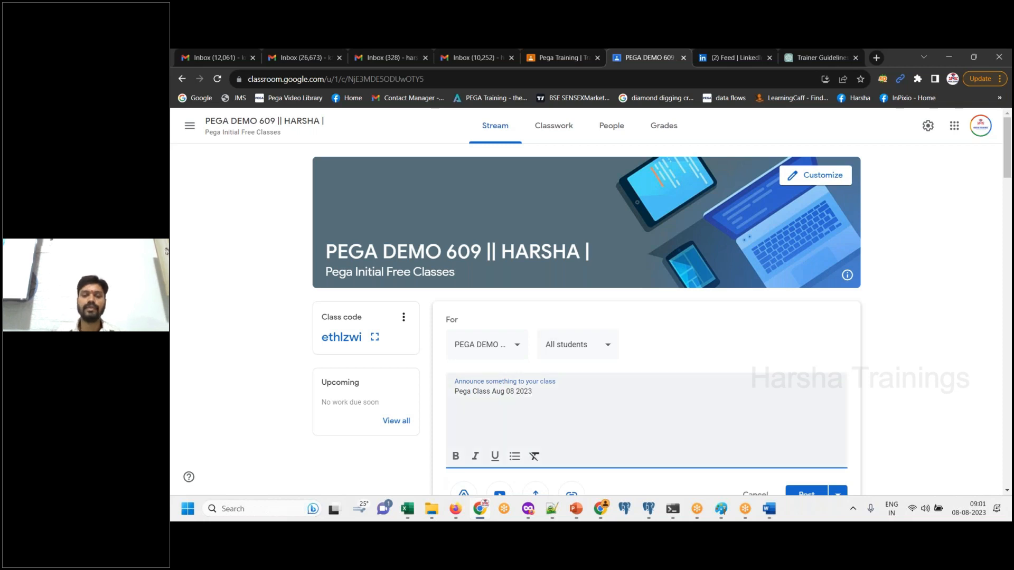
- Attach "Pega 8 AM Aug 08 2023 - 609.docx" and "Pega Batch 609_Class Notes.txt" from the Pega Batch 609 folder to the announcement
{"action": "left_click", "coordinate": [536, 492]}
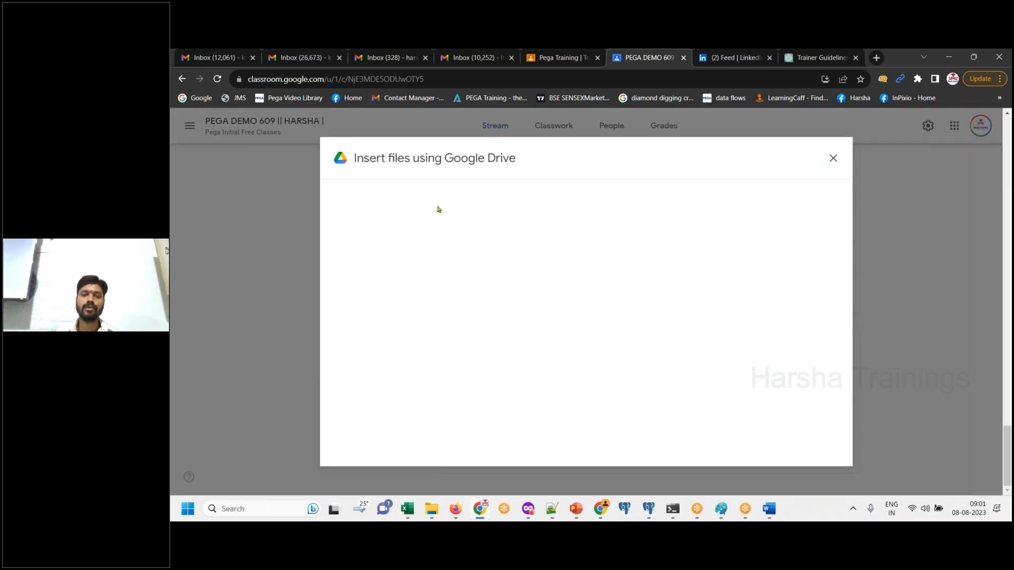
{"action": "left_click", "coordinate": [579, 373]}
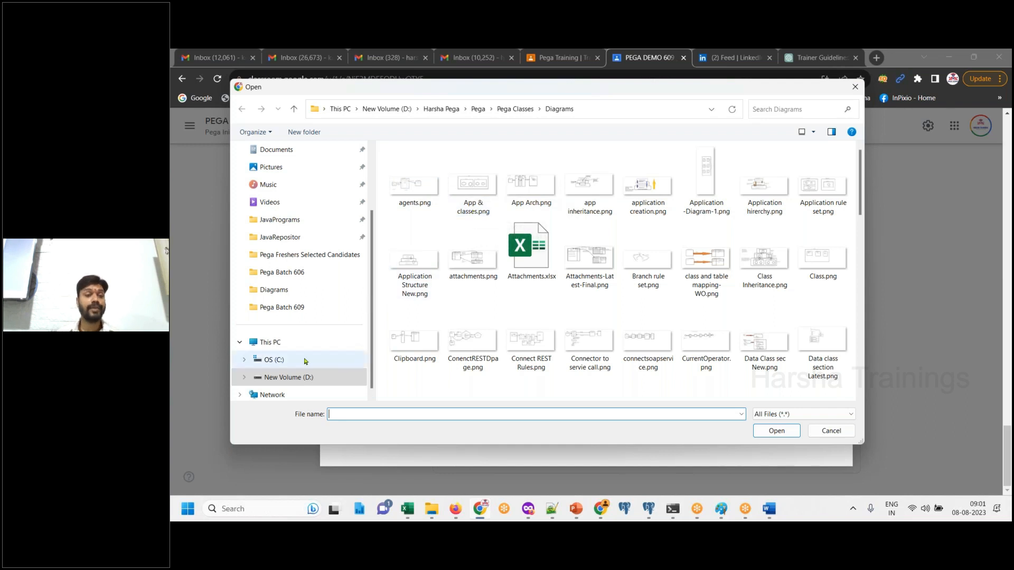
{"action": "left_click", "coordinate": [305, 307]}
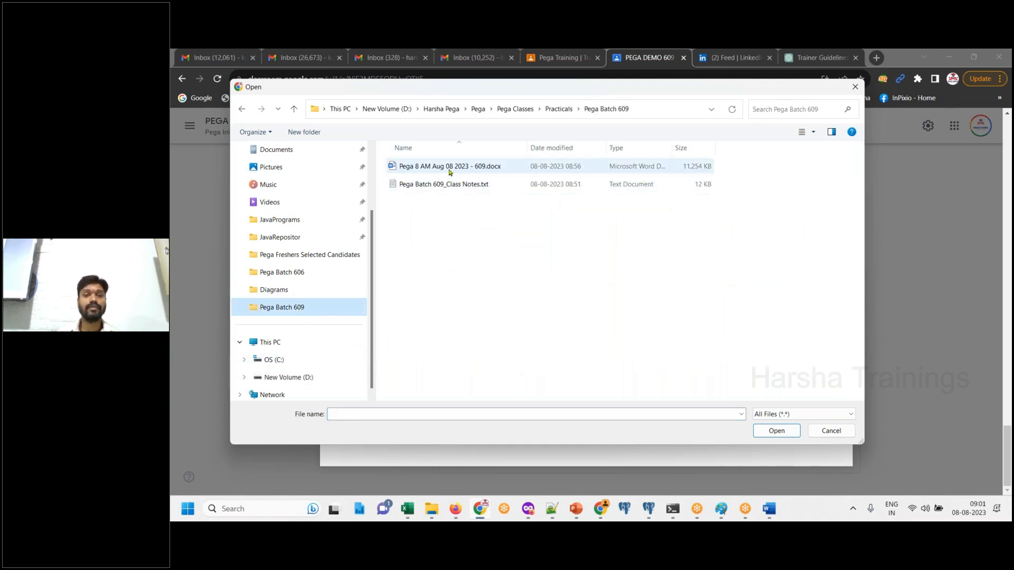
{"action": "left_click", "coordinate": [449, 186]}
{"action": "left_click", "coordinate": [457, 169], "text": "ctrl"}
{"action": "left_click", "coordinate": [770, 430]}
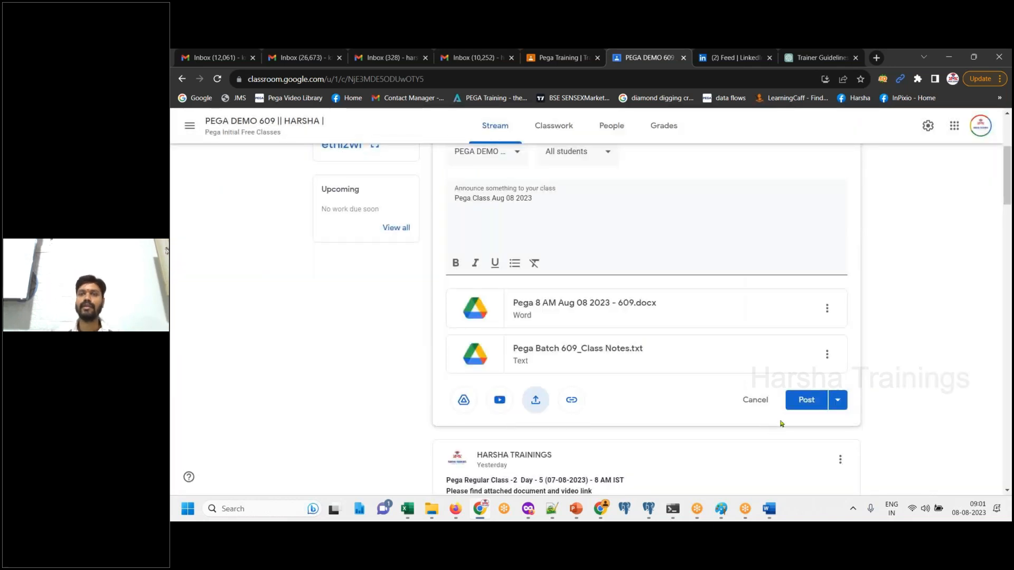
- Post the announcement with its two attached files to the class stream
{"action": "left_click", "coordinate": [805, 401]}
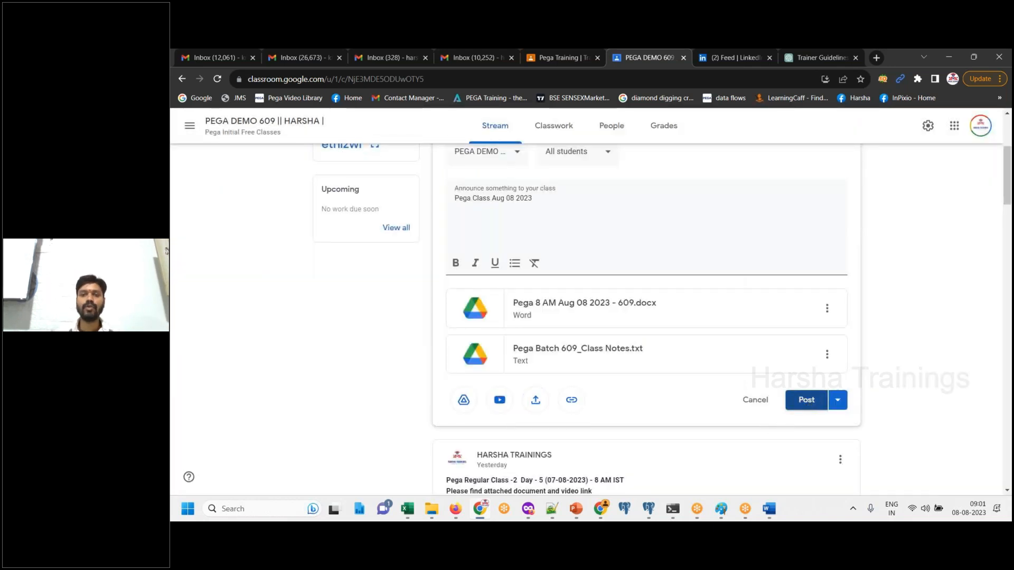
{"action": "left_click_drag", "start_coordinate": [1007, 175], "coordinate": [1008, 134]}
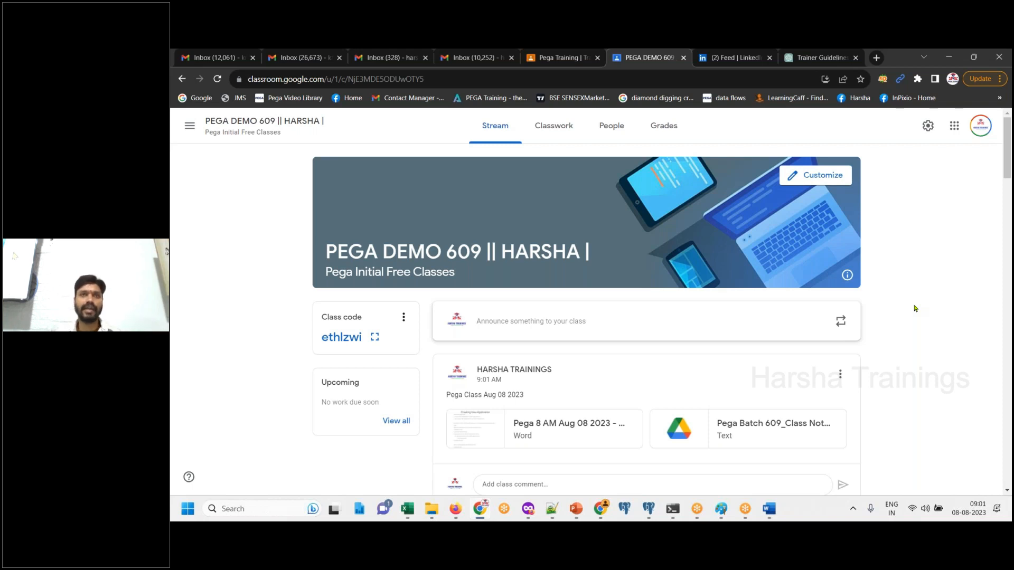
{"action": "left_click", "coordinate": [794, 71]}
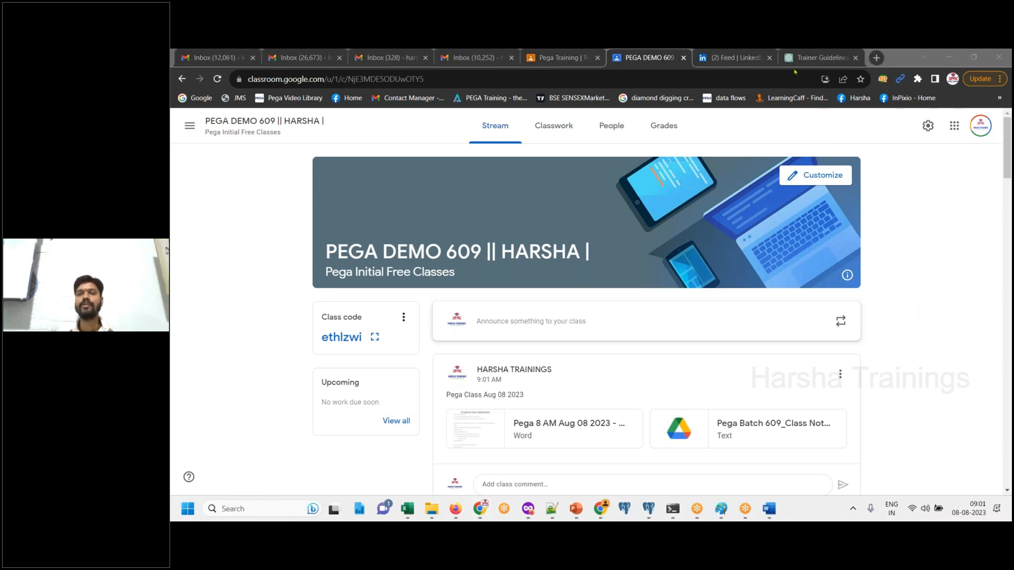